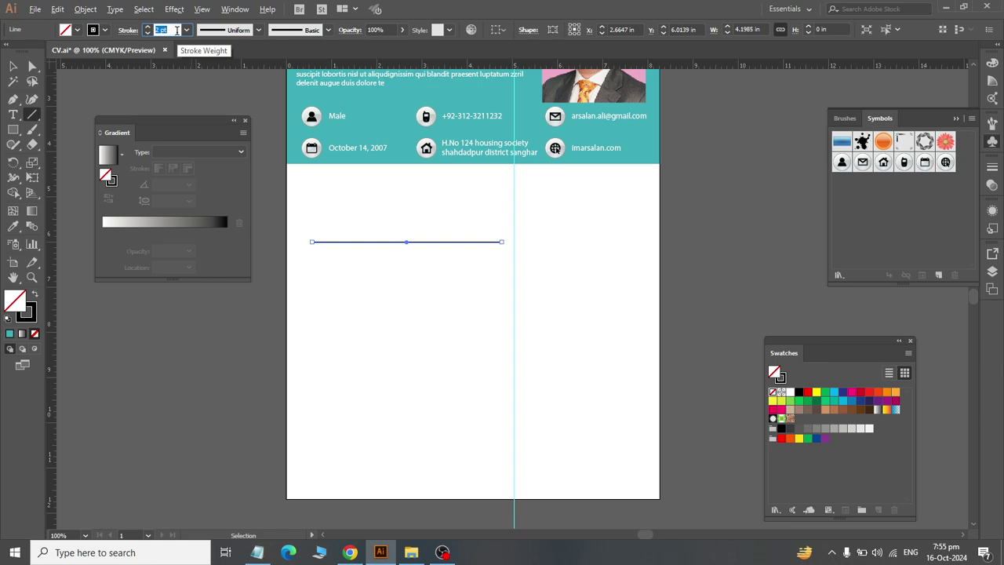
Step: Close the stroke weight edit, switch to the Selection tool and deselect the horizontal line below the teal header
{"action": "left_click", "coordinate": [405, 274]}
{"action": "key", "text": "Escape"}
{"action": "key", "text": "v"}
{"action": "left_click", "coordinate": [399, 320]}
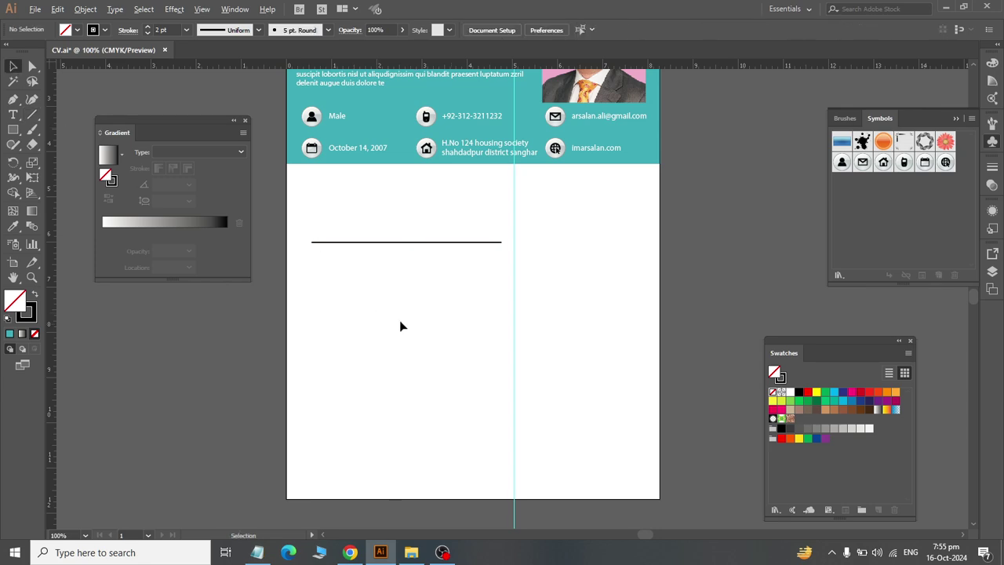
Step: After checking the reference CV in Chrome, add four vertical guides: two flanking the column divider and page margins at about 0.35 and 7.97 in
{"action": "key", "text": "alt+Tab"}
{"action": "key", "text": "alt+Tab"}
{"action": "key", "text": "Tab"}
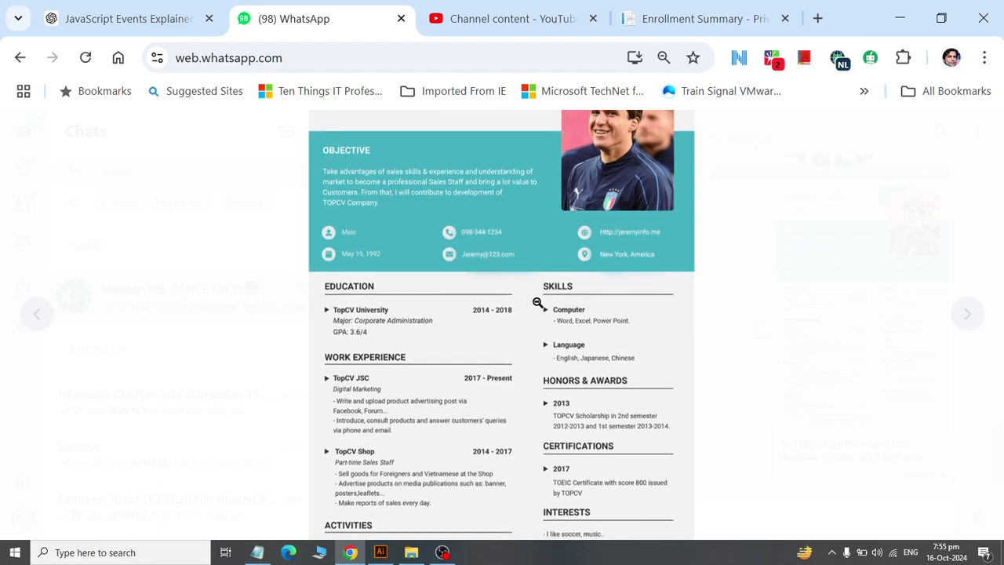
{"action": "key", "text": "alt+Tab"}
{"action": "key", "text": "alt+Tab"}
{"action": "key", "text": "Tab"}
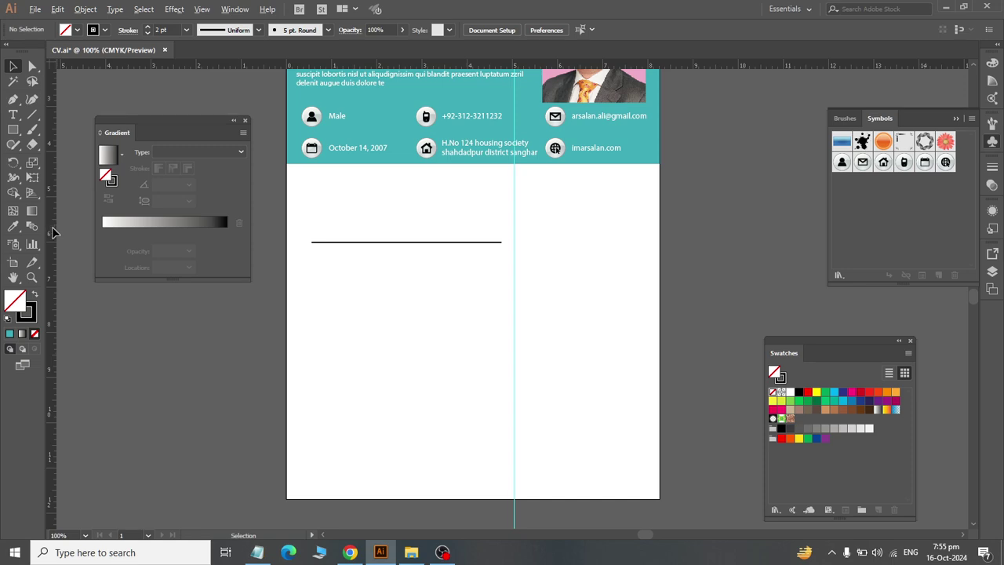
{"action": "left_click_drag", "start_coordinate": [53, 232], "coordinate": [506, 283]}
{"action": "left_click_drag", "start_coordinate": [55, 258], "coordinate": [513, 276]}
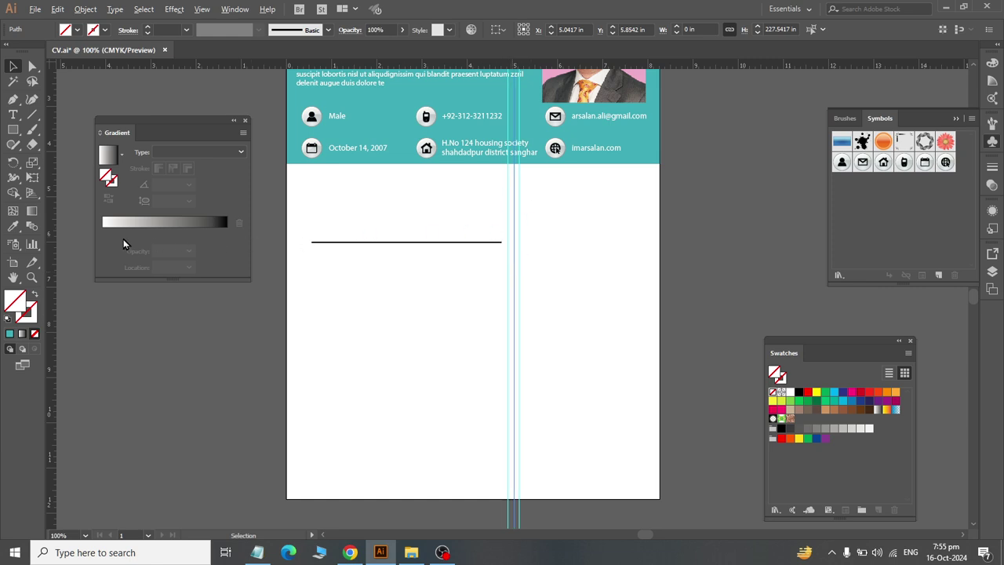
{"action": "left_click_drag", "start_coordinate": [53, 243], "coordinate": [300, 284]}
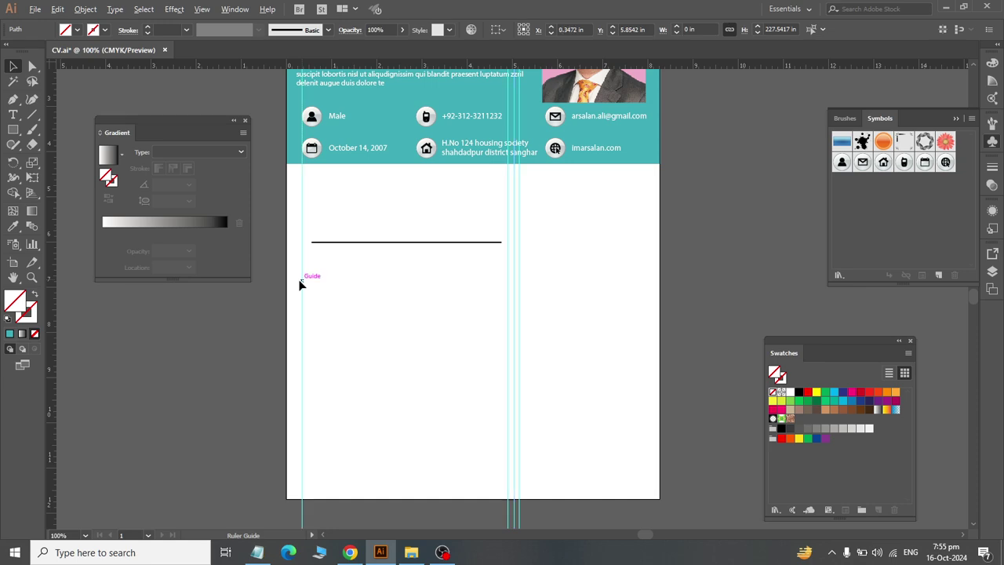
{"action": "left_click_drag", "start_coordinate": [52, 257], "coordinate": [648, 373]}
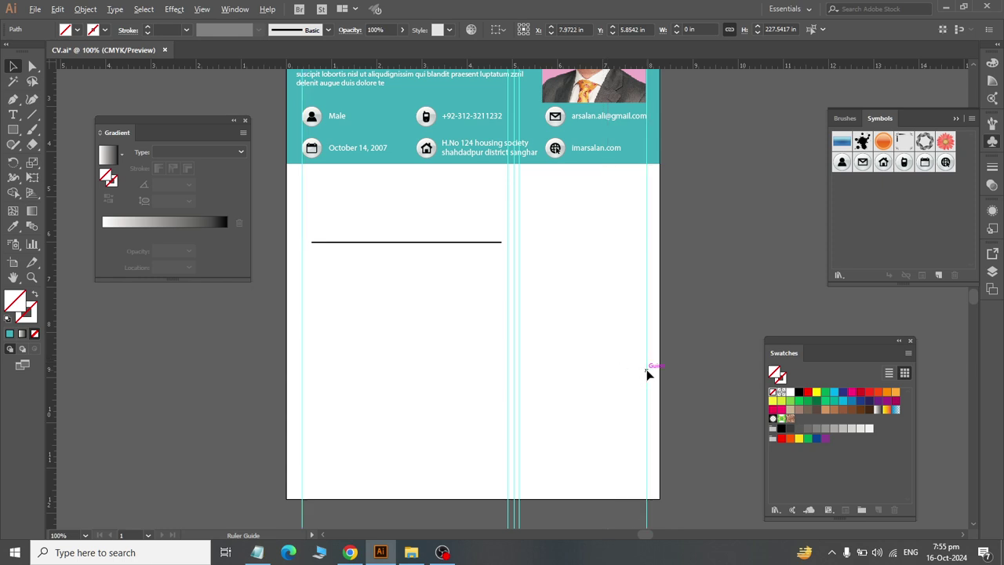
Step: Move the line towards the page's first margin guide, to about X 2.51 in, and compare the section layout with the reference CV in Chrome
{"action": "left_click_drag", "start_coordinate": [336, 248], "coordinate": [330, 242]}
{"action": "key", "text": "alt+Tab"}
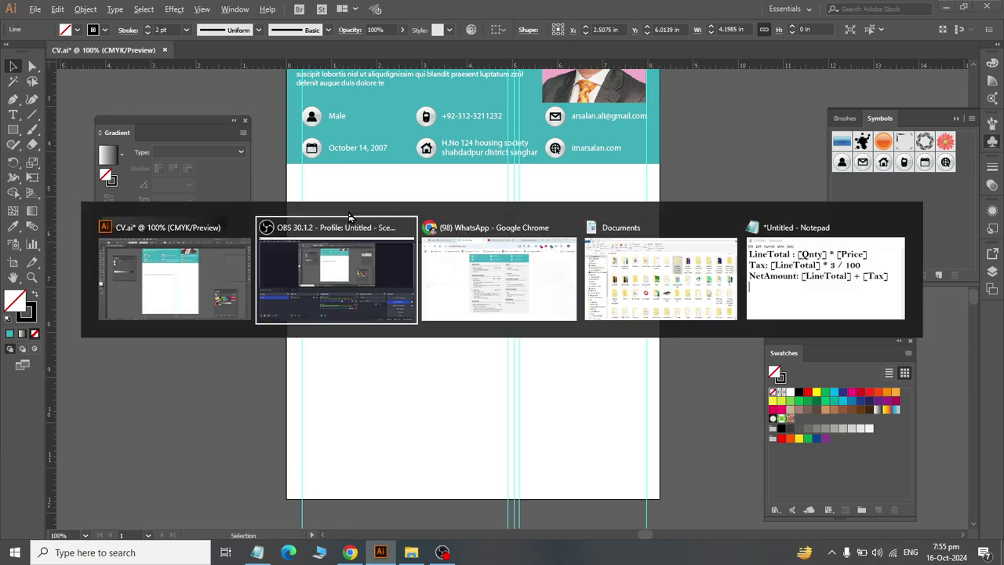
{"action": "key", "text": "alt+Tab"}
{"action": "key", "text": "Tab"}
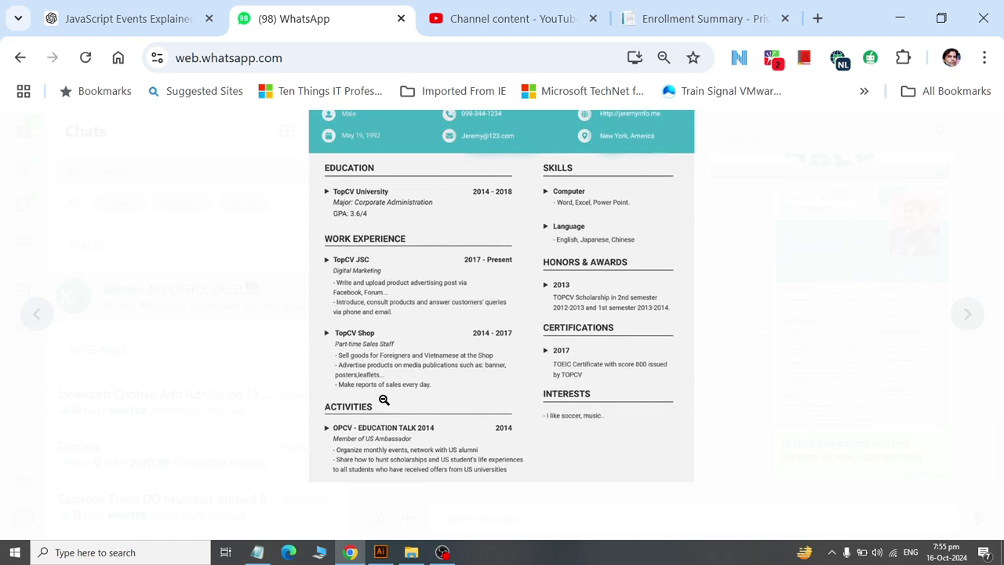
{"action": "key", "text": "alt+Tab"}
{"action": "key", "text": "alt+Tab"}
{"action": "key", "text": "Tab"}
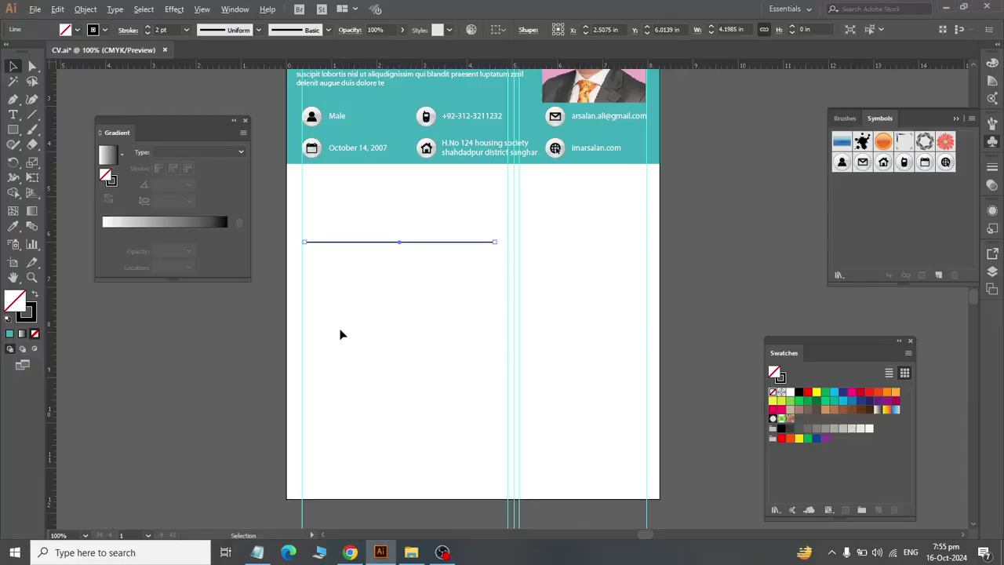
{"action": "key", "text": "alt+Tab"}
{"action": "key", "text": "Tab"}
{"action": "key", "text": "alt+shift+Tab"}
{"action": "key", "text": "alt+shift+Tab"}
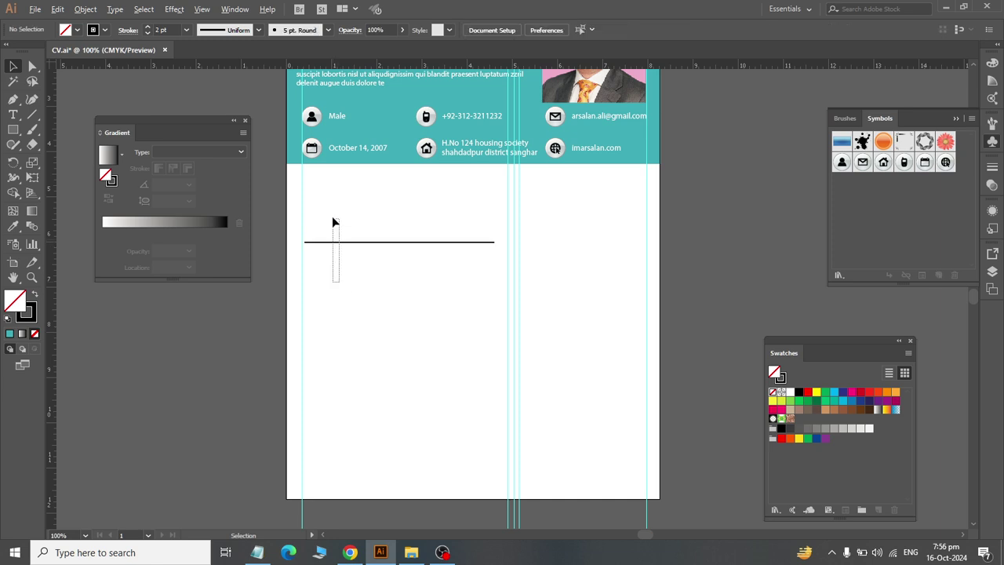
Step: Move the line up close beneath the teal header, to about Y 4.85 in, using the reference CV in Chrome for the spacing
{"action": "scroll", "coordinate": [332, 212], "scroll_direction": "up", "scroll_amount": 3}
{"action": "scroll", "coordinate": [310, 304], "scroll_direction": "down", "scroll_amount": 2}
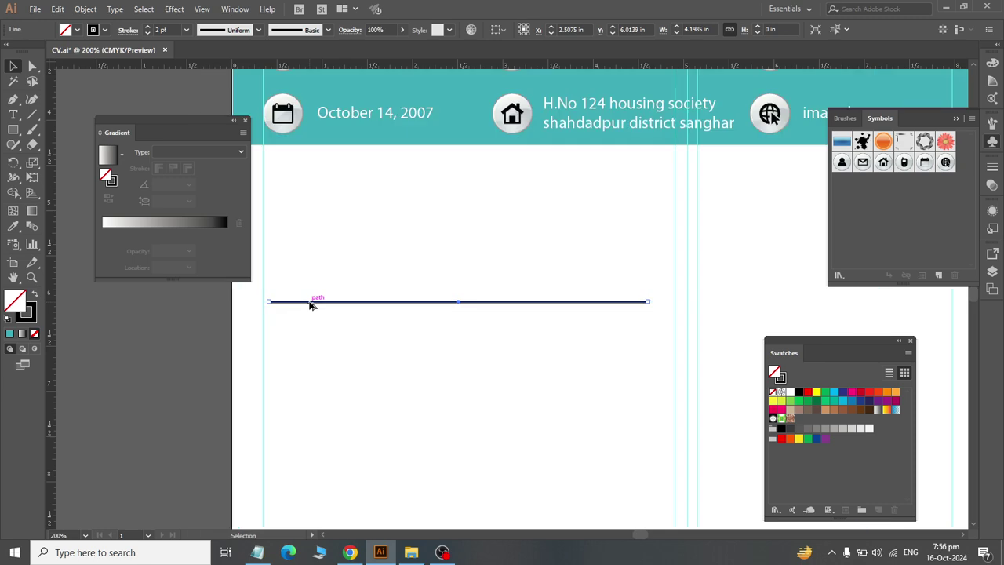
{"action": "left_click_drag", "start_coordinate": [324, 300], "coordinate": [322, 264]}
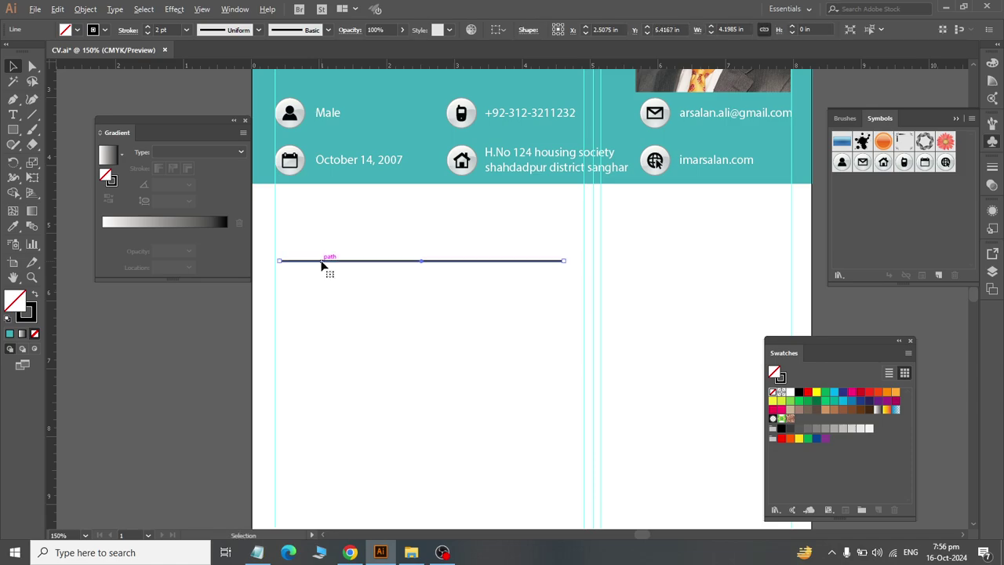
{"action": "key", "text": "alt+Tab"}
{"action": "key", "text": "alt+Tab"}
{"action": "key", "text": "alt+Tab"}
{"action": "key", "text": "alt+Tab"}
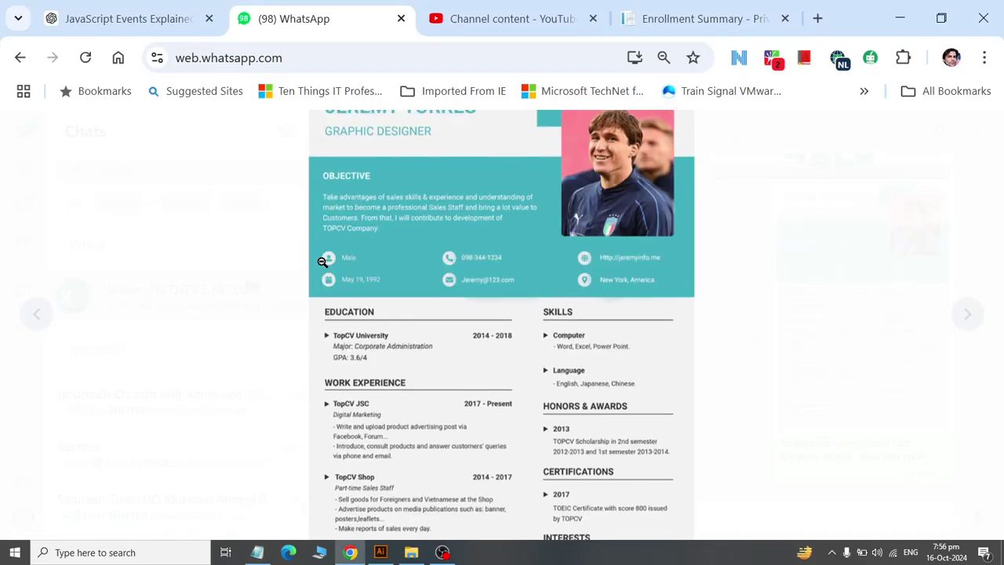
{"action": "key", "text": "alt+Tab"}
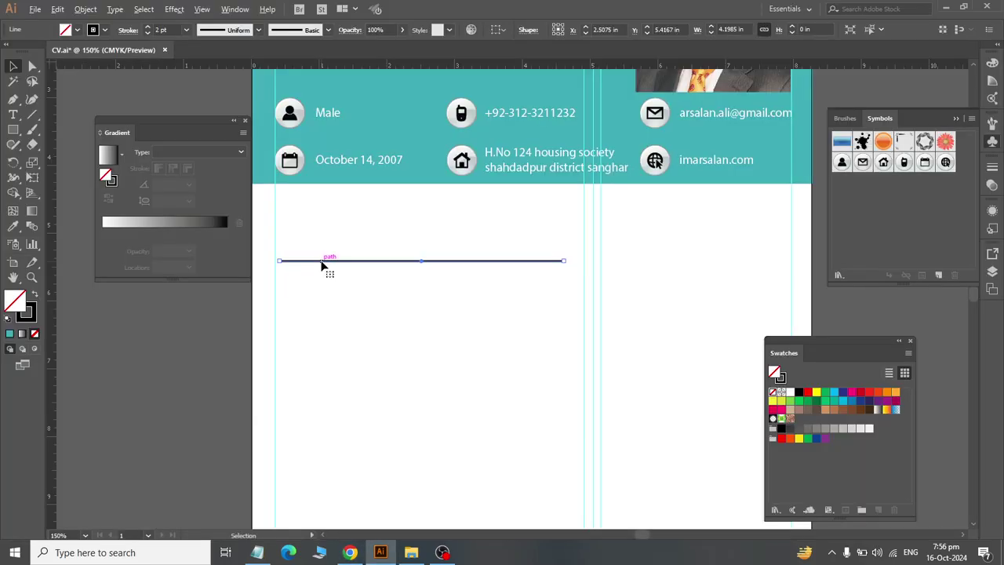
{"action": "left_click_drag", "start_coordinate": [321, 265], "coordinate": [322, 225]}
{"action": "left_click", "coordinate": [342, 286]}
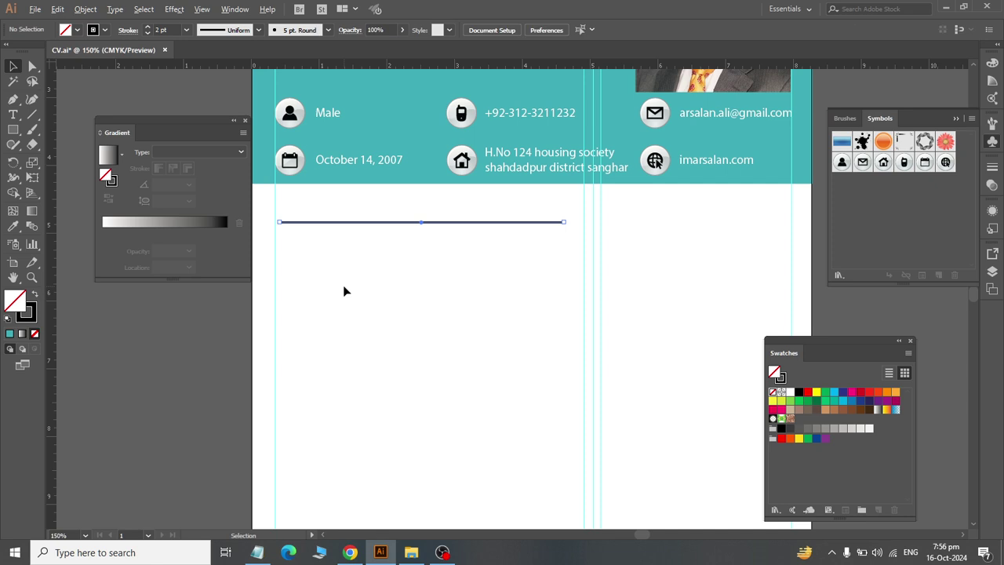
Step: Try several variable width profiles on the line, ending with the symmetrical one tapered at both ends, and deselect it
{"action": "left_click", "coordinate": [329, 223]}
{"action": "left_click_drag", "start_coordinate": [325, 223], "coordinate": [374, 195]}
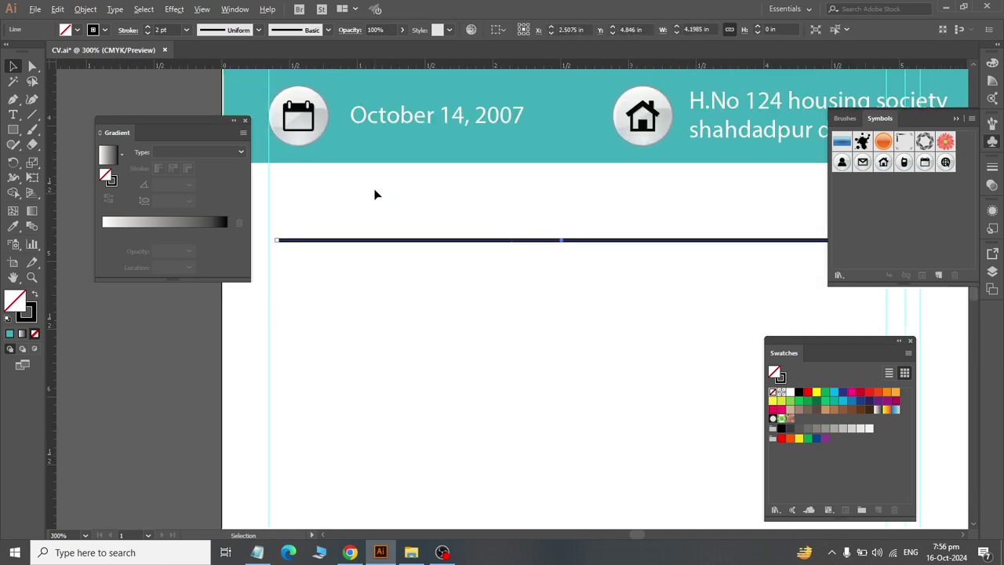
{"action": "left_click", "coordinate": [258, 29]}
{"action": "left_click", "coordinate": [235, 73]}
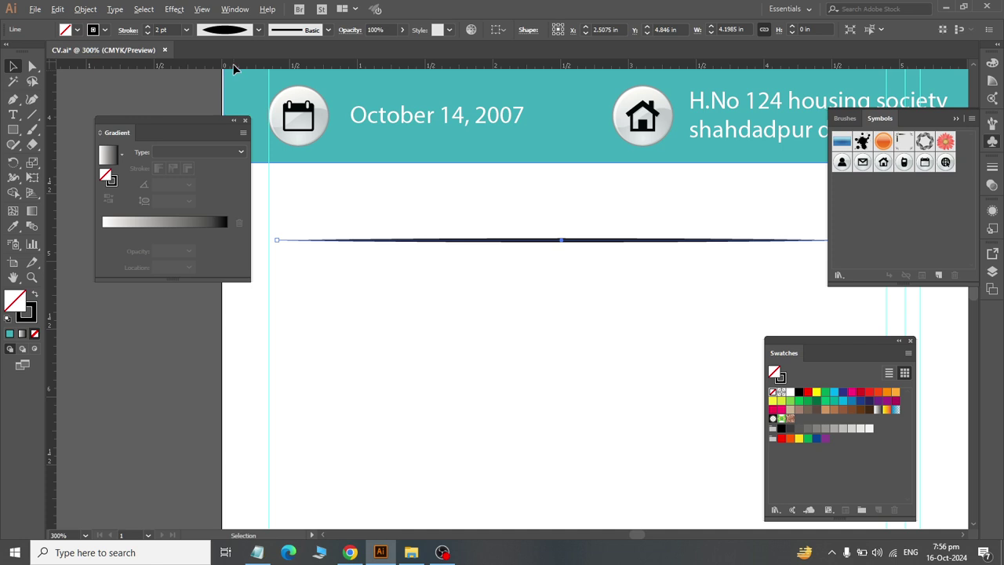
{"action": "left_click", "coordinate": [258, 30]}
{"action": "left_click", "coordinate": [224, 125]}
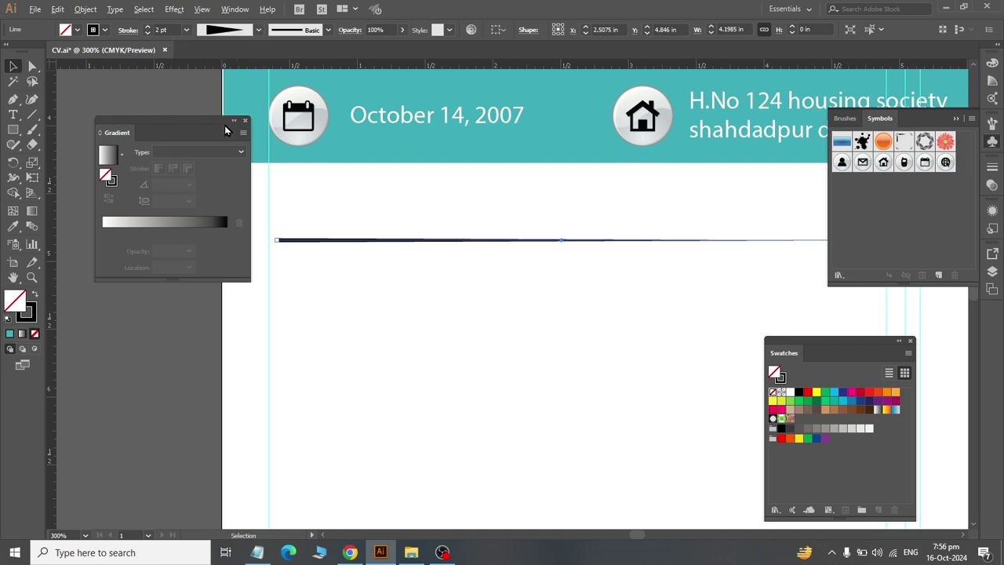
{"action": "left_click", "coordinate": [258, 30]}
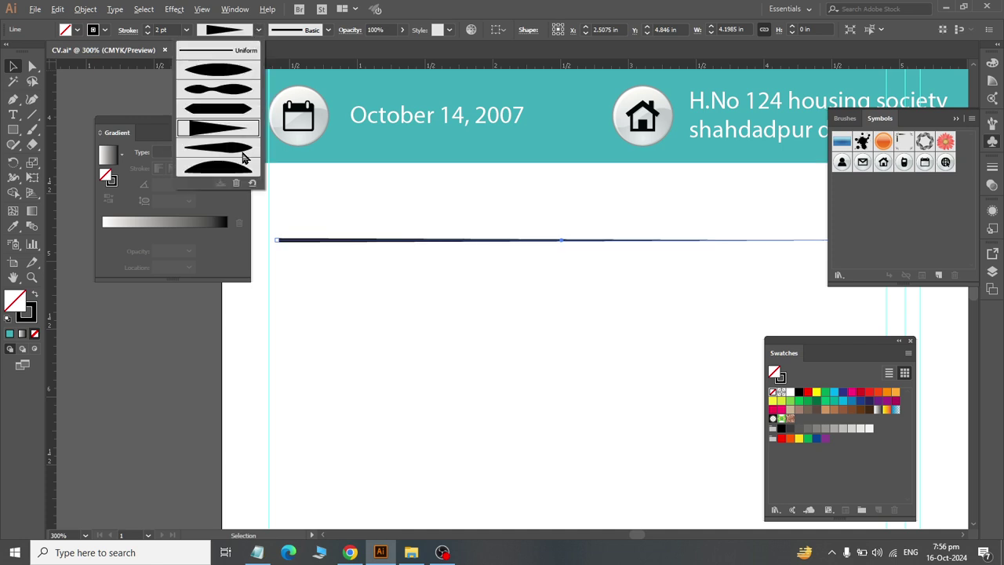
{"action": "left_click", "coordinate": [236, 153]}
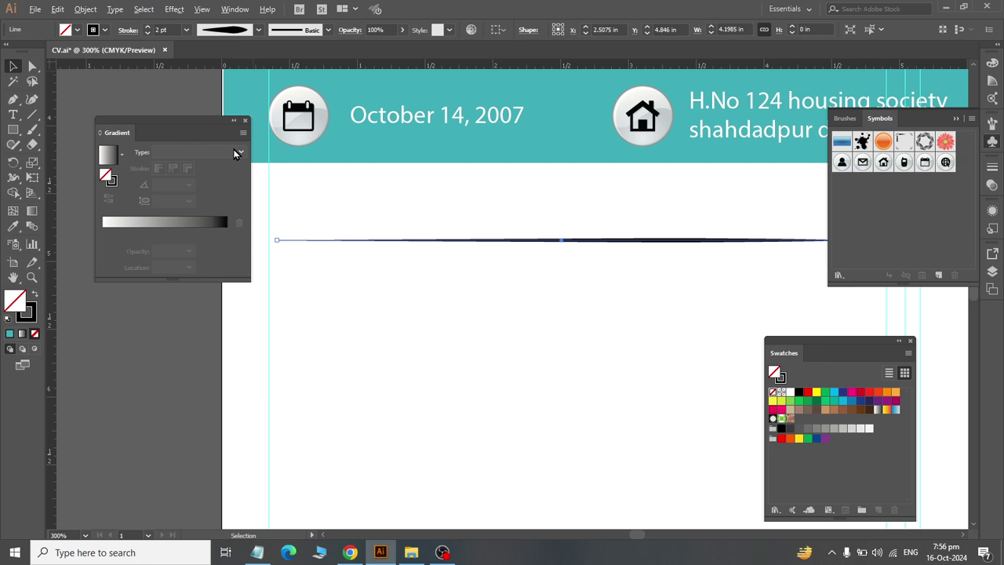
{"action": "left_click", "coordinate": [258, 30]}
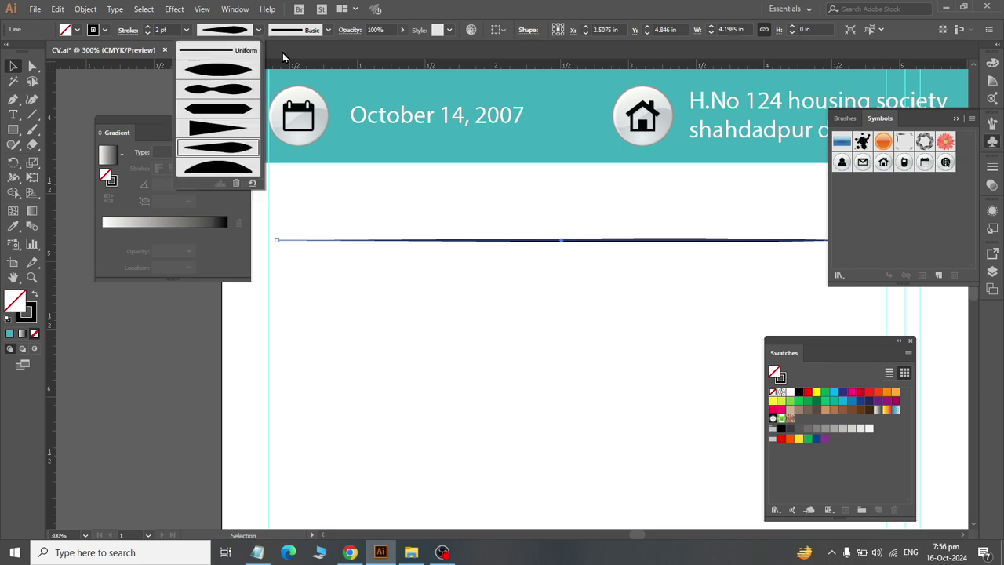
{"action": "left_click", "coordinate": [234, 112]}
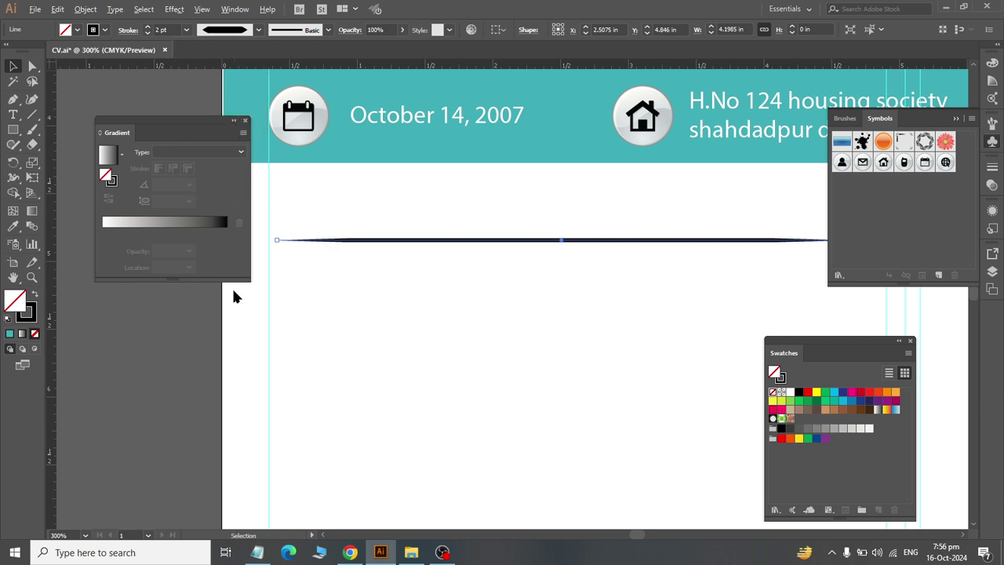
{"action": "left_click", "coordinate": [258, 30]}
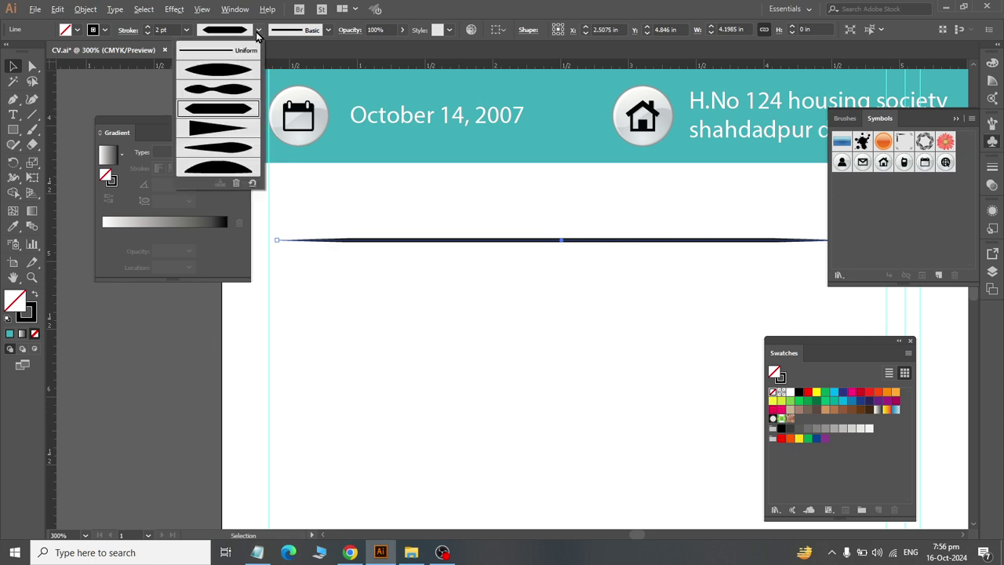
{"action": "left_click", "coordinate": [219, 73]}
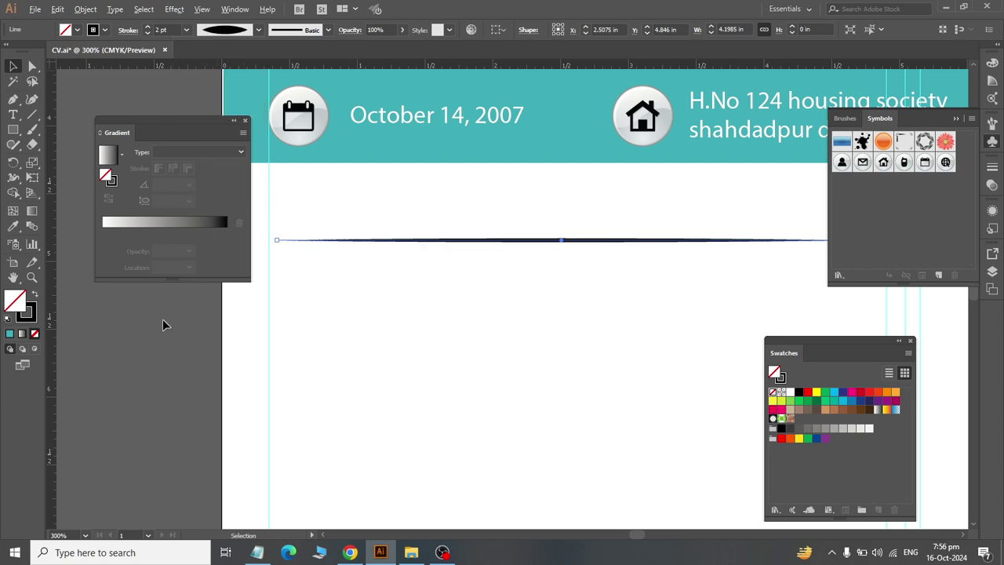
{"action": "left_click", "coordinate": [253, 267]}
{"action": "key", "text": "ctrl+minus"}
{"action": "key", "text": "ctrl+minus"}
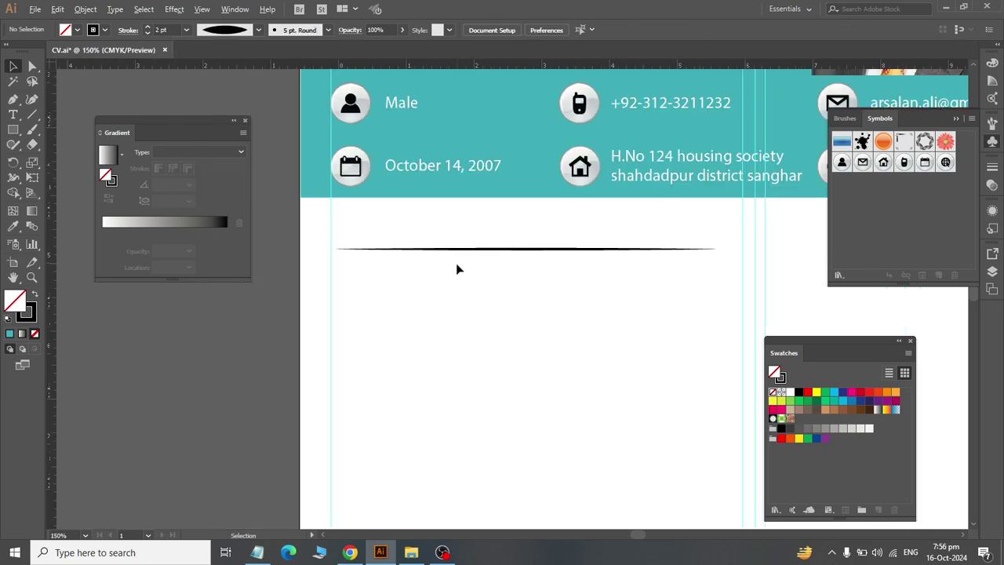
Step: Try the 15 pt. Round brush on the line and settle on the 5 pt. Round brush
{"action": "left_click", "coordinate": [458, 250]}
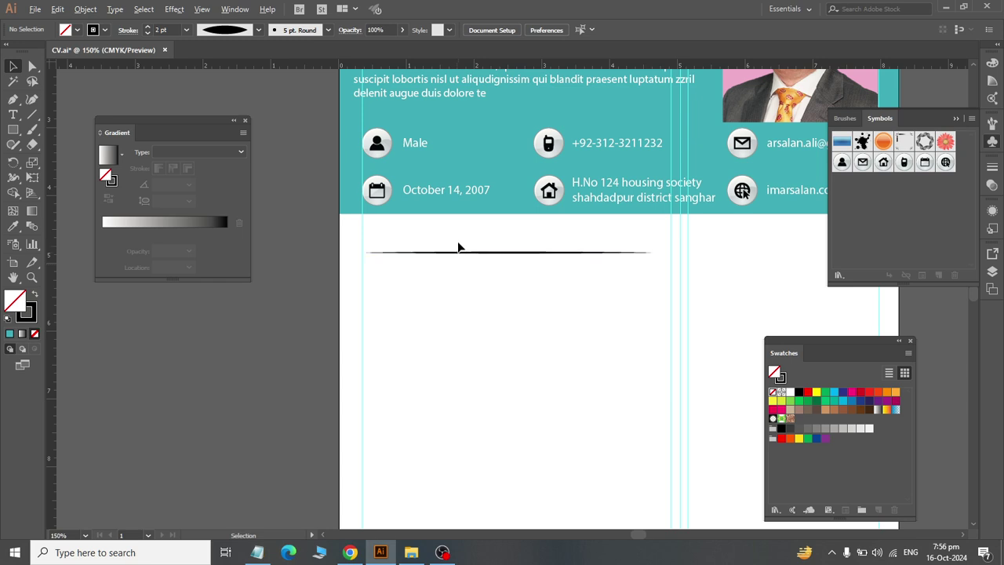
{"action": "left_click", "coordinate": [246, 32]}
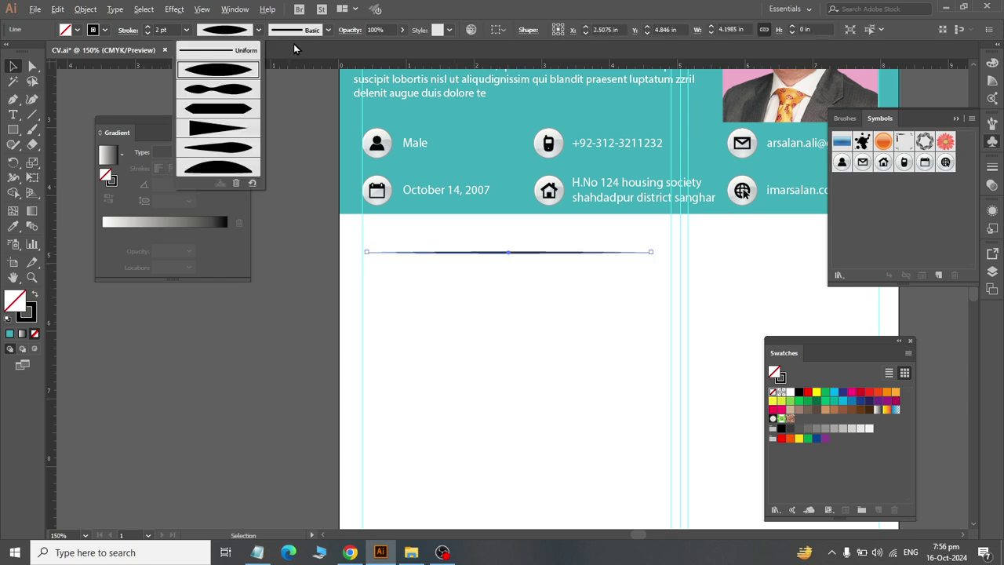
{"action": "left_click", "coordinate": [329, 32]}
{"action": "left_click", "coordinate": [328, 32]}
{"action": "left_click", "coordinate": [236, 57]}
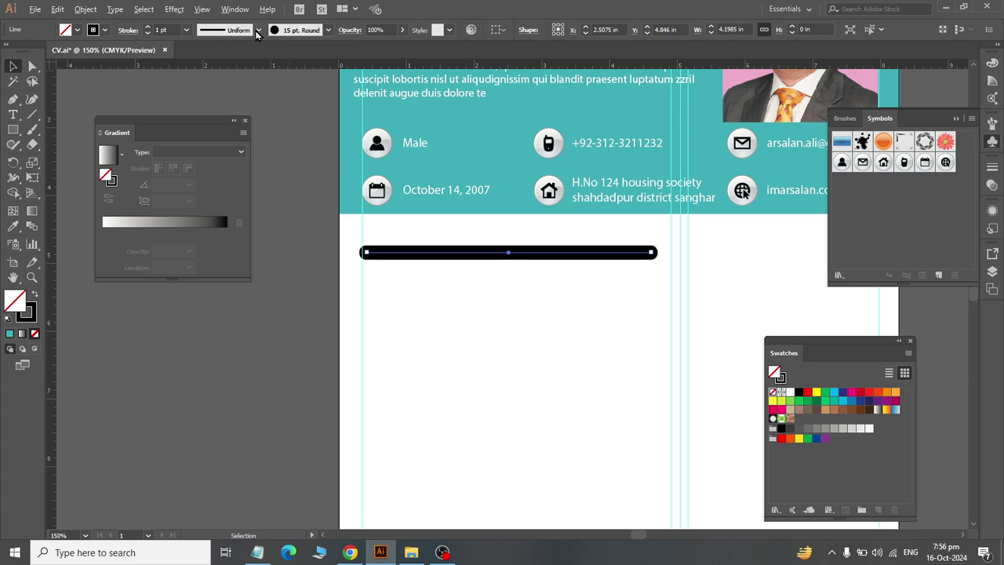
{"action": "left_click", "coordinate": [244, 31]}
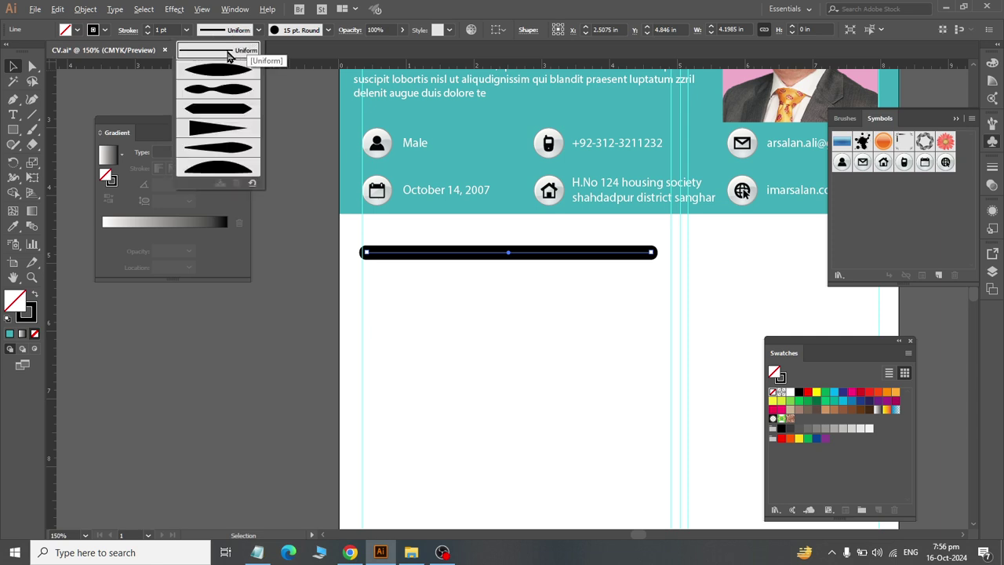
{"action": "left_click", "coordinate": [329, 31]}
{"action": "left_click", "coordinate": [328, 30]}
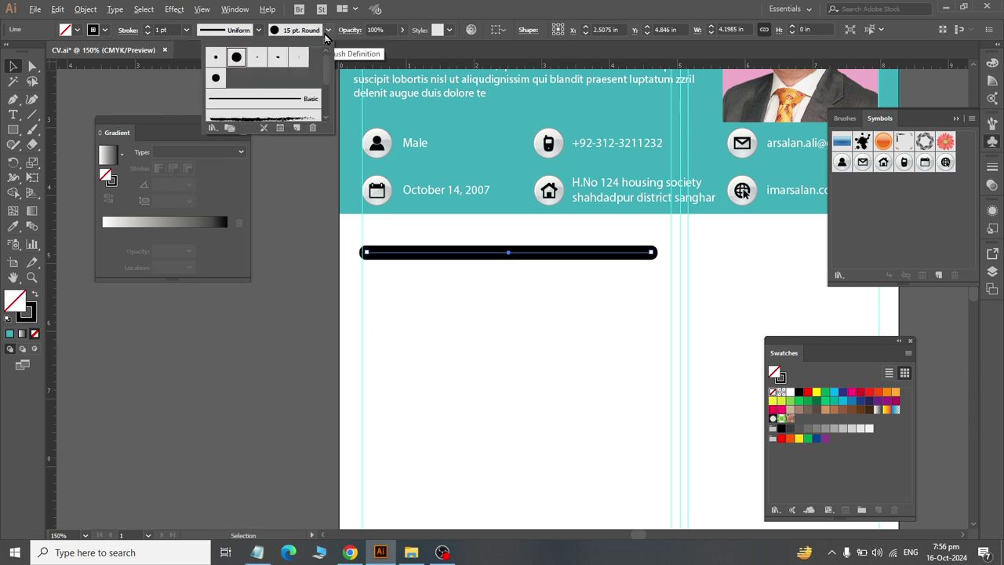
{"action": "left_click", "coordinate": [215, 57]}
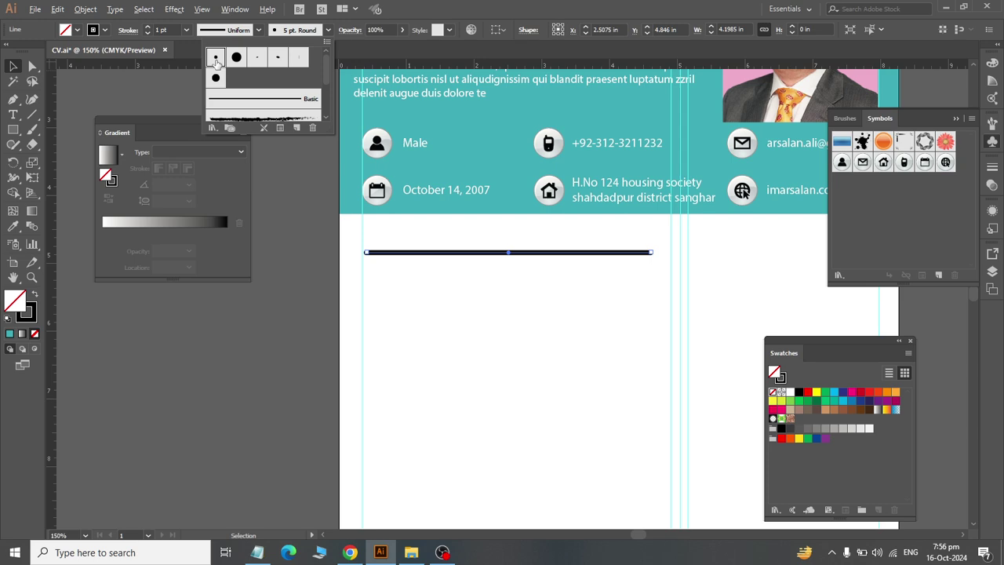
Step: Set the line's stroke weight to 0.5 pt and deselect it to inspect its thickness
{"action": "left_click", "coordinate": [170, 29]}
{"action": "type", "text": "0.75"}
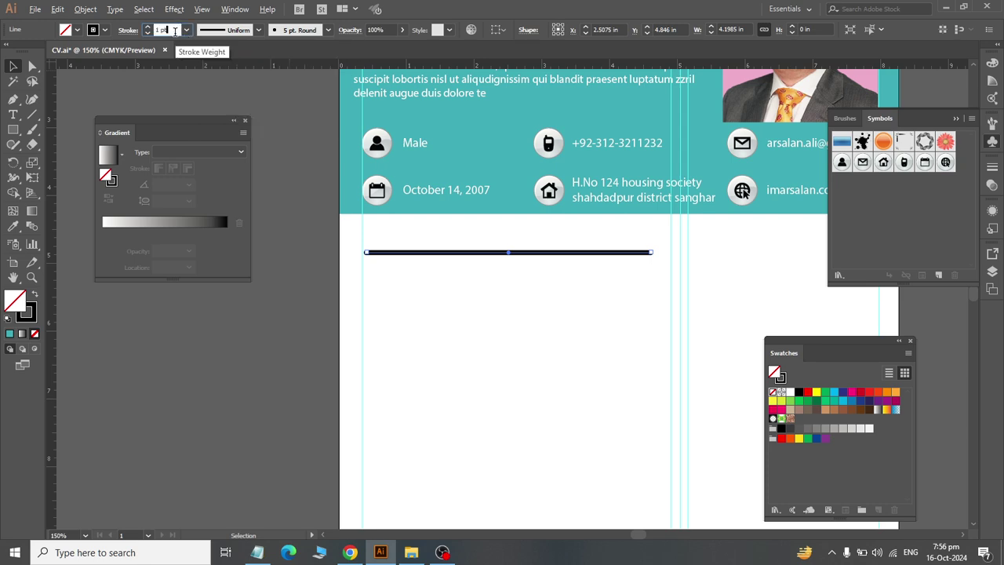
{"action": "key", "text": "Return"}
{"action": "key", "text": "Down"}
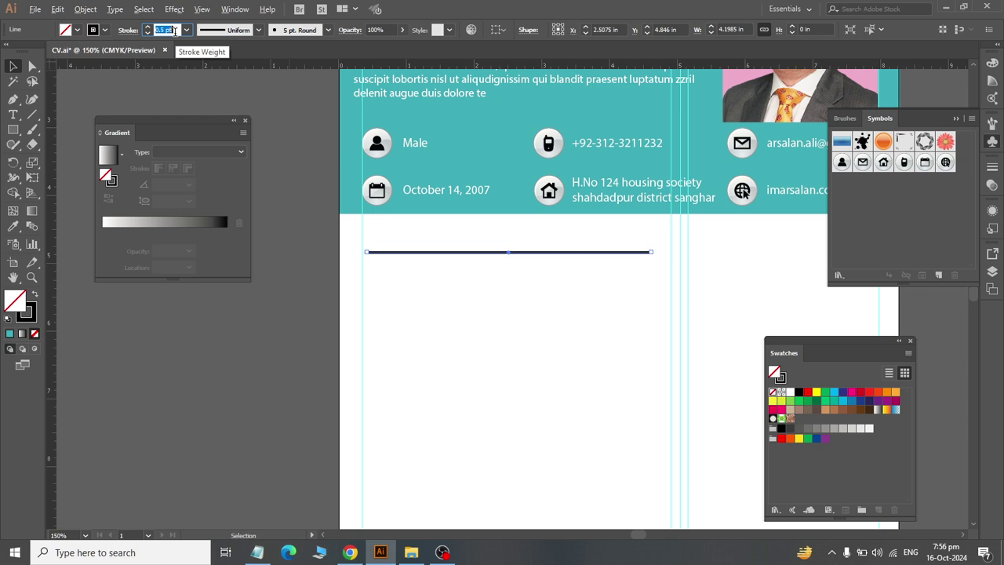
{"action": "left_click", "coordinate": [286, 269]}
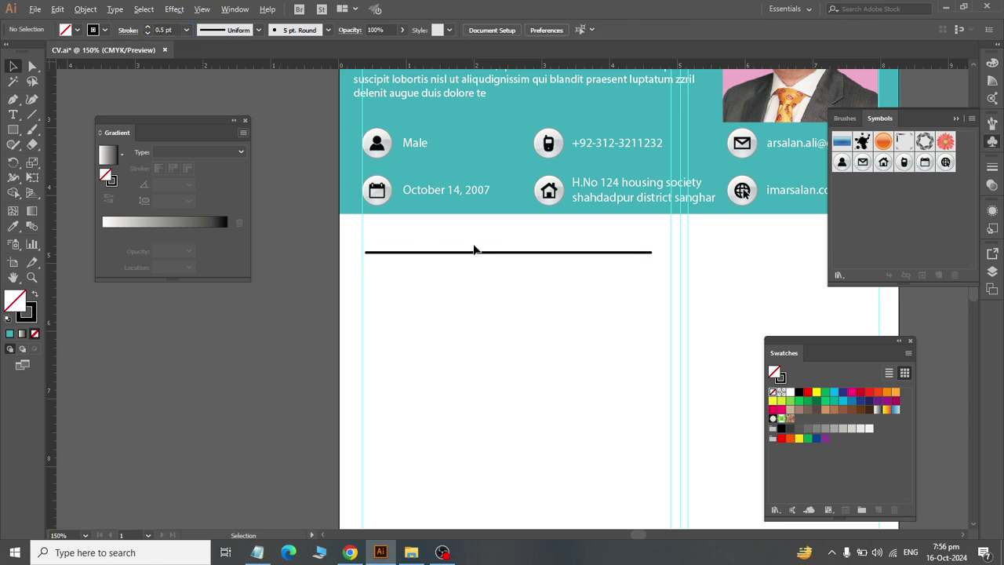
{"action": "scroll", "coordinate": [474, 250], "scroll_direction": "up", "scroll_amount": 1}
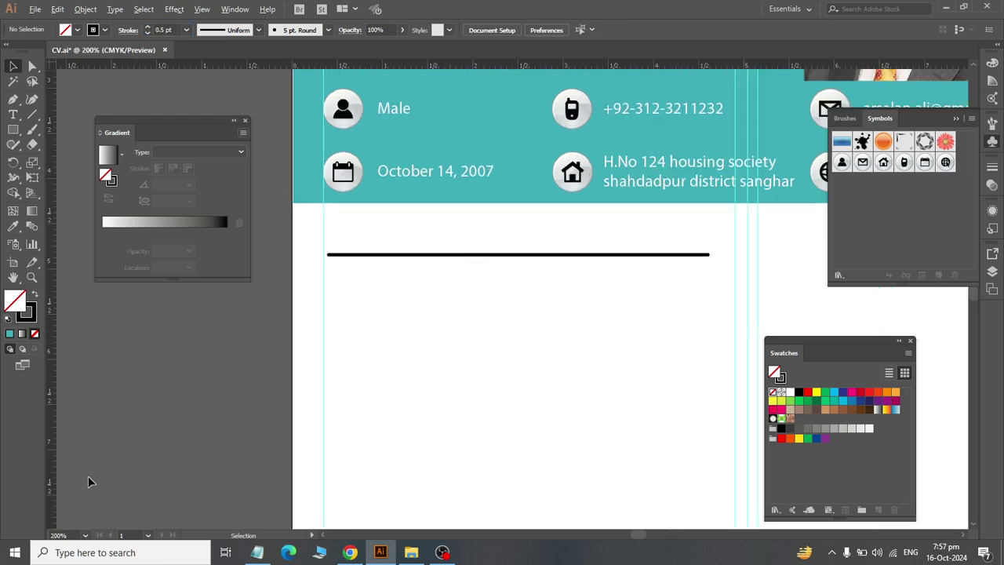
{"action": "key", "text": "a"}
{"action": "key", "text": "ctrl+0"}
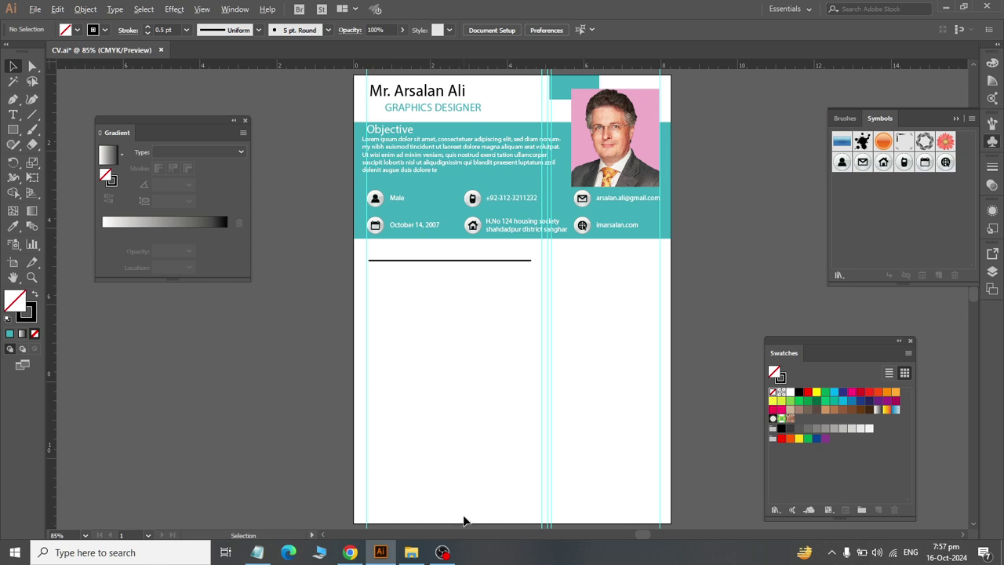
{"action": "left_click", "coordinate": [328, 30]}
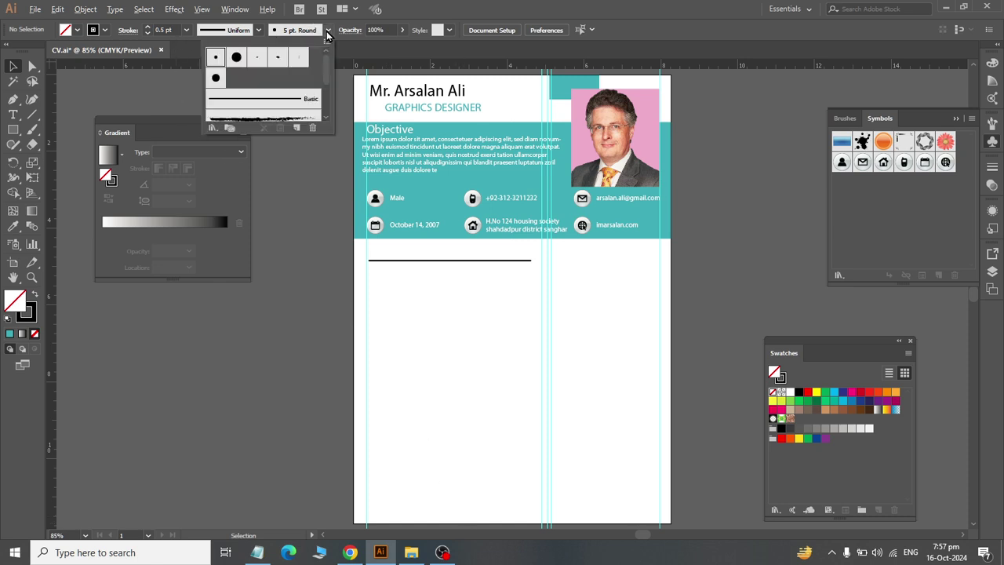
{"action": "left_click", "coordinate": [257, 57]}
{"action": "left_click", "coordinate": [216, 57]}
{"action": "left_click", "coordinate": [180, 39]}
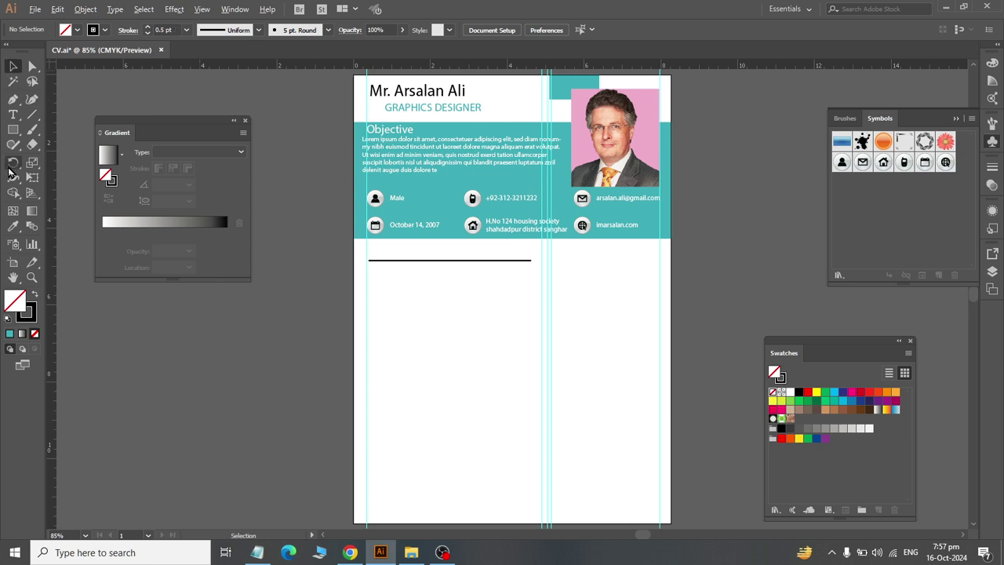
{"action": "key", "text": "t"}
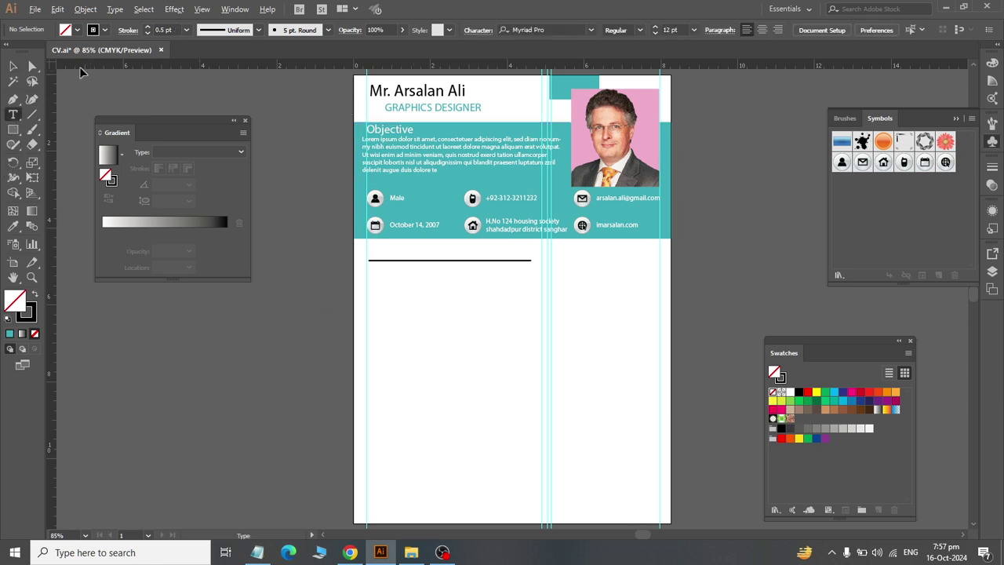
{"action": "left_click", "coordinate": [11, 65]}
Step: Duplicate the name text from the page header into the blank area below the divider line
{"action": "key", "text": "ctrl+1"}
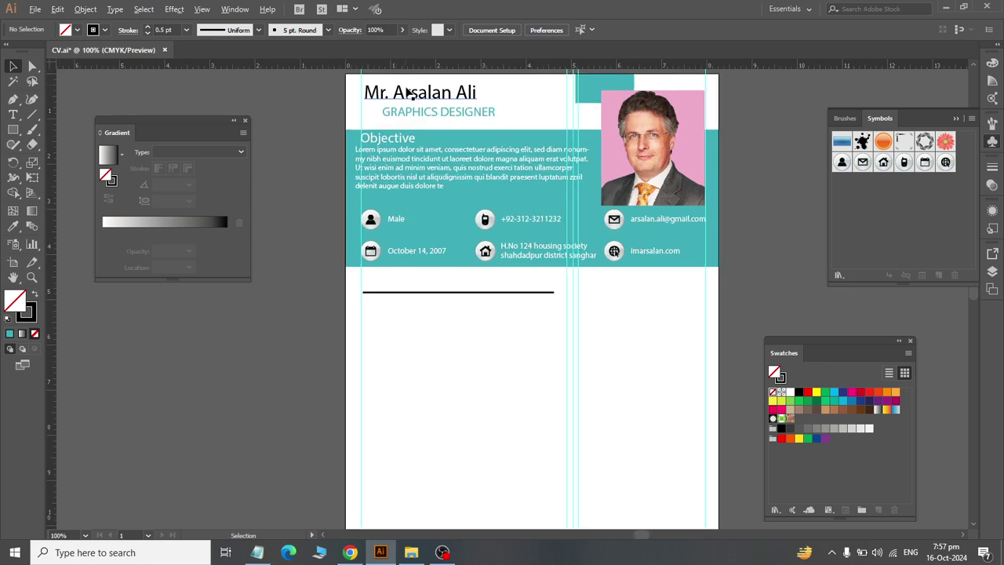
{"action": "left_click_drag", "start_coordinate": [428, 92], "coordinate": [470, 217]}
{"action": "left_click_drag", "start_coordinate": [459, 280], "coordinate": [442, 339]}
Step: Replace the duplicated text with the heading EDUCATION in capitals, checking the wording against the reference CV in Chrome
{"action": "double_click", "coordinate": [441, 337]}
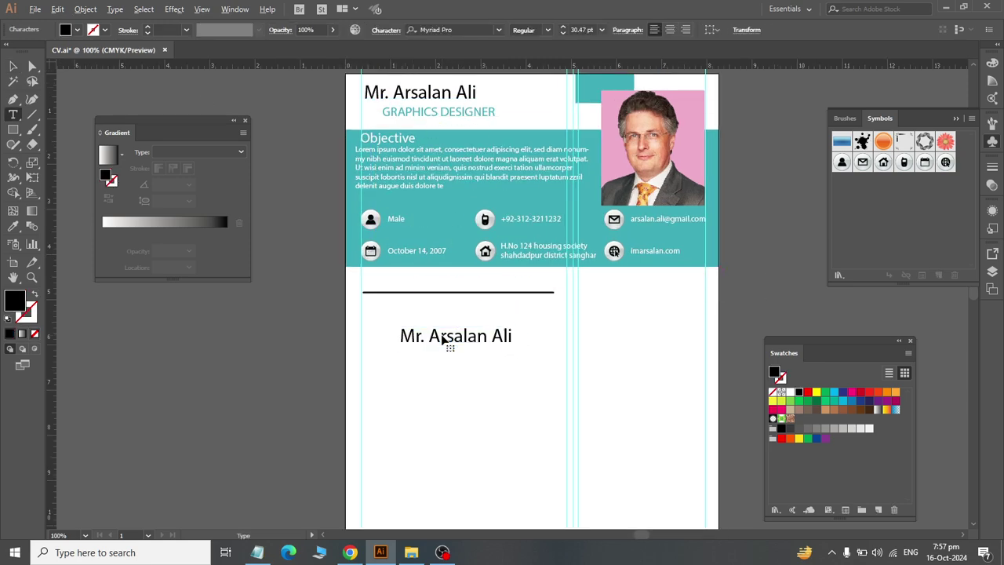
{"action": "key", "text": "ctrl+a"}
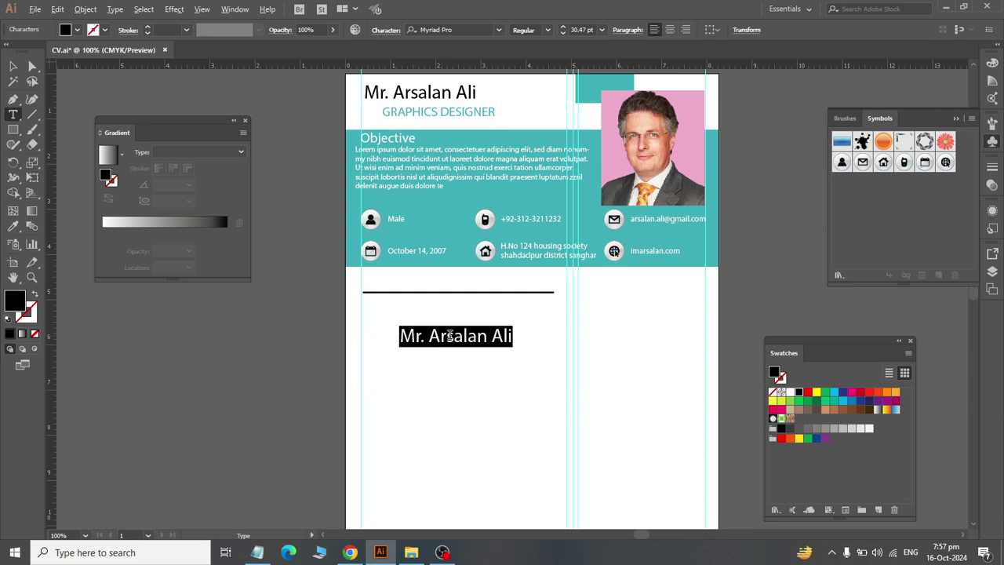
{"action": "type", "text": "E"}
{"action": "key", "text": "alt+Tab"}
{"action": "scroll", "coordinate": [450, 340], "scroll_direction": "down", "scroll_amount": 5}
{"action": "key", "text": "alt+Tab"}
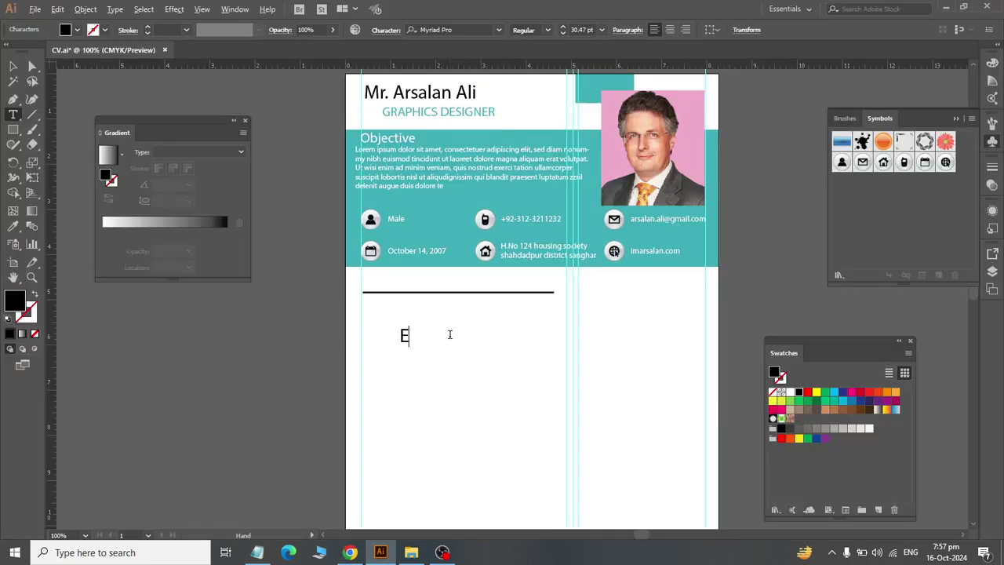
{"action": "key", "text": "Caps_Lock"}
{"action": "type", "text": "DUCATIO"}
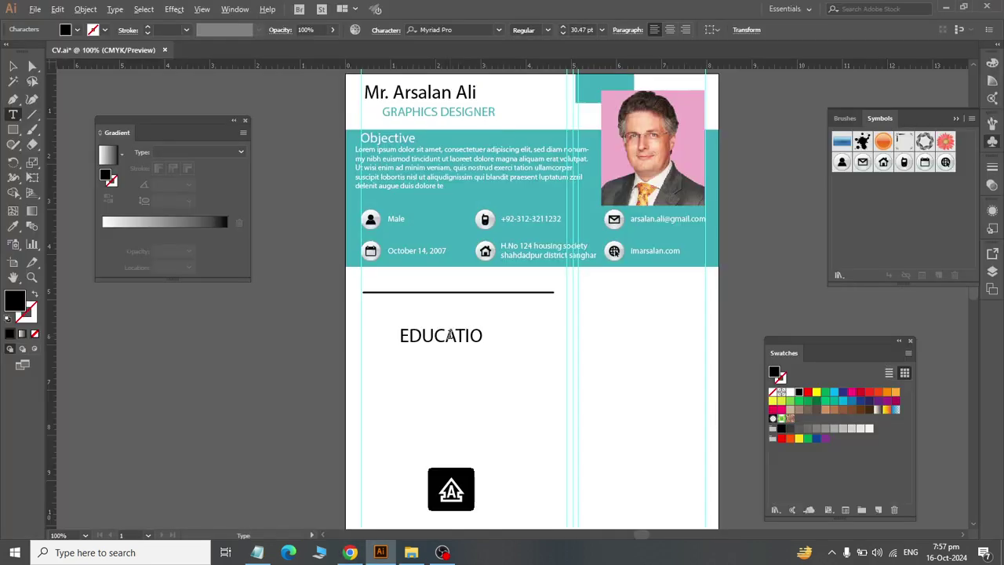
{"action": "type", "text": "N"}
{"action": "key", "text": "Escape"}
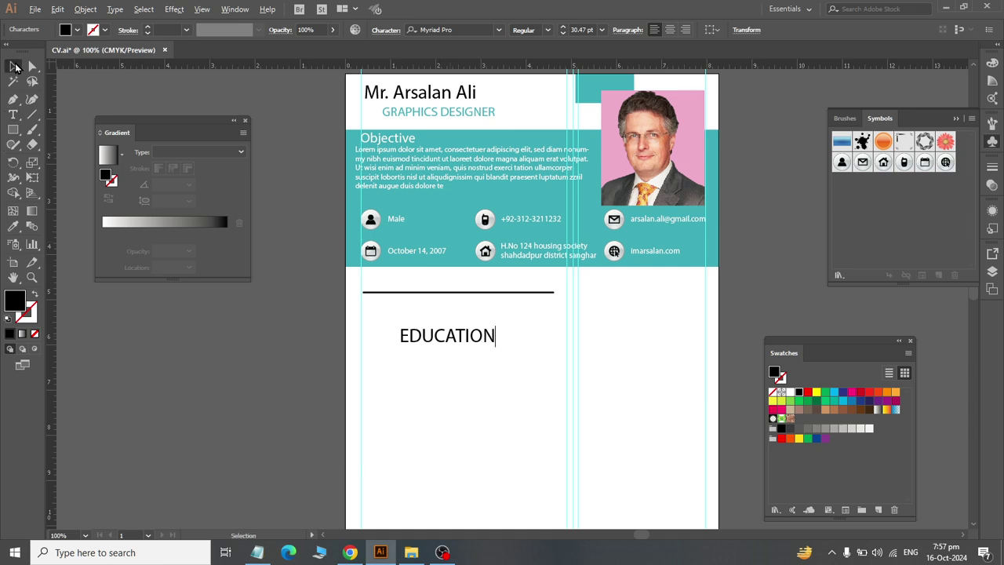
Step: Set the EDUCATION heading to 16 pt Bold and deselect it
{"action": "left_click", "coordinate": [583, 27]}
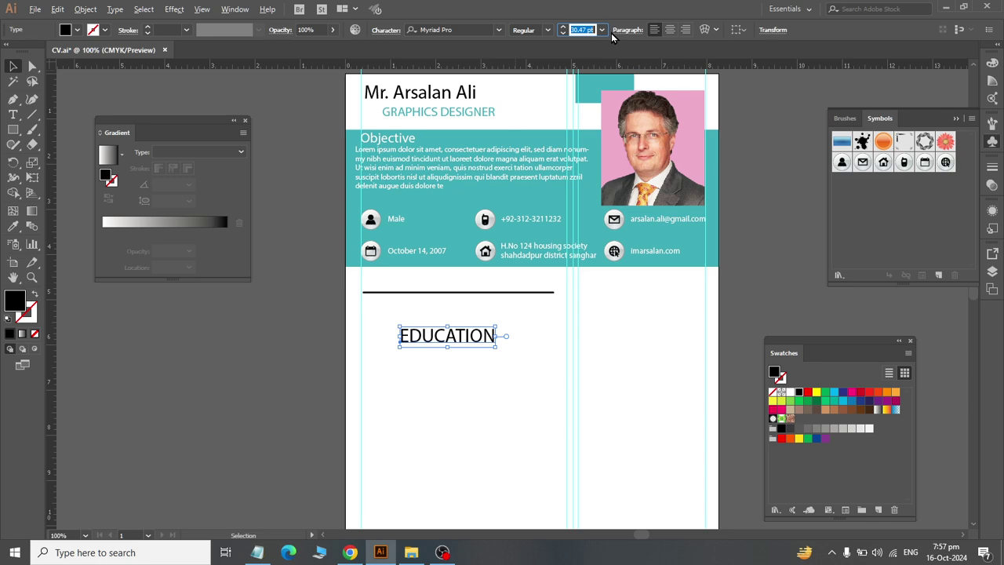
{"action": "type", "text": "16"}
{"action": "key", "text": "Return"}
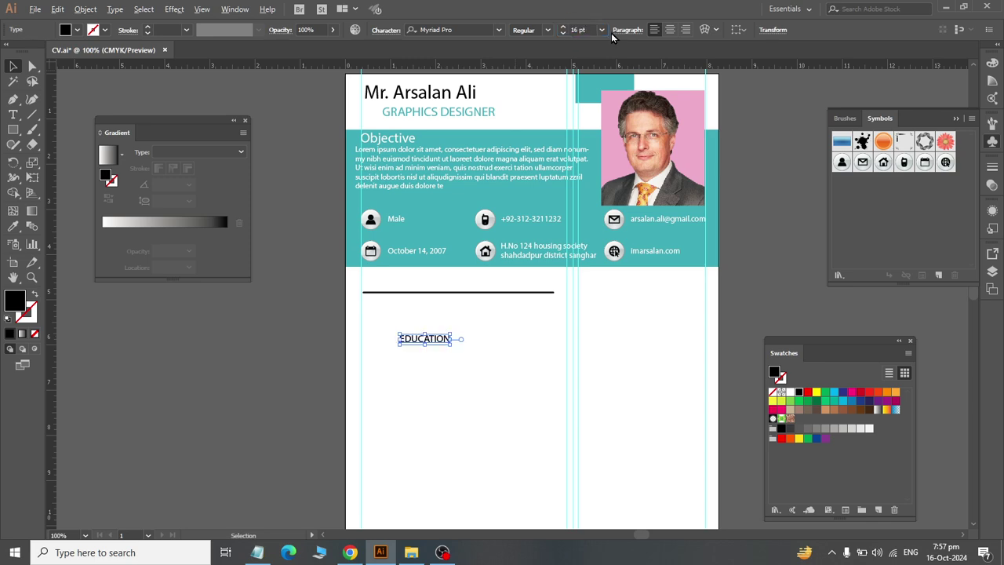
{"action": "left_click", "coordinate": [13, 67]}
{"action": "left_click", "coordinate": [550, 29]}
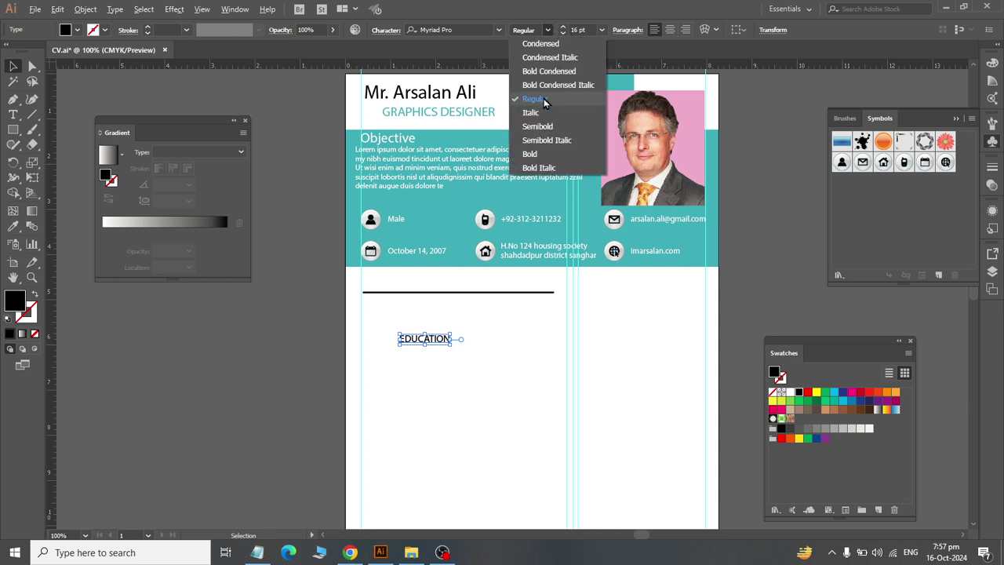
{"action": "left_click", "coordinate": [556, 153]}
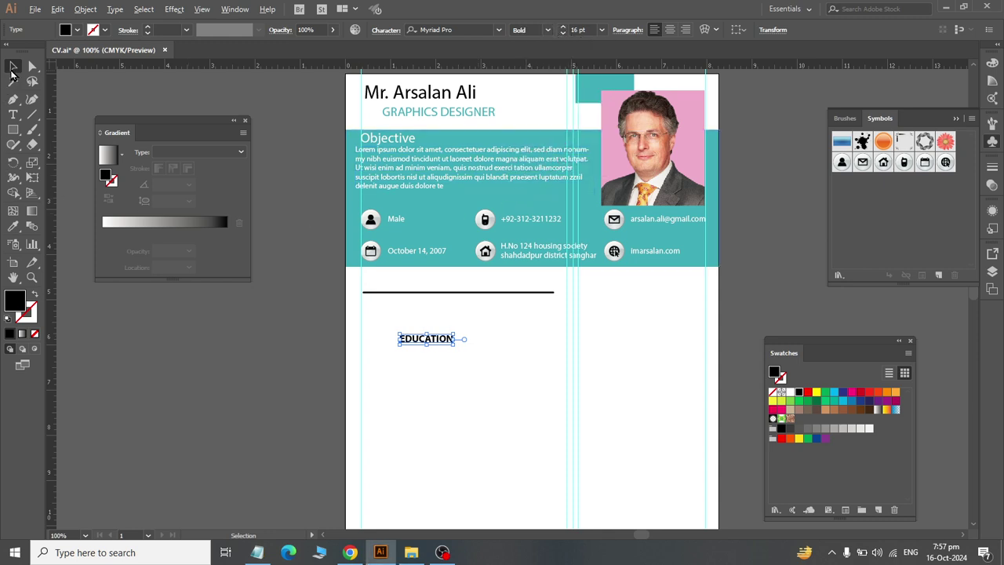
{"action": "left_click", "coordinate": [160, 298]}
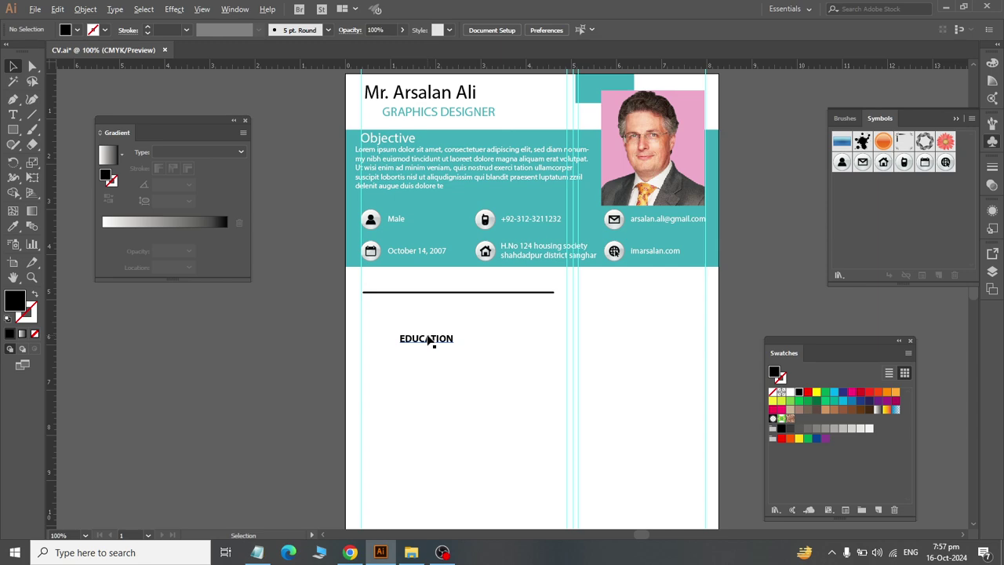
Step: Move the EDUCATION heading directly above the divider line and nudge it left to the line's start, checking the reference CV in Chrome
{"action": "left_click_drag", "start_coordinate": [431, 337], "coordinate": [397, 283]}
{"action": "key", "text": "alt+Tab"}
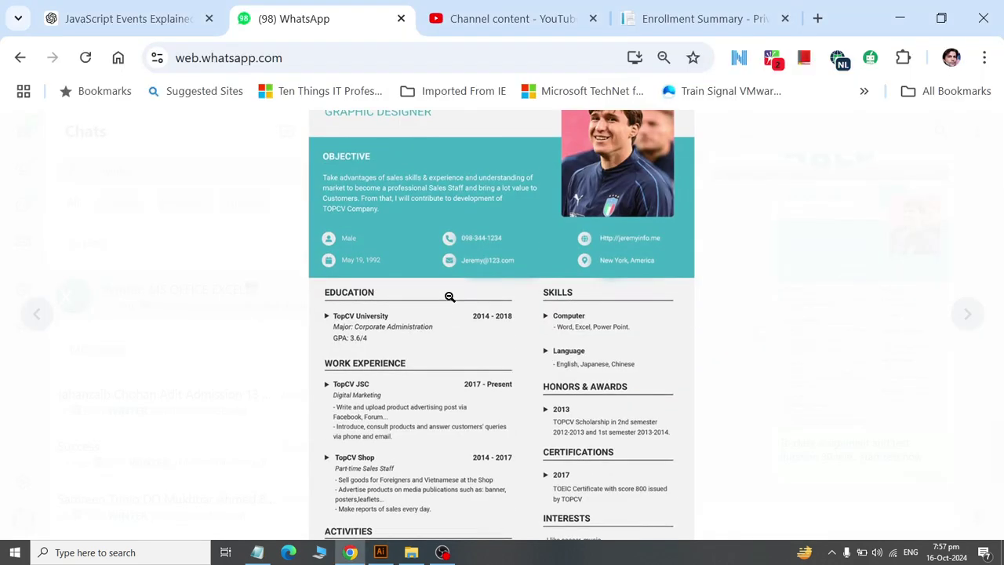
{"action": "key", "text": "alt+Tab"}
{"action": "key", "text": "Left"}
{"action": "key", "text": "Left"}
{"action": "key", "text": "Left"}
{"action": "key", "text": "Left"}
{"action": "key", "text": "Left"}
{"action": "key", "text": "Left"}
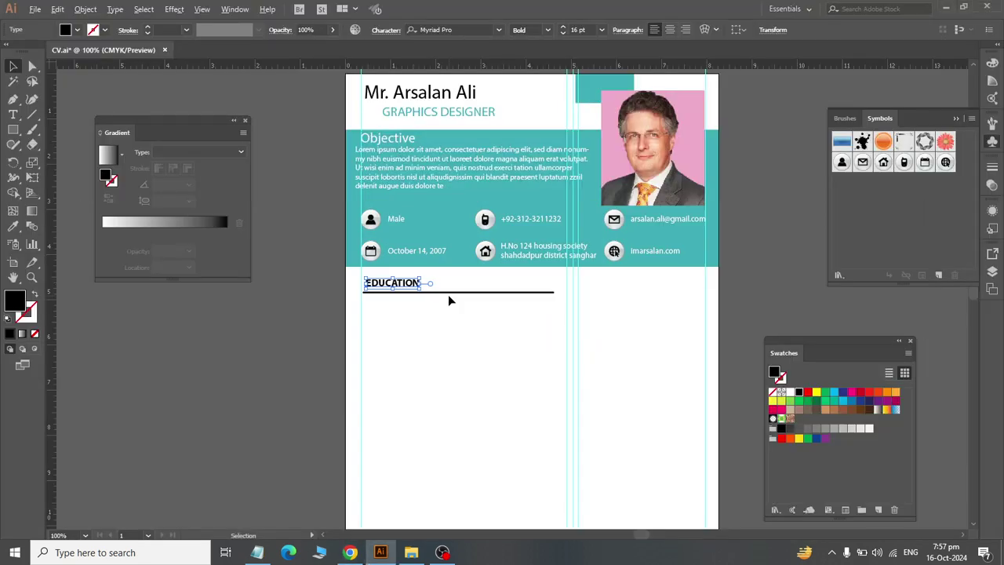
Step: Select the EDUCATION heading with its line and nudge both up toward the teal header, to about Y 4.62 in
{"action": "scroll", "coordinate": [433, 235], "scroll_direction": "up", "scroll_amount": 2}
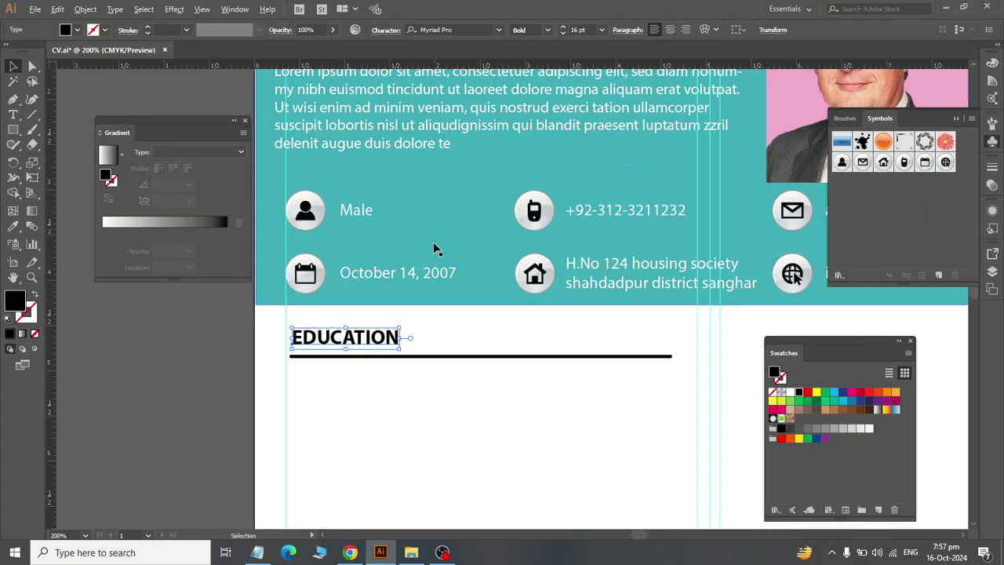
{"action": "left_click", "coordinate": [396, 404]}
{"action": "left_click_drag", "start_coordinate": [354, 355], "coordinate": [334, 322]}
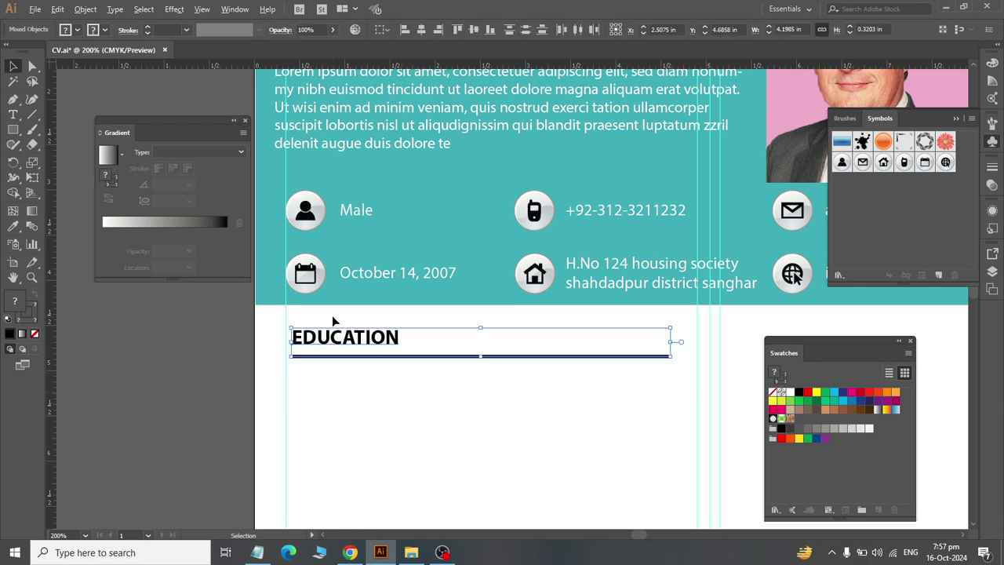
{"action": "key", "text": "Up"}
{"action": "key", "text": "Up"}
{"action": "key", "text": "Up"}
{"action": "key", "text": "Up"}
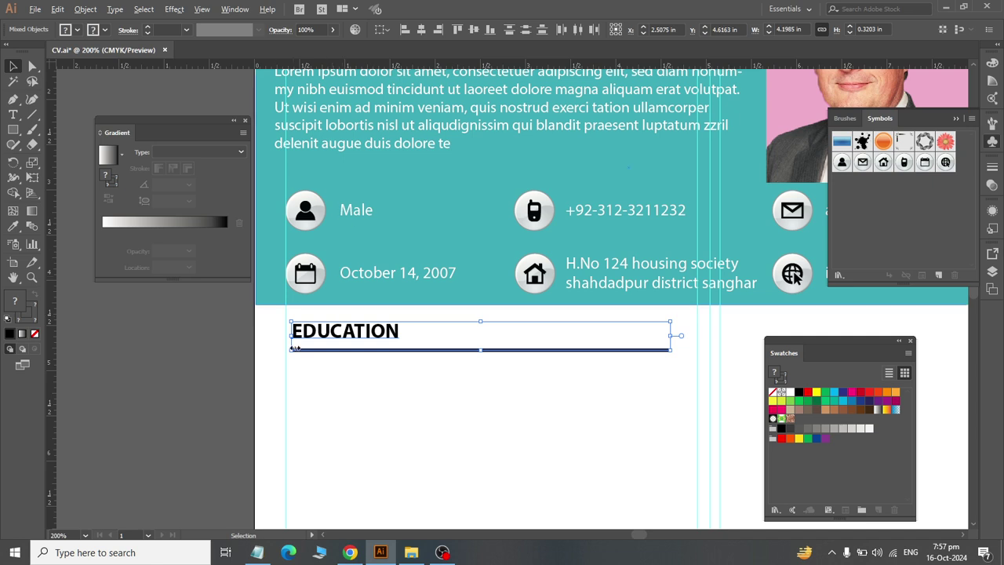
Step: Nudge only the EDUCATION heading slightly down, closer to its divider line, and deselect it
{"action": "left_click", "coordinate": [395, 374]}
{"action": "left_click", "coordinate": [369, 332]}
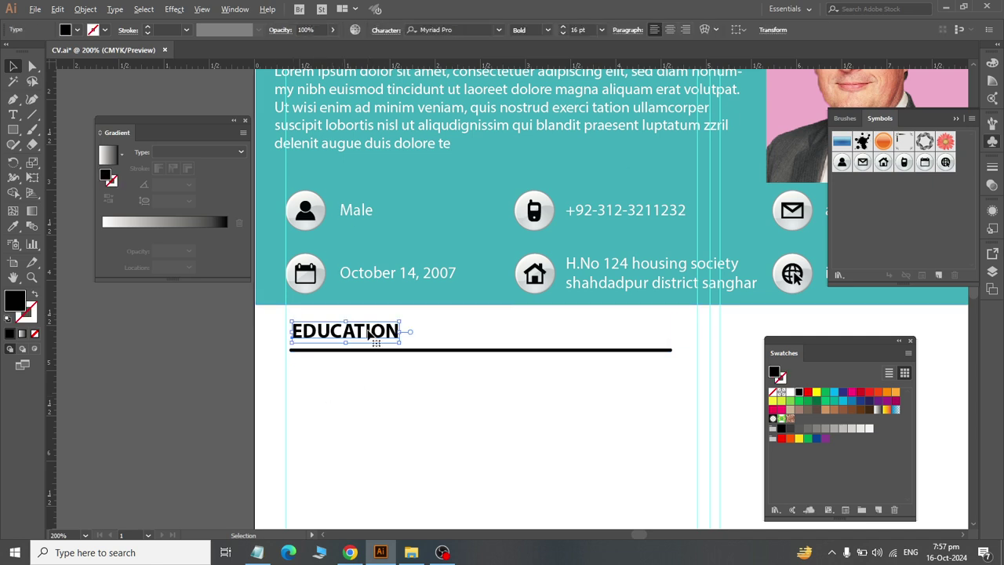
{"action": "key", "text": "Down"}
{"action": "key", "text": "Down"}
{"action": "left_click", "coordinate": [426, 379]}
{"action": "scroll", "coordinate": [426, 380], "scroll_direction": "down", "scroll_amount": 1}
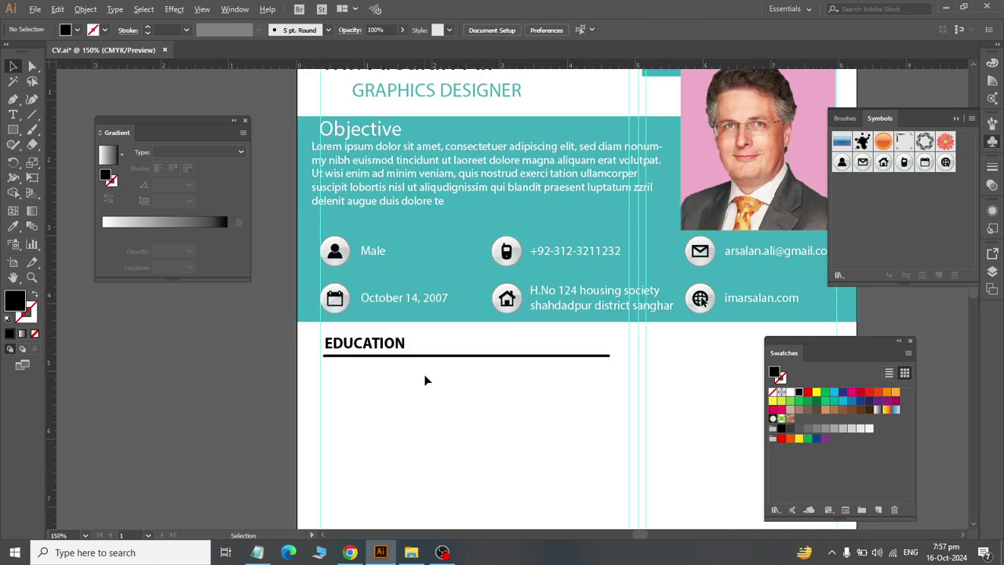
Step: Duplicate the EDUCATION heading and line twice down the left column, at about Y 6.5 in and near the page bottom, following the reference CV
{"action": "key", "text": "alt+Tab"}
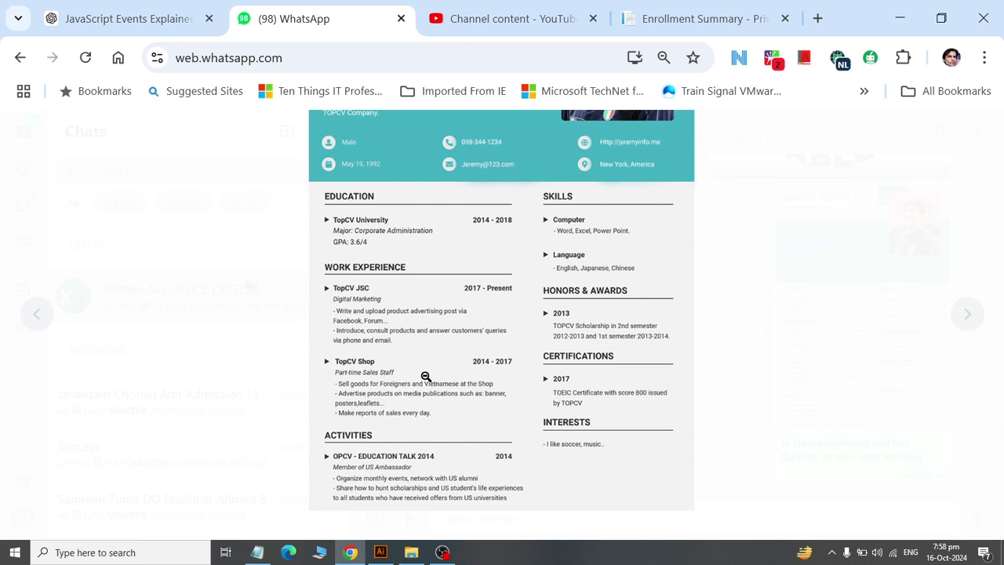
{"action": "key", "text": "alt+Tab"}
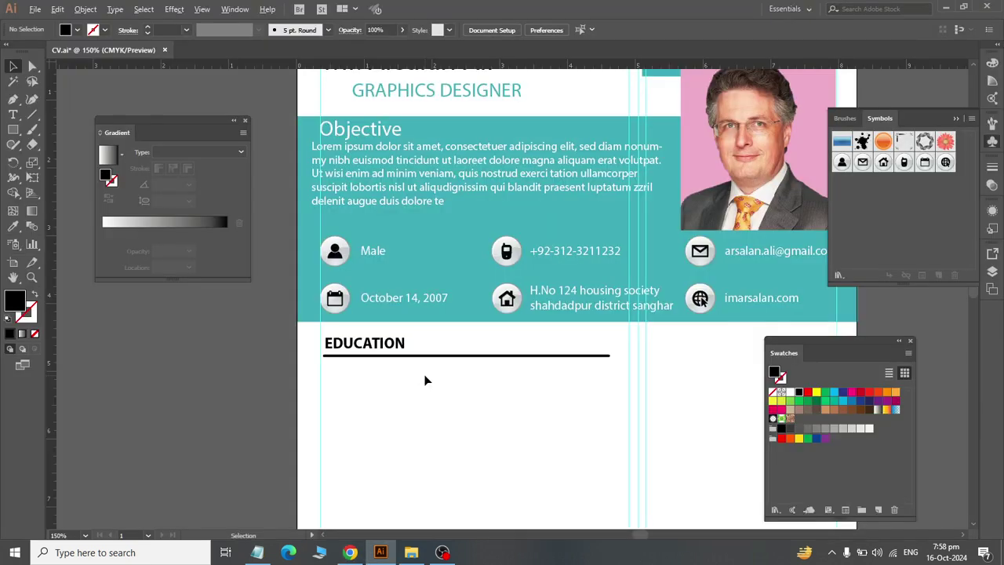
{"action": "left_click_drag", "start_coordinate": [396, 384], "coordinate": [323, 335]}
{"action": "key", "text": "ctrl+minus"}
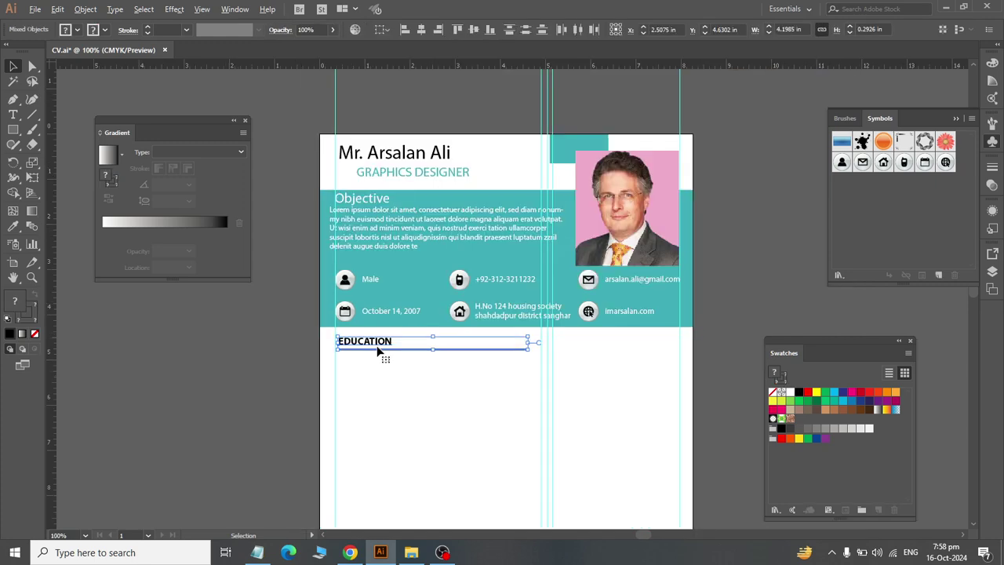
{"action": "left_click_drag", "start_coordinate": [381, 356], "coordinate": [372, 433]}
{"action": "scroll", "coordinate": [372, 436], "scroll_direction": "down", "scroll_amount": 5}
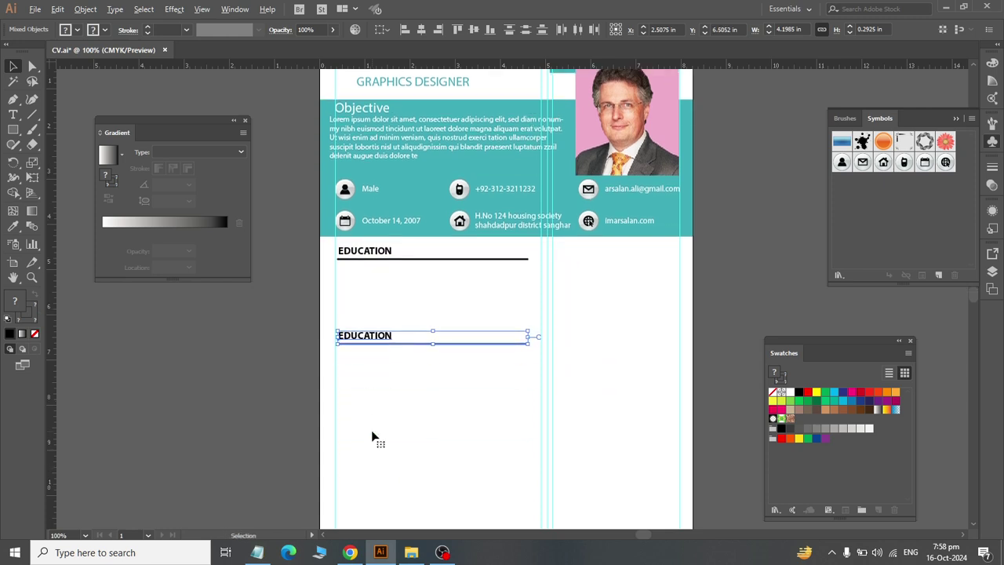
{"action": "left_click_drag", "start_coordinate": [361, 243], "coordinate": [359, 402]}
{"action": "left_click", "coordinate": [434, 422]}
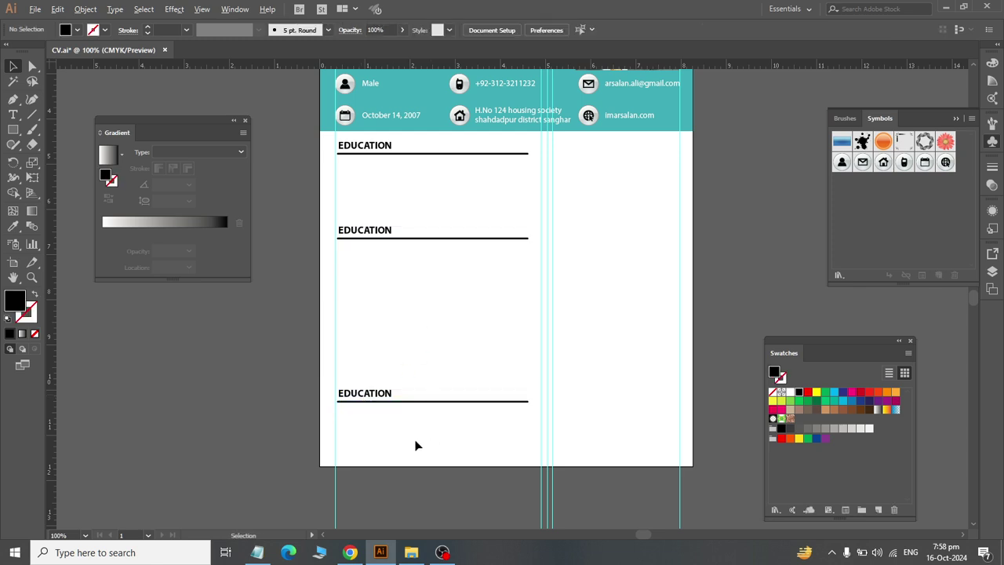
Step: Change the middle EDUCATION heading to WORK EXPERIENCE
{"action": "double_click", "coordinate": [362, 235]}
{"action": "double_click", "coordinate": [362, 234]}
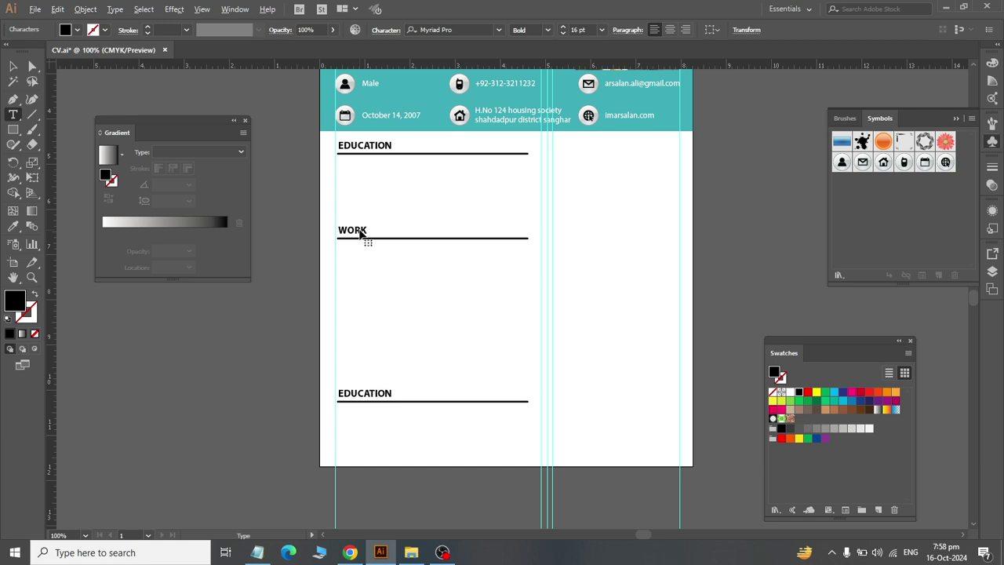
{"action": "type", "text": "EXPERIENCE"}
Step: Check the next section title in the reference CV in Chrome, change the lowest heading to ACTIVITIES and deselect it
{"action": "key", "text": "alt+Tab"}
{"action": "scroll", "coordinate": [376, 403], "scroll_direction": "down", "scroll_amount": 5}
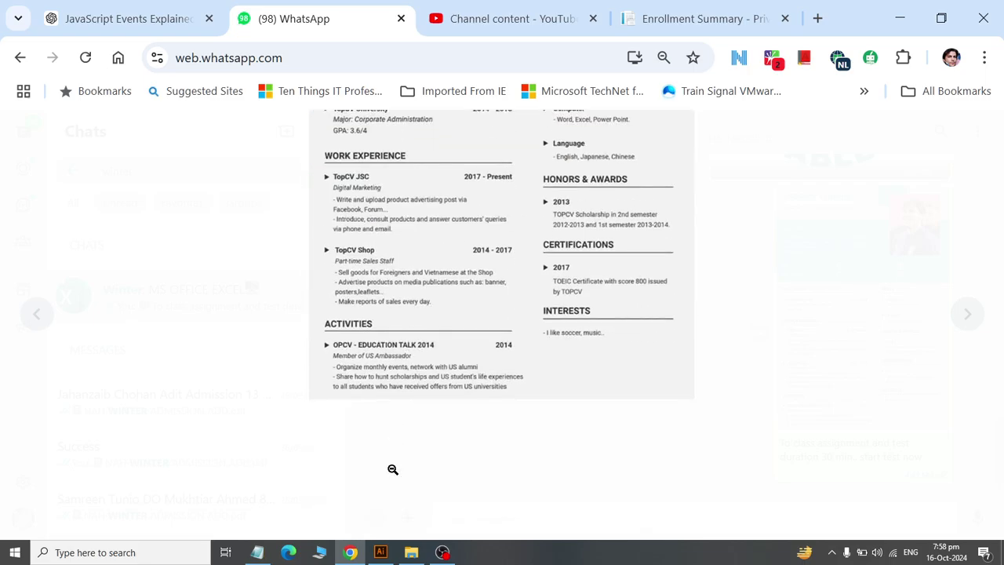
{"action": "key", "text": "alt+Tab"}
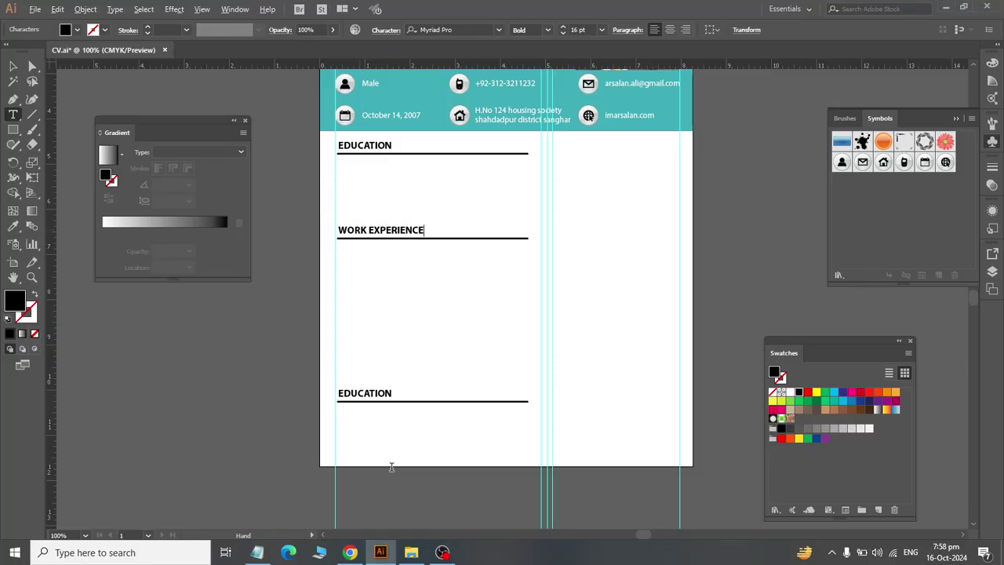
{"action": "double_click", "coordinate": [360, 393]}
{"action": "type", "text": "ACTIVITIES"}
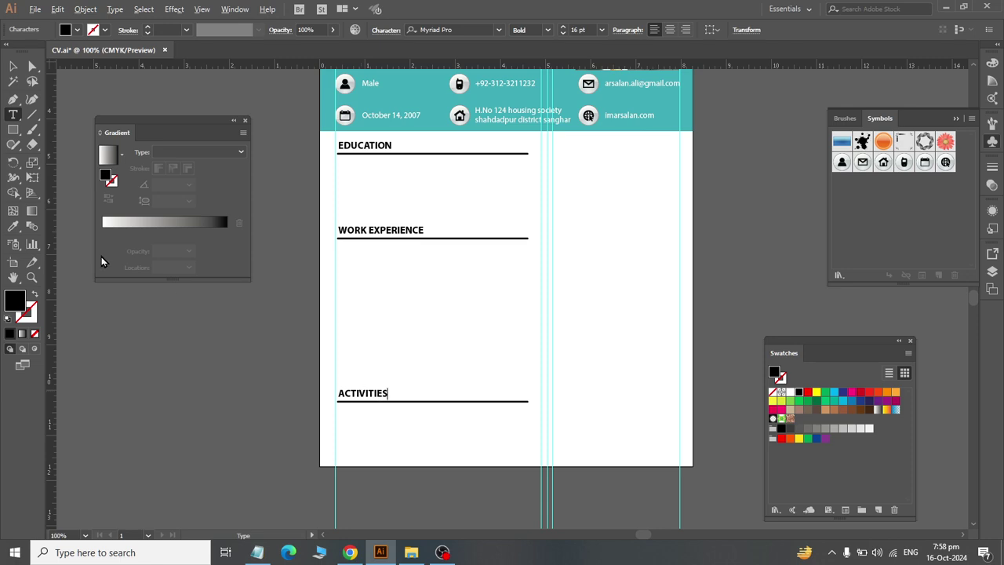
{"action": "left_click", "coordinate": [14, 67]}
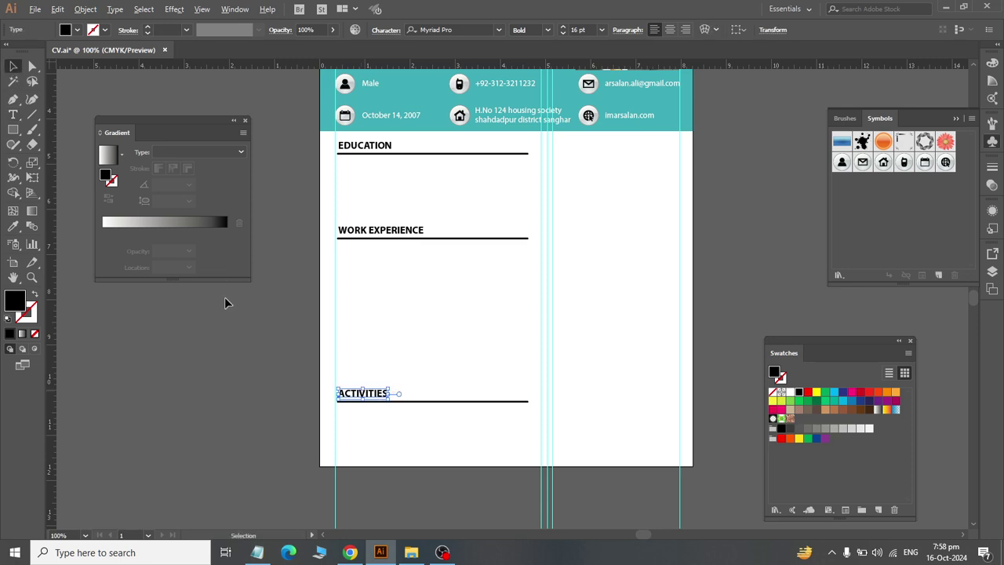
{"action": "left_click", "coordinate": [226, 331]}
Step: Group the EDUCATION heading with its line, duplicate the group into the right column at about X 7.31 in, and compare it with the reference CV
{"action": "key", "text": "alt+Tab"}
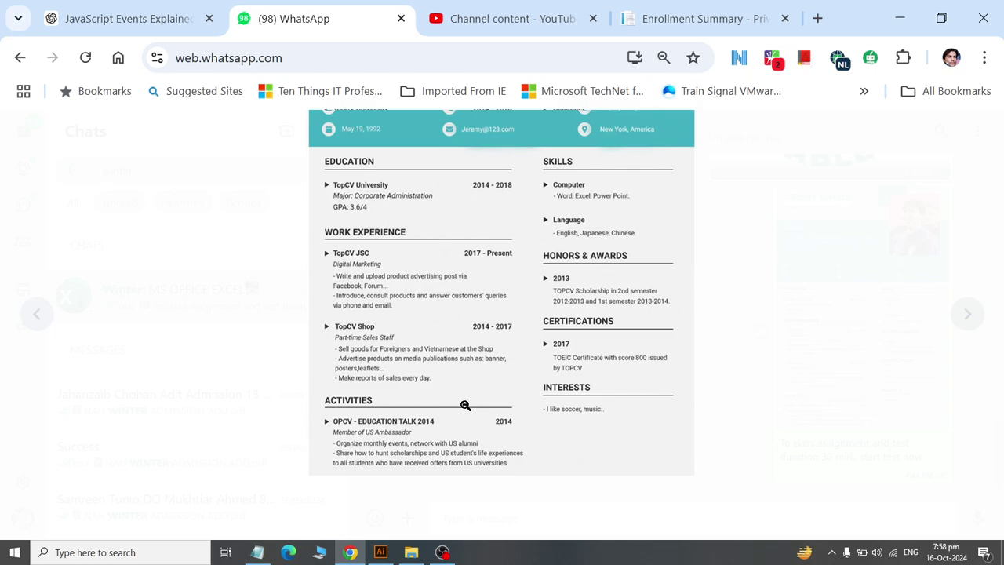
{"action": "key", "text": "alt+Tab"}
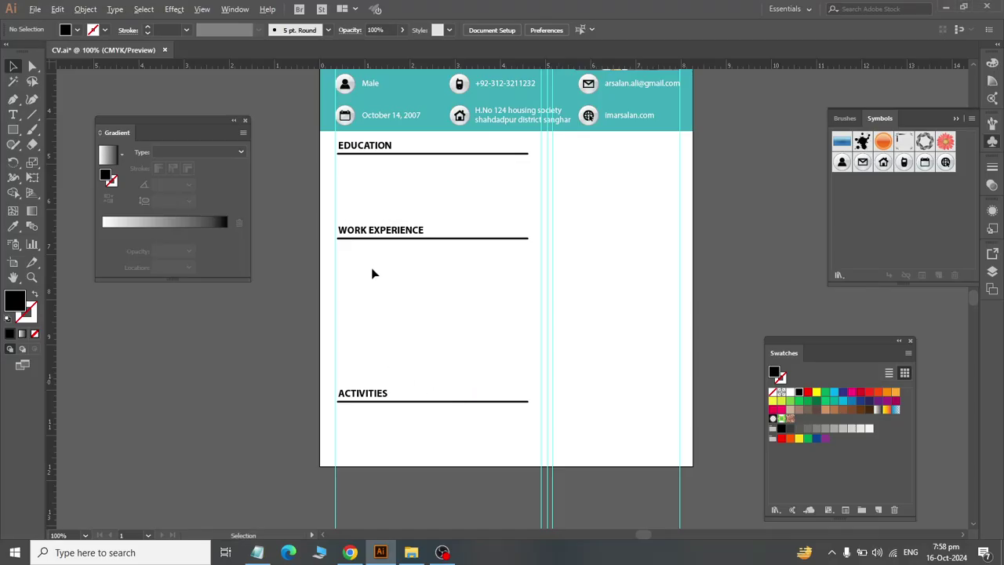
{"action": "right_click", "coordinate": [353, 152]}
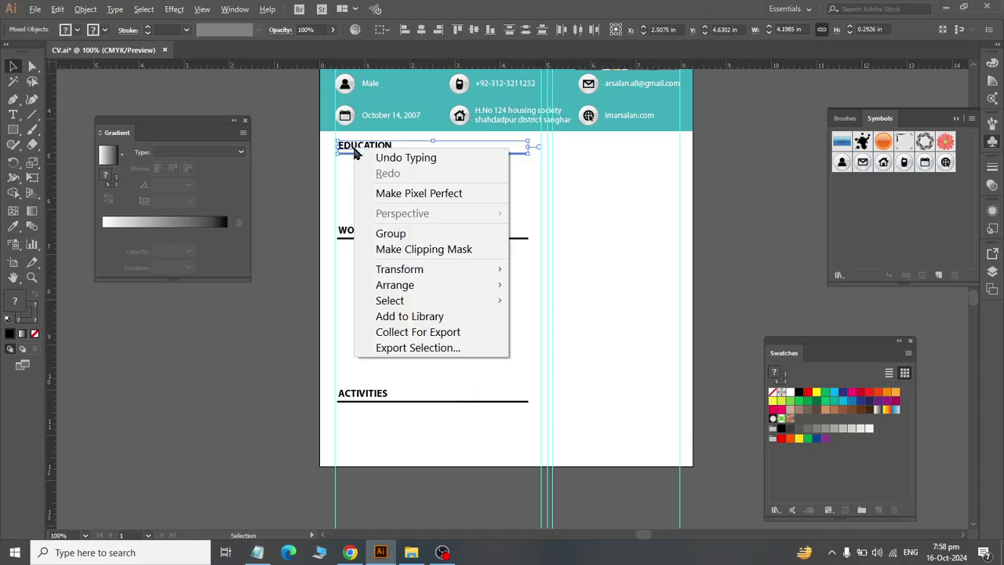
{"action": "left_click", "coordinate": [388, 232]}
{"action": "left_click_drag", "start_coordinate": [366, 153], "coordinate": [580, 150]}
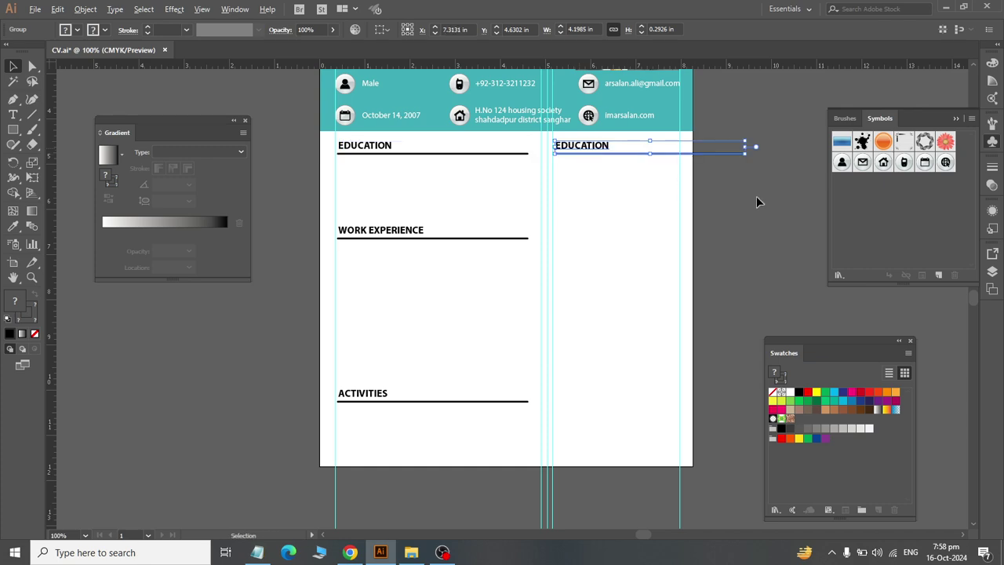
{"action": "key", "text": "alt+Tab"}
{"action": "scroll", "coordinate": [704, 329], "scroll_direction": "down", "scroll_amount": 2}
{"action": "scroll", "coordinate": [697, 307], "scroll_direction": "up", "scroll_amount": 1}
{"action": "key", "text": "alt+Tab"}
{"action": "left_click", "coordinate": [669, 238]}
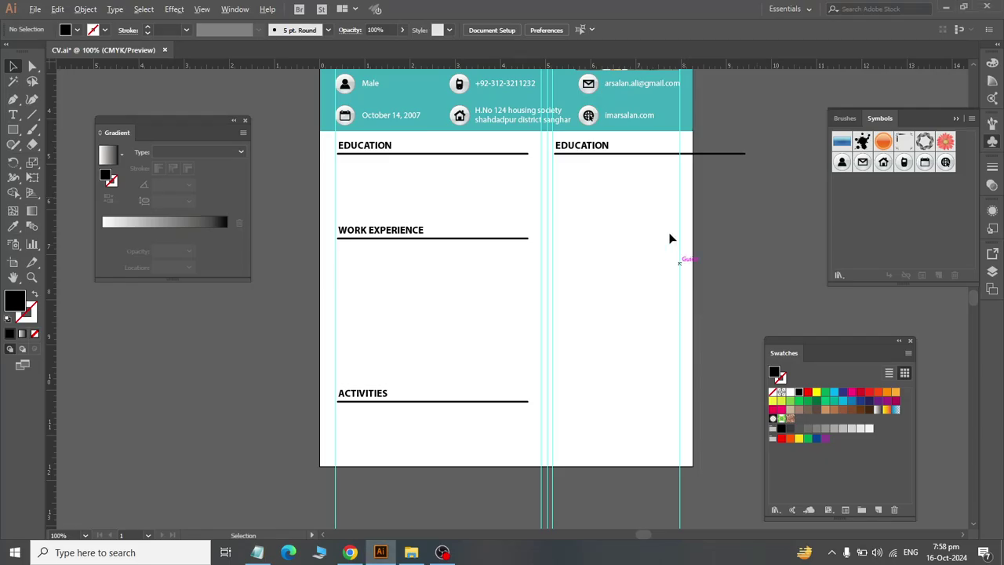
Step: Ungroup the right-column EDUCATION copy and shorten its line to end near the right margin guide, at about X 7.91 in
{"action": "right_click", "coordinate": [643, 154]}
{"action": "left_click", "coordinate": [699, 254]}
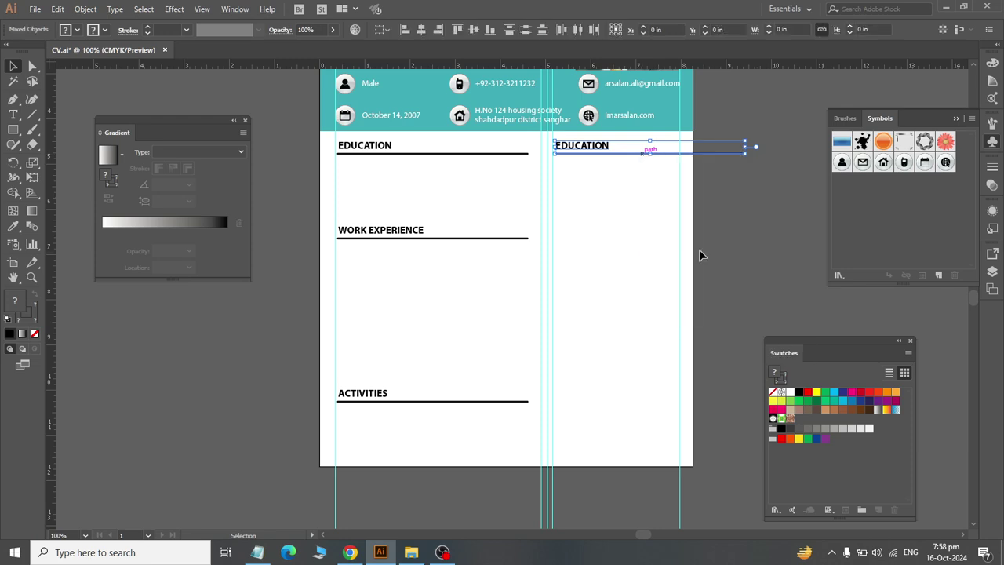
{"action": "left_click", "coordinate": [710, 166]}
{"action": "left_click", "coordinate": [647, 157]}
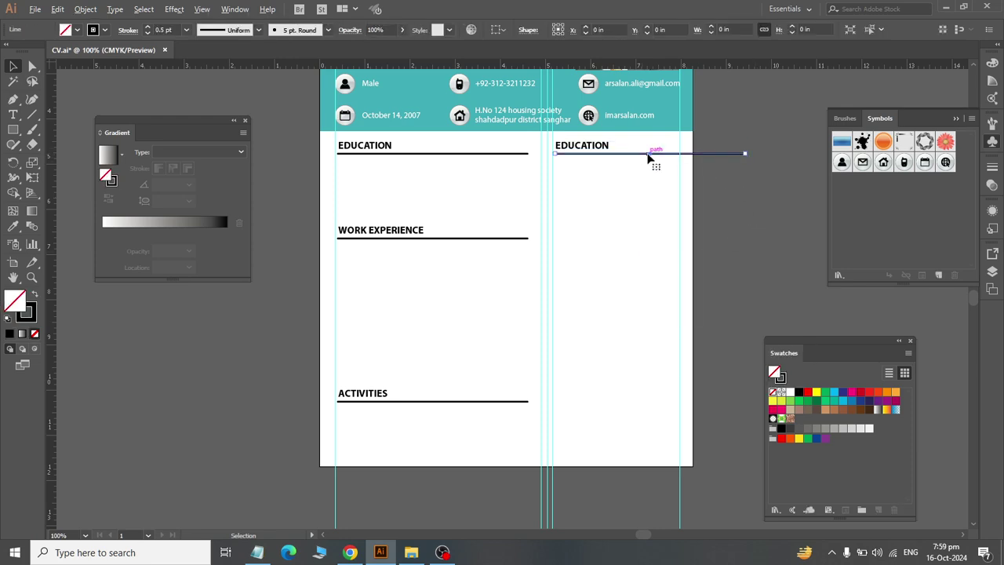
{"action": "scroll", "coordinate": [744, 134], "scroll_direction": "right", "scroll_amount": 1}
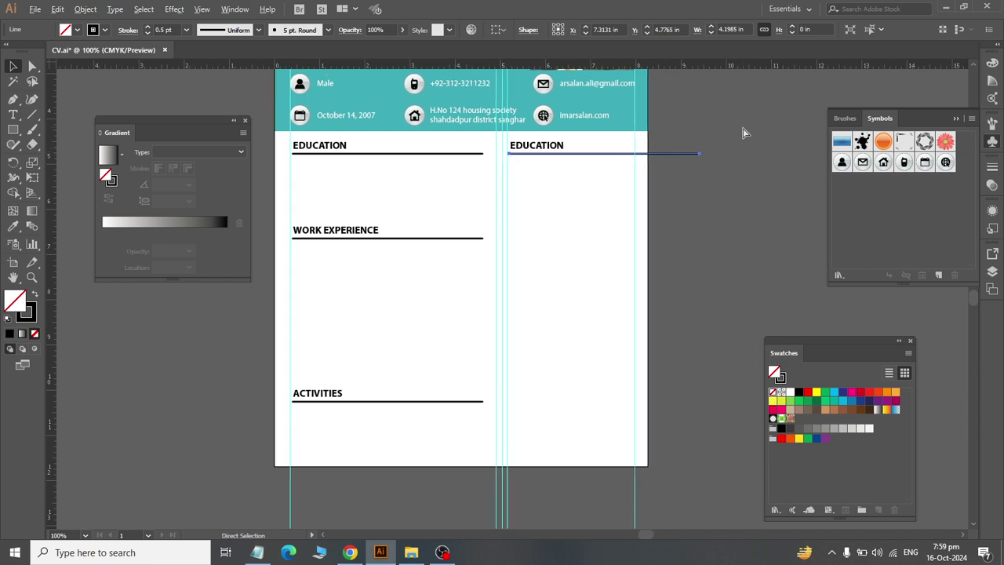
{"action": "scroll", "coordinate": [744, 133], "scroll_direction": "right", "scroll_amount": 2}
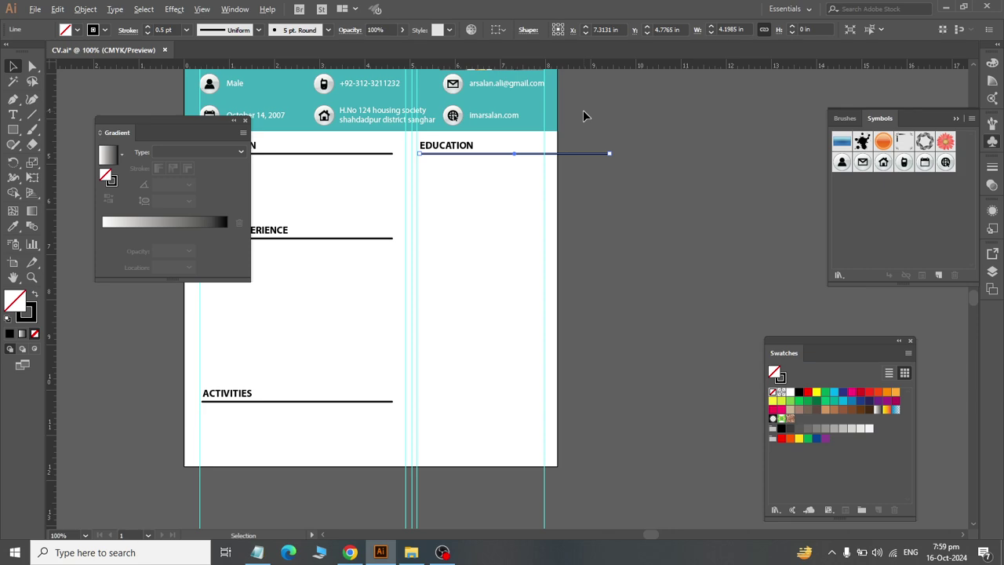
{"action": "left_click", "coordinate": [32, 66]}
{"action": "left_click_drag", "start_coordinate": [609, 157], "coordinate": [615, 160]}
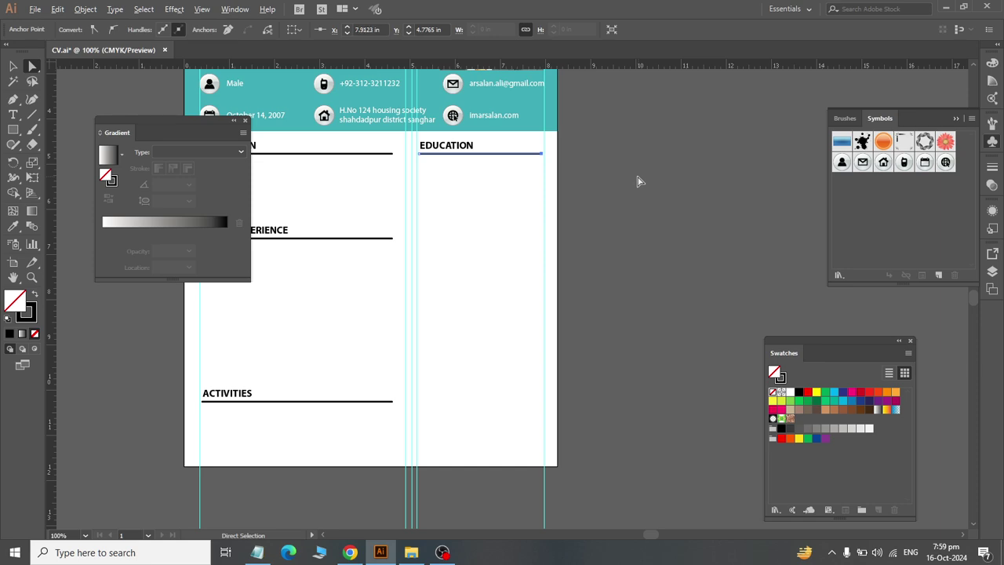
{"action": "left_click", "coordinate": [637, 181]}
Step: Following the reference CV in Chrome, duplicate the right-column EDUCATION heading and line straight down to about Y 7.05 in
{"action": "key", "text": "alt+Tab"}
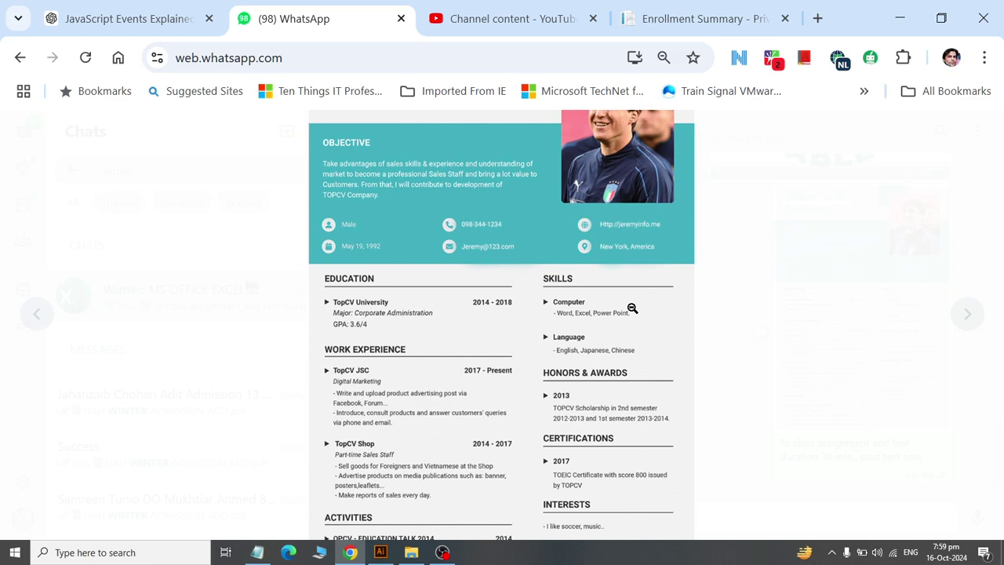
{"action": "key", "text": "alt+Tab"}
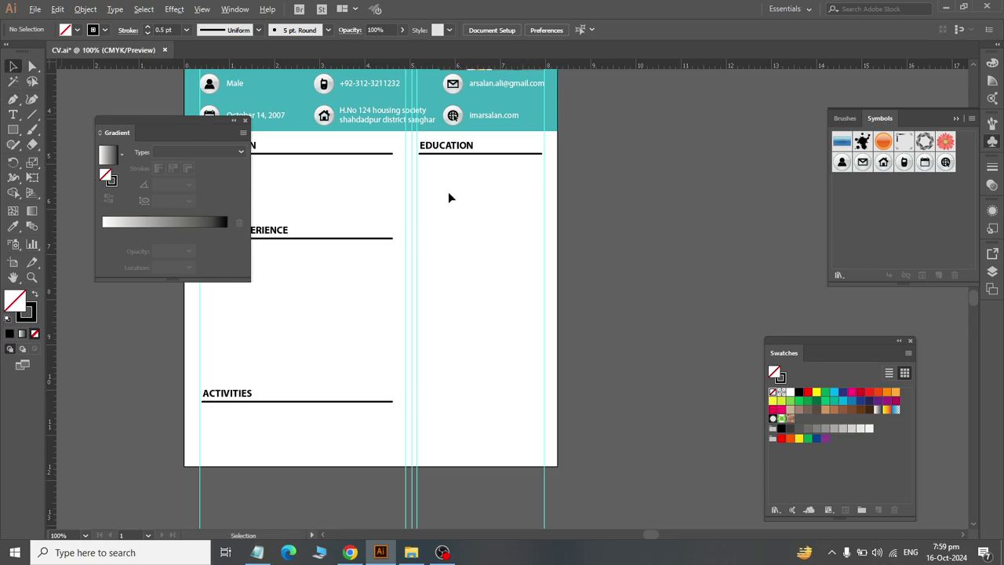
{"action": "key", "text": "alt+Tab"}
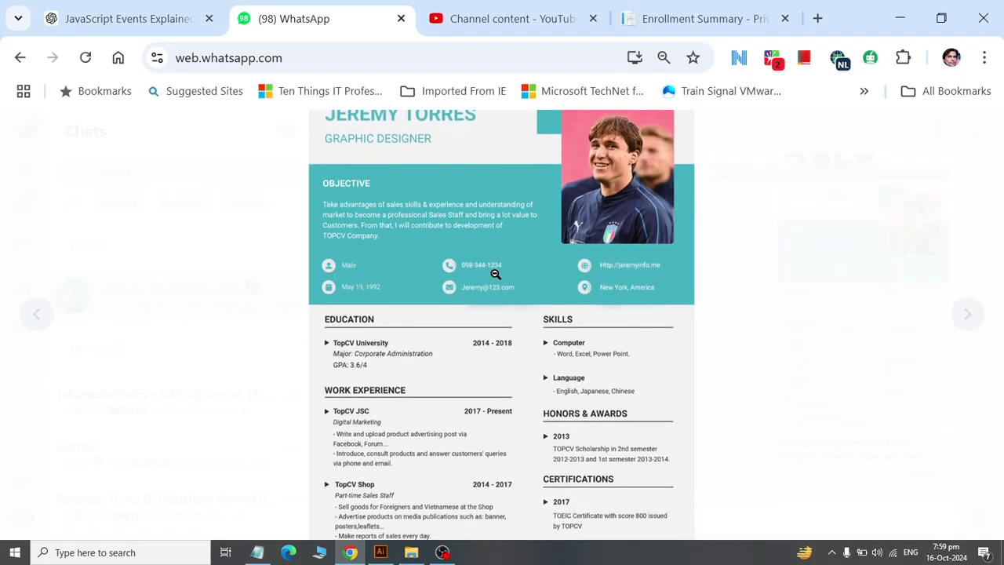
{"action": "key", "text": "alt+Tab"}
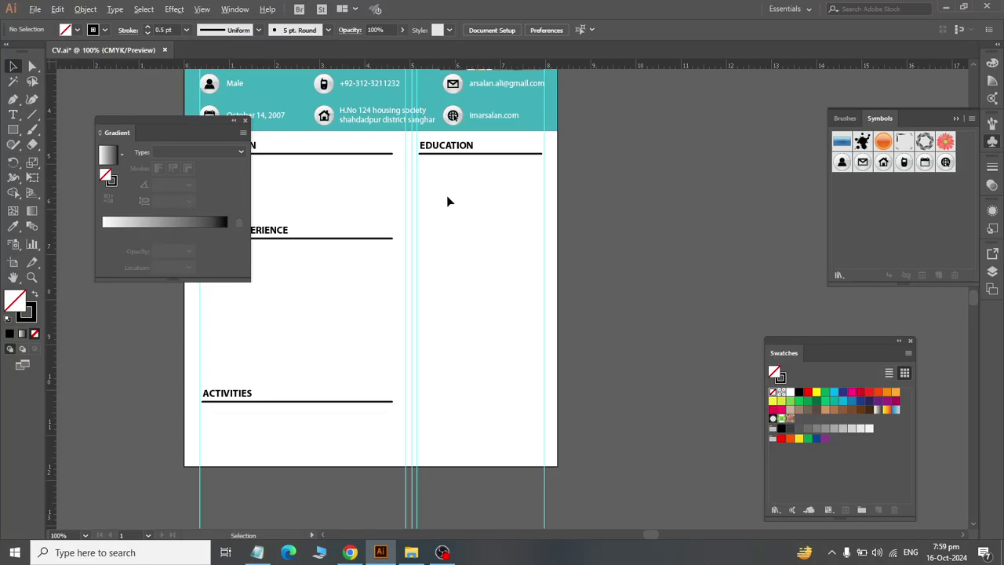
{"action": "left_click_drag", "start_coordinate": [444, 164], "coordinate": [444, 261]}
{"action": "key", "text": "alt+Tab"}
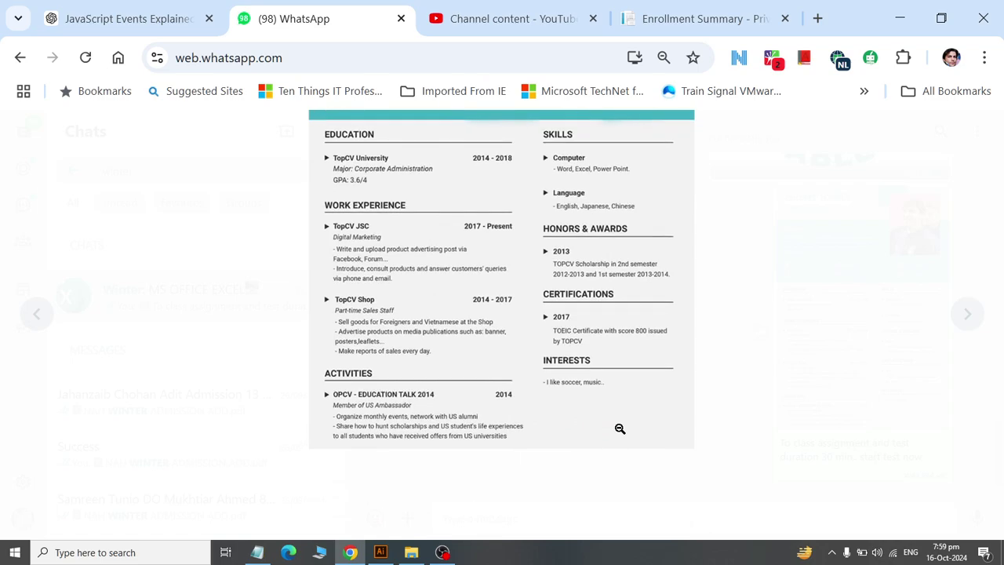
{"action": "key", "text": "alt+Tab"}
Step: Duplicate the heading and line twice more down the right column, at about Y 8.89 in and just above Y 10.5 in, following the reference CV
{"action": "left_click", "coordinate": [444, 254]}
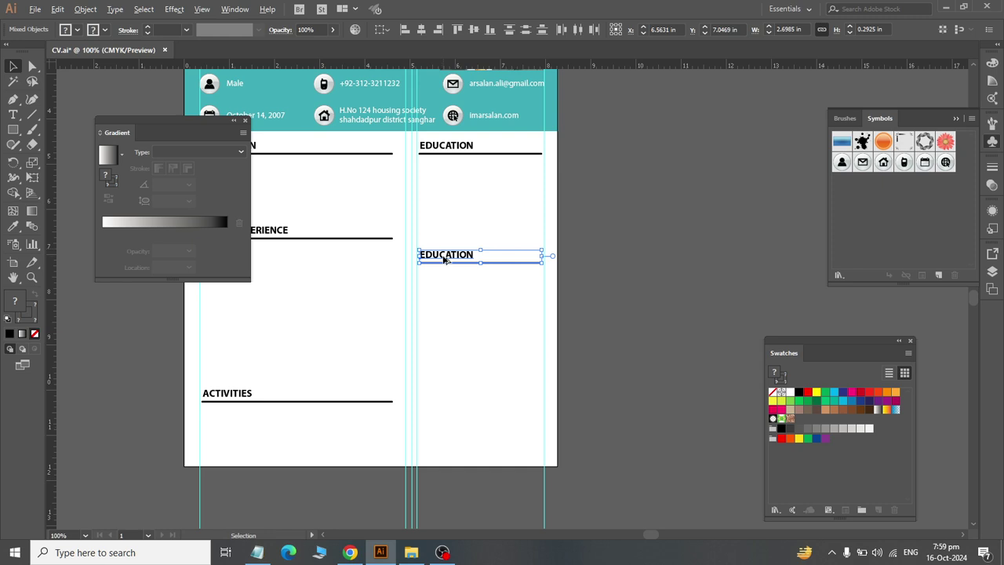
{"action": "left_click_drag", "start_coordinate": [447, 264], "coordinate": [446, 343]}
{"action": "key", "text": "alt+Tab"}
{"action": "scroll", "coordinate": [616, 307], "scroll_direction": "up", "scroll_amount": 2}
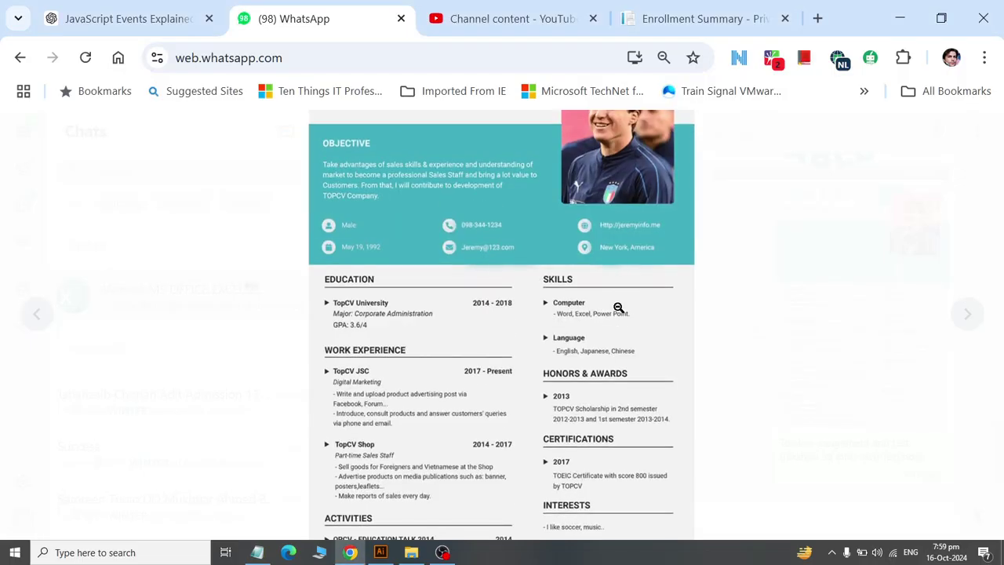
{"action": "scroll", "coordinate": [623, 345], "scroll_direction": "down", "scroll_amount": 1}
{"action": "key", "text": "alt+Tab"}
{"action": "left_click_drag", "start_coordinate": [464, 382], "coordinate": [455, 337]}
{"action": "key", "text": "alt+shift"}
Step: Nudge the third right-column heading and its line up to about Y 8.76 in
{"action": "left_click", "coordinate": [475, 366]}
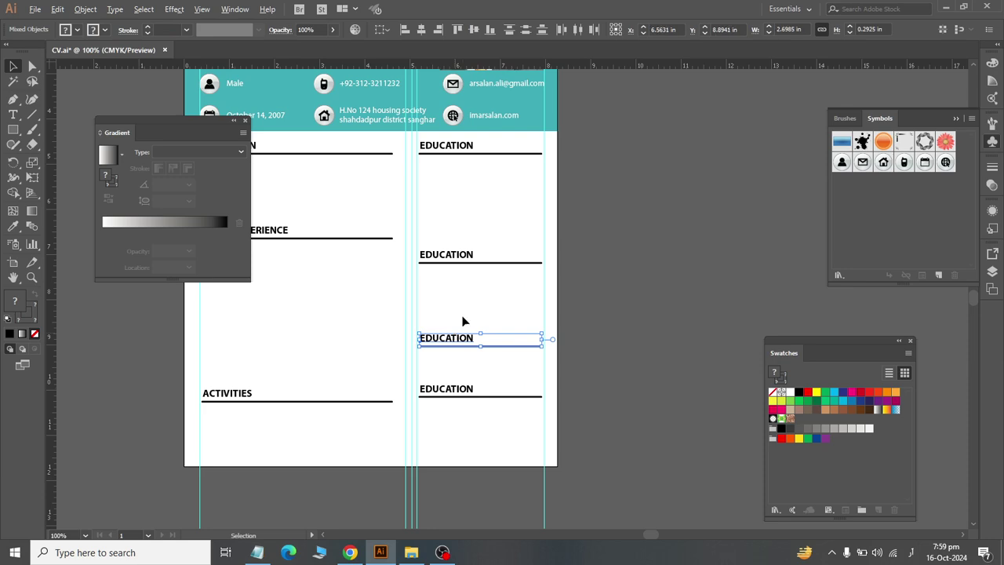
{"action": "key", "text": "Up"}
{"action": "key", "text": "Up"}
{"action": "key", "text": "Up"}
{"action": "key", "text": "Up"}
{"action": "key", "text": "Up"}
{"action": "key", "text": "Up"}
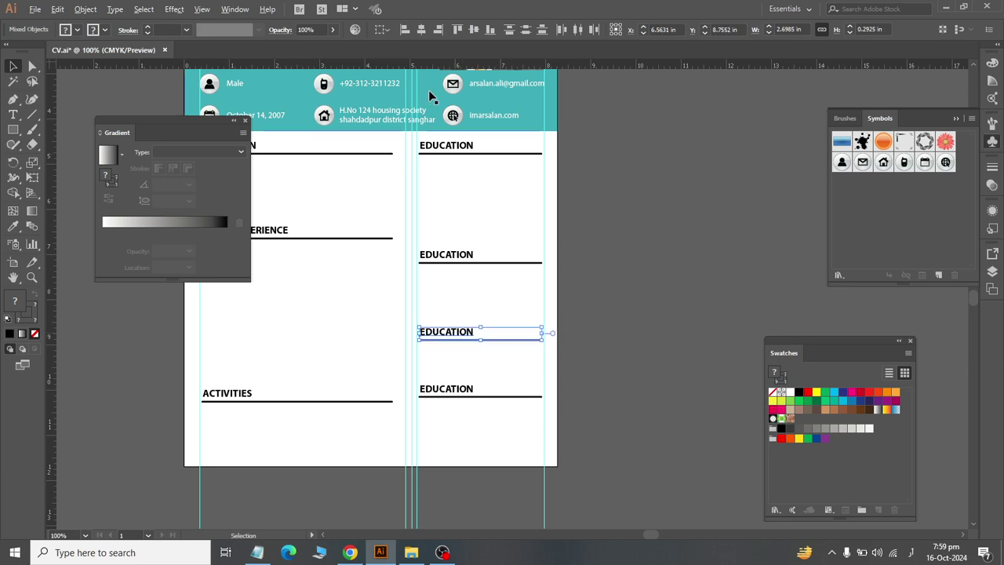
Step: Nudge the second right-column heading and its line up to about Y 6.92 in and deselect them
{"action": "left_click_drag", "start_coordinate": [437, 214], "coordinate": [436, 213]}
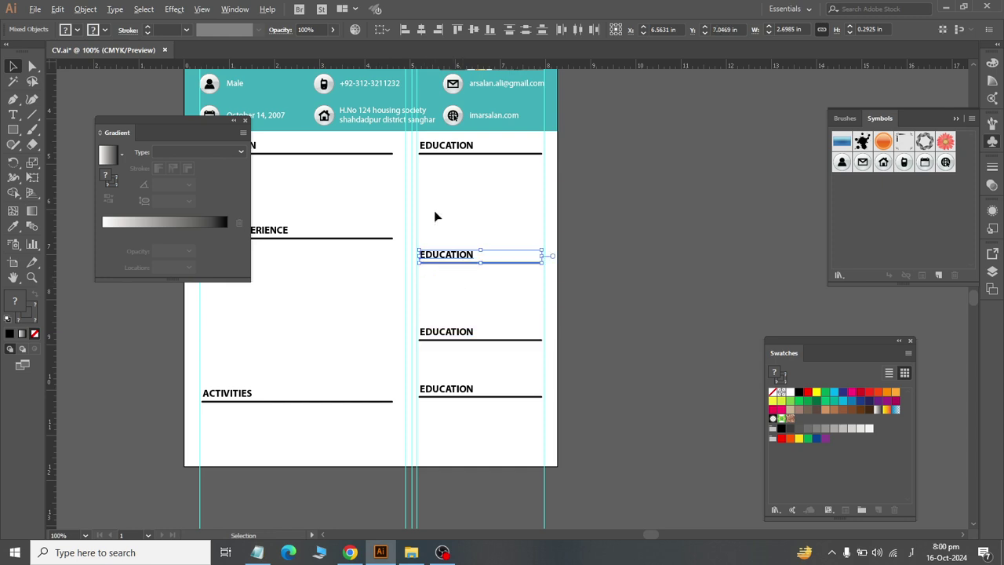
{"action": "key", "text": "Up"}
{"action": "key", "text": "Up"}
{"action": "key", "text": "Up"}
{"action": "key", "text": "Up"}
{"action": "key", "text": "Up"}
{"action": "key", "text": "Up"}
{"action": "key", "text": "Up"}
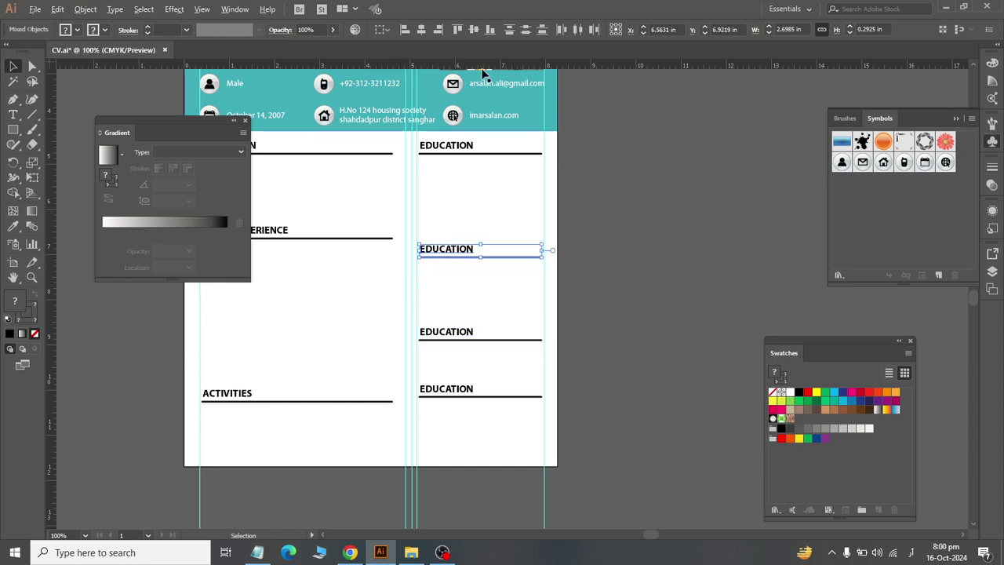
{"action": "left_click", "coordinate": [612, 293]}
Step: Check the first right-column title in the reference CV and try to retitle the uppermost right-column heading as SKILL
{"action": "key", "text": "alt+Tab"}
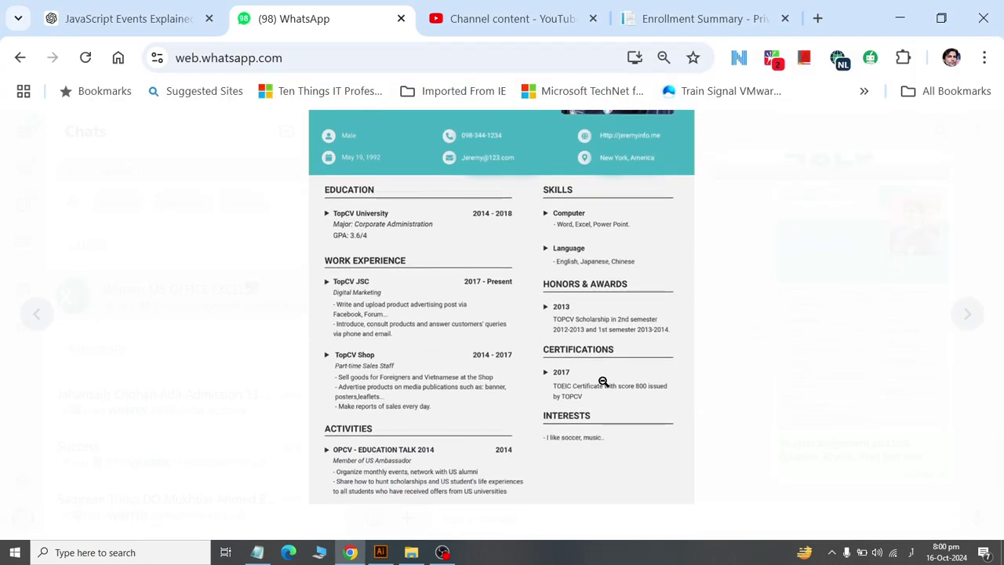
{"action": "key", "text": "alt+Tab"}
{"action": "double_click", "coordinate": [438, 151]}
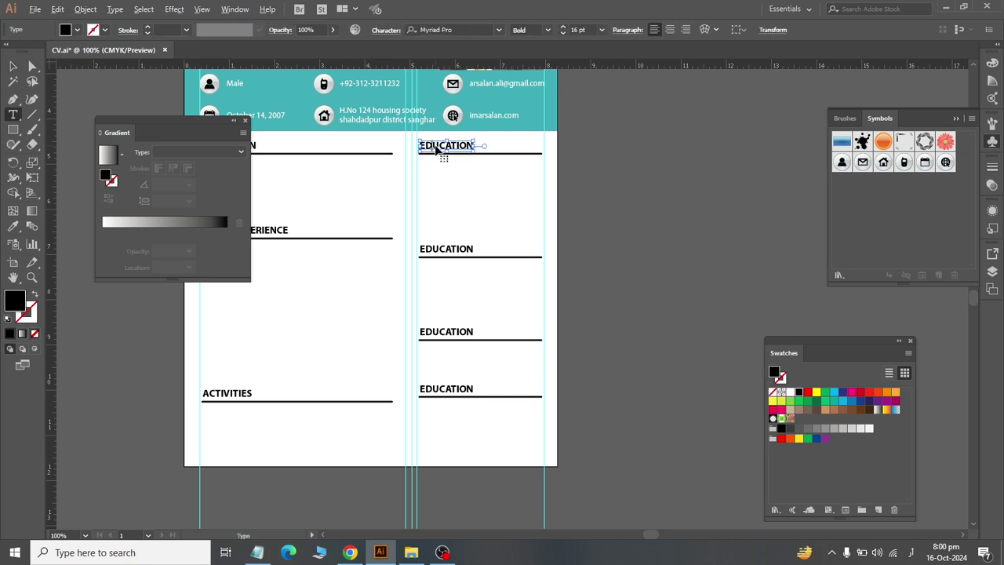
{"action": "double_click", "coordinate": [439, 149]}
{"action": "type", "text": "کس"}
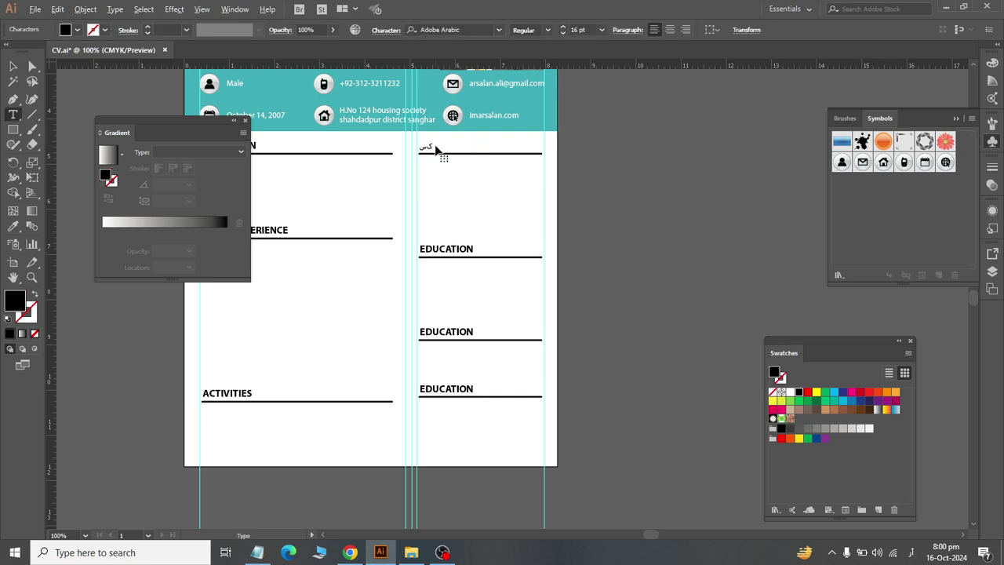
{"action": "key", "text": "BackSpace"}
{"action": "key", "text": "BackSpace"}
{"action": "key", "text": "alt+shift"}
{"action": "type", "text": "SKILL"}
{"action": "key", "text": "BackSpace"}
{"action": "key", "text": "BackSpace"}
{"action": "key", "text": "BackSpace"}
{"action": "key", "text": "BackSpace"}
{"action": "key", "text": "BackSpace"}
{"action": "key", "text": "Escape"}
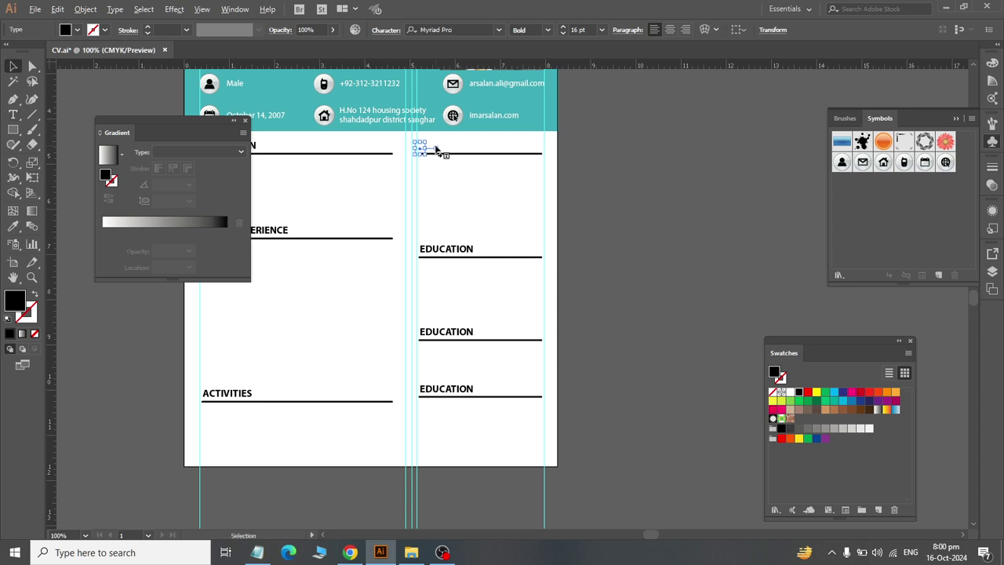
{"action": "key", "text": "a"}
{"action": "left_click", "coordinate": [638, 168]}
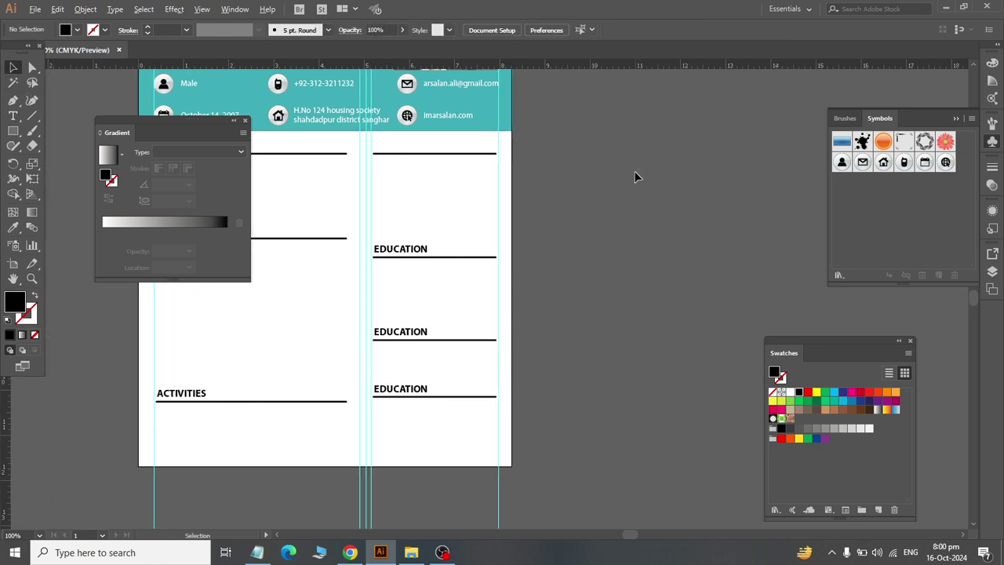
Step: Undo the text edits to the uppermost right-column heading and clear the selection
{"action": "key", "text": "ctrl+z"}
{"action": "key", "text": "ctrl+z"}
{"action": "key", "text": "ctrl+z"}
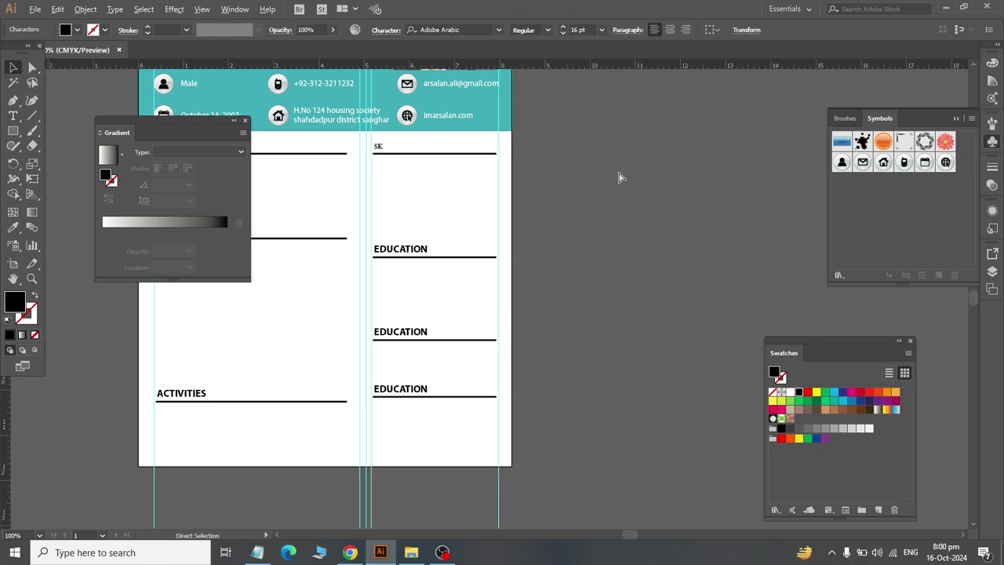
{"action": "key", "text": "ctrl+z"}
{"action": "key", "text": "ctrl+z"}
{"action": "key", "text": "ctrl+z"}
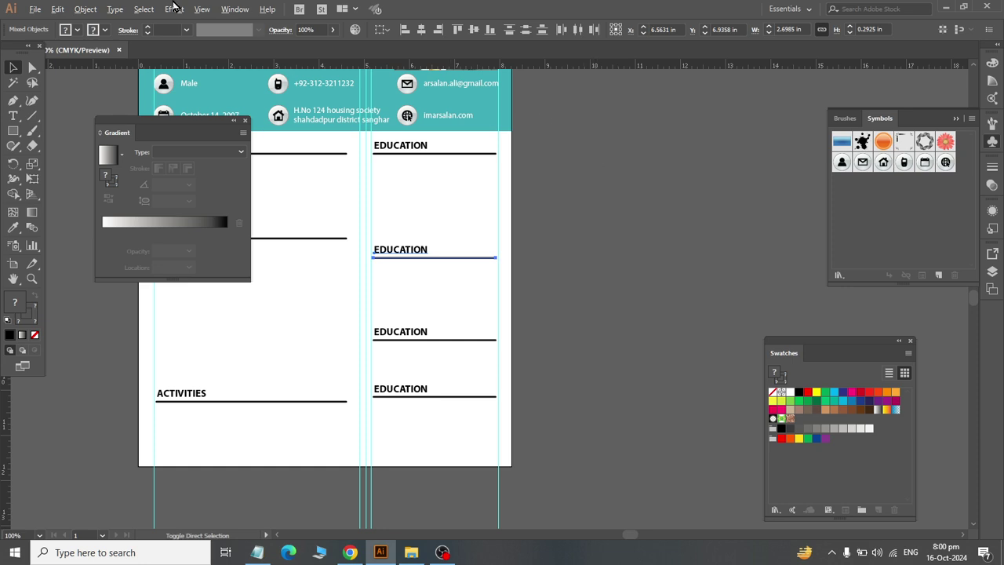
{"action": "left_click", "coordinate": [57, 9]}
{"action": "key", "text": "Escape"}
{"action": "left_click", "coordinate": [594, 181]}
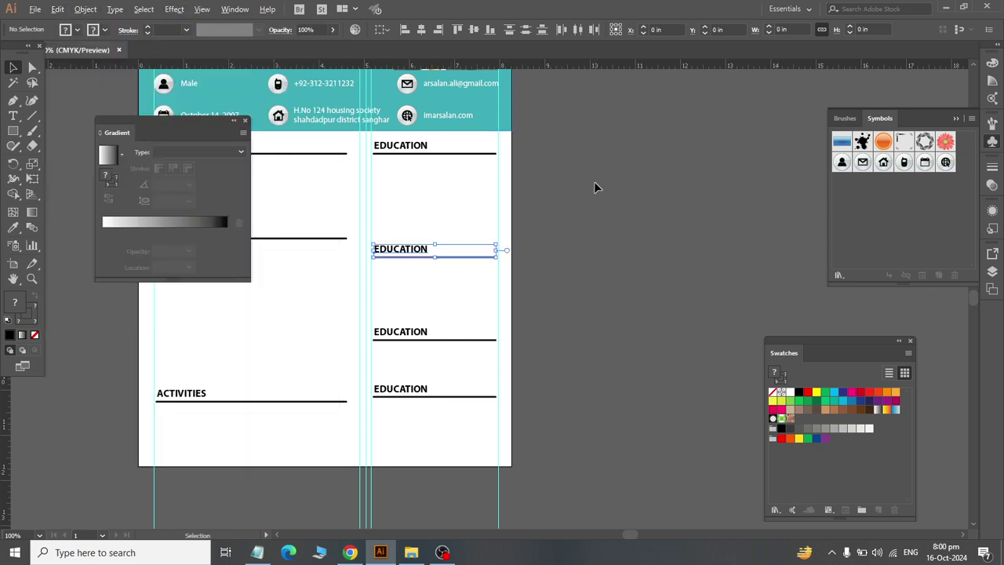
Step: Change the uppermost right-column EDUCATION heading to SKILLS
{"action": "key", "text": "t"}
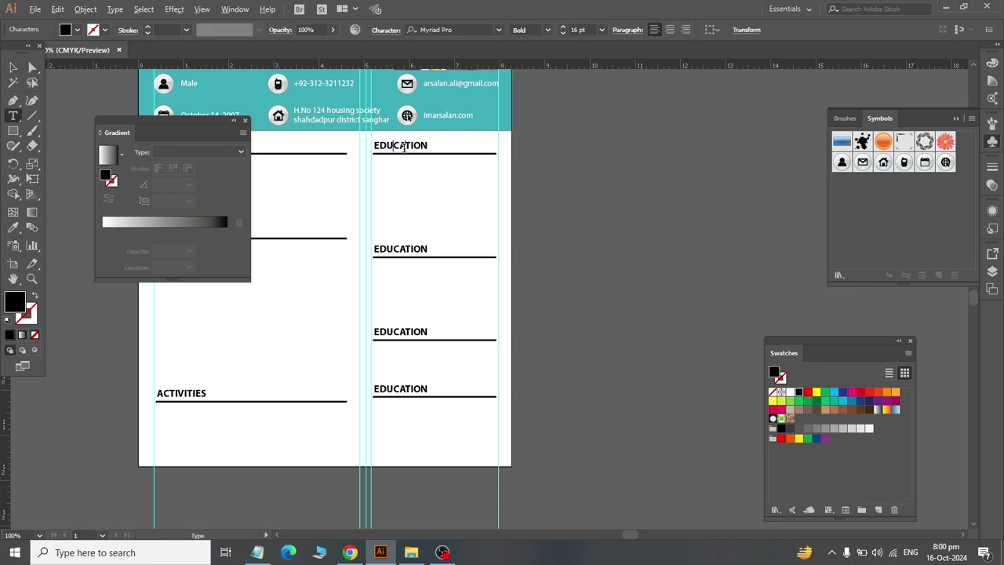
{"action": "double_click", "coordinate": [403, 147]}
{"action": "type", "text": "SKILLS"}
Step: Check the next title in the reference CV and change the second right-column heading to HONORS & AWARDS
{"action": "double_click", "coordinate": [411, 249]}
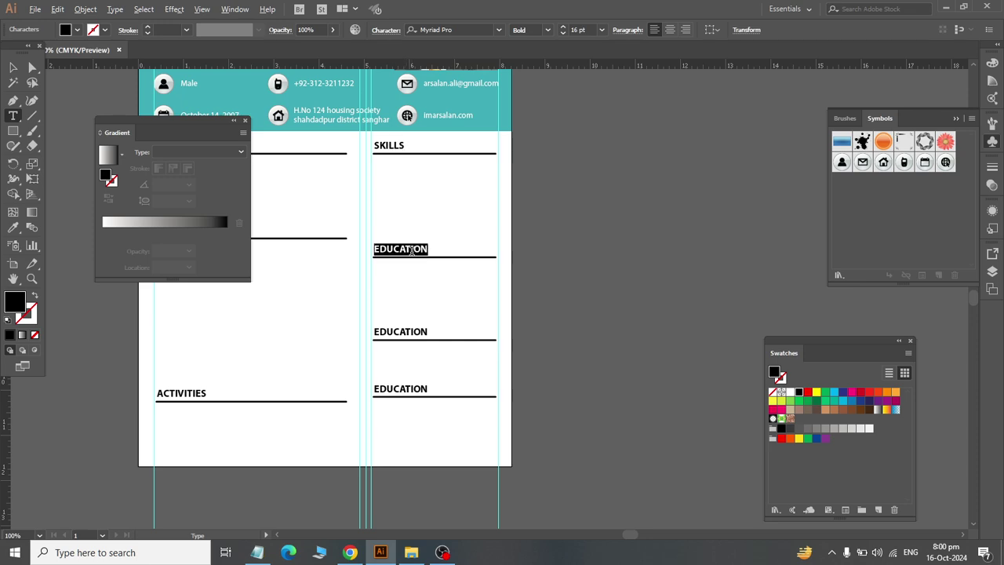
{"action": "key", "text": "alt+Tab"}
{"action": "key", "text": "alt+Tab"}
{"action": "type", "text": "HONOR"}
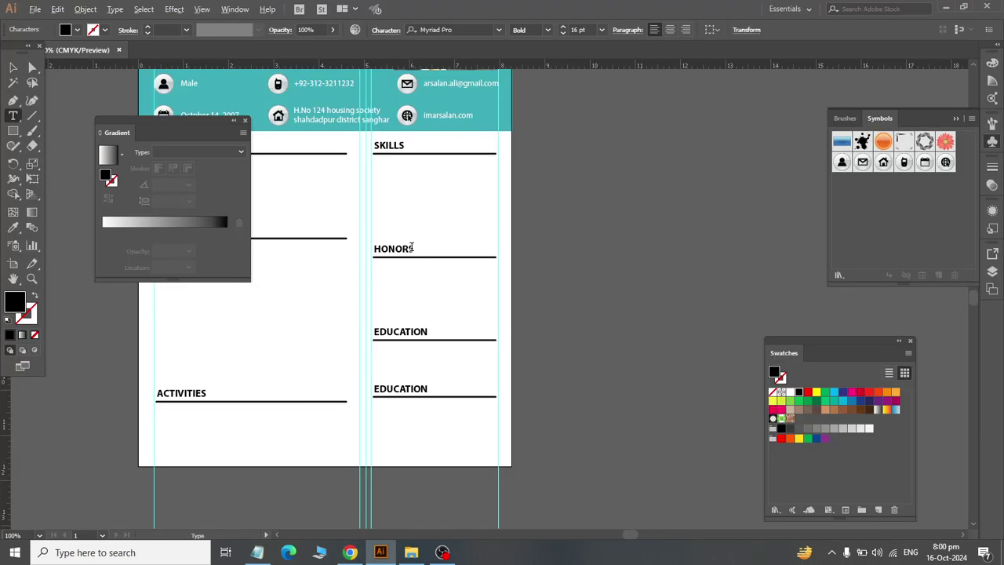
{"action": "type", "text": "S & AWARDS"}
Step: Check the following title in the reference CV and change the third right-column heading to CERTIFICATIONS
{"action": "double_click", "coordinate": [410, 332]}
{"action": "key", "text": "alt+Tab"}
{"action": "scroll", "coordinate": [410, 331], "scroll_direction": "down", "scroll_amount": 1}
{"action": "key", "text": "alt+Tab"}
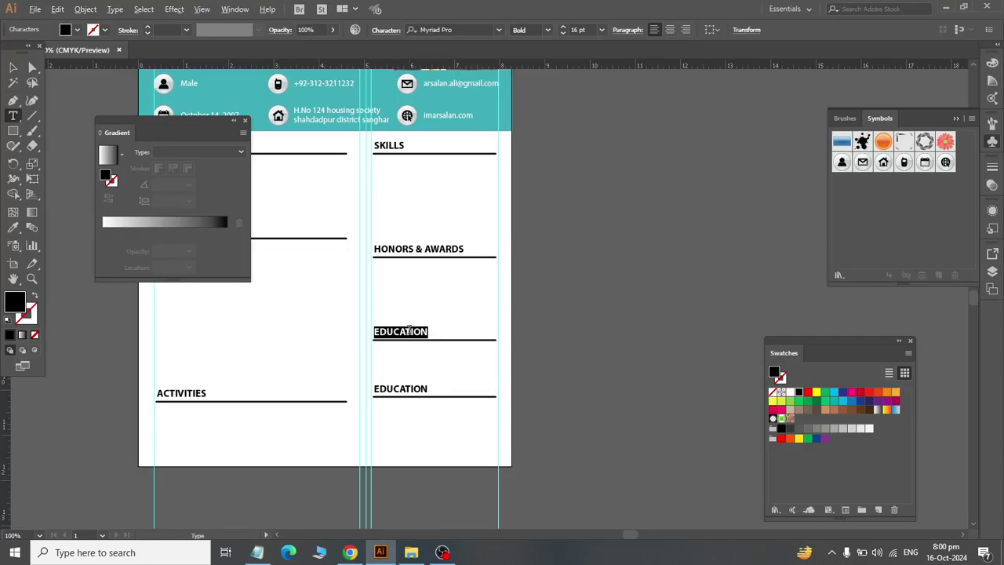
{"action": "type", "text": "CERTIFICATIONS"}
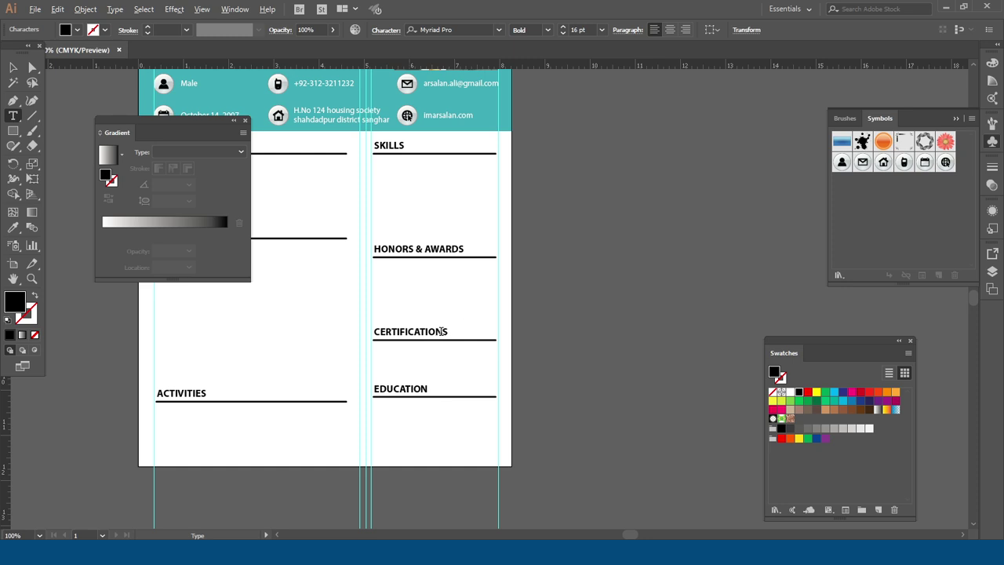
{"action": "key", "text": "Left"}
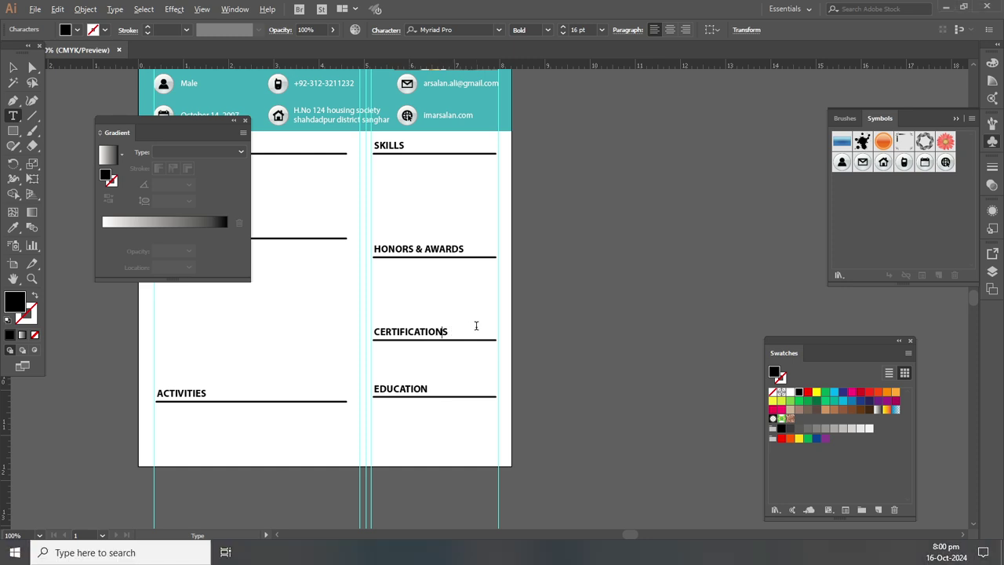
Step: Edit the third right-column heading to read CERTIFICATIOS, clear the selection and save the document
{"action": "key", "text": "BackSpace"}
{"action": "left_click", "coordinate": [12, 69]}
{"action": "left_click", "coordinate": [562, 351]}
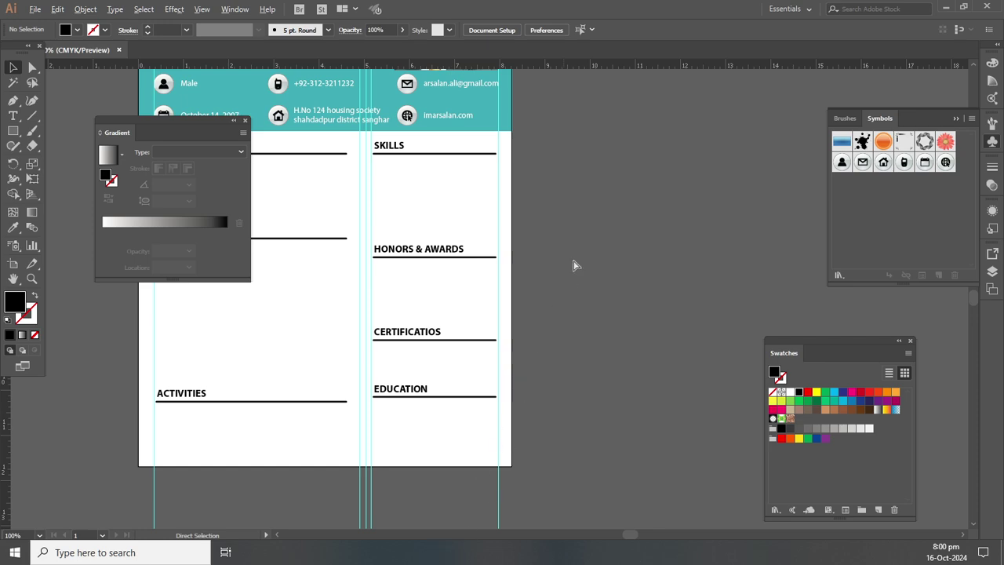
{"action": "key", "text": "ctrl+s"}
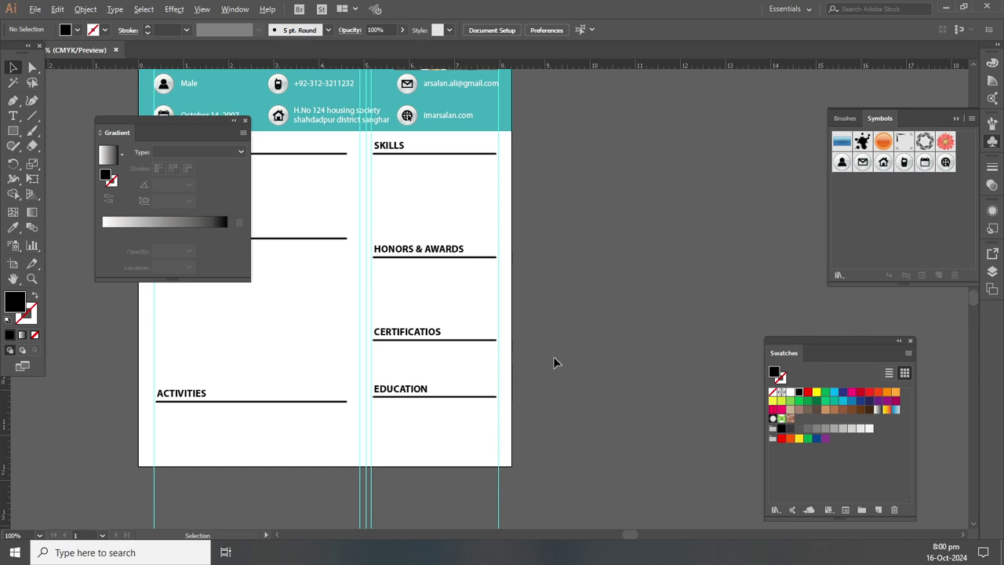
Step: Switch to the reference CV in Chrome to look up the last right-column section title, and return to Illustrator
{"action": "key", "text": "alt+Tab"}
{"action": "scroll", "coordinate": [553, 358], "scroll_direction": "down", "scroll_amount": 1}
{"action": "key", "text": "alt+Tab"}
{"action": "key", "text": "alt+Tab"}
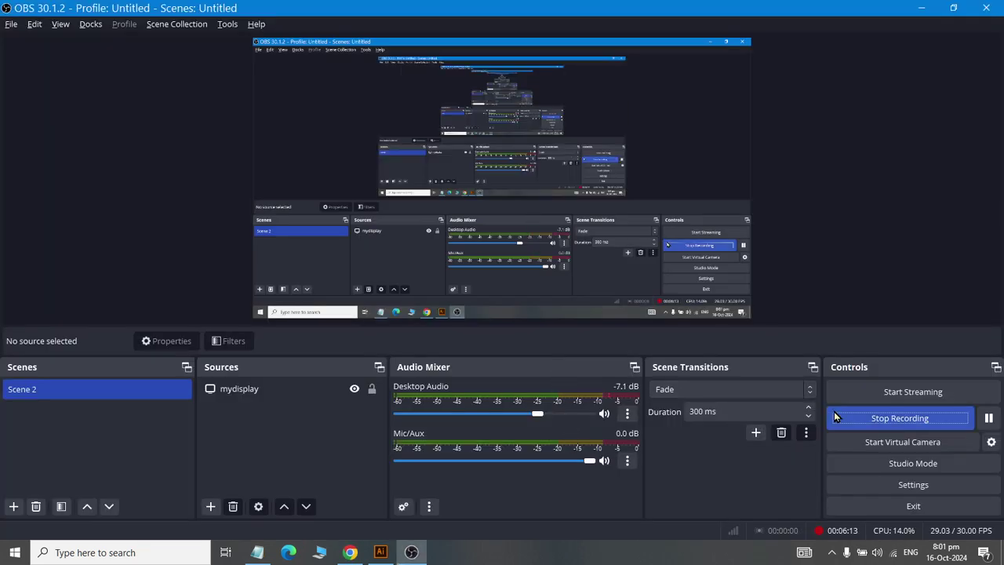
{"action": "key", "text": "alt+Tab"}
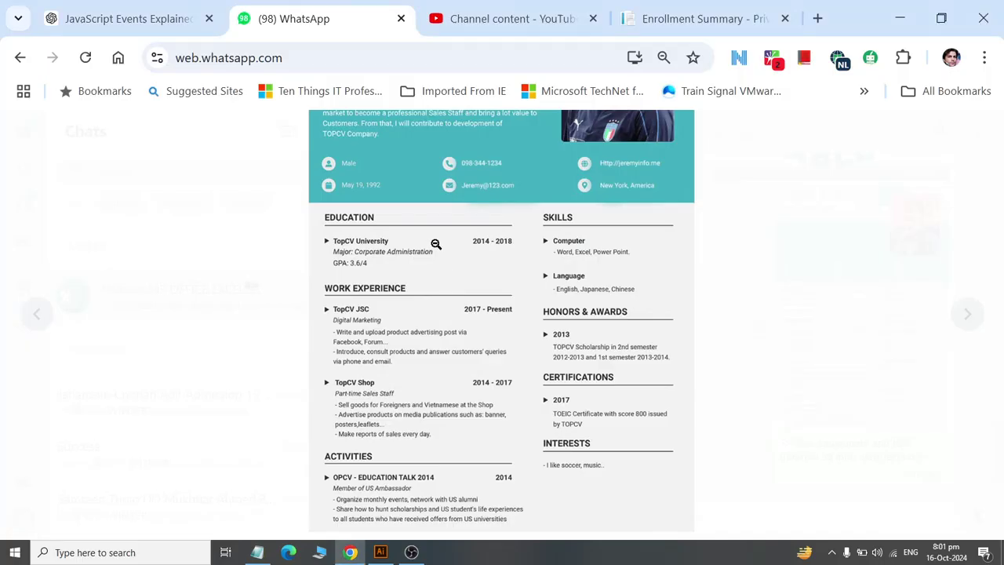
{"action": "scroll", "coordinate": [448, 381], "scroll_direction": "up", "scroll_amount": 1}
{"action": "scroll", "coordinate": [511, 314], "scroll_direction": "down", "scroll_amount": 3}
{"action": "scroll", "coordinate": [451, 426], "scroll_direction": "up", "scroll_amount": 1}
{"action": "key", "text": "alt+Tab"}
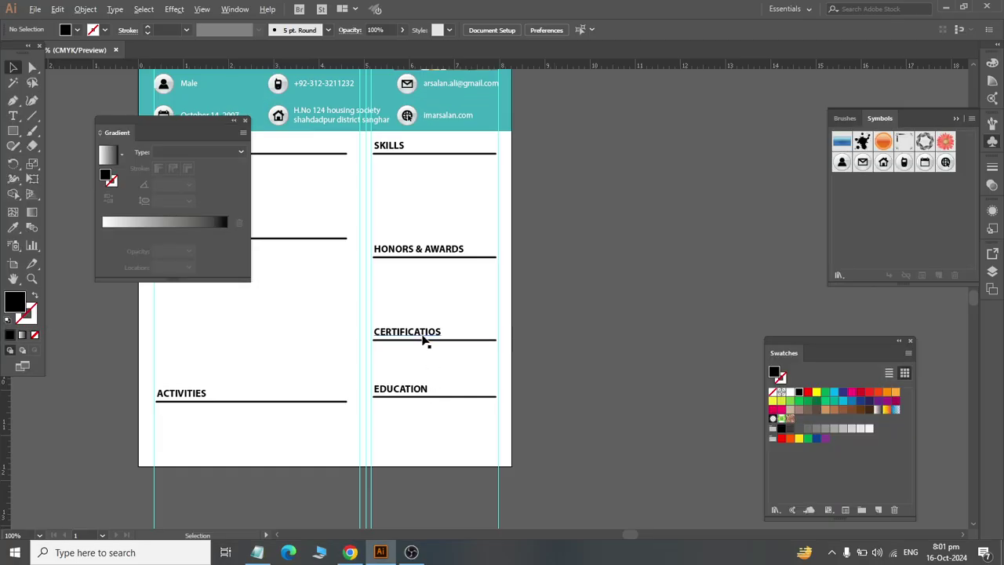
{"action": "key", "text": "alt+Tab"}
{"action": "key", "text": "Tab"}
{"action": "key", "text": "shift+Tab"}
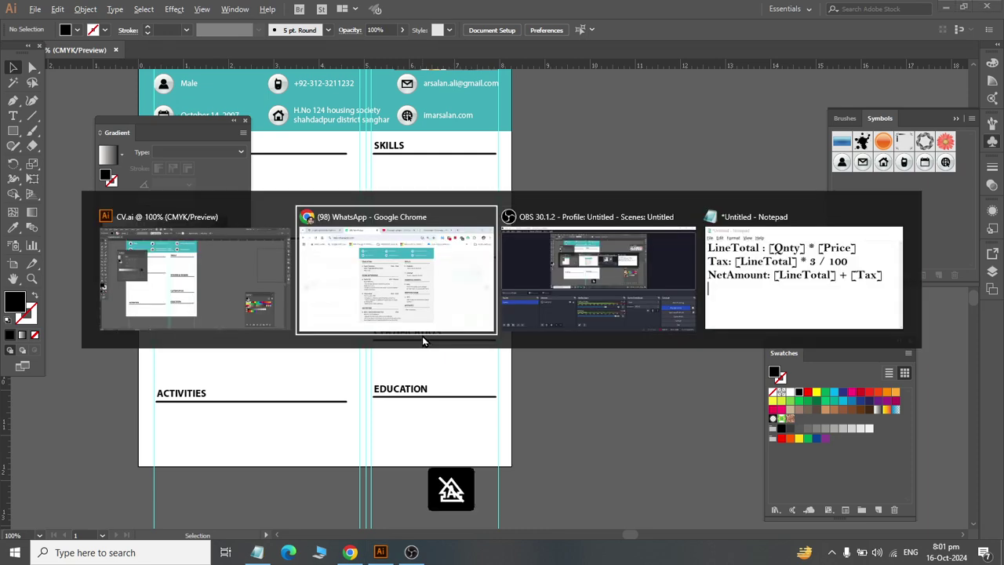
{"action": "key", "text": "alt+Tab"}
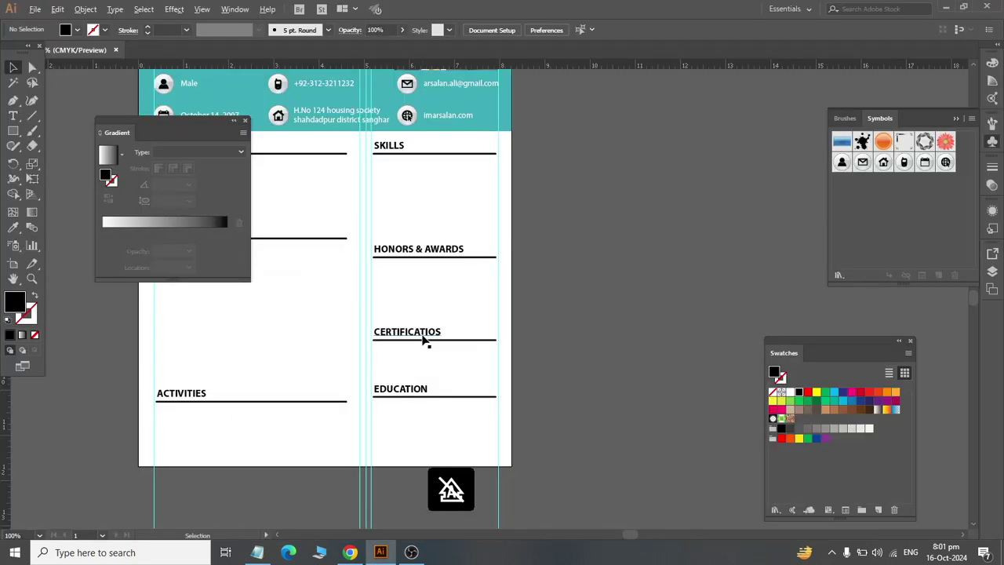
Step: Change the lowest right-column heading from EDUCATION to INTEREST and save the document
{"action": "double_click", "coordinate": [409, 389]}
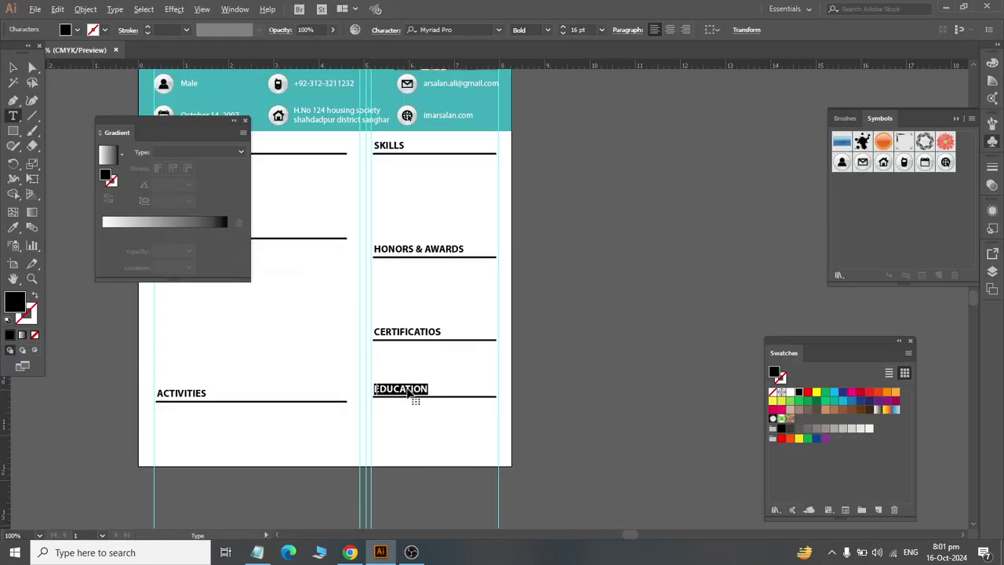
{"action": "type", "text": "inte"}
{"action": "key", "text": "BackSpace"}
{"action": "key", "text": "BackSpace"}
{"action": "key", "text": "BackSpace"}
{"action": "key", "text": "BackSpace"}
{"action": "key", "text": "Caps_Lock"}
{"action": "type", "text": "INTEREST"}
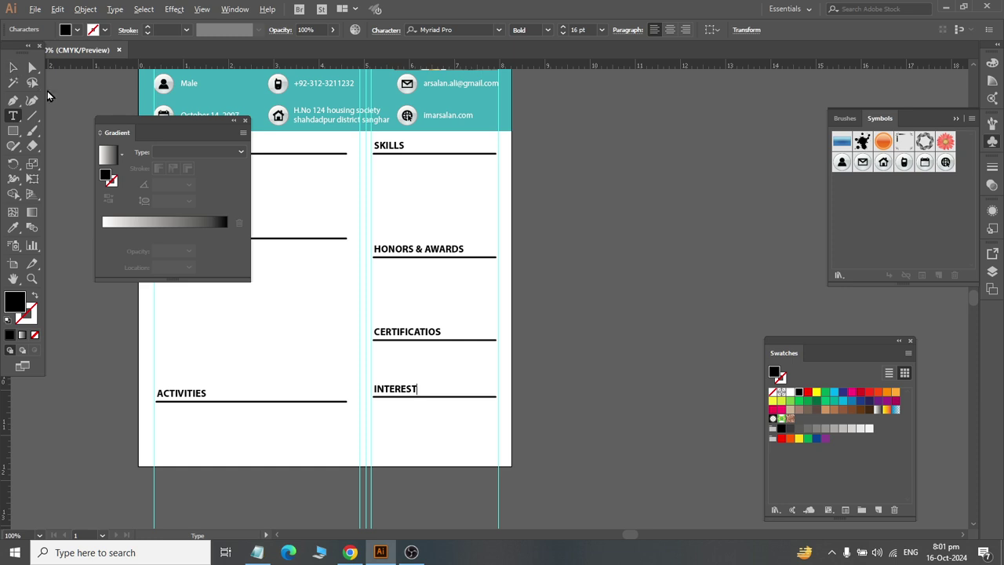
{"action": "left_click", "coordinate": [12, 67]}
{"action": "left_click", "coordinate": [602, 215]}
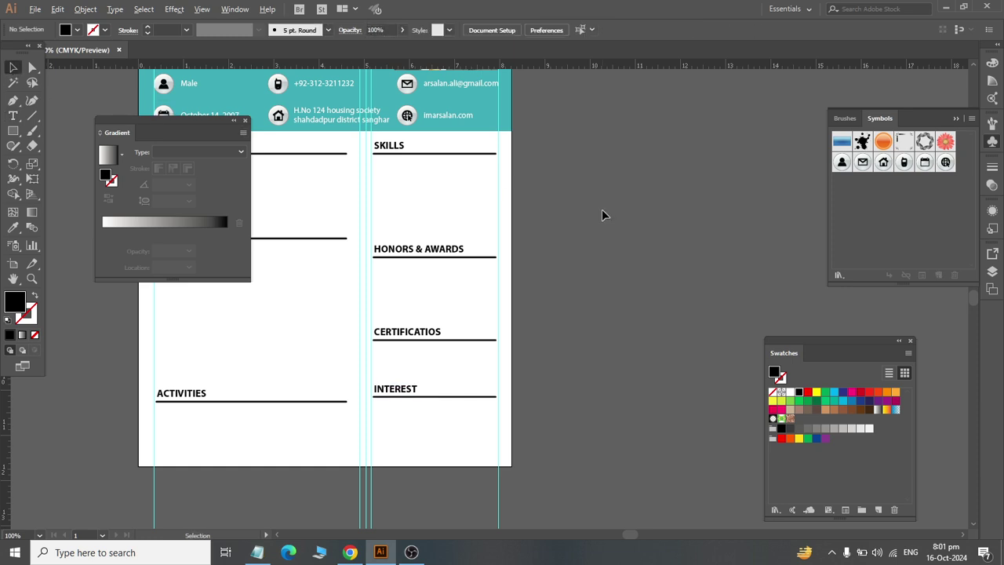
{"action": "scroll", "coordinate": [561, 322], "scroll_direction": "left", "scroll_amount": 4}
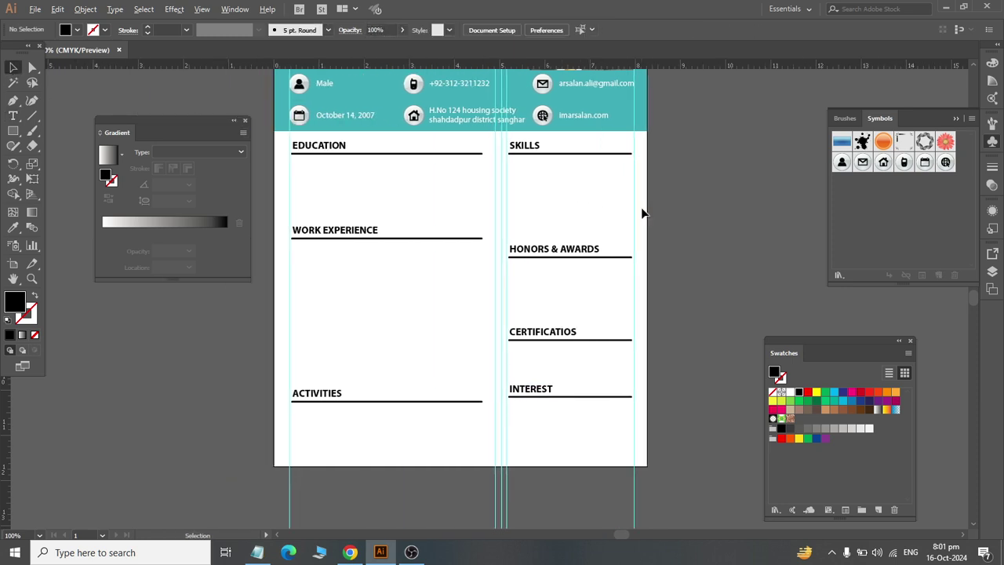
{"action": "key", "text": "ctrl+s"}
Step: Check the entry markers in the reference CV and create a three-sided polygon with a 0.6944 in radius between WORK EXPERIENCE and ACTIVITIES
{"action": "key", "text": "alt+Tab"}
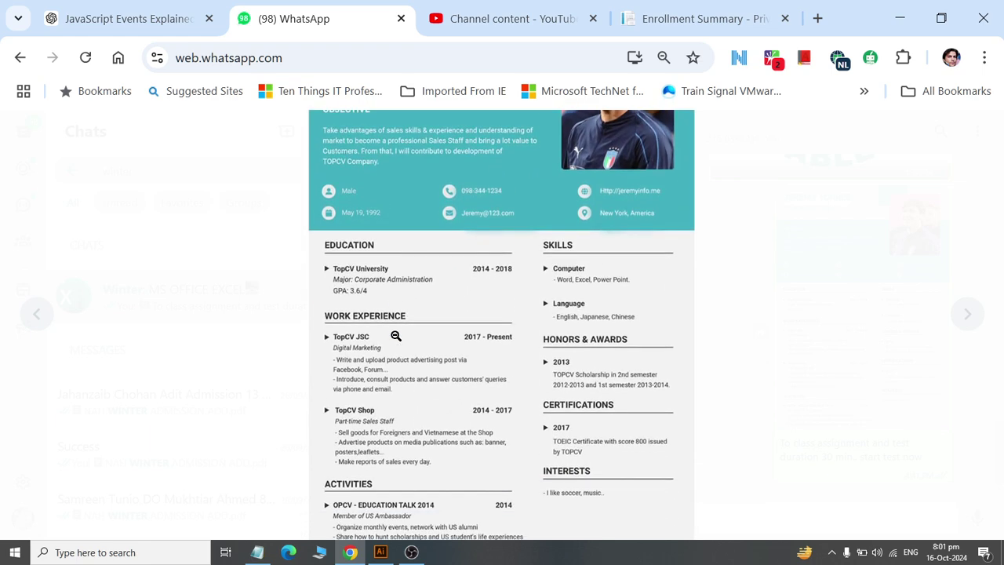
{"action": "key", "text": "alt+Tab"}
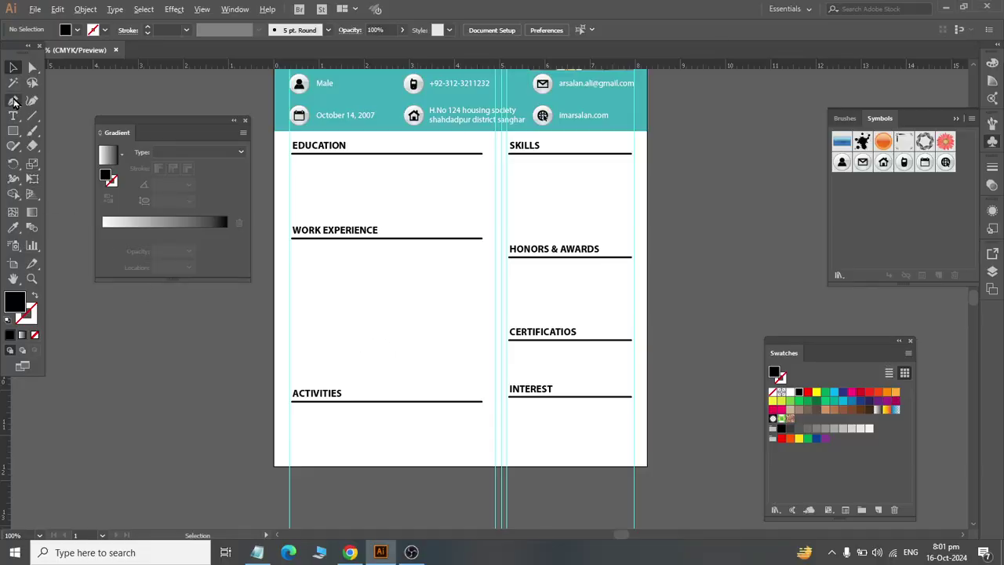
{"action": "left_click", "coordinate": [17, 137]}
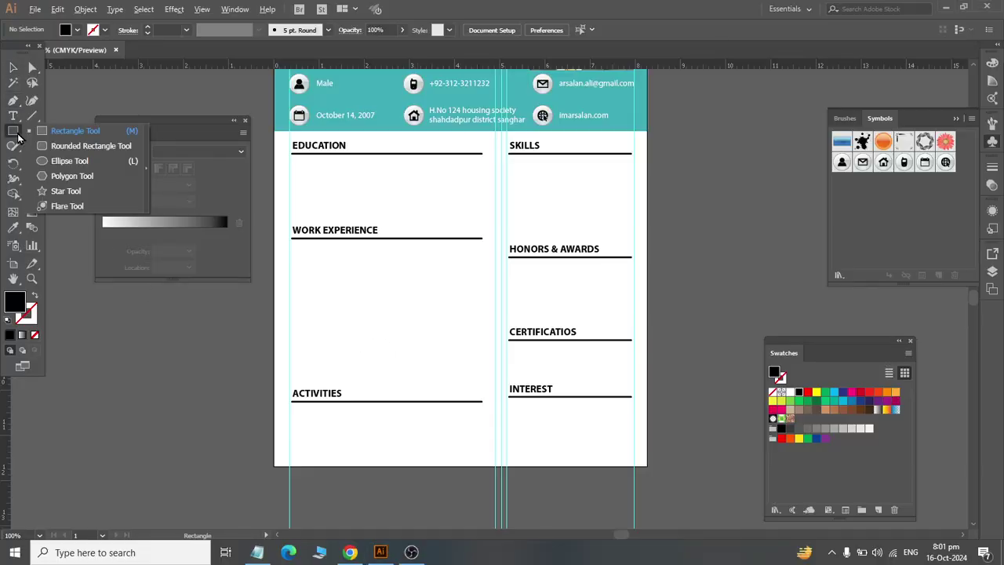
{"action": "left_click", "coordinate": [70, 176]}
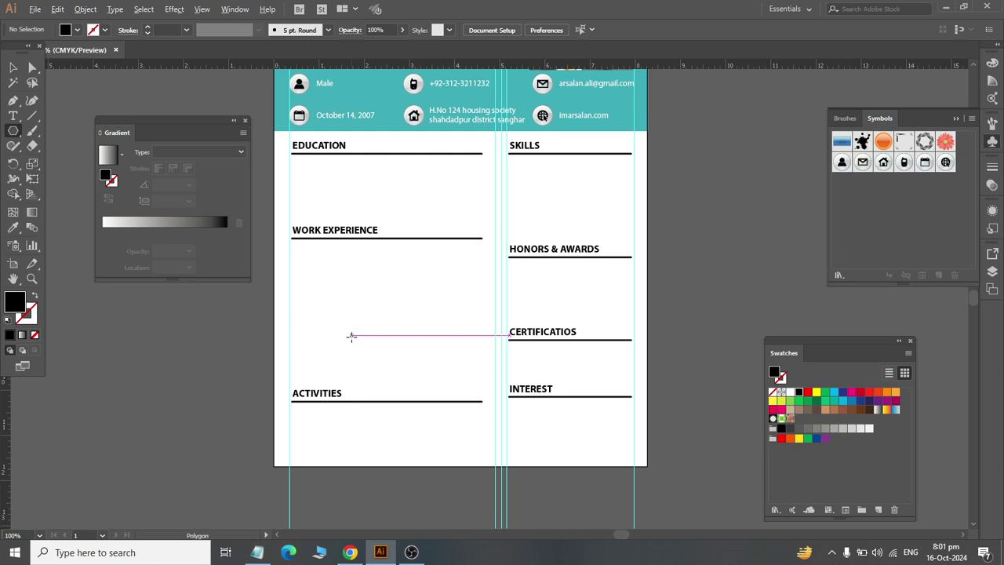
{"action": "left_click", "coordinate": [351, 336]}
{"action": "type", "text": "3"}
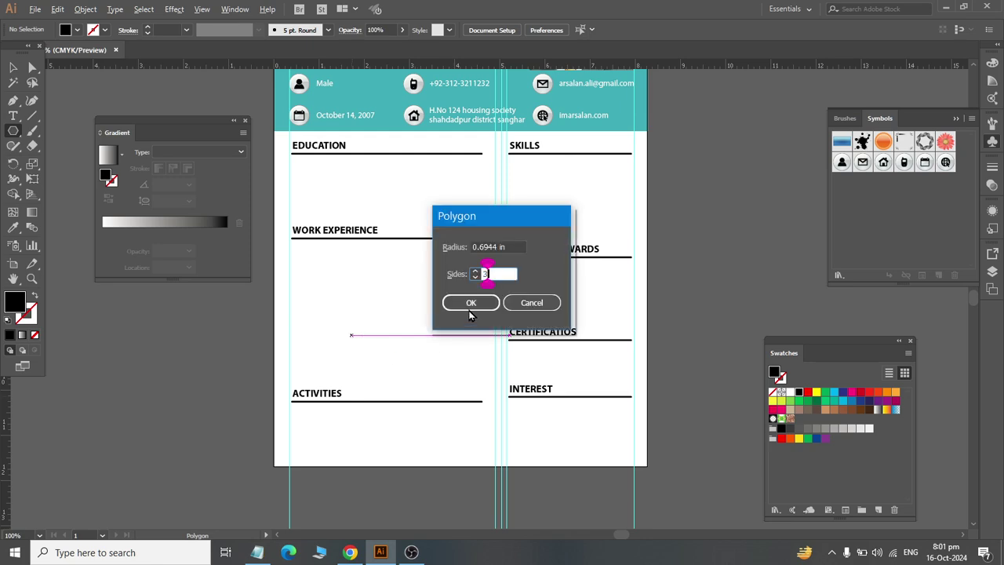
{"action": "left_click", "coordinate": [470, 303]}
{"action": "left_click", "coordinate": [13, 67]}
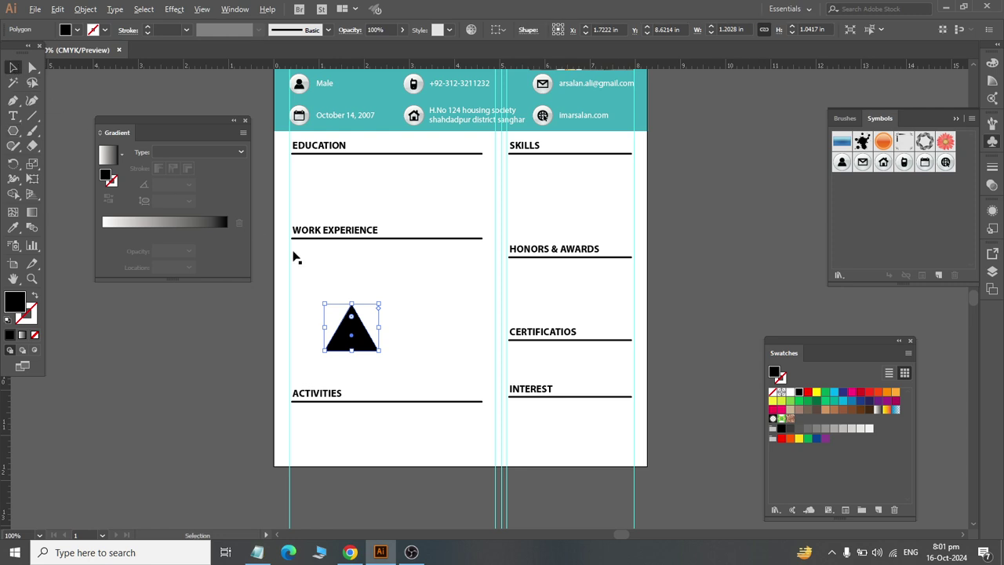
Step: Try the triangle as a bullet below WORK EXPERIENCE, shrunk to about 0.46 × 0.40 in and rotated to point right, and delete it
{"action": "scroll", "coordinate": [316, 299], "scroll_direction": "up", "scroll_amount": 4}
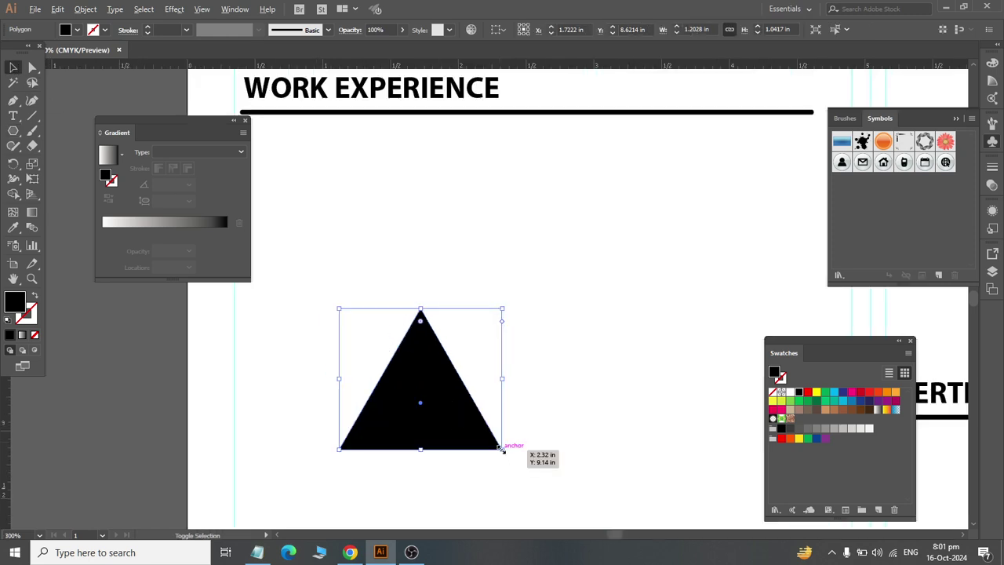
{"action": "left_click_drag", "start_coordinate": [501, 448], "coordinate": [451, 420]}
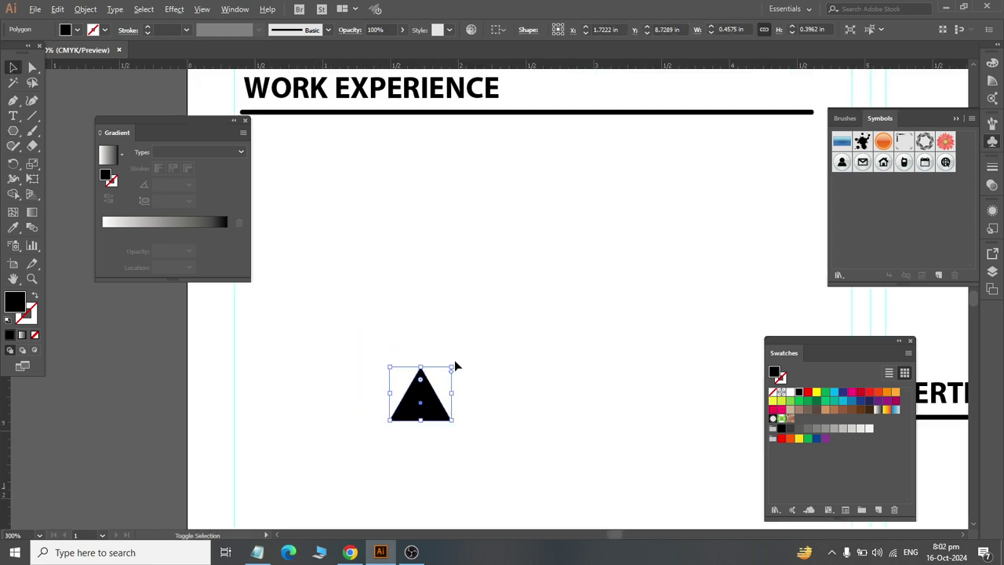
{"action": "left_click_drag", "start_coordinate": [455, 365], "coordinate": [463, 421]}
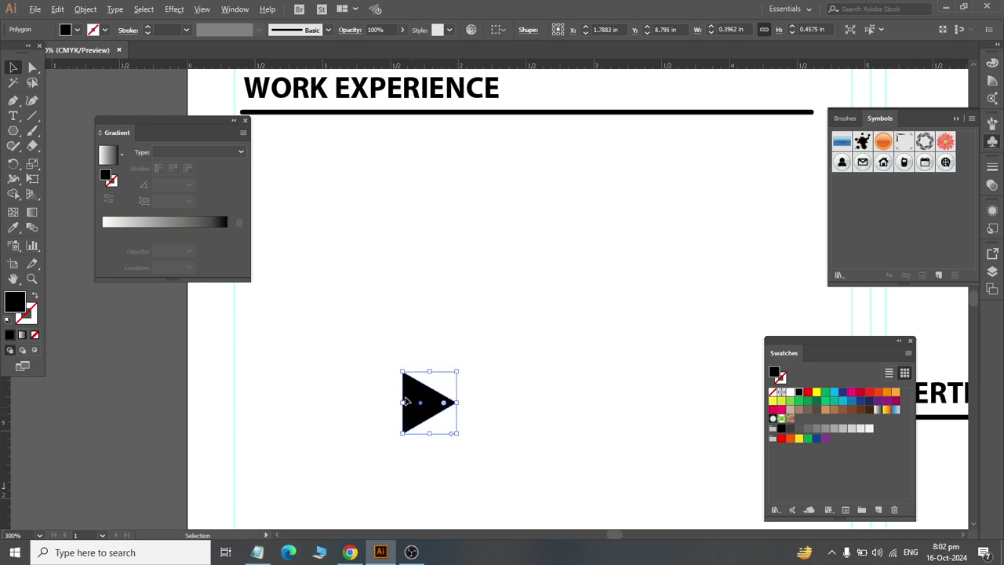
{"action": "left_click_drag", "start_coordinate": [406, 402], "coordinate": [310, 191]}
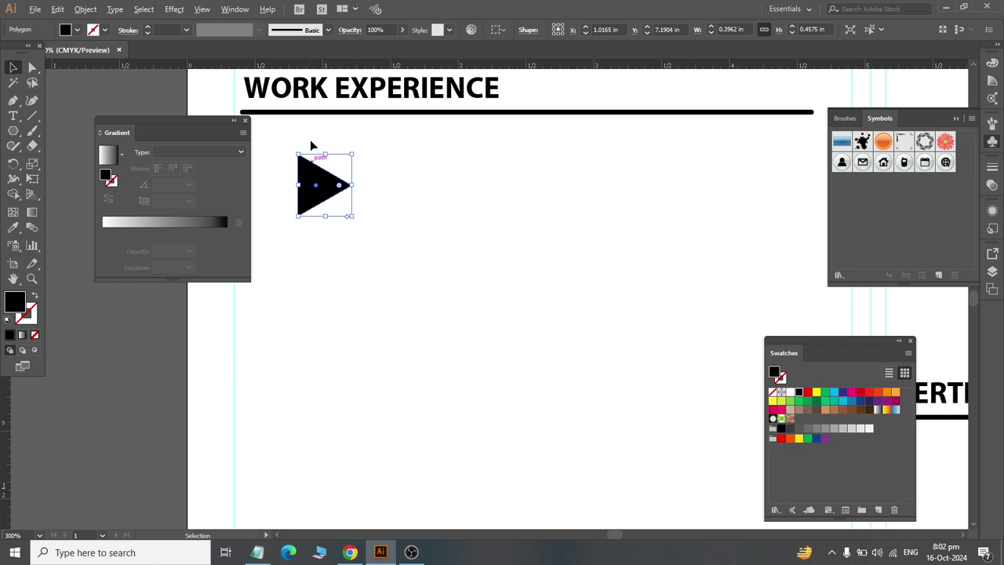
{"action": "key", "text": "Delete"}
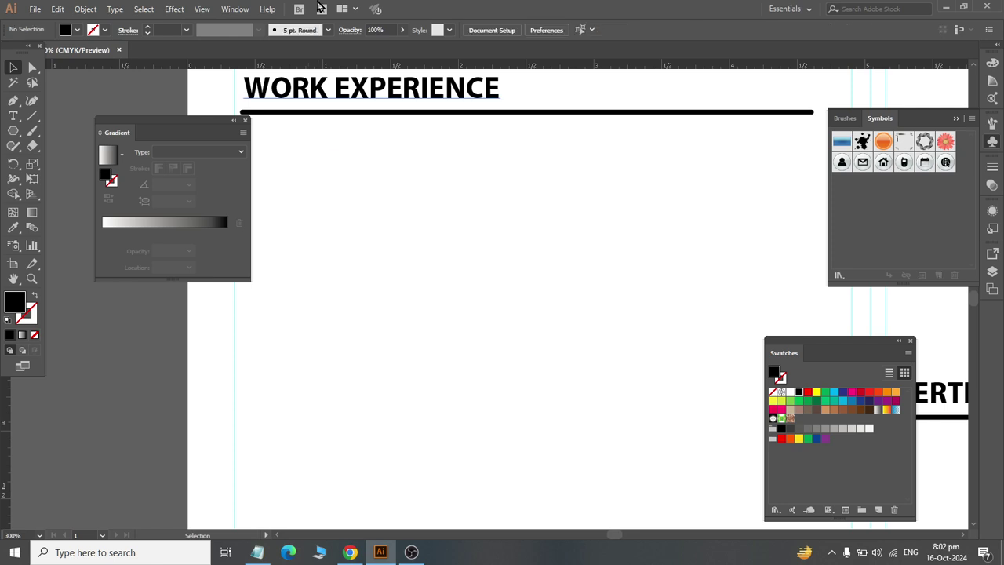
Step: Open the Arrows symbol library, place an Arrow 3 symbol below the WORK EXPERIENCE underline and close the library
{"action": "left_click", "coordinate": [235, 8]}
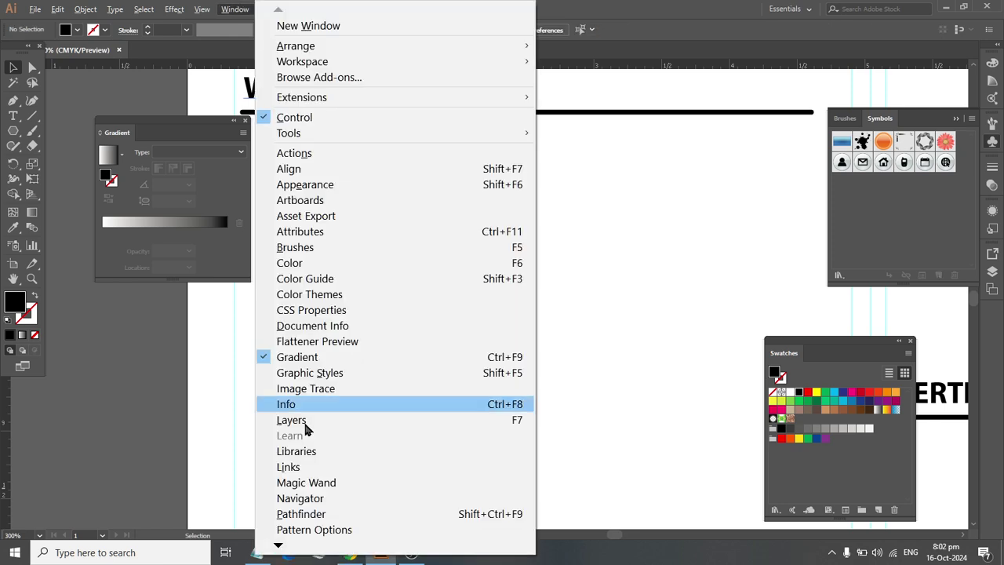
{"action": "mouse_move", "coordinate": [319, 551]}
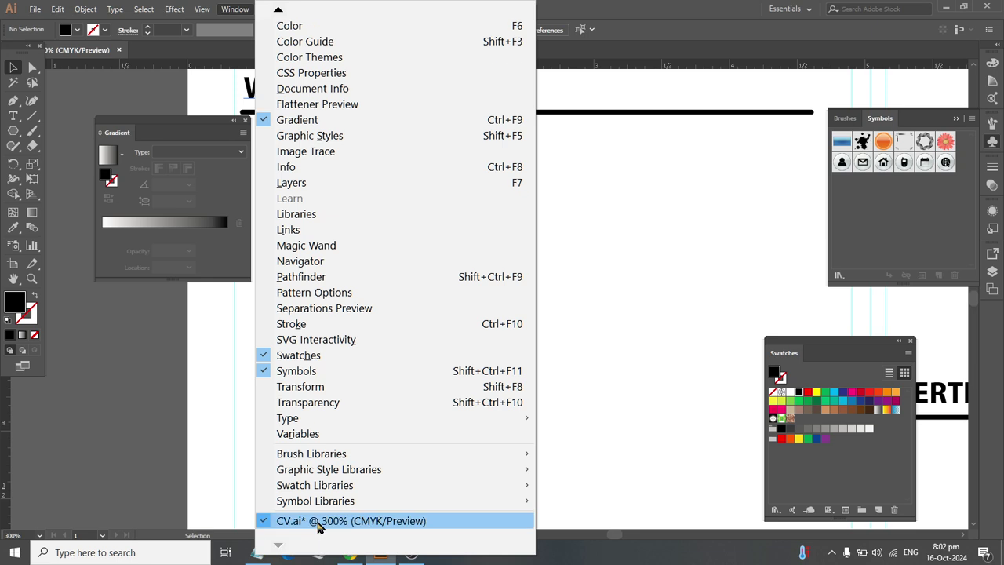
{"action": "mouse_move", "coordinate": [319, 506]}
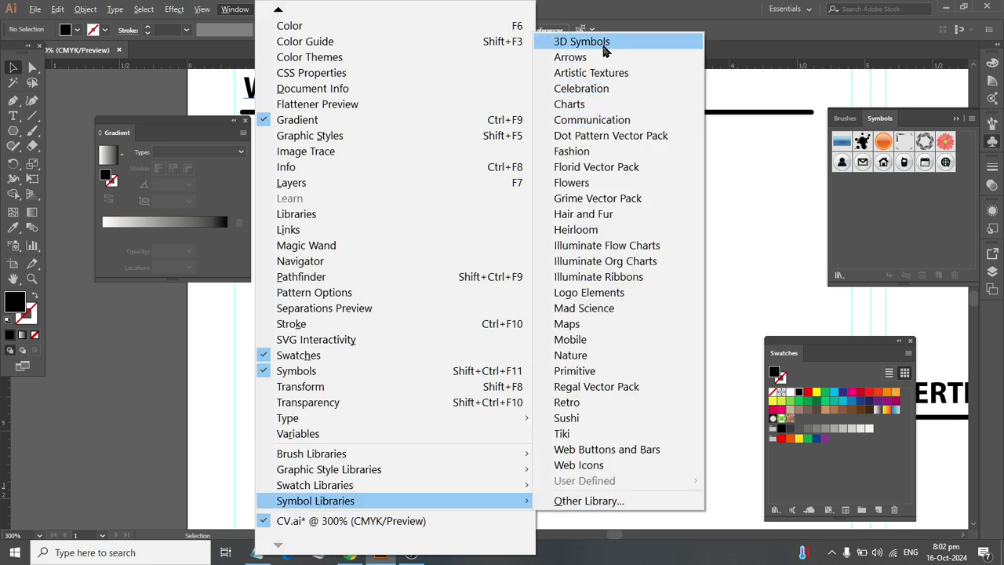
{"action": "left_click", "coordinate": [665, 43]}
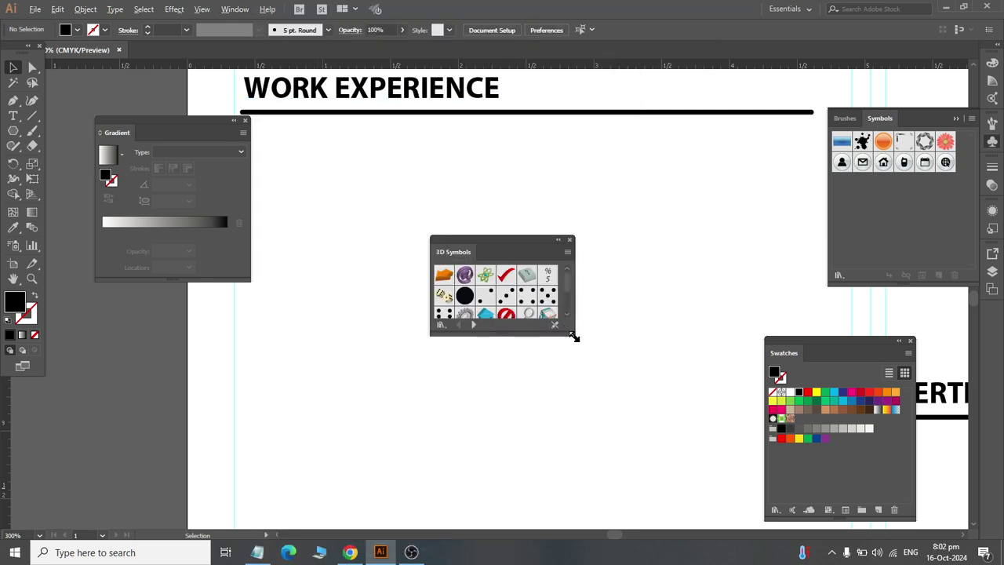
{"action": "left_click_drag", "start_coordinate": [573, 335], "coordinate": [639, 448]}
{"action": "left_click_drag", "start_coordinate": [527, 244], "coordinate": [463, 211]}
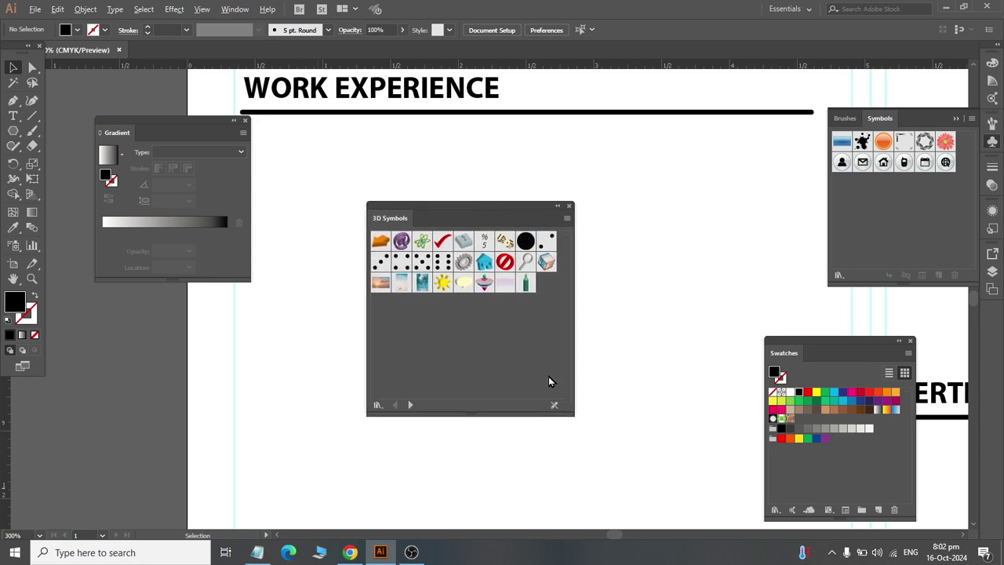
{"action": "left_click", "coordinate": [409, 405]}
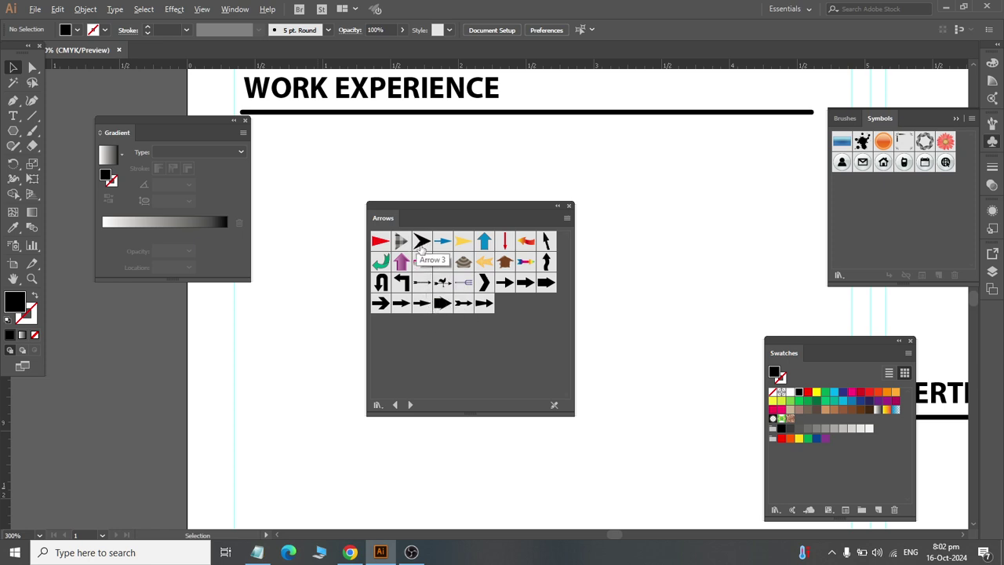
{"action": "left_click_drag", "start_coordinate": [422, 243], "coordinate": [297, 192]}
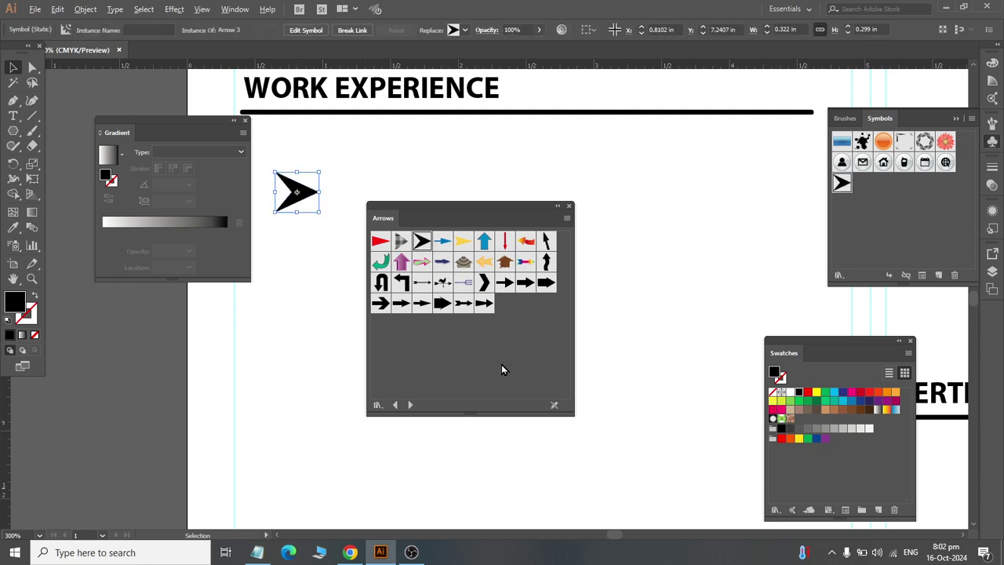
{"action": "left_click", "coordinate": [569, 206]}
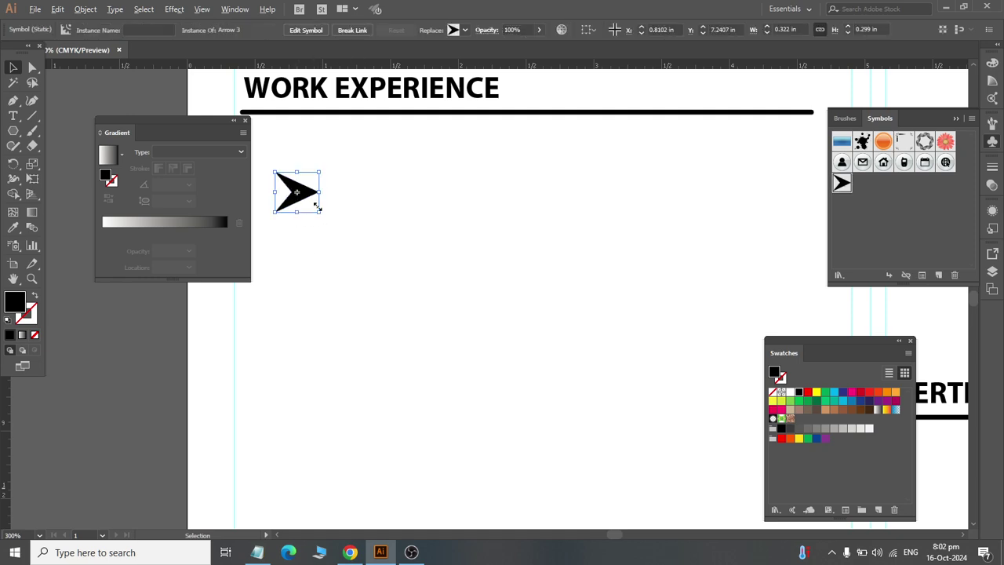
Step: Compare the placed arrow with the bullets in the reference CV and review the whole artboard with nothing selected
{"action": "key", "text": "alt+Tab"}
{"action": "key", "text": "alt+Tab"}
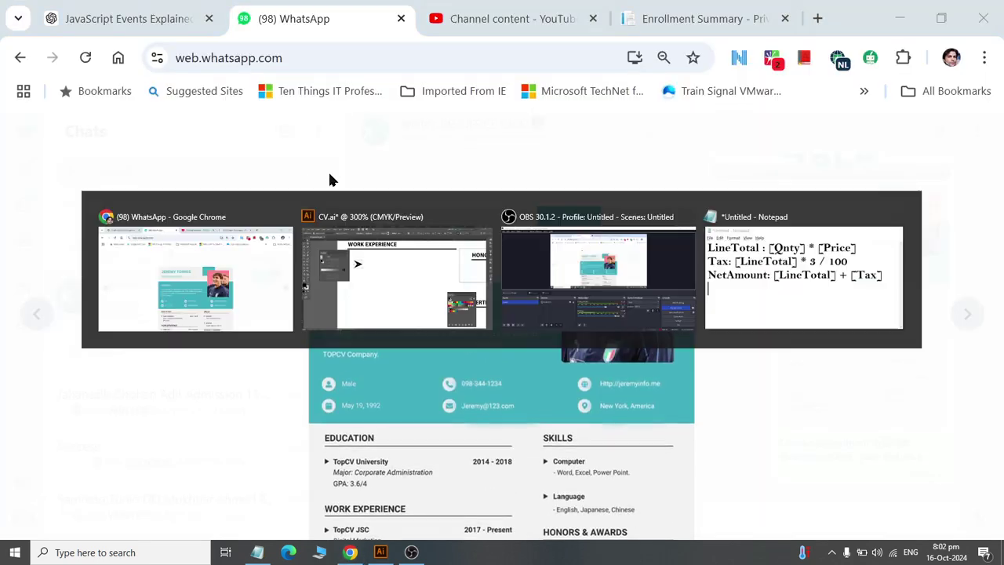
{"action": "scroll", "coordinate": [333, 214], "scroll_direction": "down", "scroll_amount": 2}
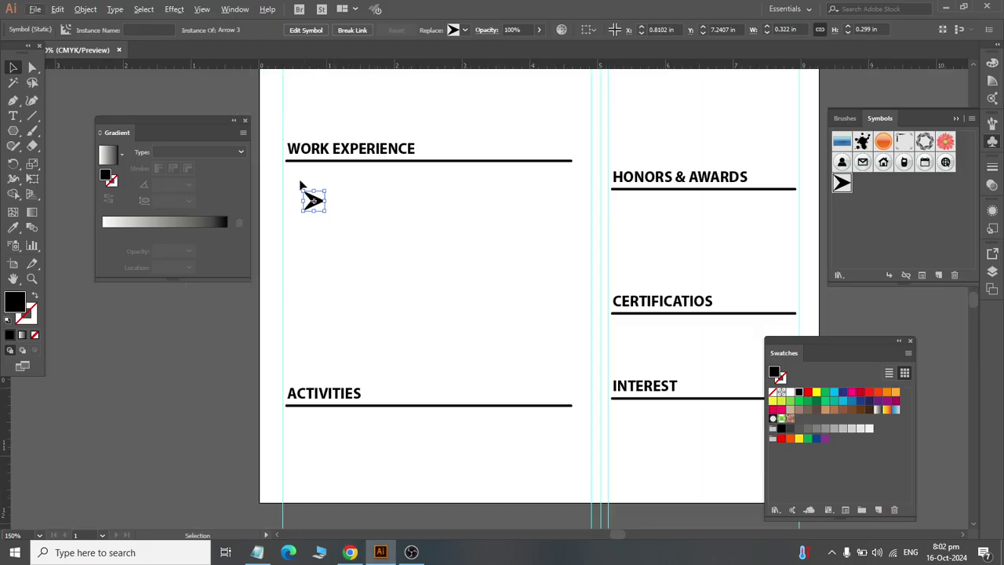
{"action": "scroll", "coordinate": [295, 169], "scroll_direction": "up", "scroll_amount": 3}
{"action": "scroll", "coordinate": [284, 196], "scroll_direction": "up", "scroll_amount": 4}
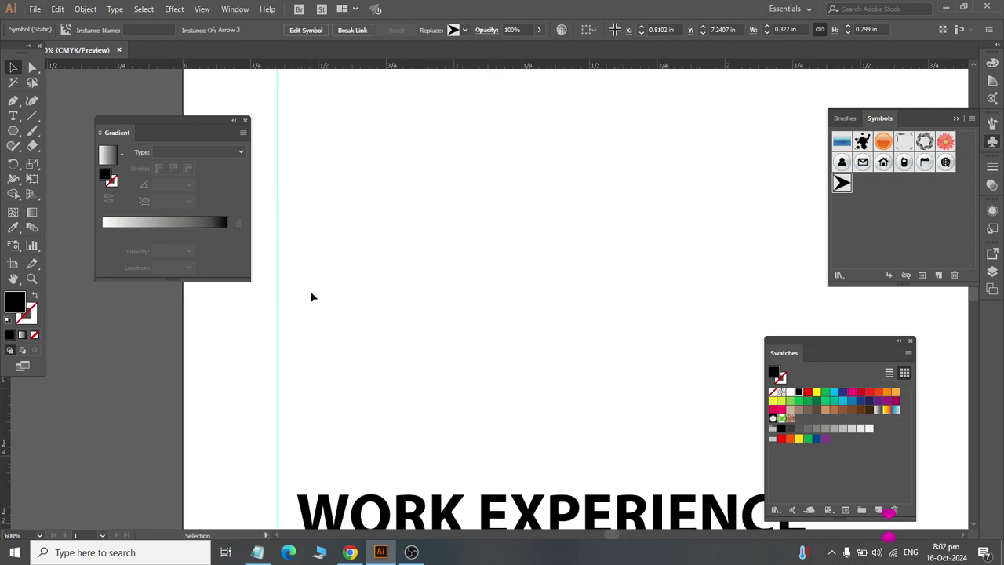
{"action": "scroll", "coordinate": [310, 296], "scroll_direction": "down", "scroll_amount": 4}
{"action": "scroll", "coordinate": [329, 363], "scroll_direction": "down", "scroll_amount": 2}
{"action": "scroll", "coordinate": [332, 377], "scroll_direction": "up", "scroll_amount": 2}
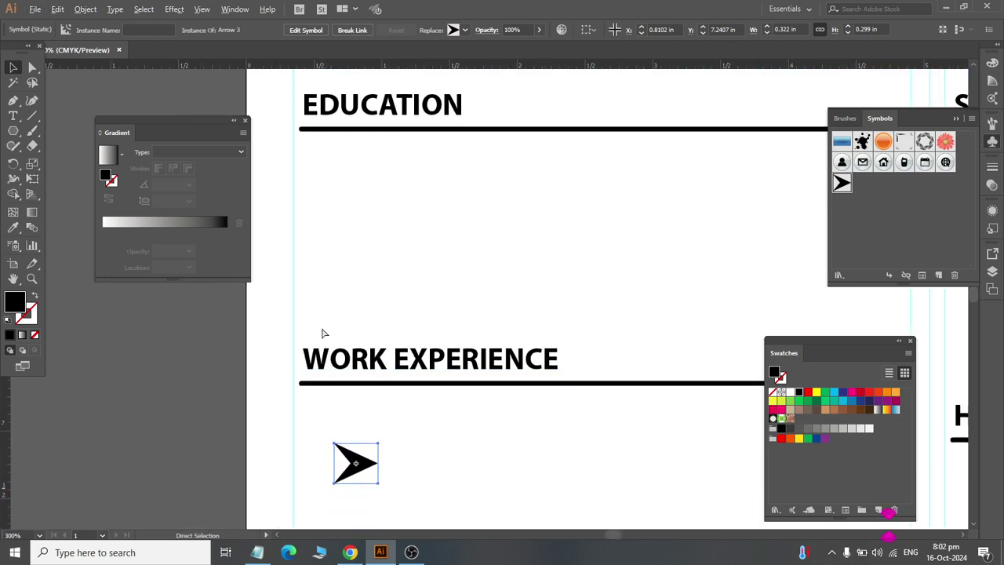
{"action": "key", "text": "ctrl+0"}
{"action": "left_click", "coordinate": [308, 402]}
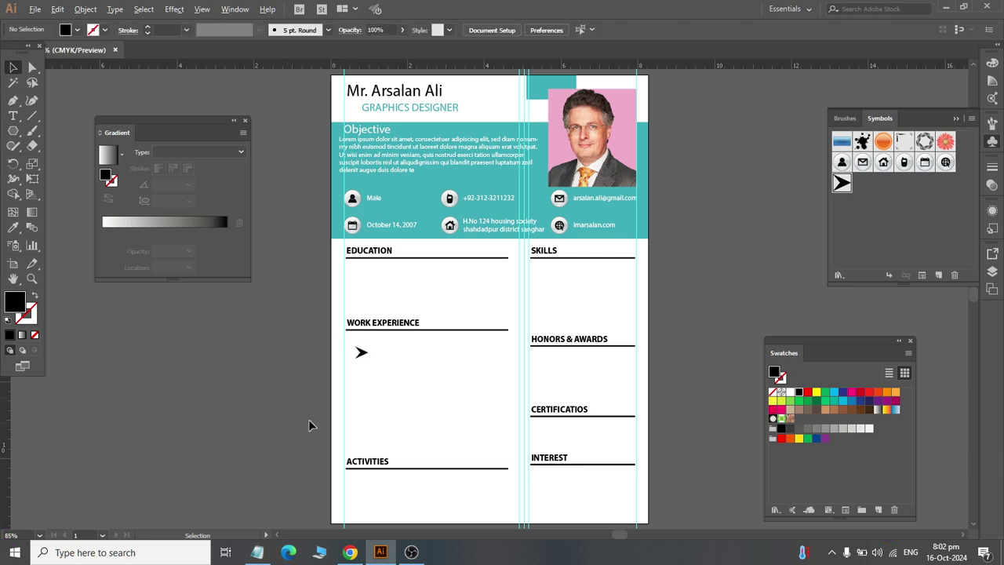
Step: Scale the arrow symbol below WORK EXPERIENCE down to about 0.24 × 0.22 in
{"action": "key", "text": "a"}
{"action": "scroll", "coordinate": [358, 353], "scroll_direction": "up", "scroll_amount": 7}
{"action": "key", "text": "v"}
{"action": "left_click", "coordinate": [392, 318]}
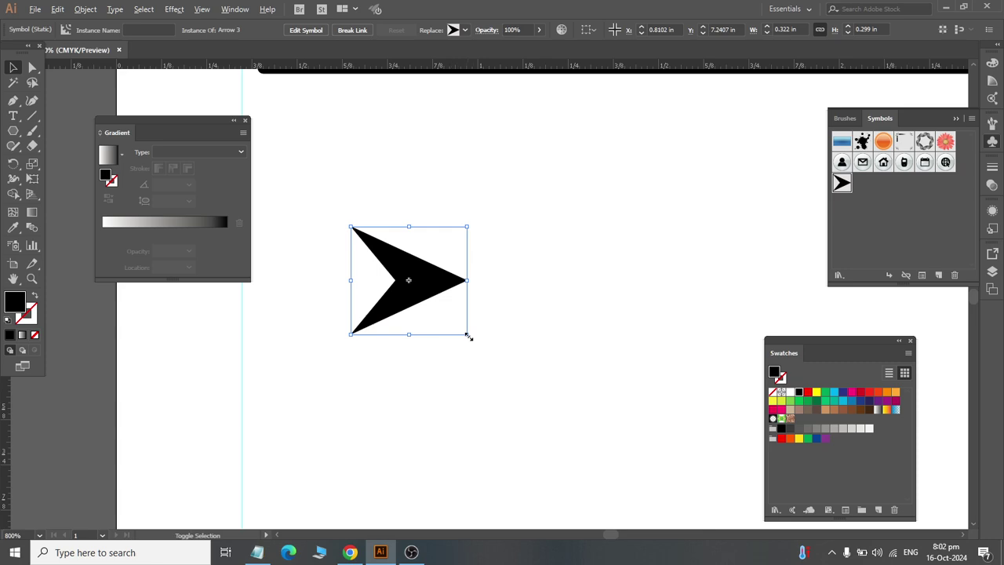
{"action": "left_click_drag", "start_coordinate": [468, 333], "coordinate": [453, 320]}
{"action": "left_click", "coordinate": [464, 333]}
{"action": "key", "text": "ctrl+0"}
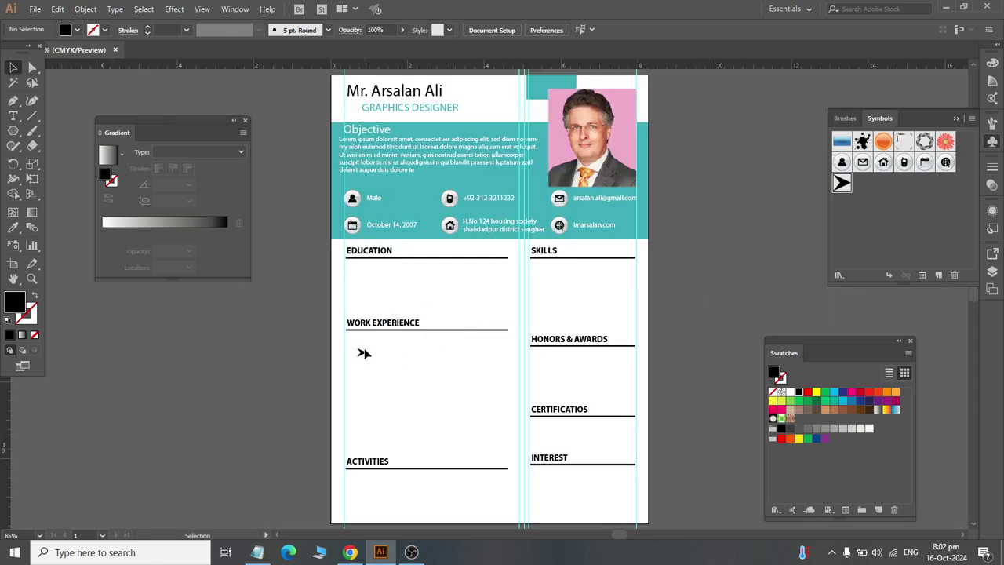
Step: Move the arrow just beneath the EDUCATION underline, lined up with the start of the heading
{"action": "left_click_drag", "start_coordinate": [362, 355], "coordinate": [352, 270]}
{"action": "left_click", "coordinate": [385, 305]}
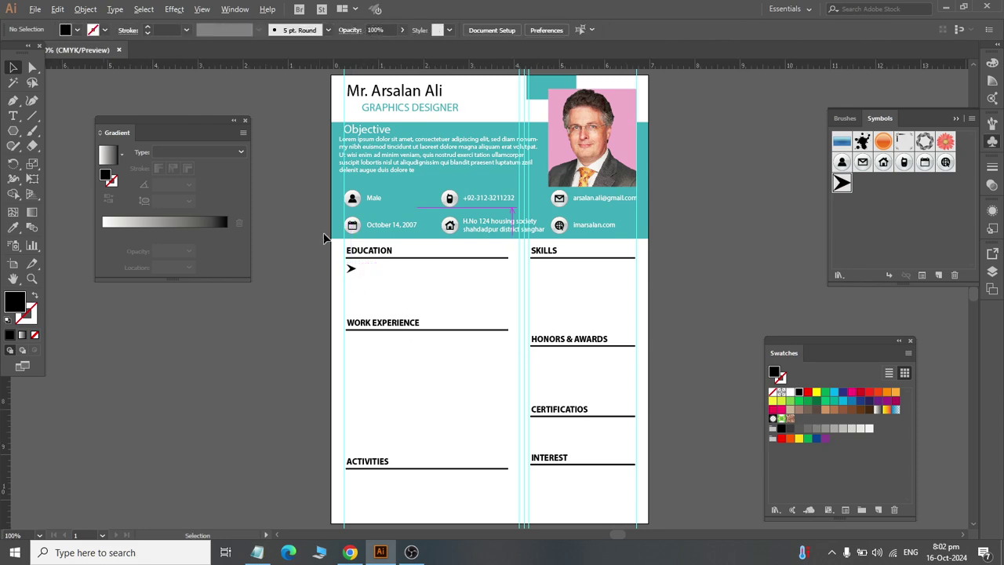
{"action": "scroll", "coordinate": [347, 270], "scroll_direction": "up", "scroll_amount": 5}
{"action": "scroll", "coordinate": [470, 361], "scroll_direction": "down", "scroll_amount": 2}
{"action": "left_click", "coordinate": [464, 349]}
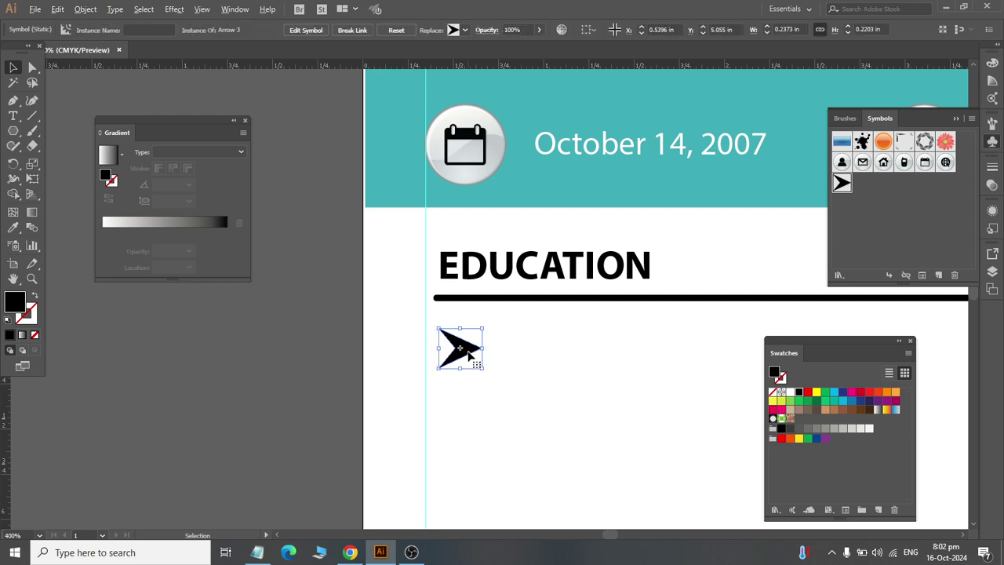
Step: Check the education entry in the reference CV and add the bold text "Top University" beside the arrow below EDUCATION
{"action": "key", "text": "alt+Tab"}
{"action": "scroll", "coordinate": [469, 353], "scroll_direction": "down", "scroll_amount": 1}
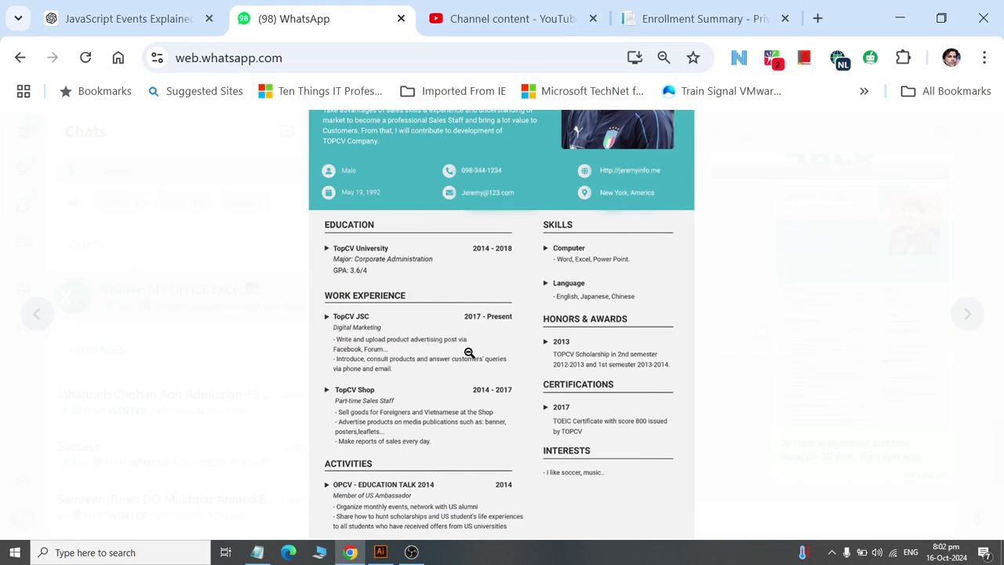
{"action": "key", "text": "alt+Tab"}
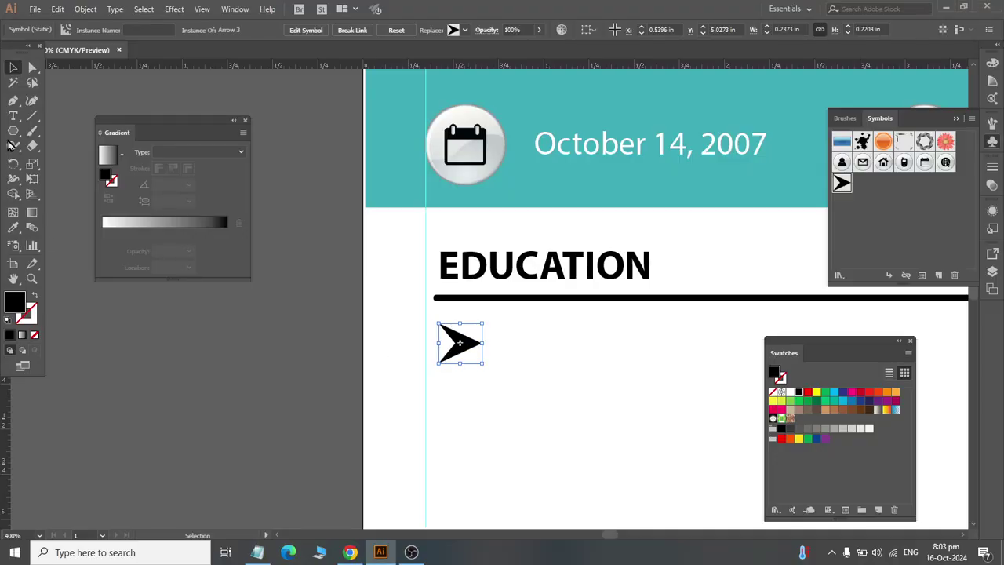
{"action": "left_click", "coordinate": [13, 116]}
{"action": "left_click", "coordinate": [518, 374]}
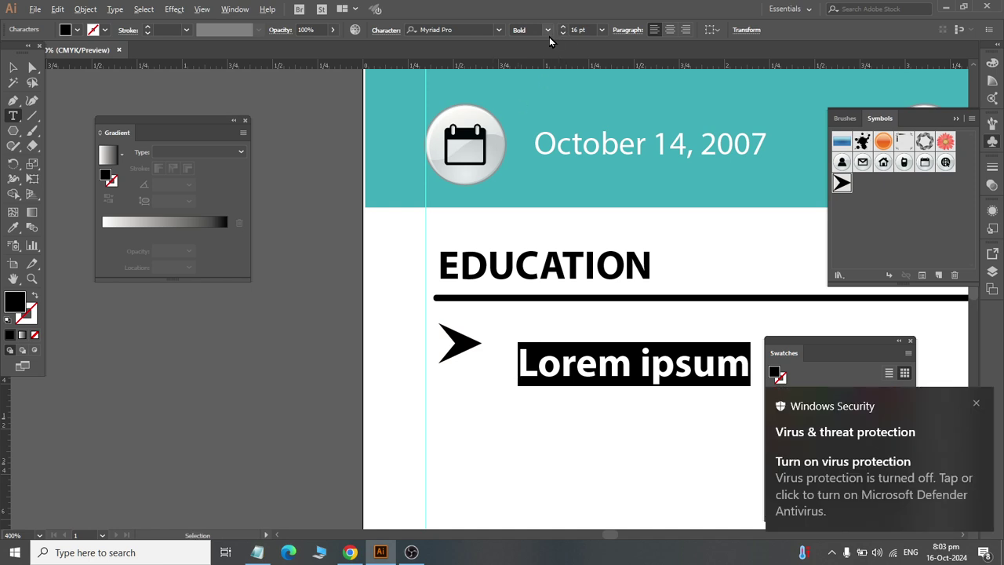
{"action": "type", "text": "t"}
{"action": "key", "text": "BackSpace"}
{"action": "type", "text": "T"}
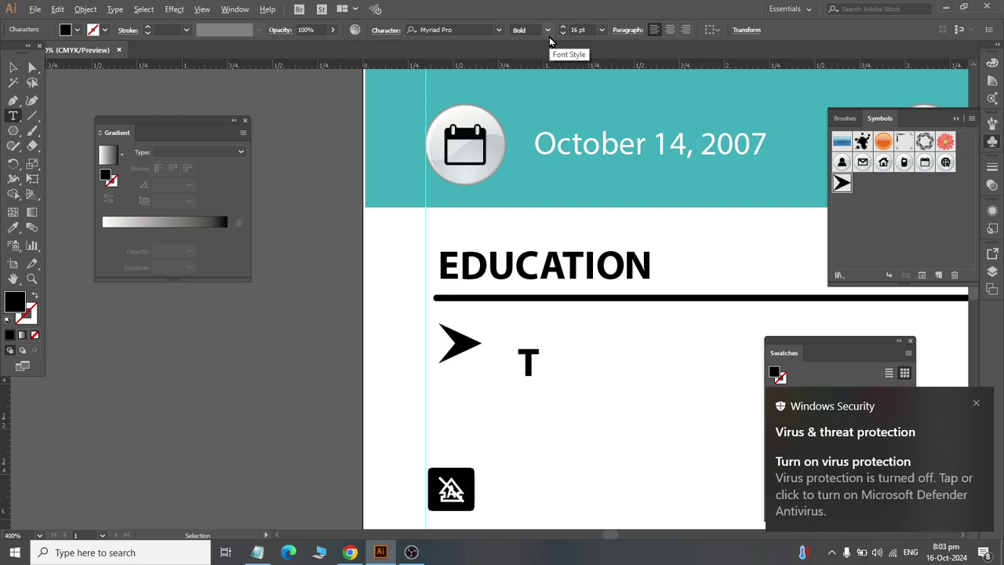
{"action": "type", "text": "op Universi"}
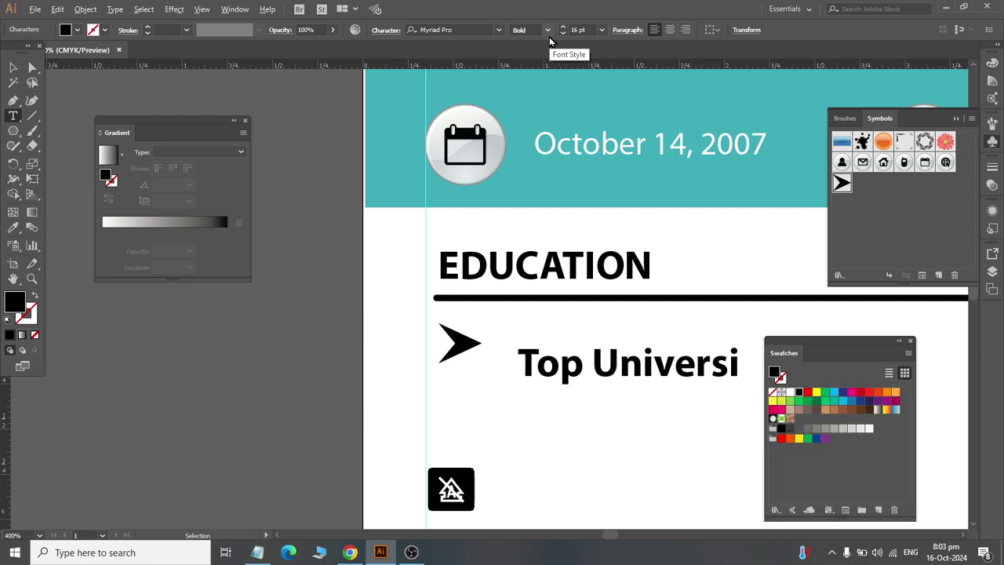
{"action": "type", "text": "ty"}
Step: Set the font size of the "Top University" text to 13 pt and deselect it
{"action": "key", "text": "ctrl+a"}
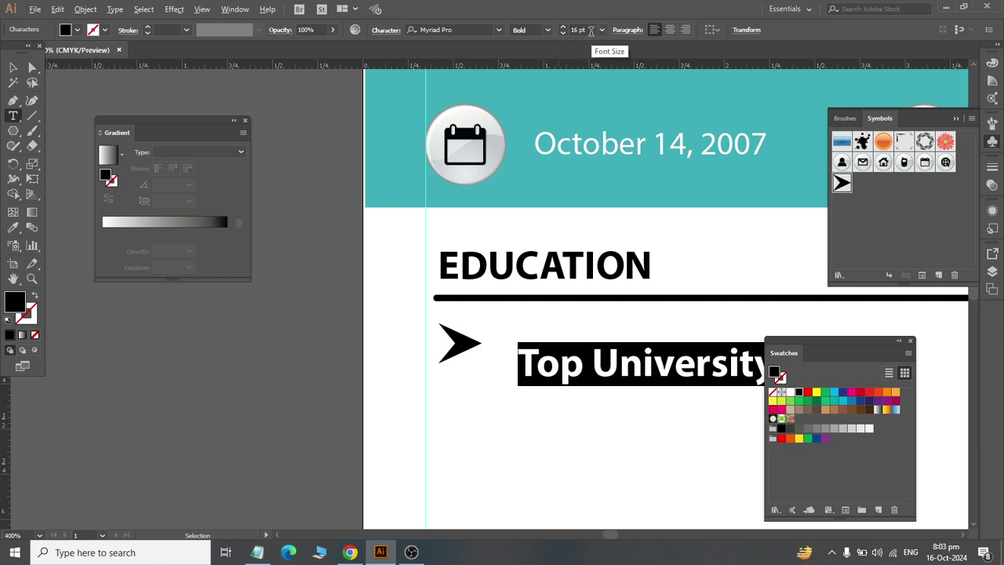
{"action": "left_click", "coordinate": [591, 30]}
{"action": "type", "text": "14"}
{"action": "key", "text": "Return"}
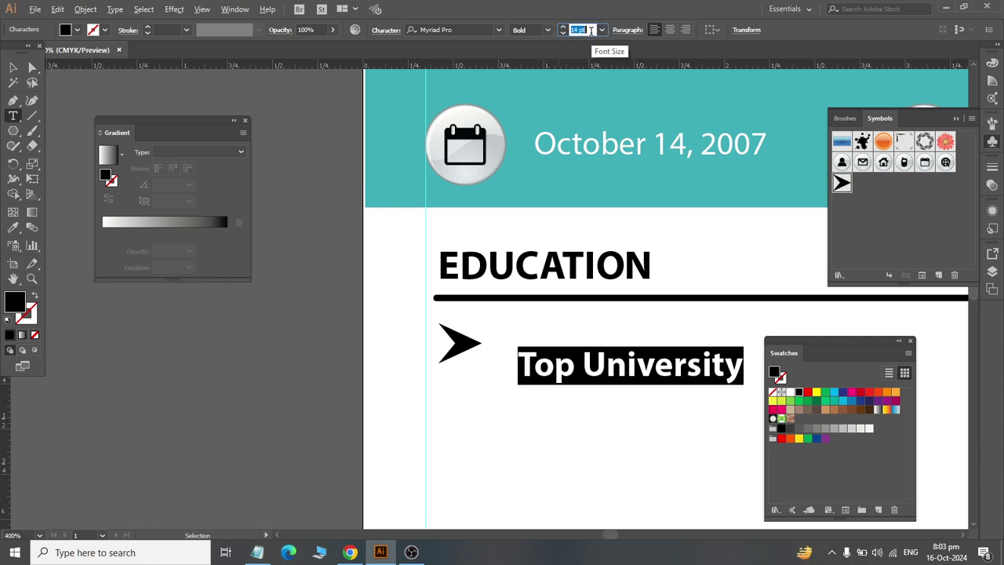
{"action": "type", "text": "13"}
{"action": "key", "text": "Return"}
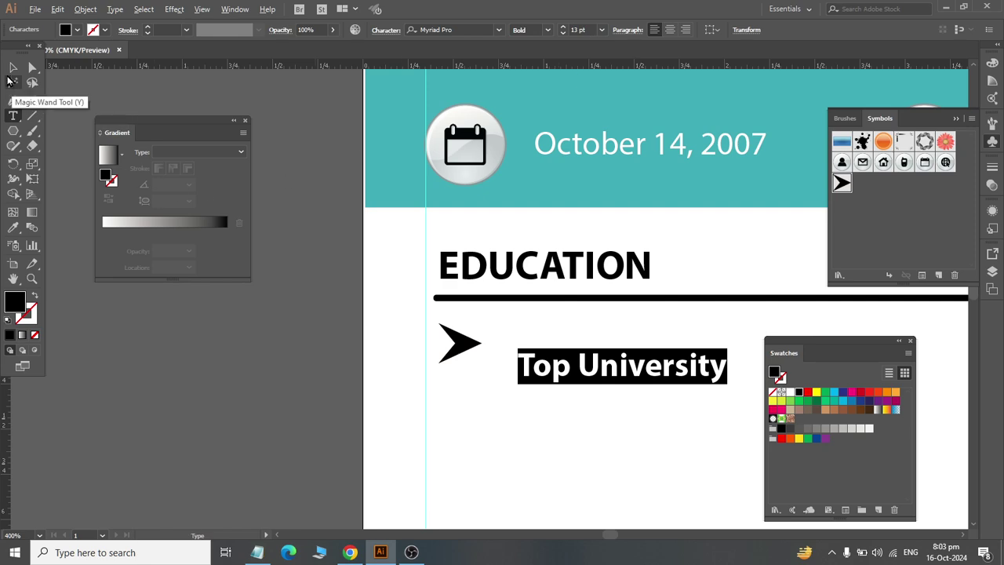
{"action": "left_click", "coordinate": [12, 68]}
{"action": "left_click", "coordinate": [563, 425]}
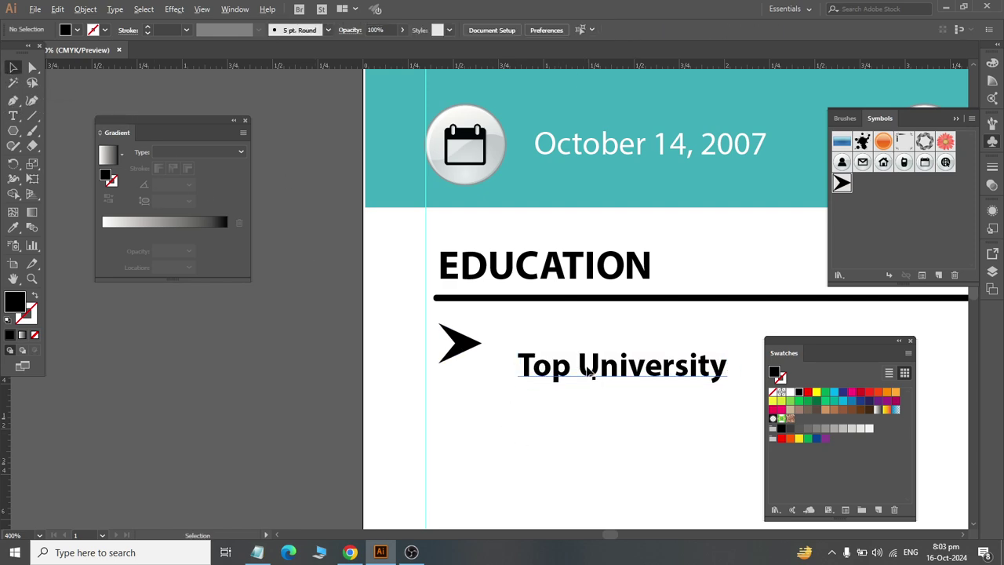
Step: Align "Top University" vertically centred to the arrow, using the arrow as the key object
{"action": "left_click_drag", "start_coordinate": [553, 411], "coordinate": [470, 350]}
{"action": "left_click", "coordinate": [470, 351]}
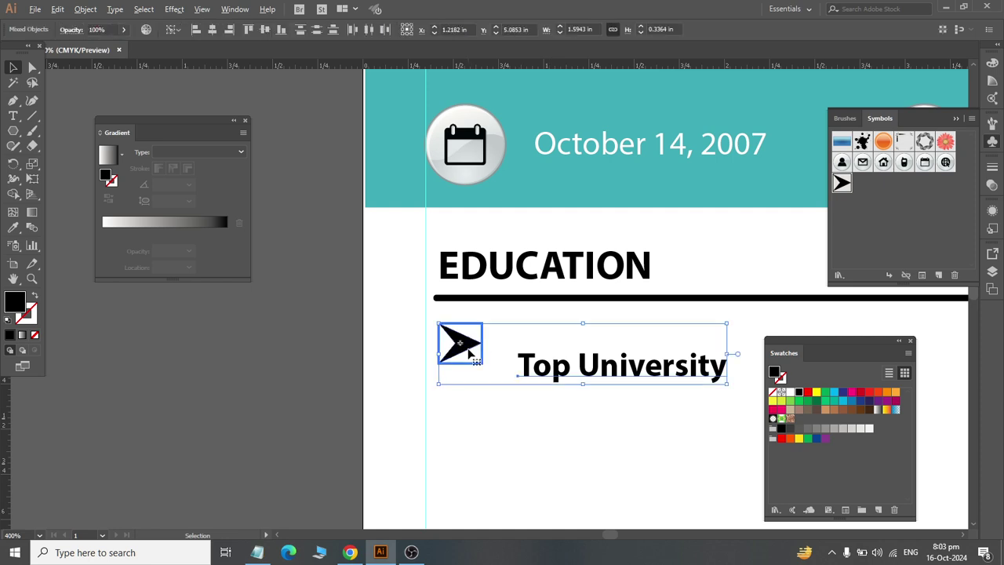
{"action": "left_click", "coordinate": [267, 32]}
{"action": "left_click", "coordinate": [494, 405]}
Step: Nudge the "Top University" text left so it sits close to the arrow
{"action": "left_click", "coordinate": [561, 351]}
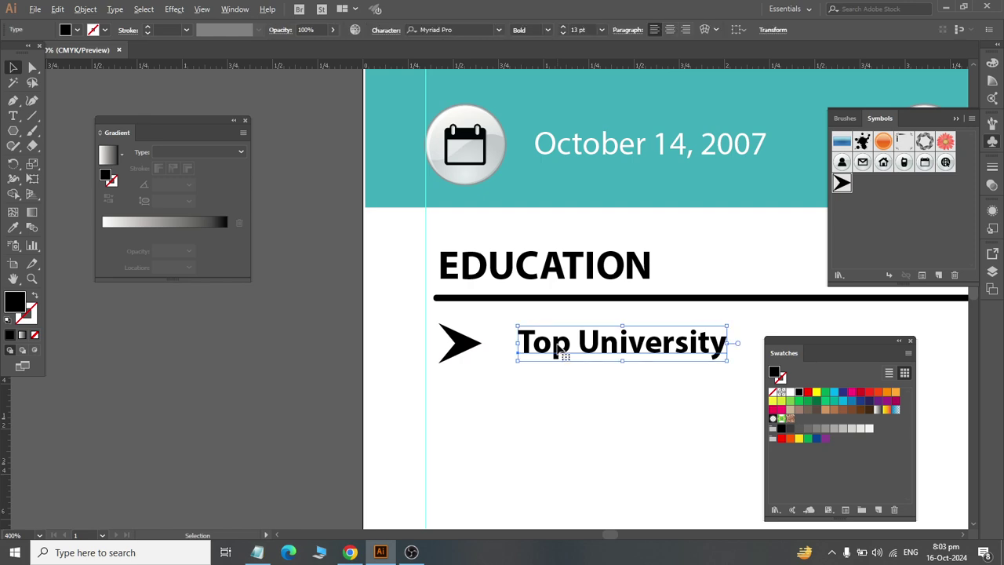
{"action": "key", "text": "Left"}
{"action": "key", "text": "Left"}
{"action": "key", "text": "Left"}
{"action": "key", "text": "Left"}
{"action": "key", "text": "Left"}
{"action": "key", "text": "Left"}
{"action": "key", "text": "Left"}
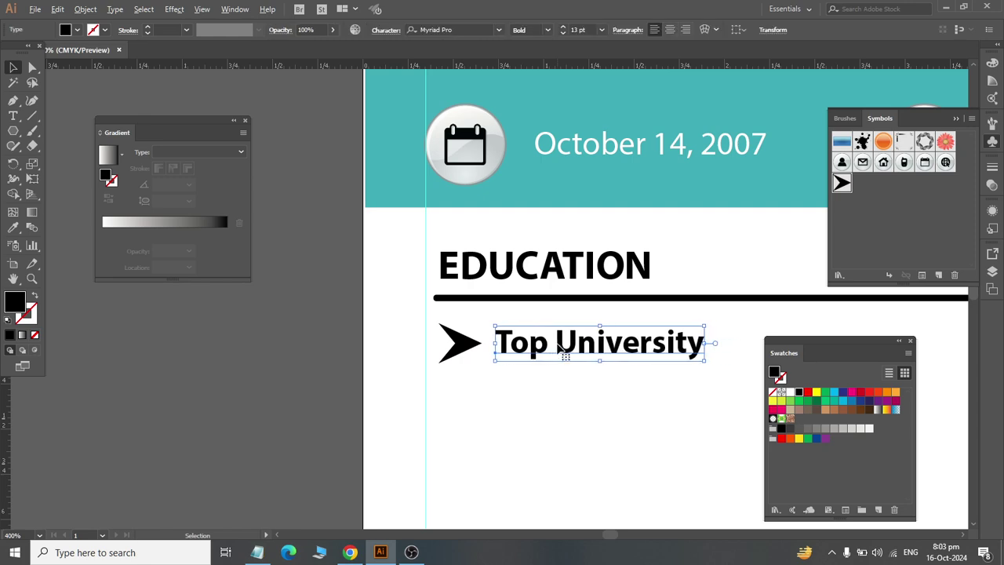
{"action": "left_click", "coordinate": [557, 411]}
Step: Compare the education entry with the reference CV, checking how the dates are placed opposite the university name
{"action": "scroll", "coordinate": [557, 412], "scroll_direction": "down", "scroll_amount": 3}
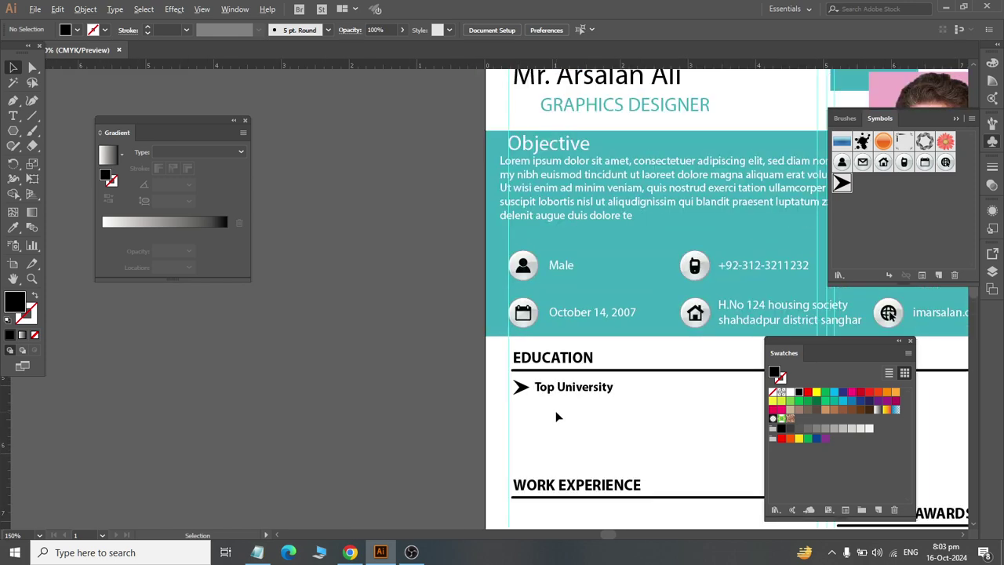
{"action": "key", "text": "alt+Tab"}
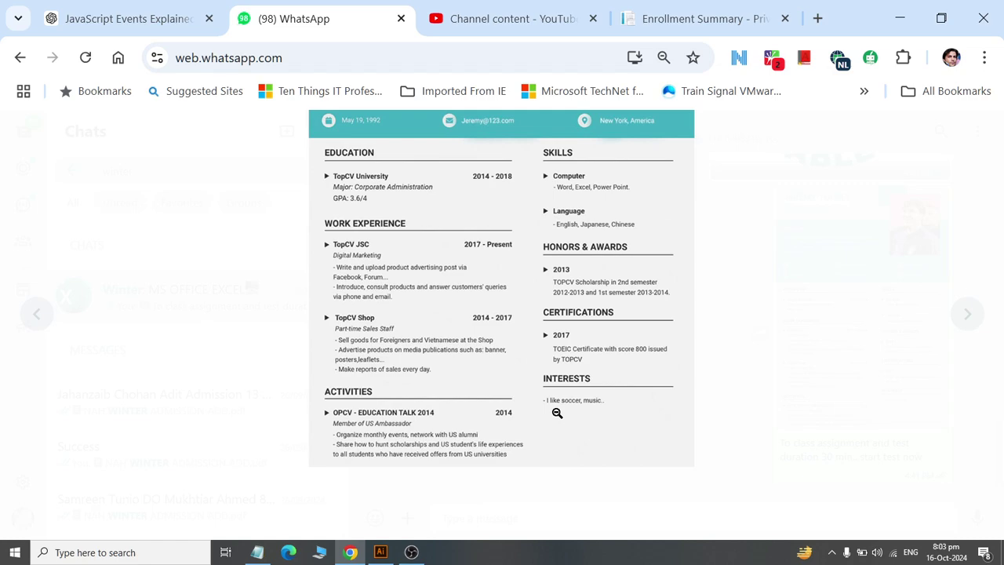
{"action": "key", "text": "alt+Tab"}
{"action": "key", "text": "alt+Tab"}
{"action": "key", "text": "alt+Tab"}
{"action": "key", "text": "alt+Tab"}
{"action": "key", "text": "alt+Tab"}
{"action": "scroll", "coordinate": [565, 387], "scroll_direction": "right", "scroll_amount": 5}
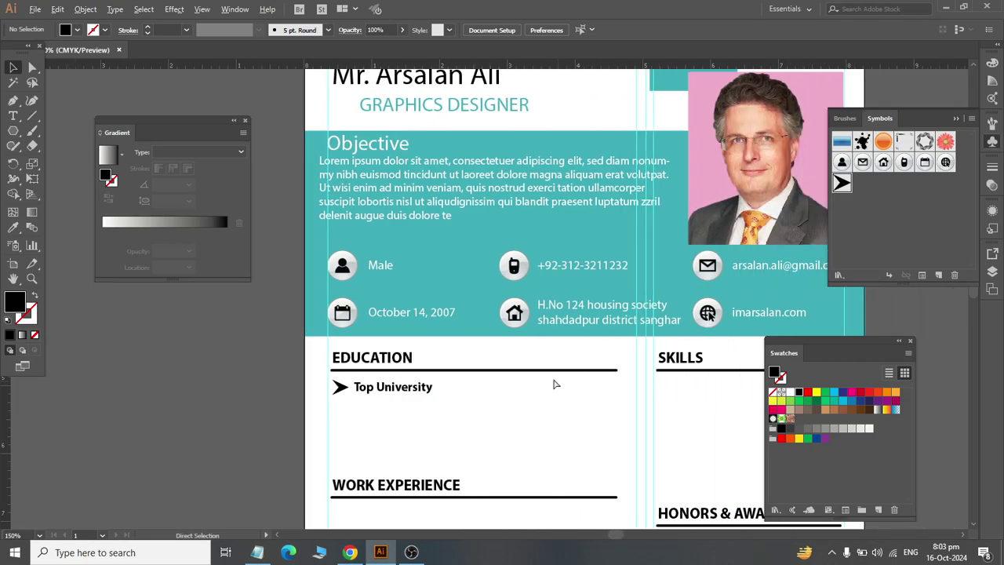
Step: Duplicate "Top University" as right-aligned text ending at the right end of the EDUCATION underline and delete the surplus copy
{"action": "key", "text": "v"}
{"action": "left_click_drag", "start_coordinate": [374, 392], "coordinate": [563, 394]}
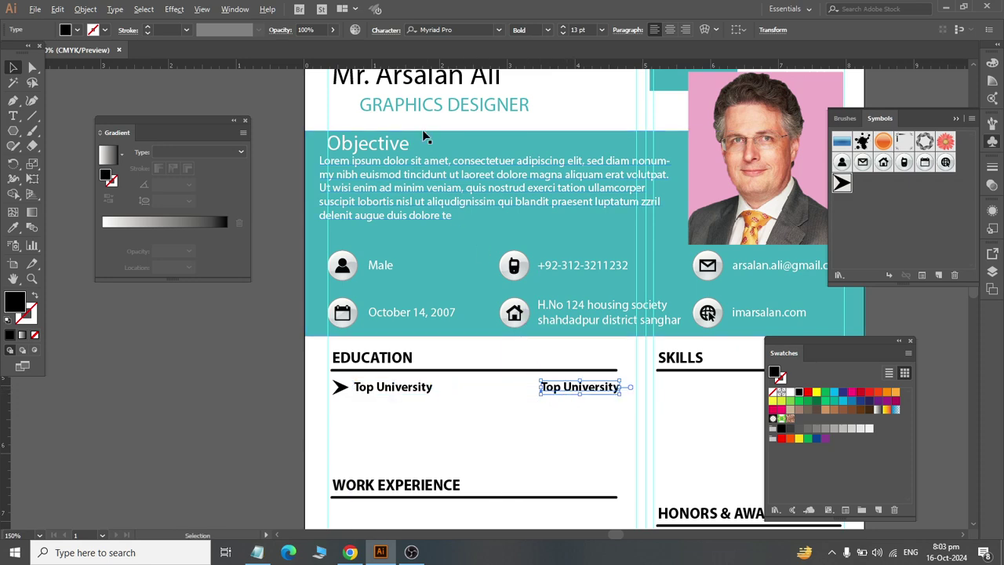
{"action": "left_click", "coordinate": [685, 29]}
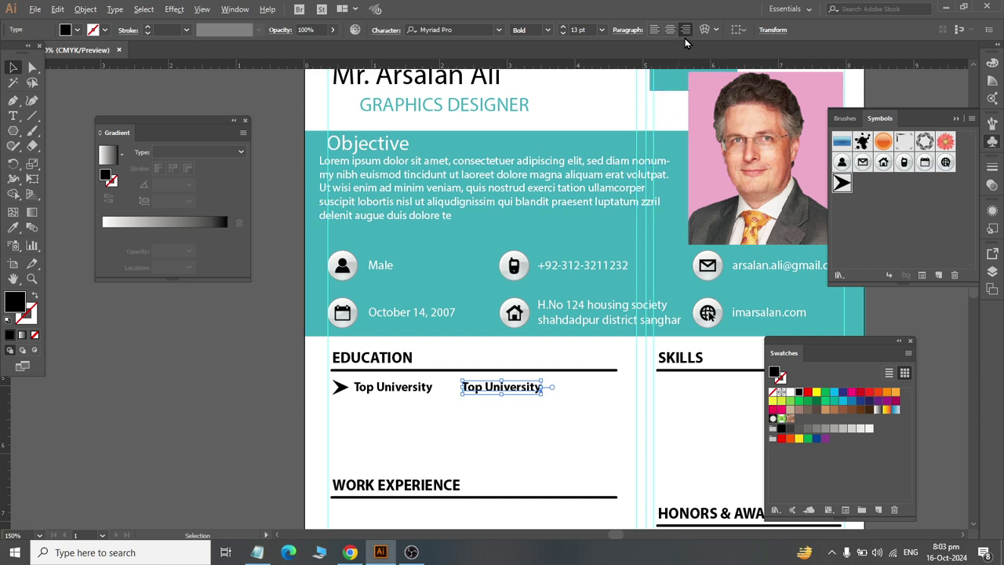
{"action": "left_click_drag", "start_coordinate": [475, 386], "coordinate": [571, 398]}
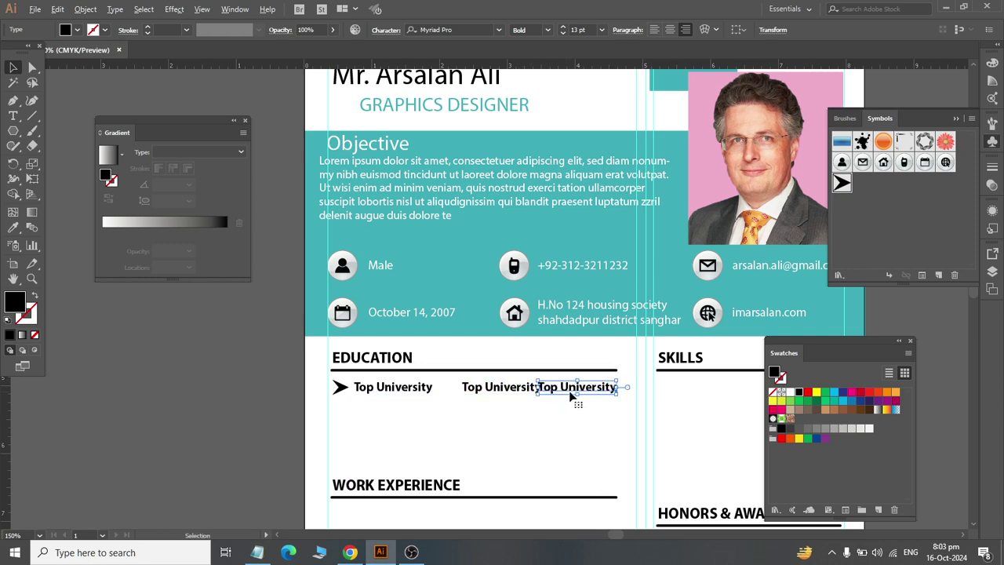
{"action": "key", "text": "ctrl+z"}
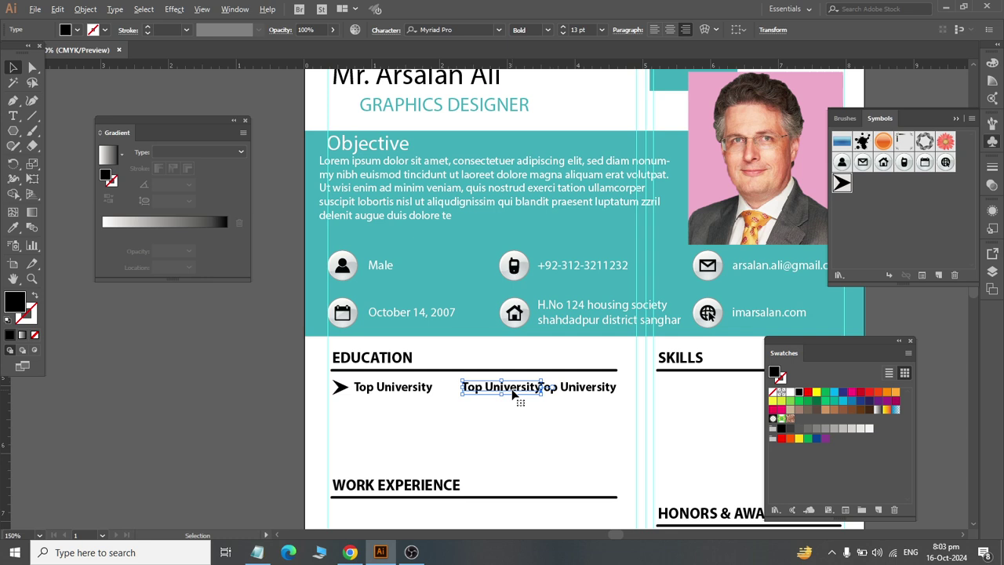
{"action": "key", "text": "Delete"}
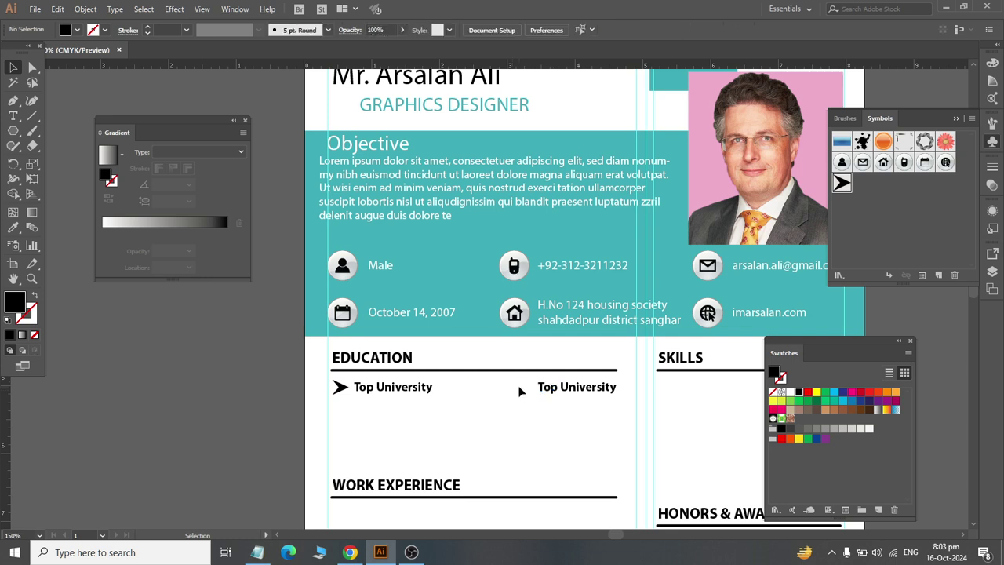
Step: Replace the text of the right-aligned copy below EDUCATION with "2014 - 2018"
{"action": "triple_click", "coordinate": [575, 387]}
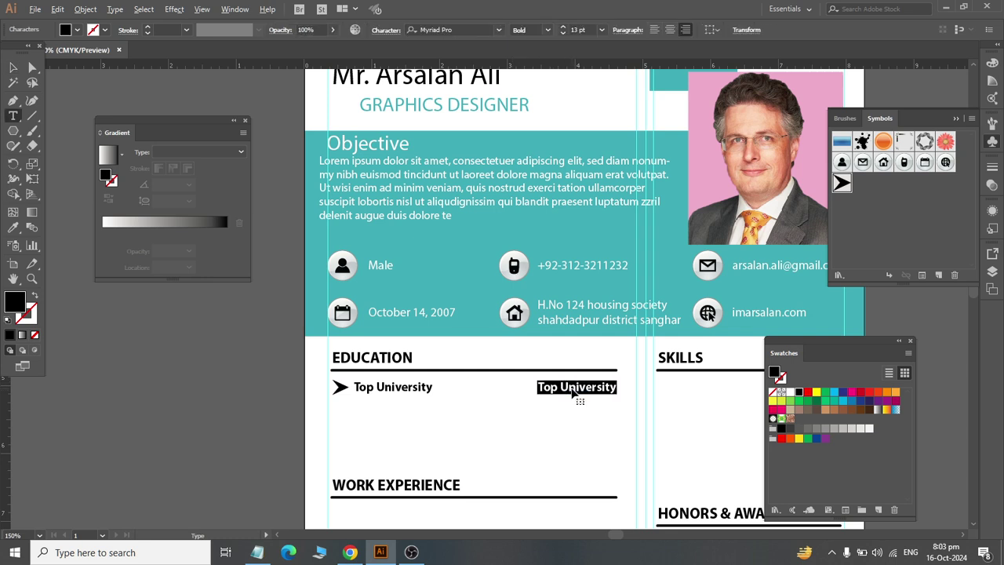
{"action": "type", "text": "2014-20"}
{"action": "key", "text": "BackSpace"}
{"action": "key", "text": "BackSpace"}
{"action": "key", "text": "BackSpace"}
{"action": "type", "text": "0"}
{"action": "key", "text": "BackSpace"}
{"action": "type", "text": "- 2018"}
Step: Reduce the "2014 - 2018" text to 12 pt and deselect it
{"action": "key", "text": "ctrl+a"}
{"action": "left_click", "coordinate": [547, 30]}
{"action": "key", "text": "Escape"}
{"action": "left_click", "coordinate": [562, 33]}
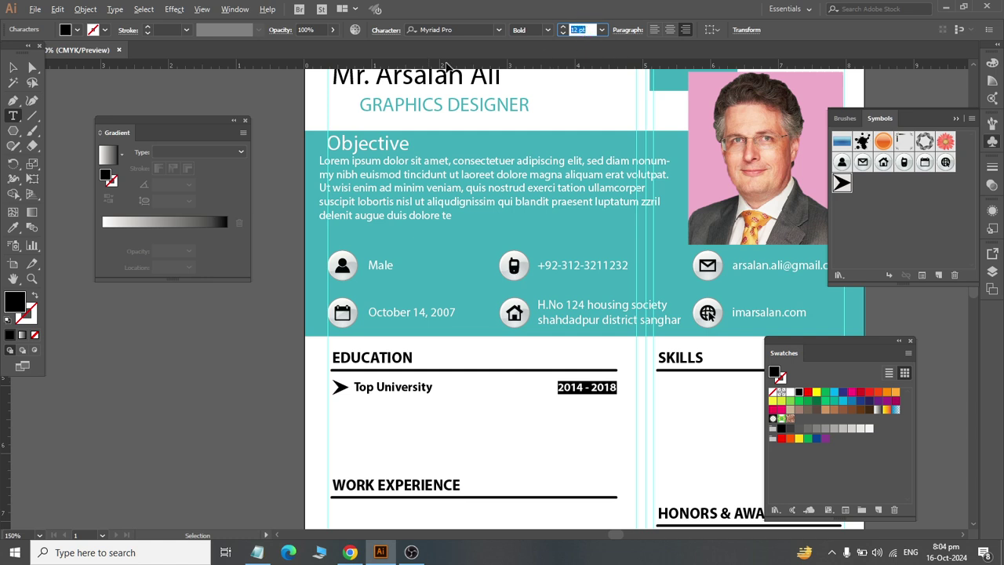
{"action": "left_click", "coordinate": [12, 69]}
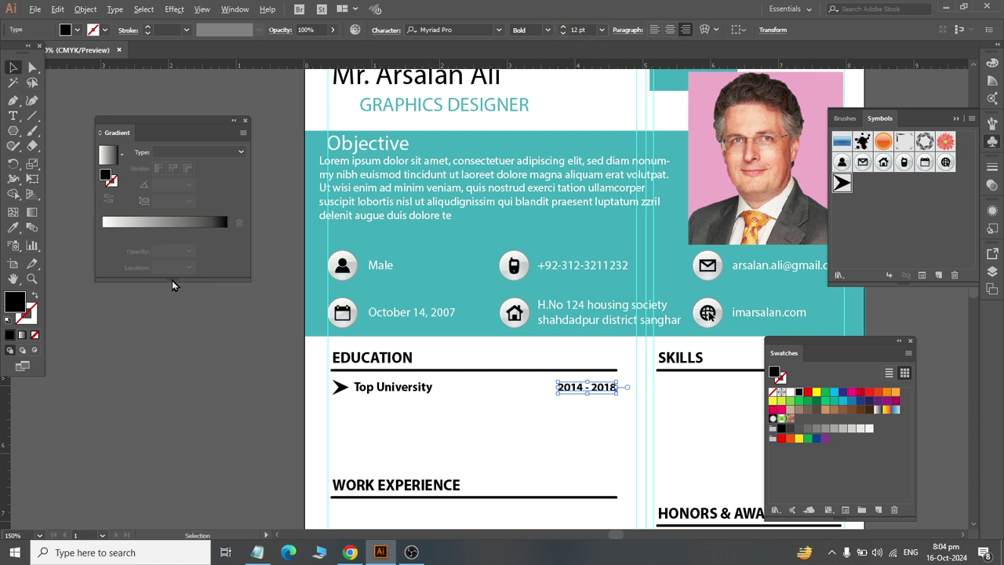
{"action": "left_click", "coordinate": [148, 310]}
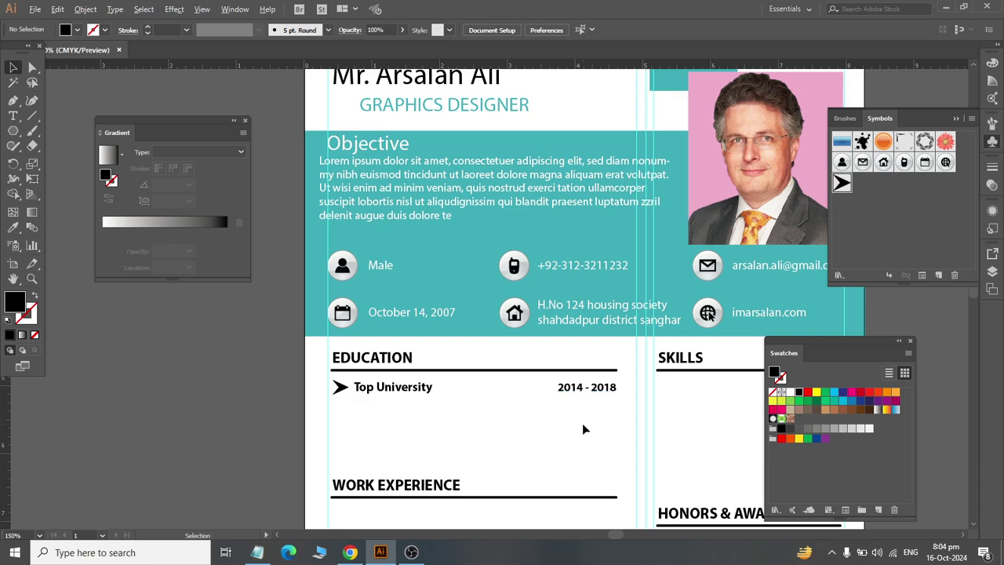
Step: Start a new left-aligned text line directly beneath the arrow and "Top University" in the EDUCATION section
{"action": "key", "text": "alt+Tab"}
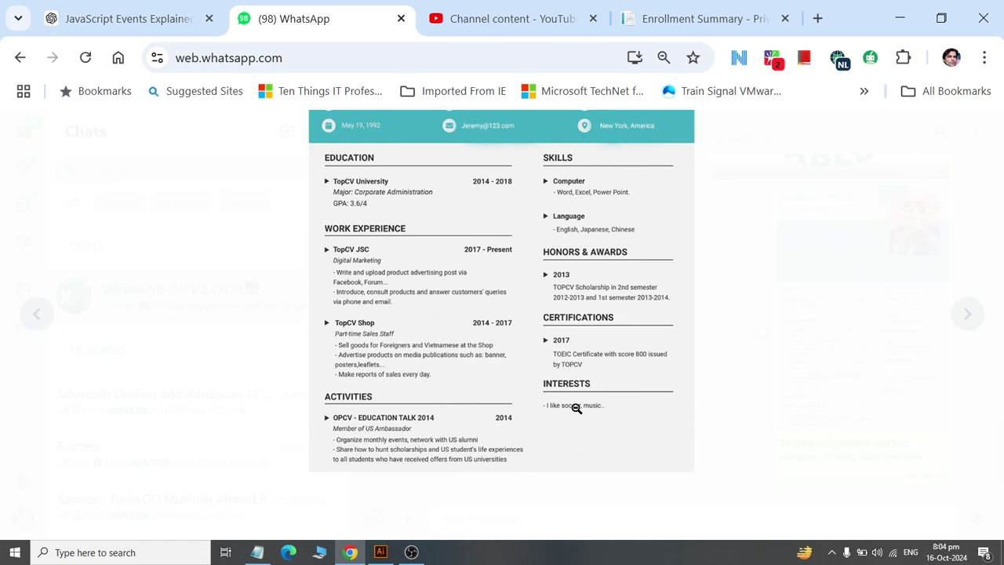
{"action": "key", "text": "alt+Tab"}
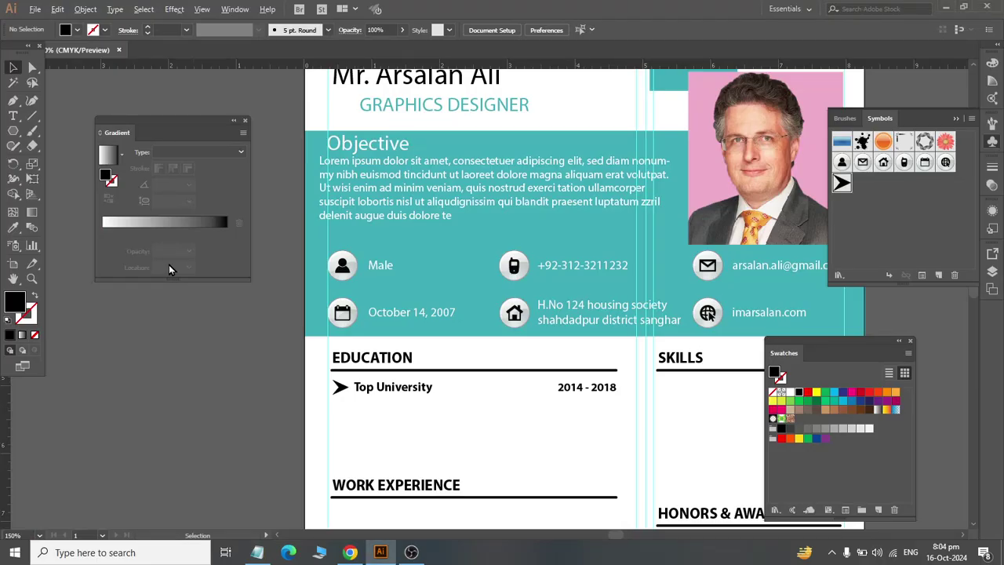
{"action": "left_click", "coordinate": [13, 115]}
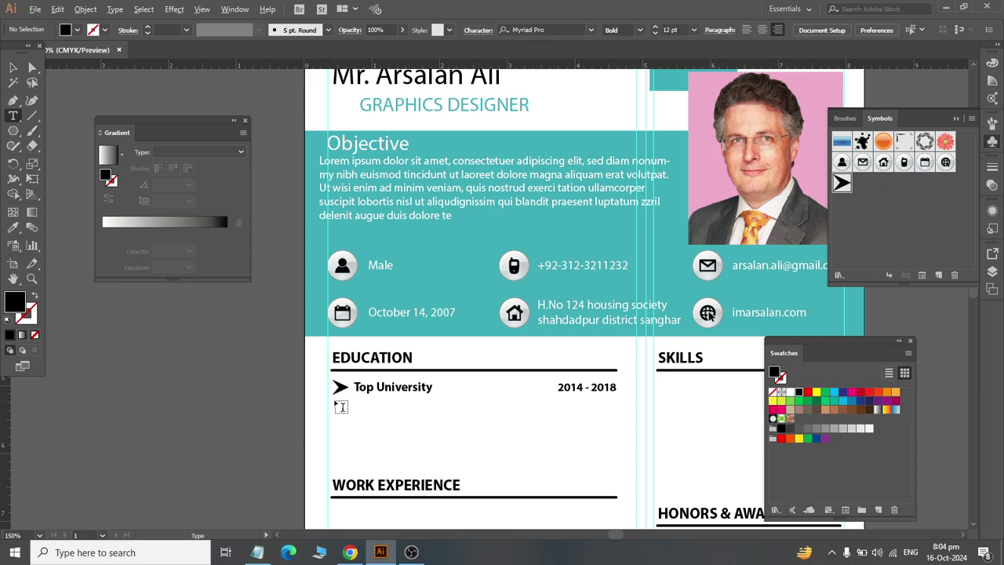
{"action": "scroll", "coordinate": [351, 416], "scroll_direction": "up", "scroll_amount": 2}
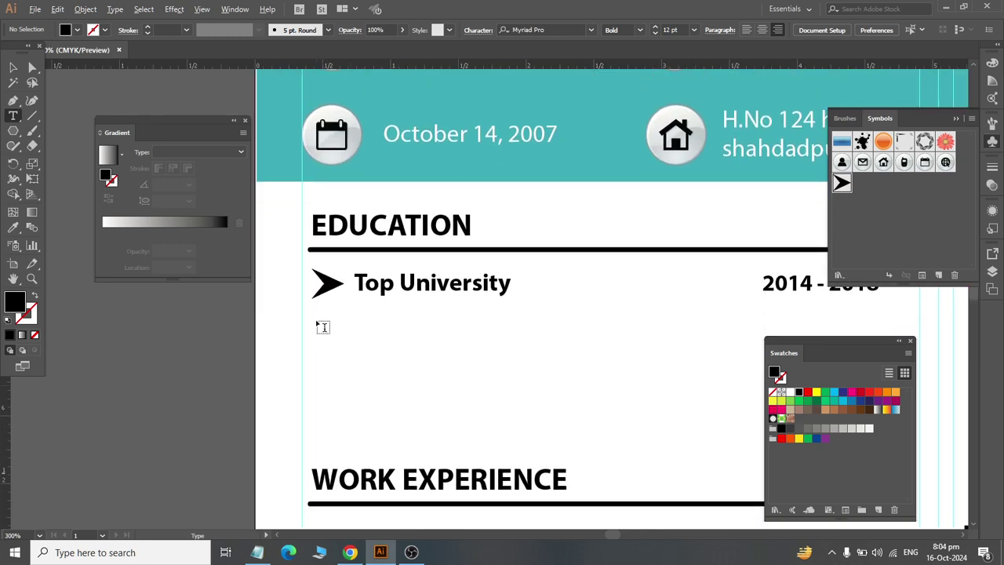
{"action": "left_click_drag", "start_coordinate": [317, 322], "coordinate": [749, 425]}
{"action": "key", "text": "ctrl+z"}
{"action": "left_click", "coordinate": [313, 318]}
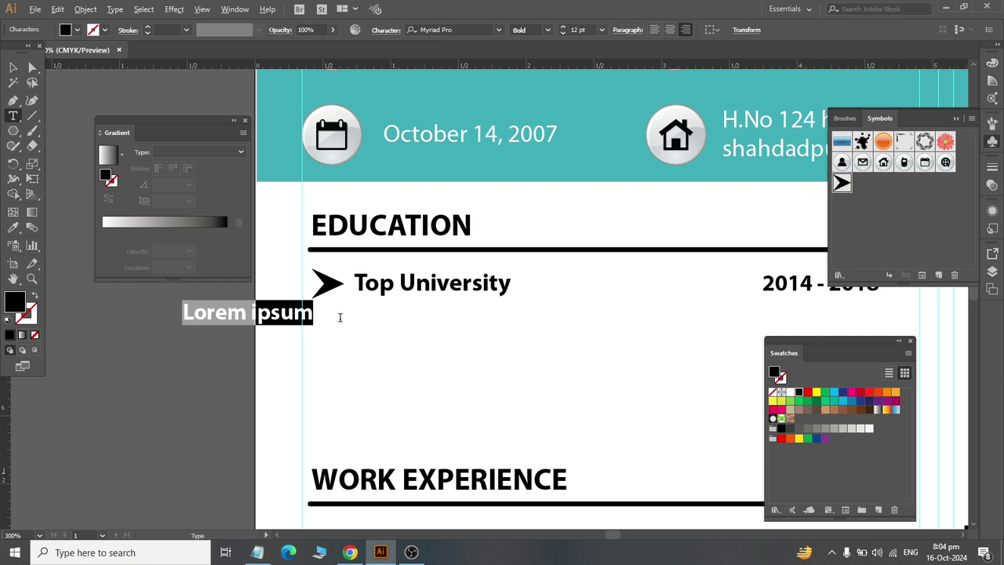
{"action": "left_click", "coordinate": [655, 31]}
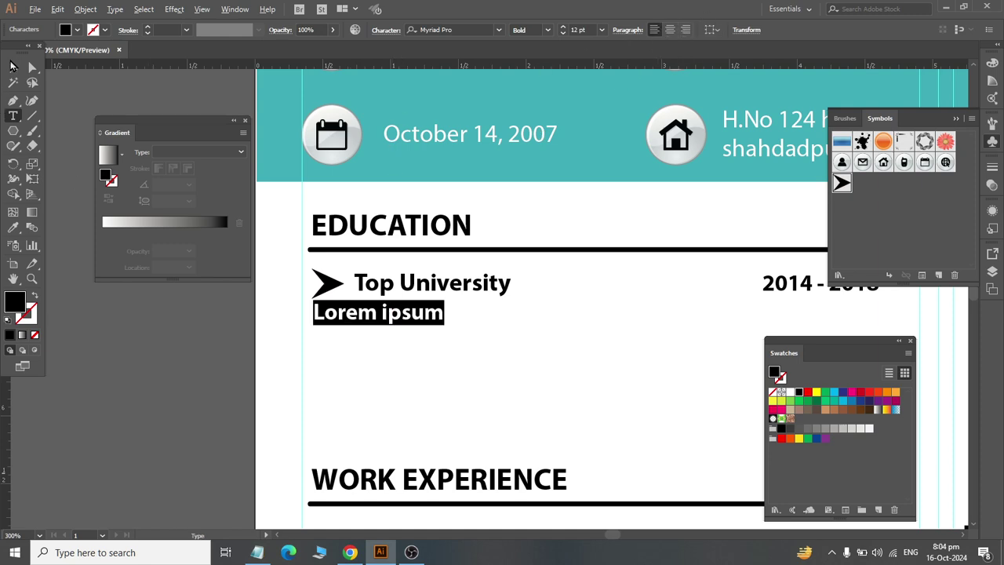
Step: Set the new placeholder line's font style to Italic, matching the detail line in the reference CV
{"action": "left_click", "coordinate": [547, 30]}
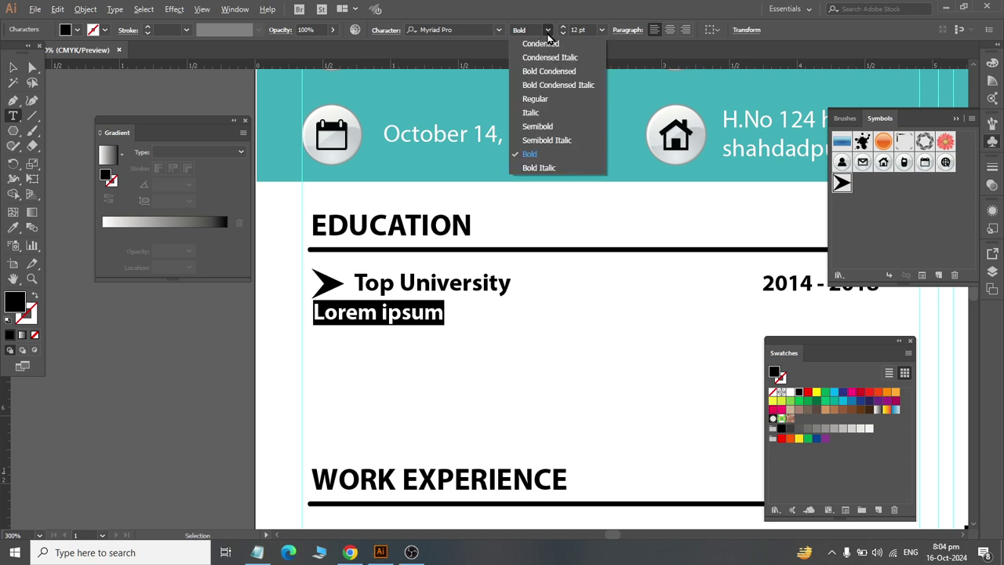
{"action": "left_click", "coordinate": [537, 101]}
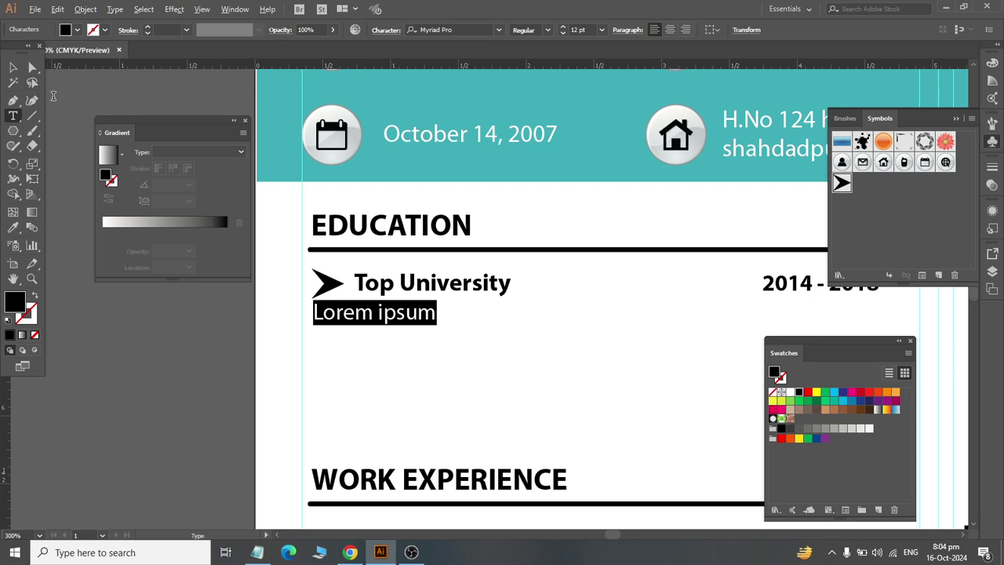
{"action": "key", "text": "alt+Tab"}
{"action": "key", "text": "alt+Tab"}
{"action": "key", "text": "alt+Tab"}
{"action": "key", "text": "alt+Tab"}
{"action": "key", "text": "alt+Tab"}
{"action": "left_click", "coordinate": [478, 118]}
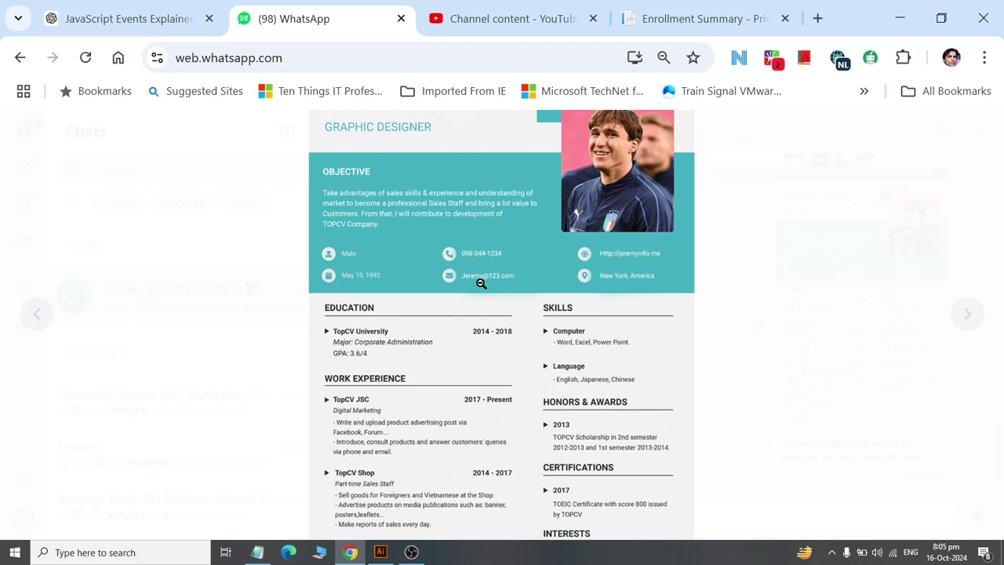
{"action": "key", "text": "alt+Tab"}
{"action": "left_click", "coordinate": [547, 30]}
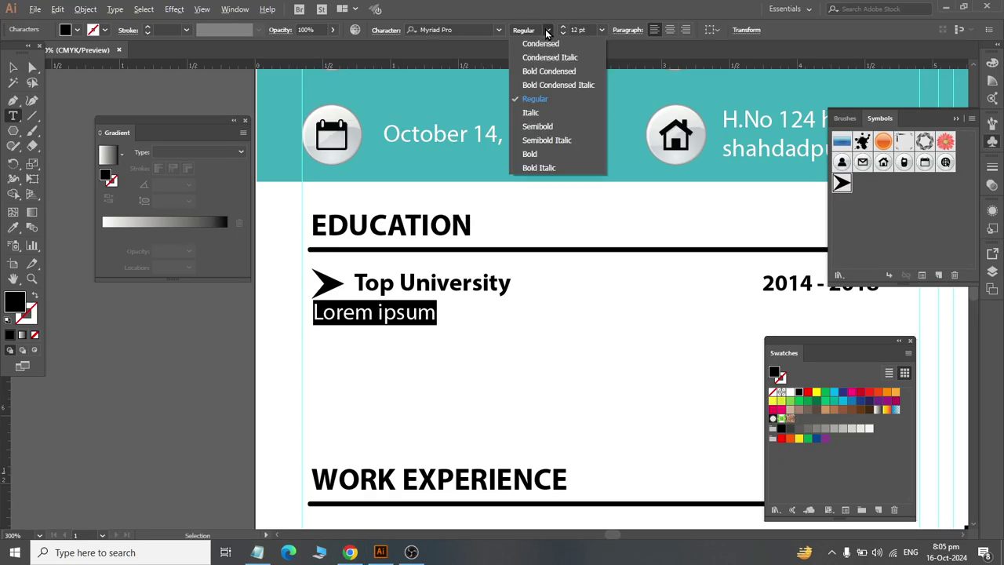
{"action": "left_click", "coordinate": [563, 113]}
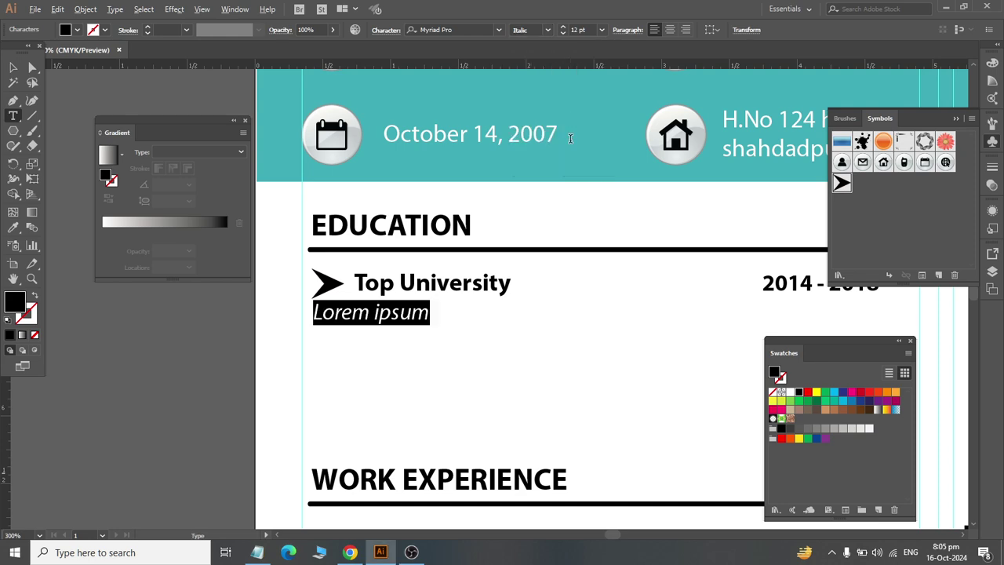
Step: Enter "Major : Corporate Administrator" in place of the placeholder text beneath "Top University"
{"action": "type", "text": "Major"}
{"action": "key", "text": "alt+Tab"}
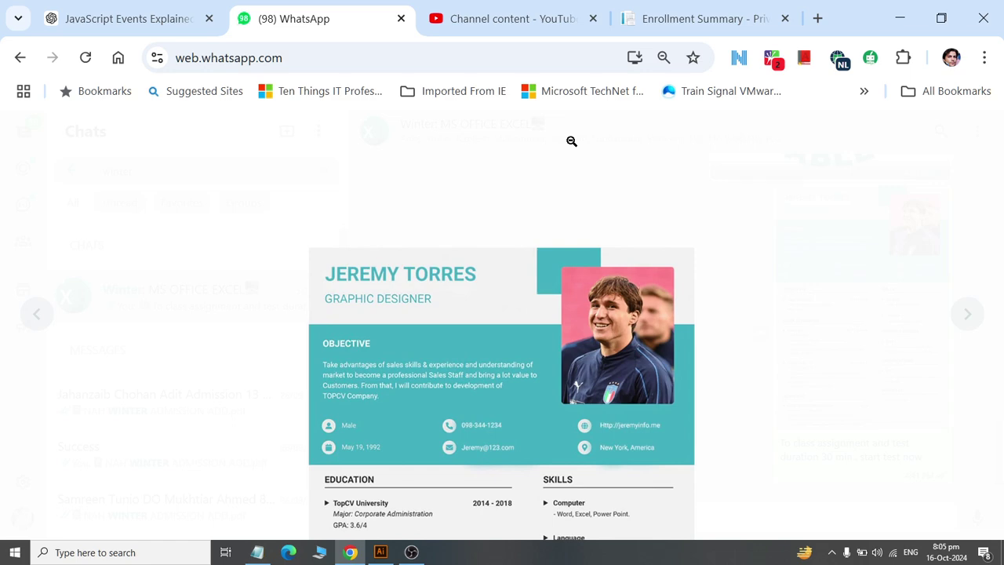
{"action": "key", "text": "alt+Tab"}
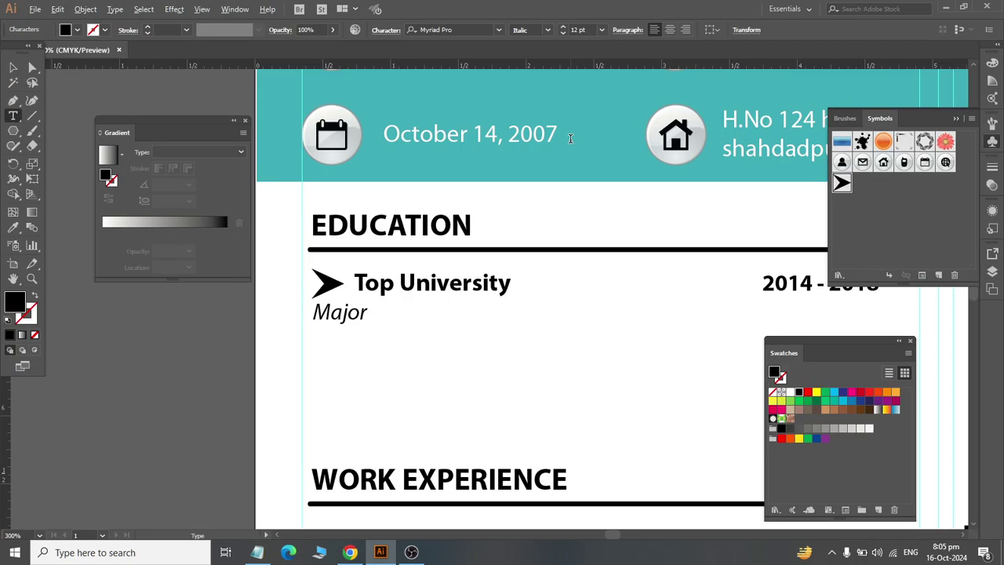
{"action": "type", "text": ": Corporate Administrator"}
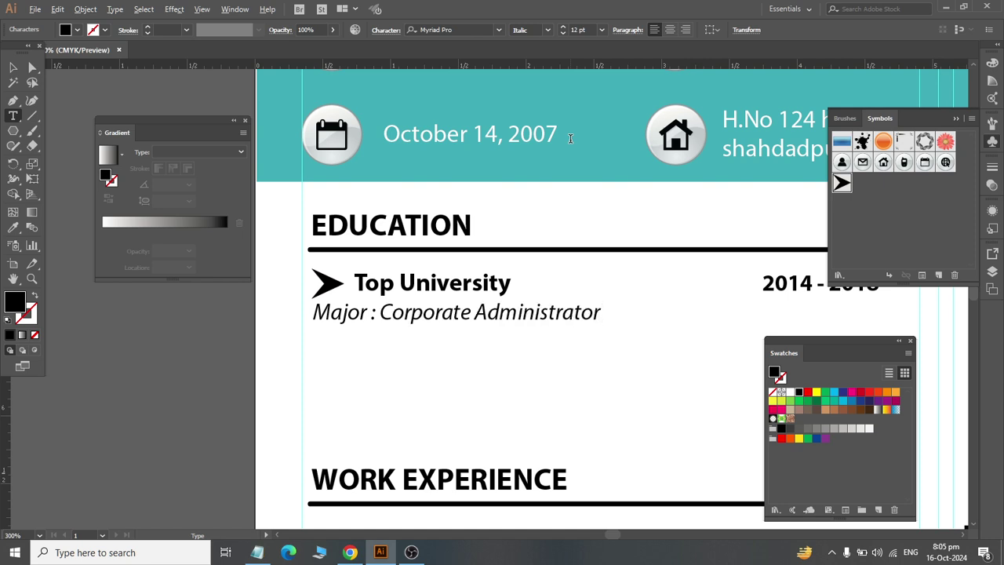
Step: Add a second detail line reading "GPA 3.6 /A" below the major, checking the reference CV, and finish the text
{"action": "key", "text": "alt+Tab"}
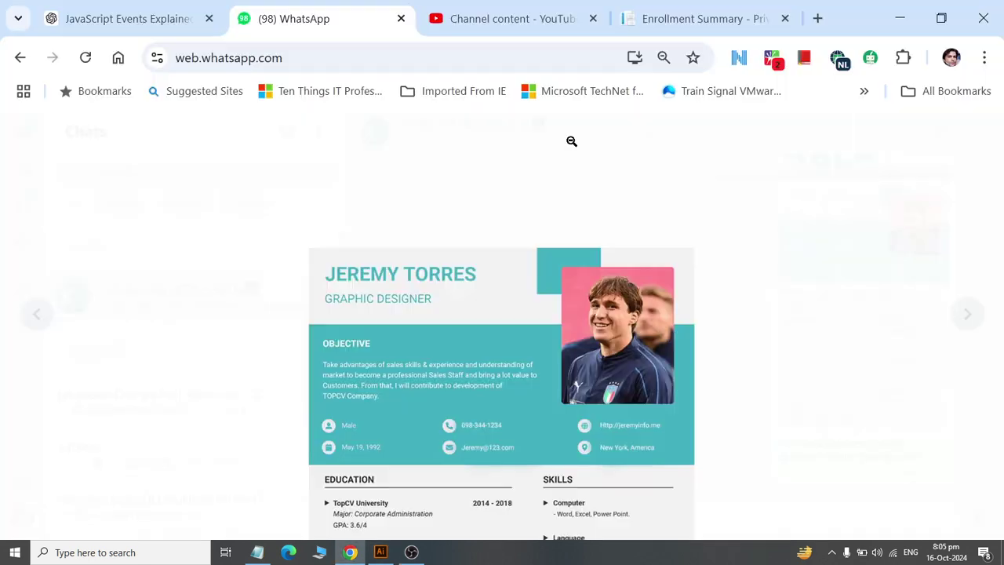
{"action": "key", "text": "alt+Tab"}
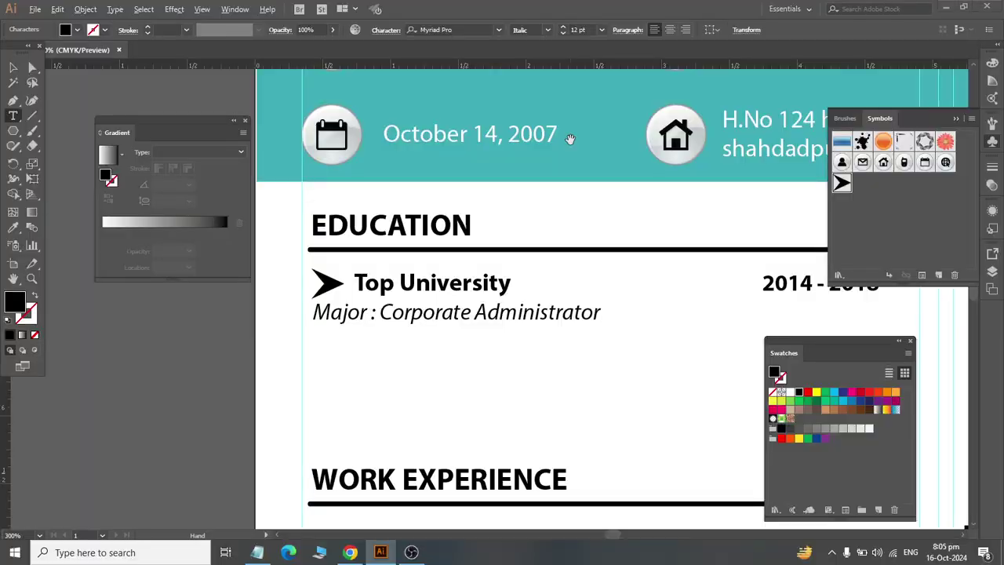
{"action": "key", "text": "alt+Tab"}
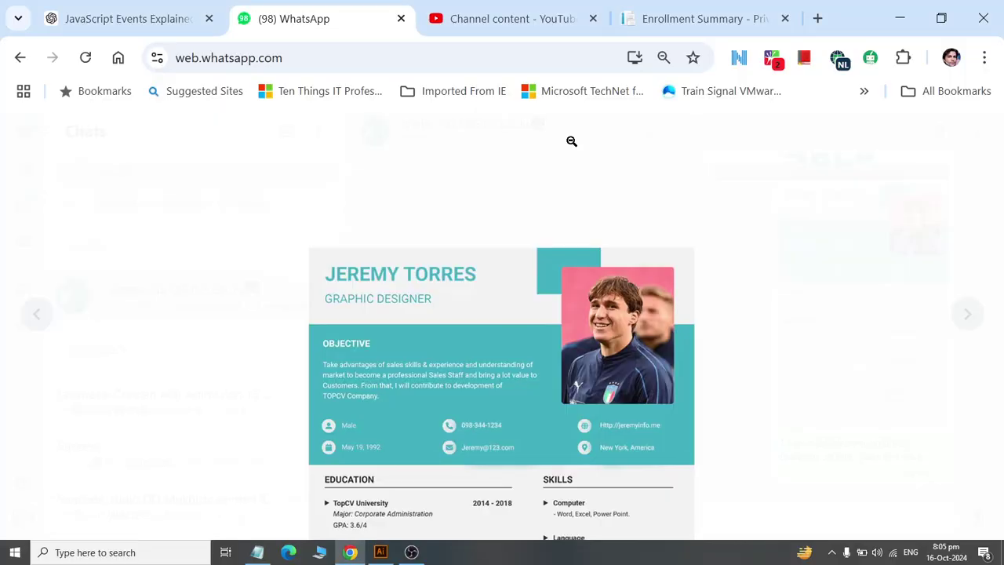
{"action": "key", "text": "alt+Tab"}
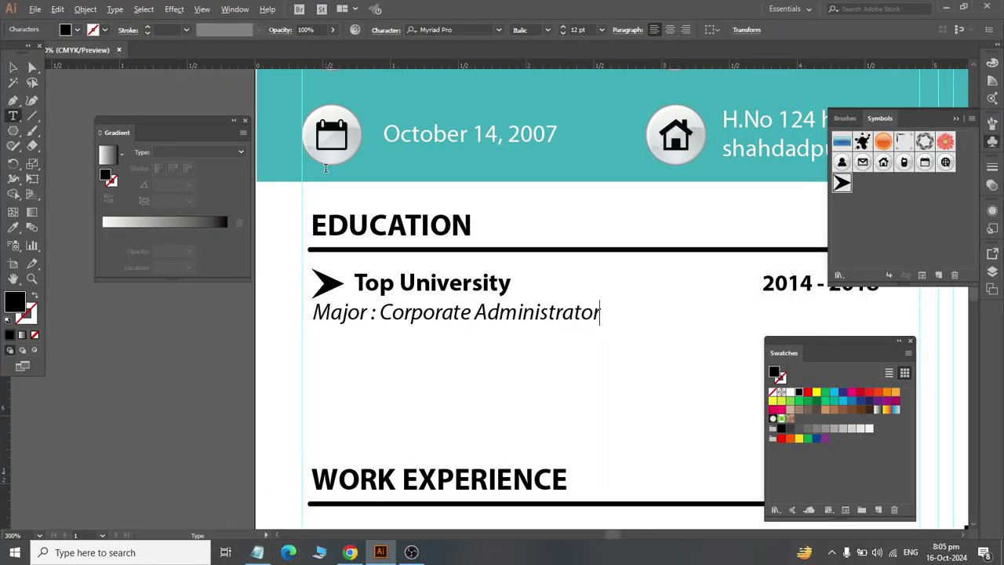
{"action": "type", "text": "GPA 3.6 /a"}
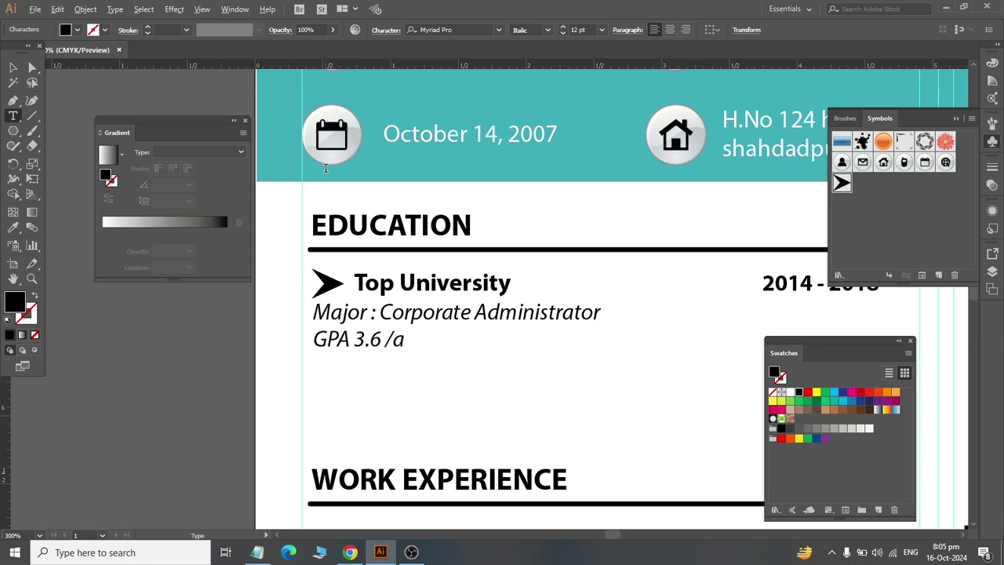
{"action": "key", "text": "BackSpace"}
{"action": "key", "text": "alt+Tab"}
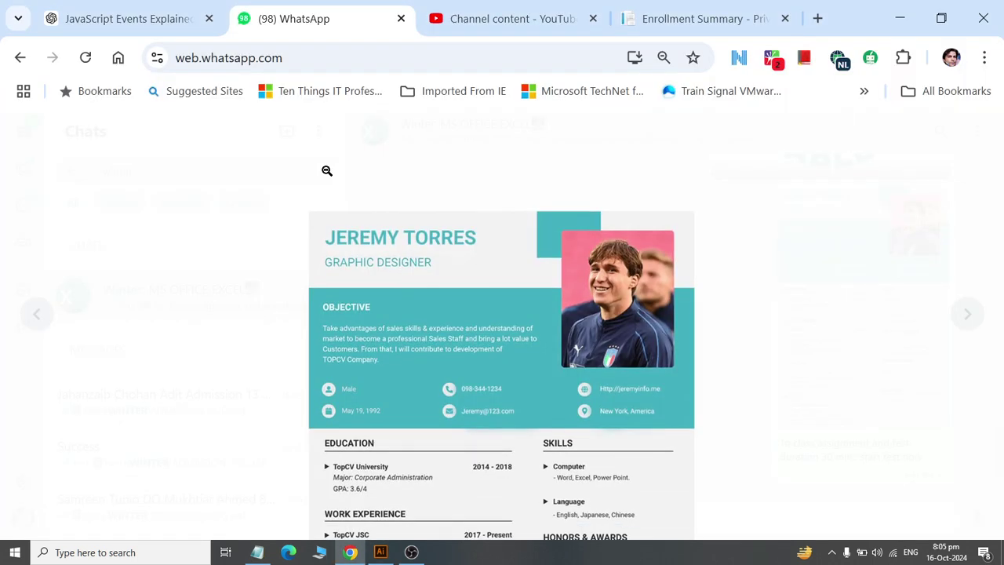
{"action": "key", "text": "alt+Tab"}
{"action": "type", "text": "A"}
{"action": "key", "text": "alt+Tab"}
{"action": "key", "text": "alt+Tab"}
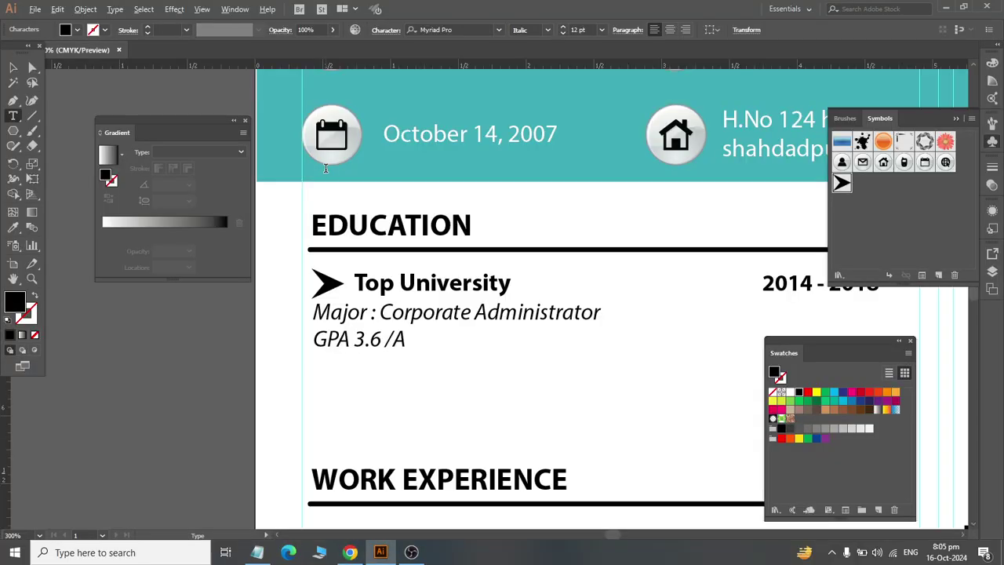
{"action": "left_click", "coordinate": [11, 70]}
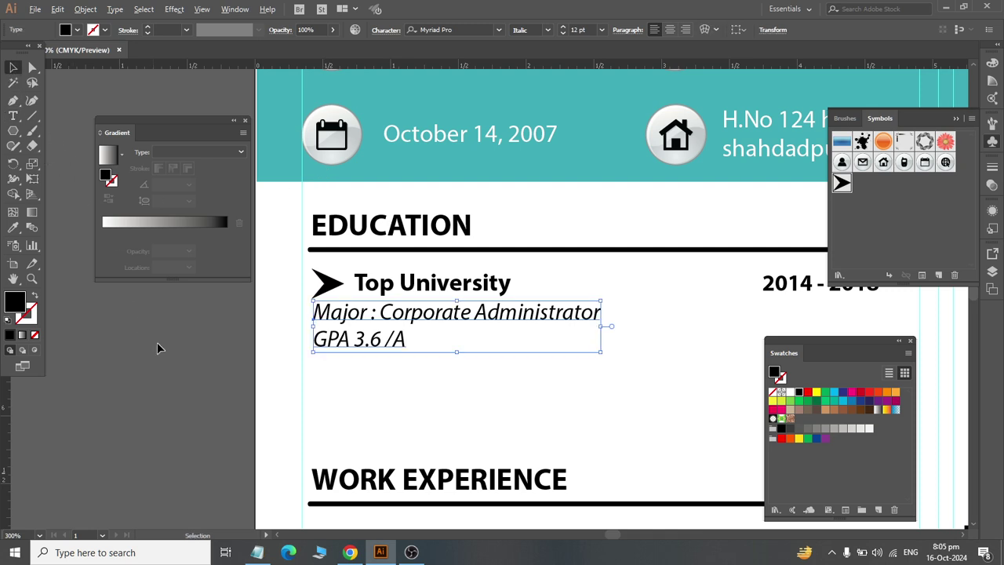
{"action": "left_click", "coordinate": [198, 352]}
Step: Move the major and GPA text block slightly down to leave a gap below "Top University"
{"action": "left_click", "coordinate": [333, 333]}
{"action": "key", "text": "Down"}
{"action": "key", "text": "Down"}
{"action": "key", "text": "Down"}
{"action": "key", "text": "Down"}
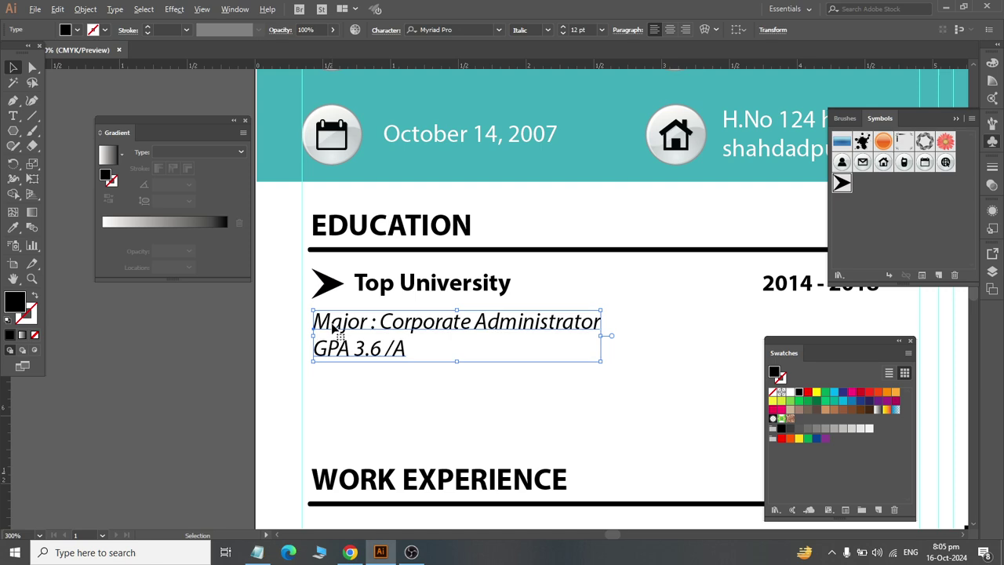
Step: Compare the spacing between the education details and the WORK EXPERIENCE heading with the reference CV
{"action": "key", "text": "alt+Tab"}
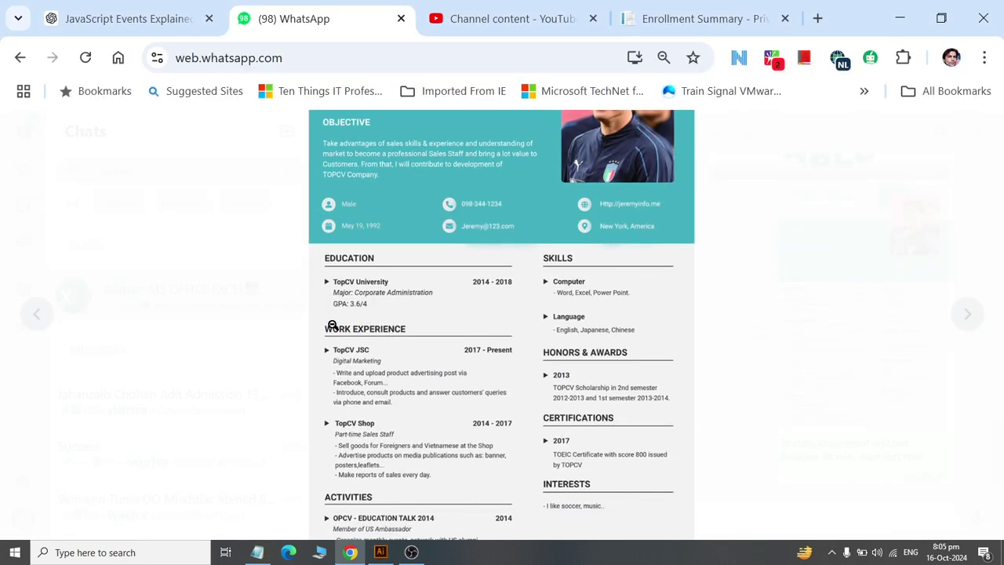
{"action": "key", "text": "alt+Tab"}
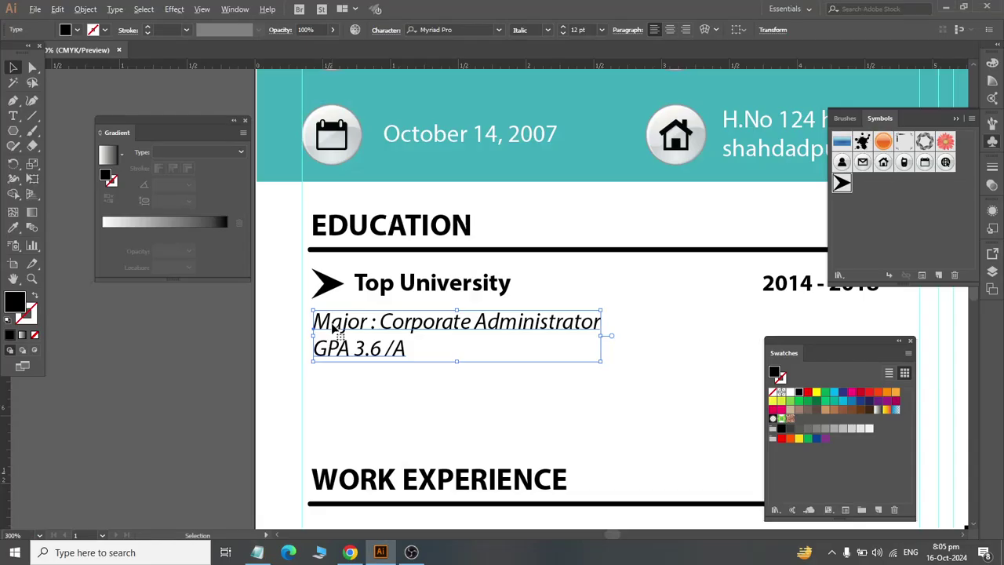
{"action": "scroll", "coordinate": [334, 328], "scroll_direction": "down", "scroll_amount": 4}
{"action": "scroll", "coordinate": [390, 308], "scroll_direction": "up", "scroll_amount": 2}
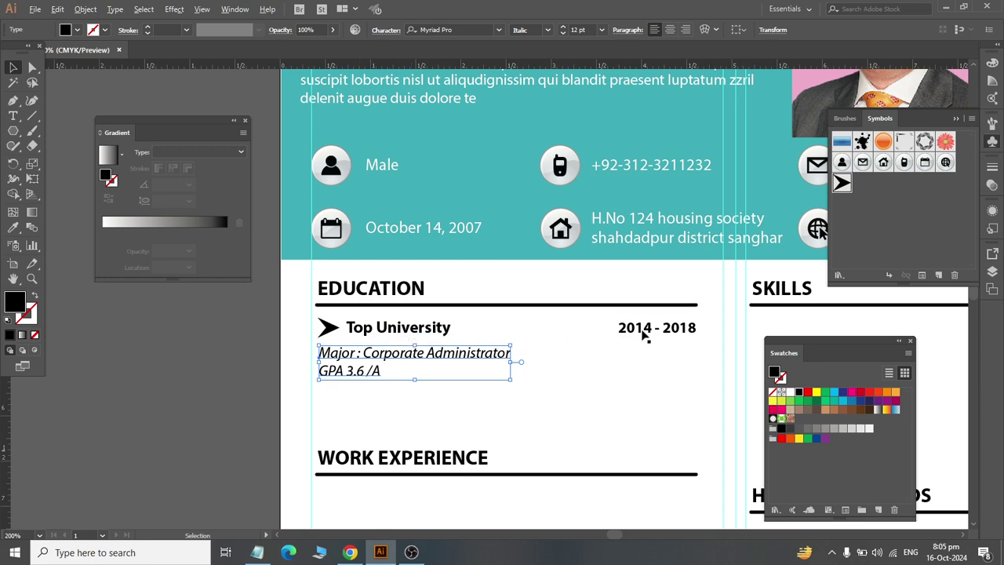
{"action": "scroll", "coordinate": [408, 329], "scroll_direction": "down", "scroll_amount": 2}
{"action": "scroll", "coordinate": [408, 330], "scroll_direction": "down", "scroll_amount": 3}
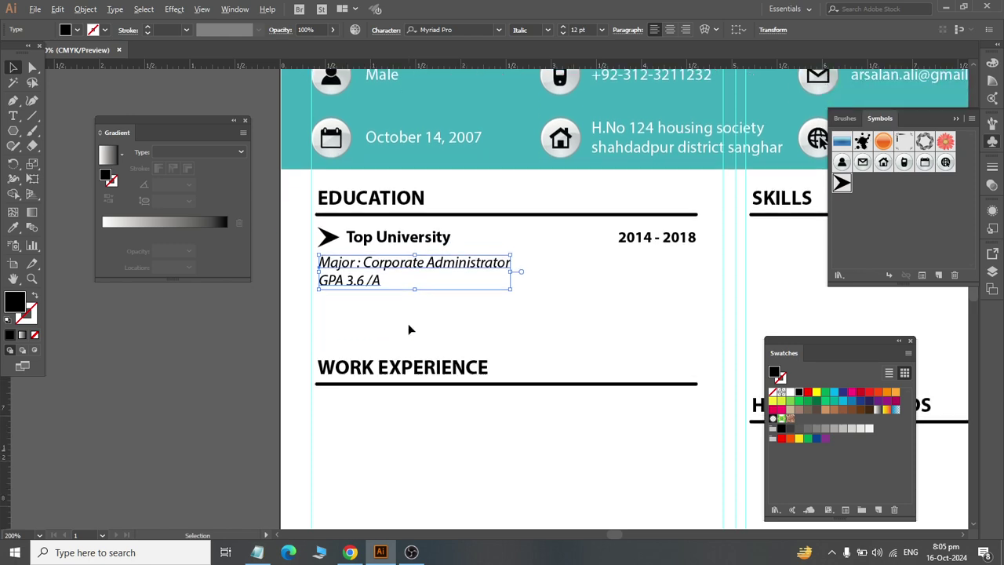
{"action": "key", "text": "alt+Tab"}
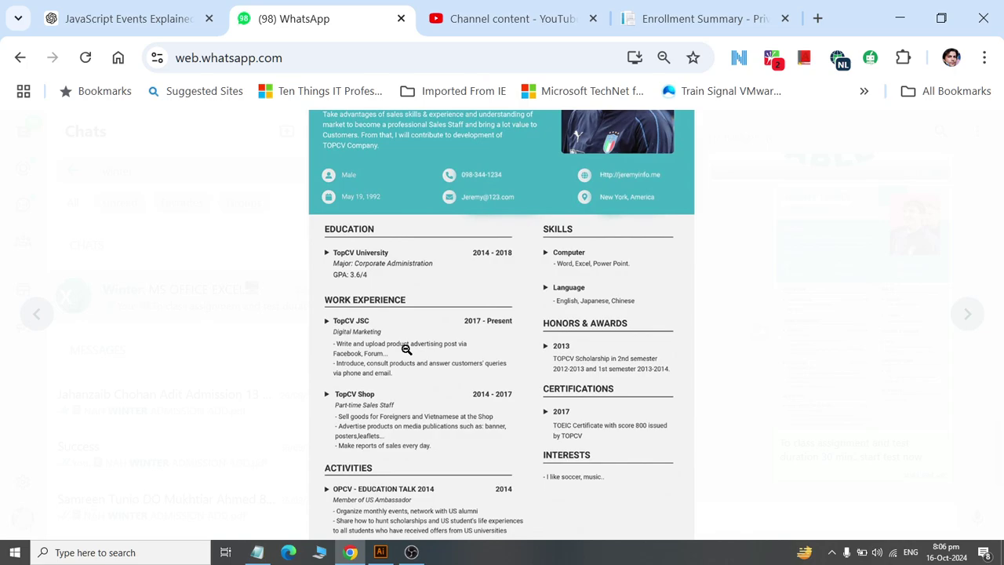
{"action": "key", "text": "alt+Tab"}
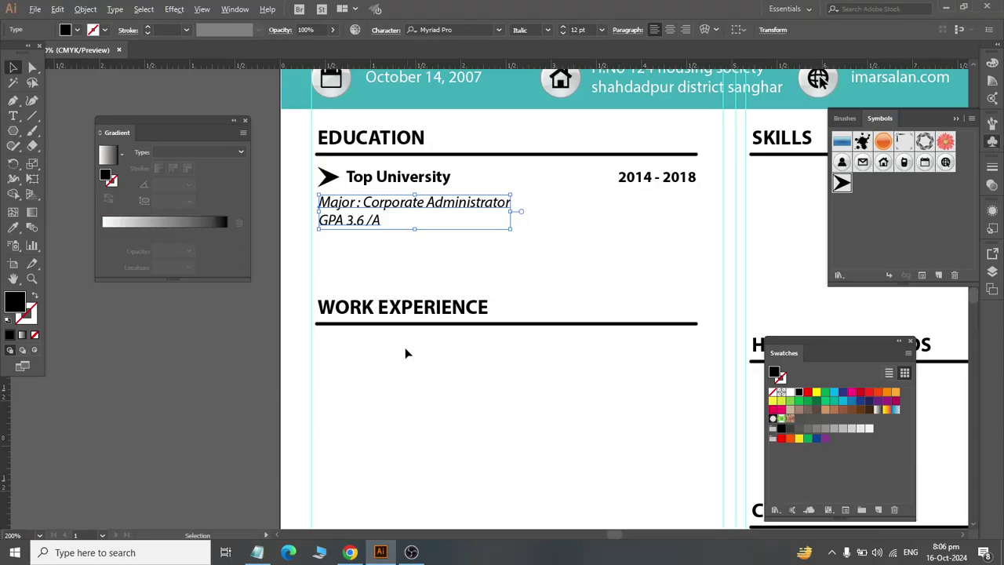
Step: Move the WORK EXPERIENCE heading and its underline up about 0.4 in, closer to the GPA line, and check the reference CV
{"action": "left_click", "coordinate": [226, 232]}
{"action": "left_click", "coordinate": [221, 311]}
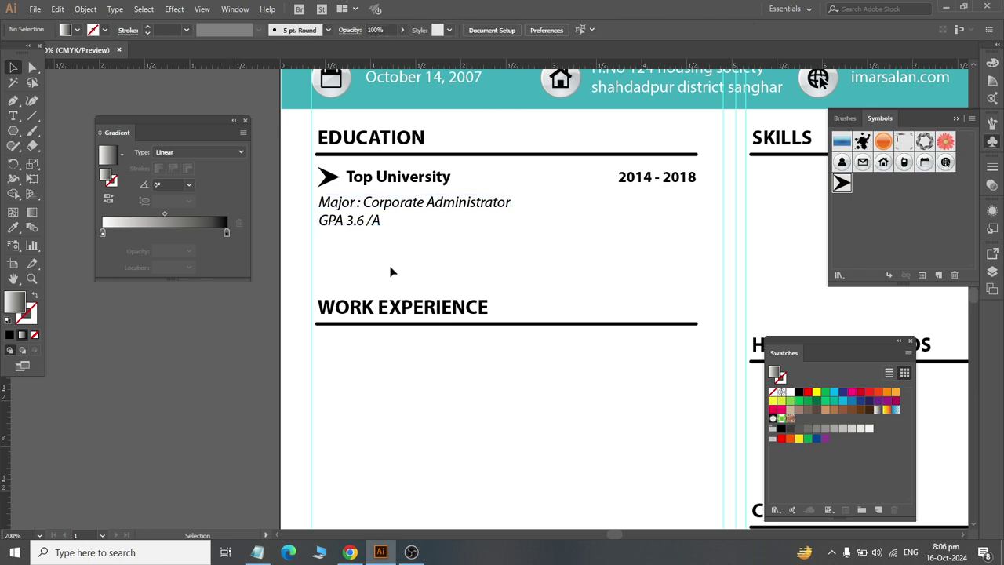
{"action": "left_click_drag", "start_coordinate": [369, 225], "coordinate": [367, 224]}
{"action": "left_click", "coordinate": [403, 269]}
{"action": "left_click_drag", "start_coordinate": [441, 377], "coordinate": [364, 272]}
{"action": "key", "text": "Up"}
{"action": "key", "text": "Up"}
{"action": "key", "text": "Up"}
{"action": "key", "text": "Up"}
{"action": "key", "text": "Up"}
{"action": "key", "text": "Up"}
{"action": "key", "text": "Up"}
{"action": "key", "text": "Up"}
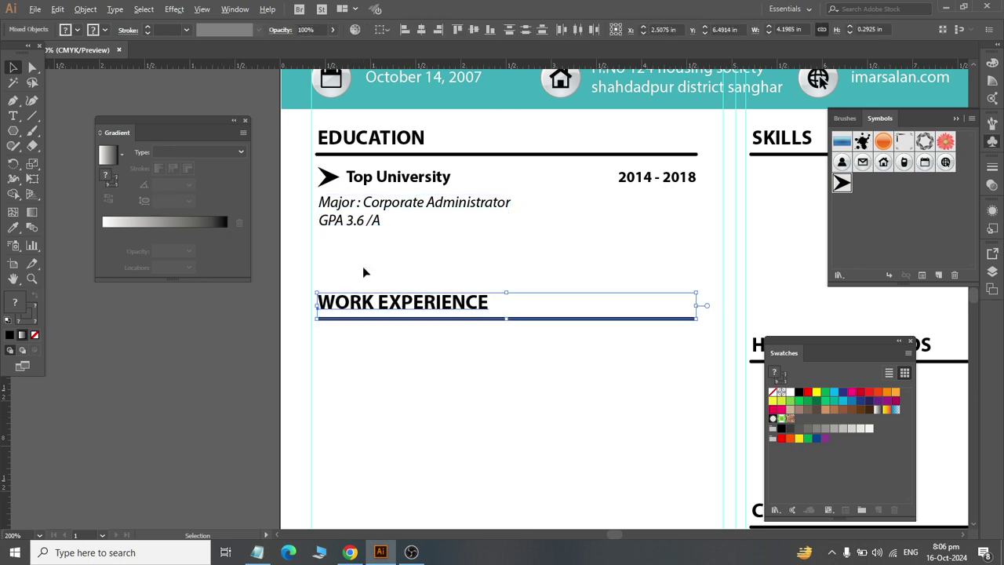
{"action": "key", "text": "Up"}
{"action": "key", "text": "Up"}
{"action": "key", "text": "Up"}
{"action": "key", "text": "Up"}
{"action": "key", "text": "Up"}
{"action": "key", "text": "Up"}
{"action": "key", "text": "Up"}
{"action": "key", "text": "Up"}
{"action": "key", "text": "Up"}
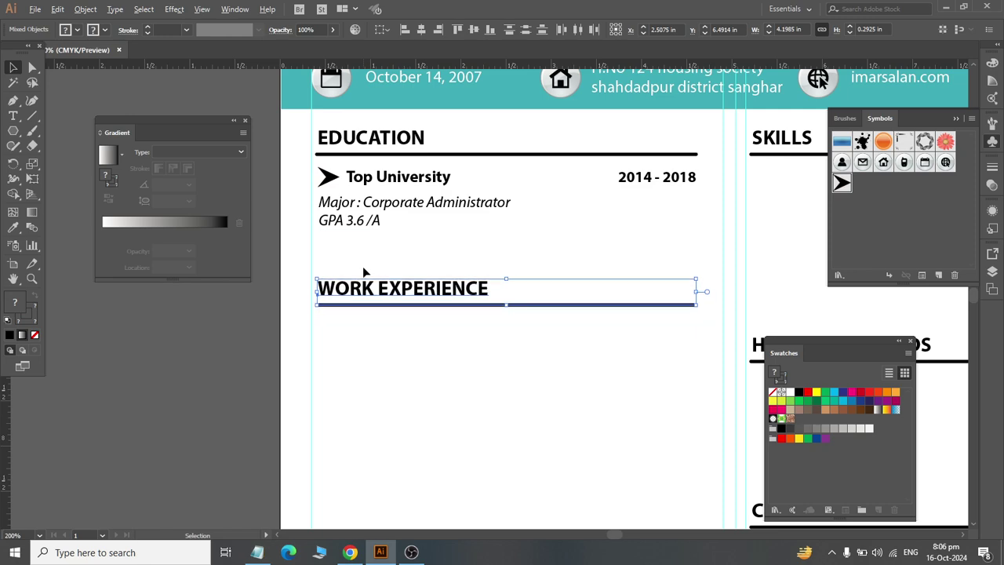
{"action": "key", "text": "Up"}
{"action": "key", "text": "Up"}
{"action": "key", "text": "Up"}
{"action": "key", "text": "Up"}
{"action": "key", "text": "Up"}
{"action": "key", "text": "Up"}
{"action": "key", "text": "Up"}
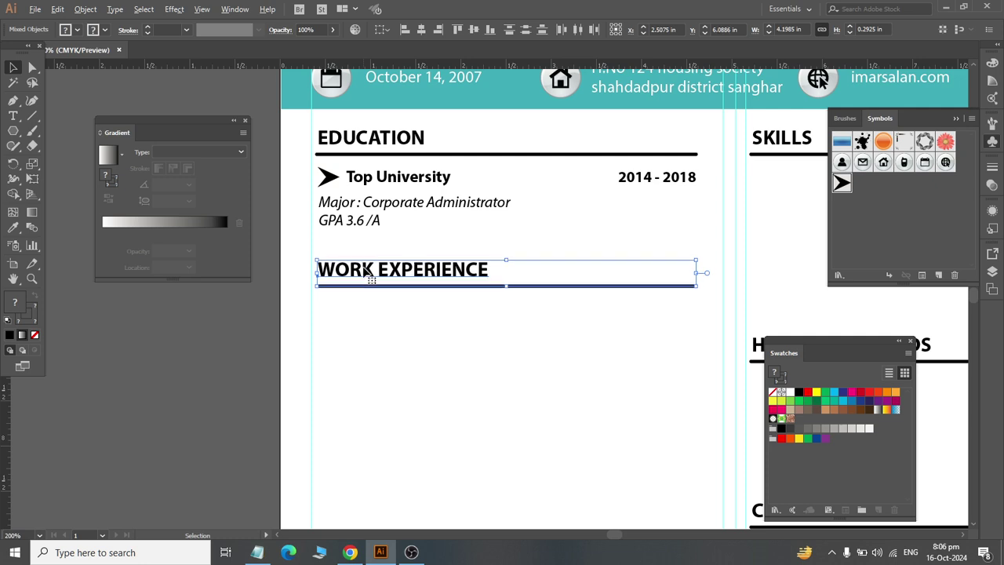
{"action": "left_click", "coordinate": [134, 379]}
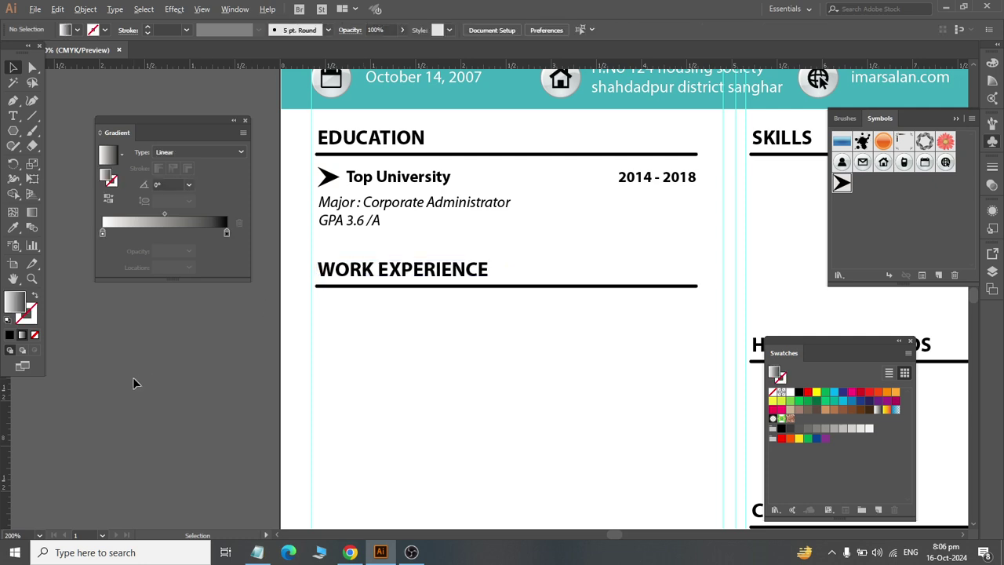
{"action": "key", "text": "alt+Tab"}
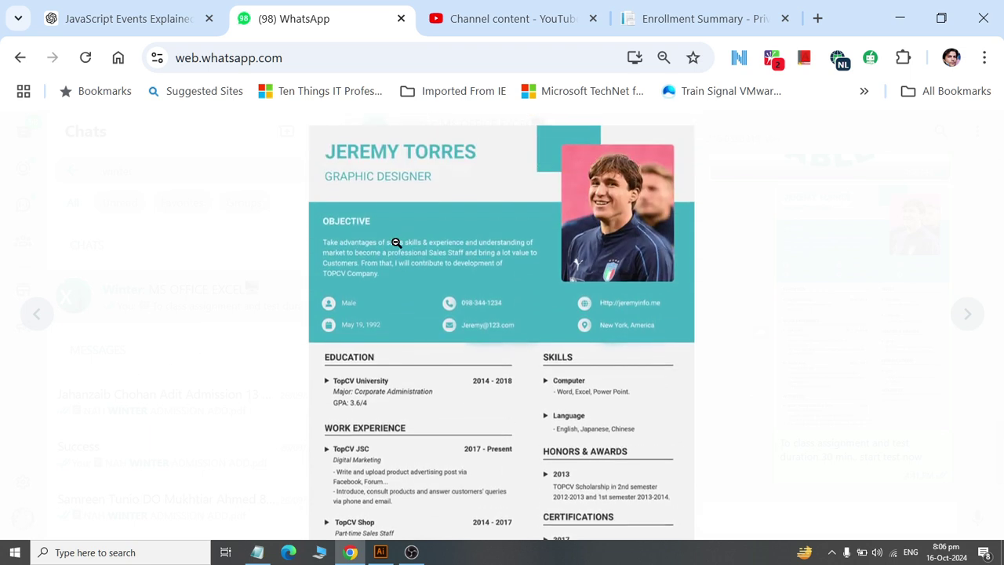
Step: Copy the EDUCATION entry's arrow, title, dates and detail lines straight down to just beneath the WORK EXPERIENCE underline
{"action": "left_click", "coordinate": [400, 310]}
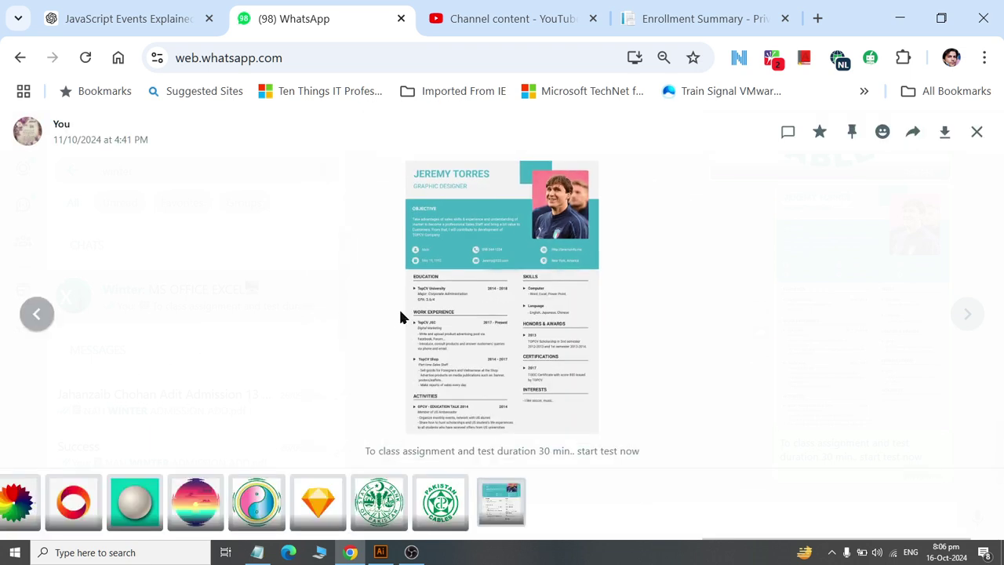
{"action": "key", "text": "alt+Tab"}
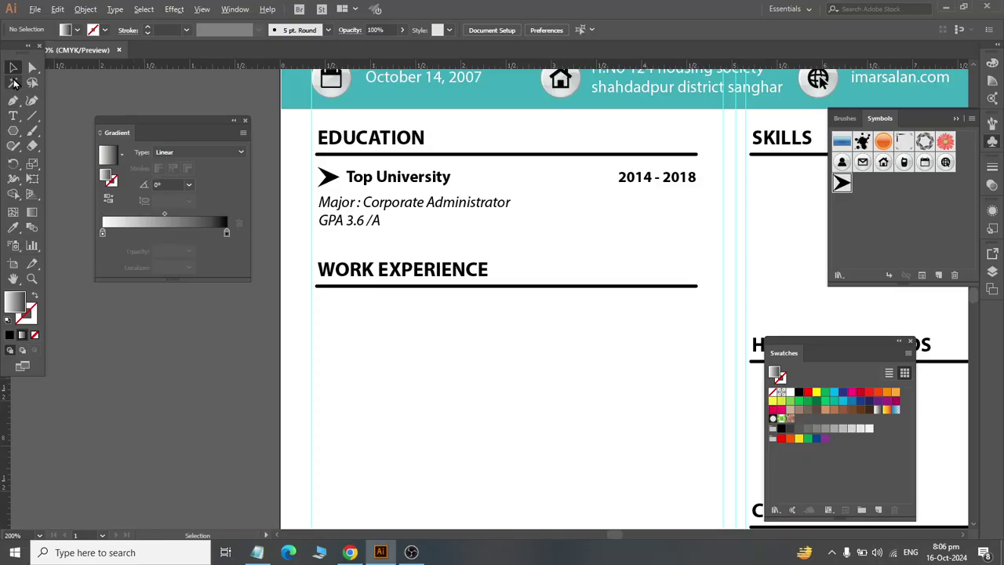
{"action": "left_click", "coordinate": [13, 68]}
{"action": "left_click_drag", "start_coordinate": [328, 245], "coordinate": [695, 168]}
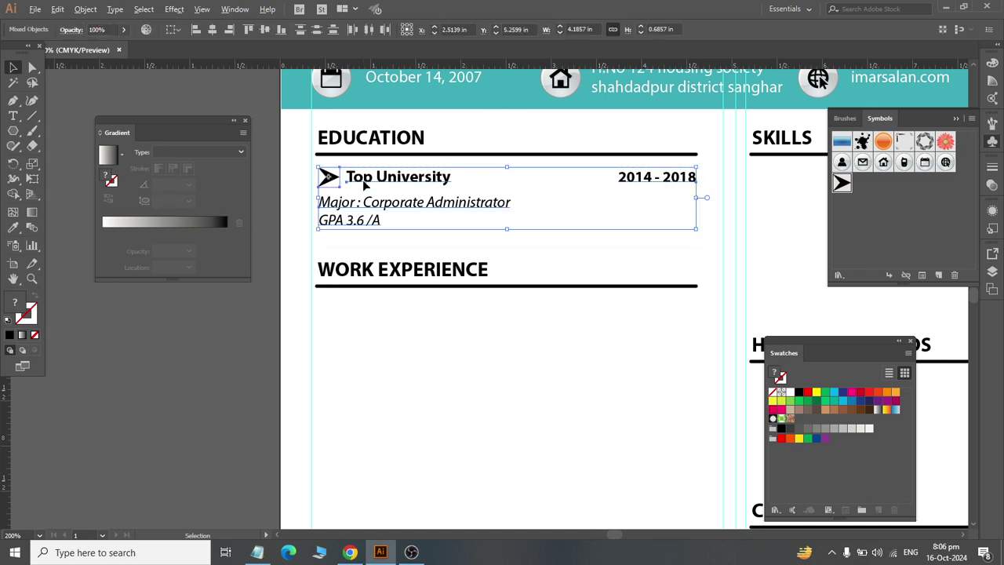
{"action": "left_click_drag", "start_coordinate": [370, 188], "coordinate": [375, 318]}
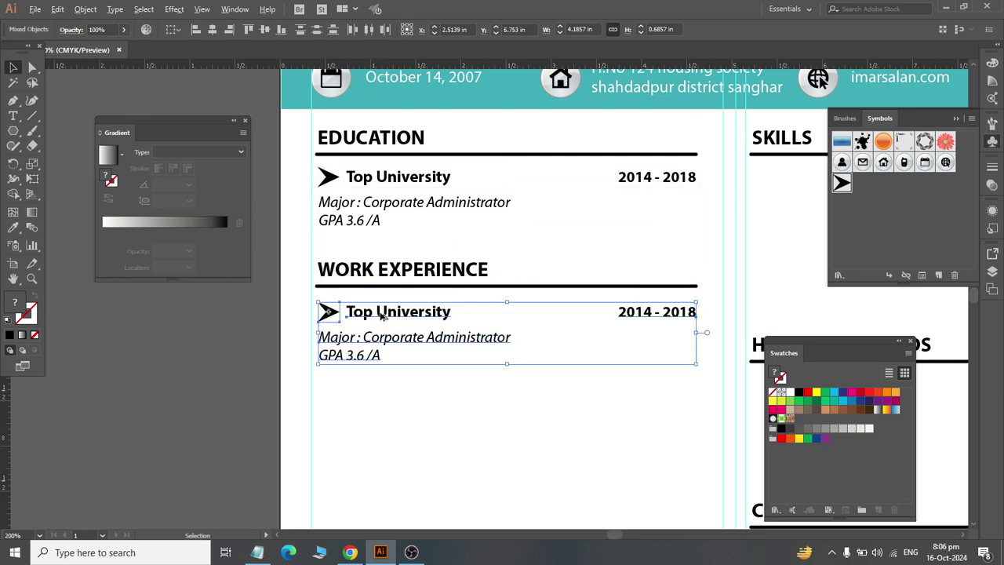
Step: Place a second copy of the entry about 1.5 in below the first one under WORK EXPERIENCE, checking the reference CV
{"action": "key", "text": "alt+Tab"}
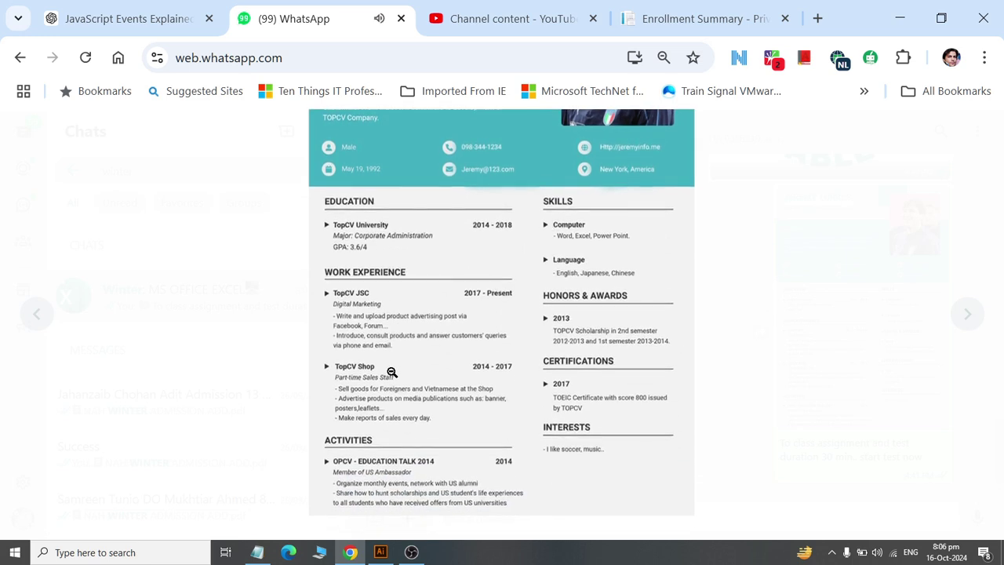
{"action": "key", "text": "alt+Tab"}
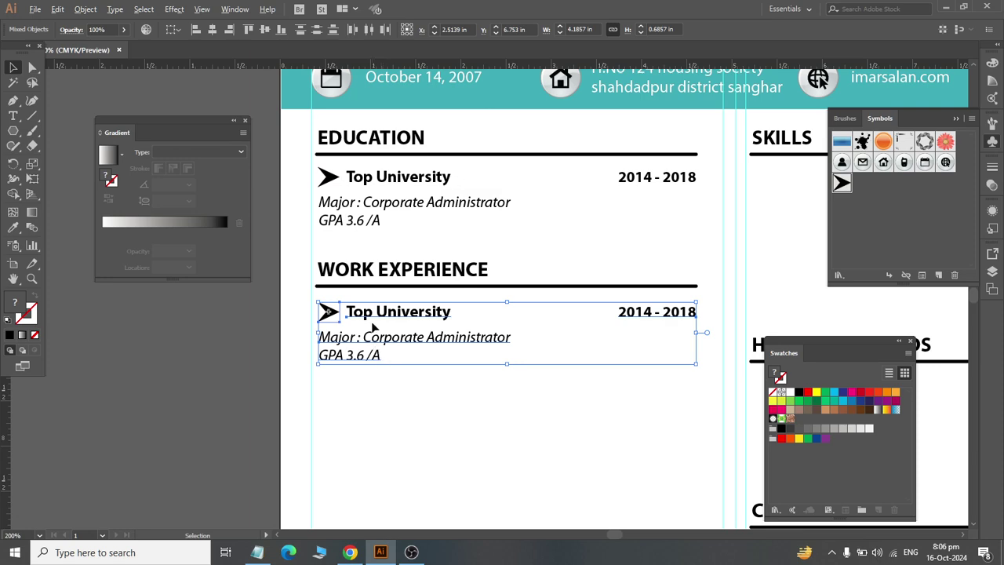
{"action": "scroll", "coordinate": [373, 326], "scroll_direction": "down", "scroll_amount": 2}
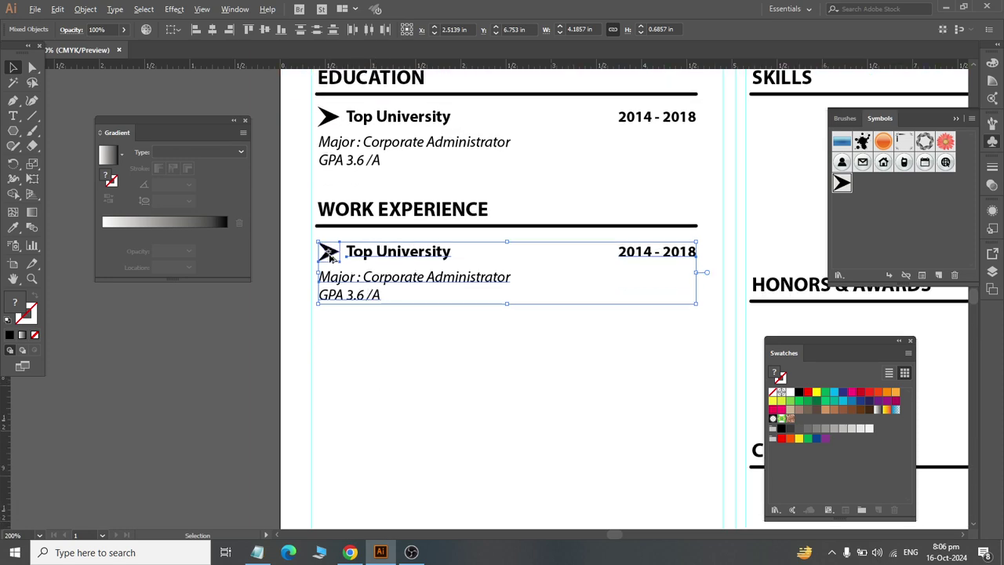
{"action": "left_click_drag", "start_coordinate": [330, 256], "coordinate": [330, 391]}
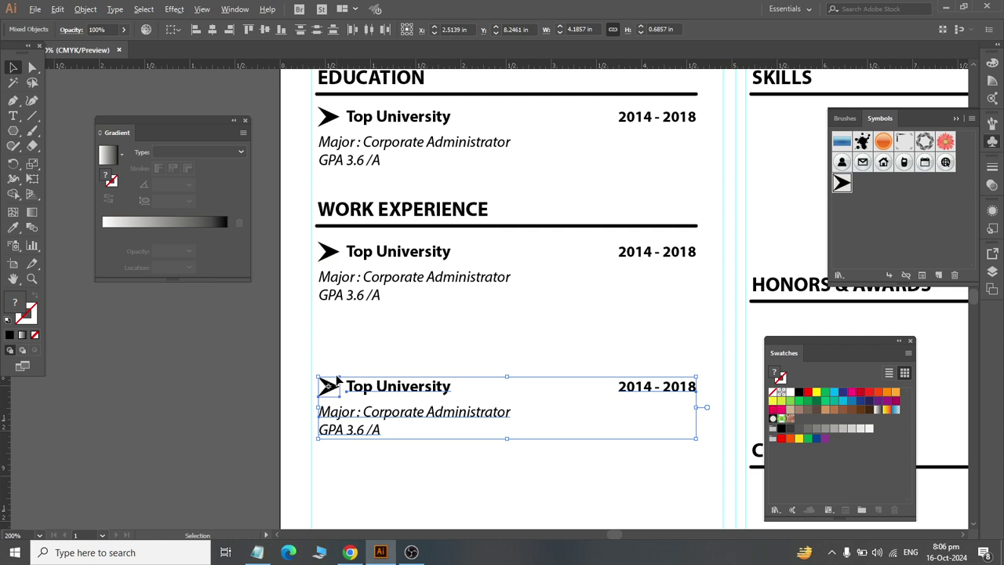
{"action": "key", "text": "alt+Tab"}
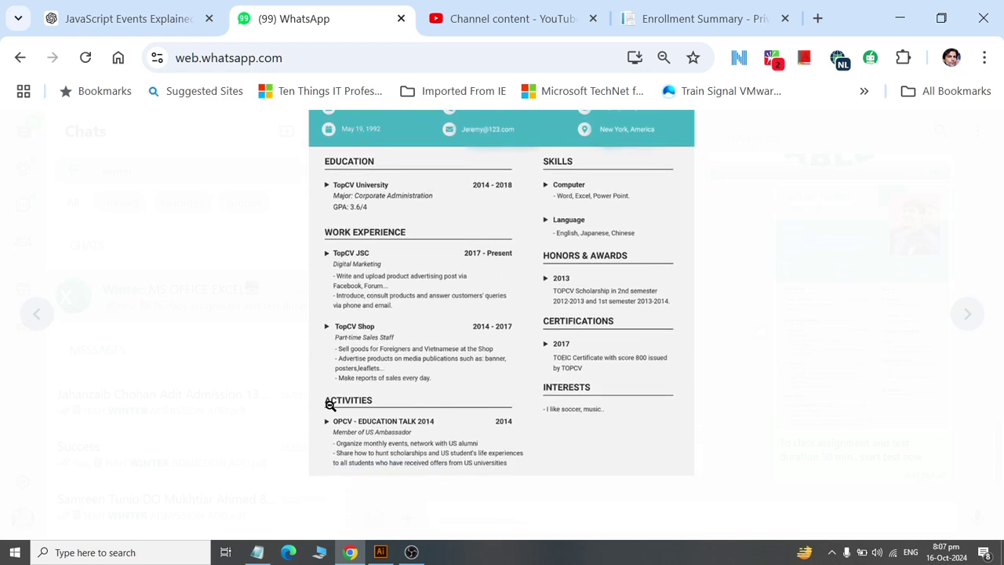
{"action": "key", "text": "alt+Tab"}
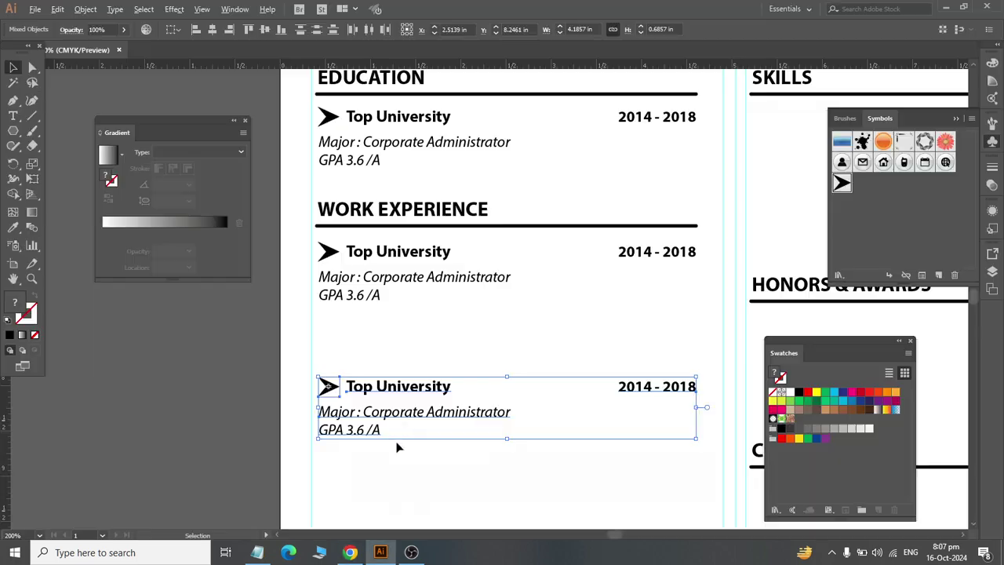
Step: Move the second WORK EXPERIENCE entry down about 0.33 in, closer to the ACTIVITIES heading
{"action": "scroll", "coordinate": [411, 377], "scroll_direction": "down", "scroll_amount": 2}
{"action": "scroll", "coordinate": [411, 376], "scroll_direction": "down", "scroll_amount": 2}
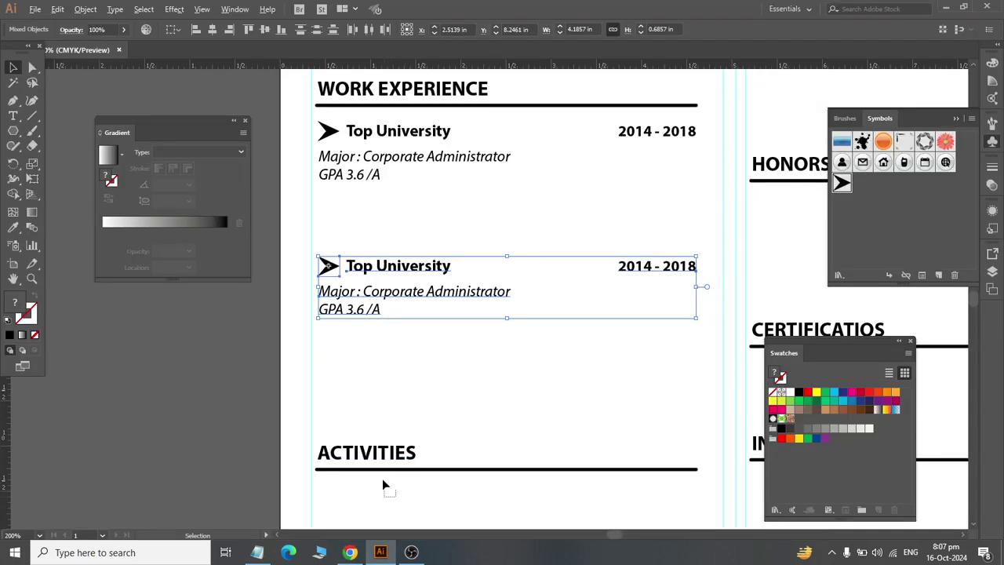
{"action": "left_click", "coordinate": [375, 453]}
{"action": "left_click", "coordinate": [367, 375]}
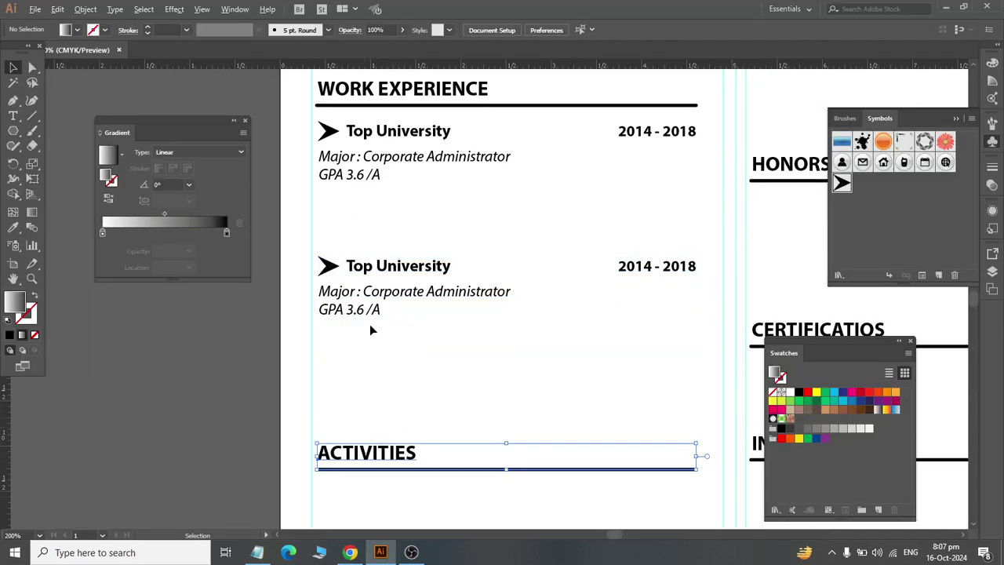
{"action": "left_click_drag", "start_coordinate": [323, 233], "coordinate": [676, 339]}
{"action": "key", "text": "Down"}
{"action": "key", "text": "Down"}
{"action": "key", "text": "Down"}
{"action": "key", "text": "Down"}
{"action": "key", "text": "Down"}
{"action": "key", "text": "Down"}
{"action": "key", "text": "Down"}
{"action": "key", "text": "Down"}
{"action": "key", "text": "Down"}
{"action": "key", "text": "Down"}
{"action": "key", "text": "Down"}
{"action": "key", "text": "Down"}
{"action": "key", "text": "Down"}
{"action": "key", "text": "Down"}
{"action": "key", "text": "Down"}
{"action": "key", "text": "Down"}
{"action": "key", "text": "Down"}
{"action": "key", "text": "Down"}
{"action": "key", "text": "Down"}
{"action": "key", "text": "Down"}
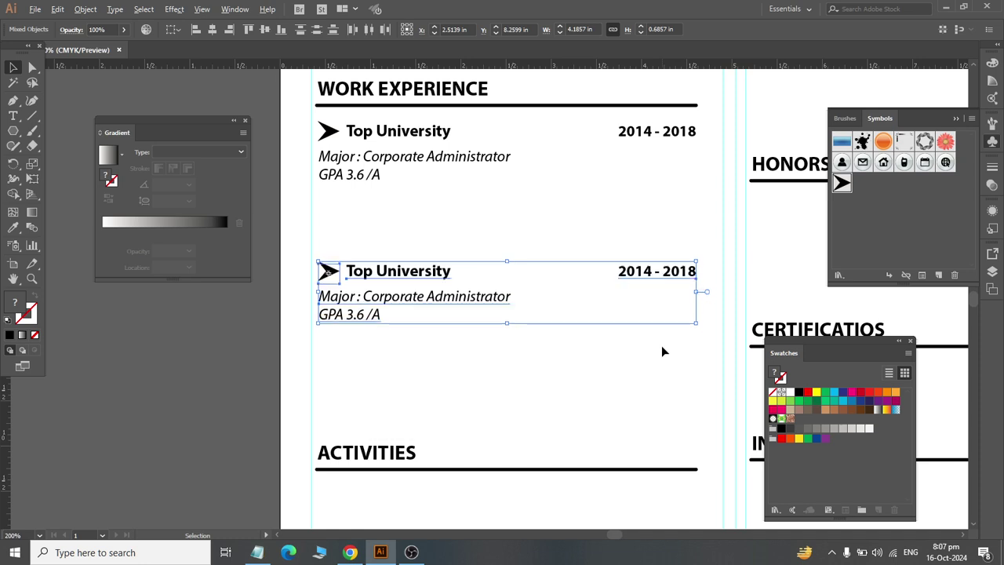
{"action": "key", "text": "Down"}
{"action": "key", "text": "Down"}
{"action": "key", "text": "Down"}
{"action": "key", "text": "Down"}
{"action": "key", "text": "Down"}
{"action": "key", "text": "Down"}
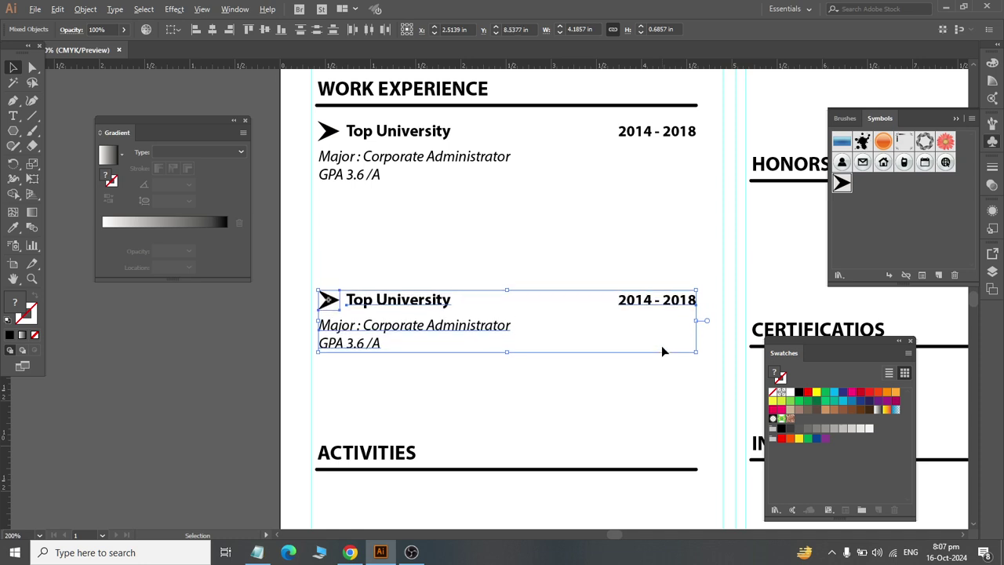
{"action": "scroll", "coordinate": [661, 345], "scroll_direction": "down", "scroll_amount": 4}
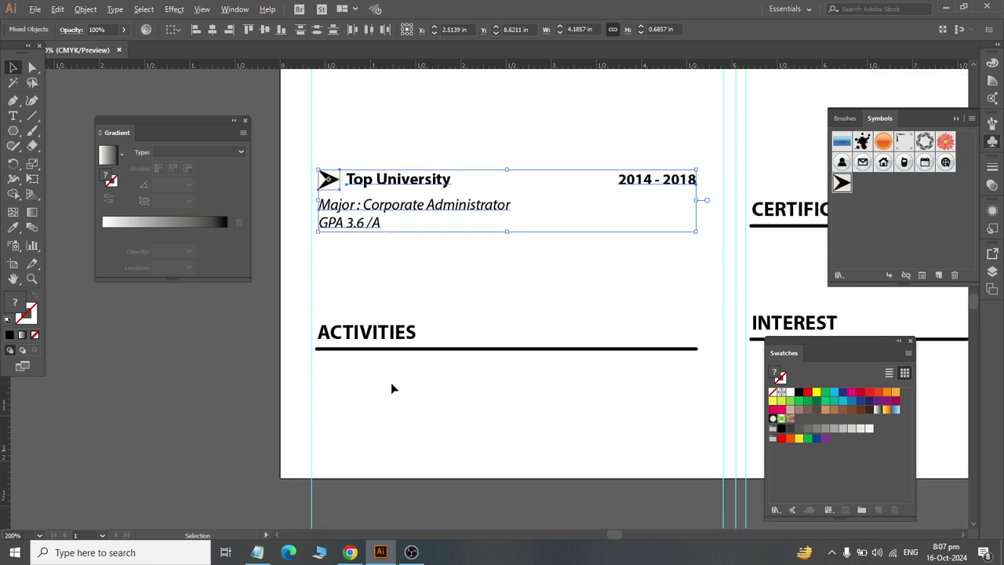
{"action": "key", "text": "Up"}
{"action": "key", "text": "Up"}
{"action": "key", "text": "Up"}
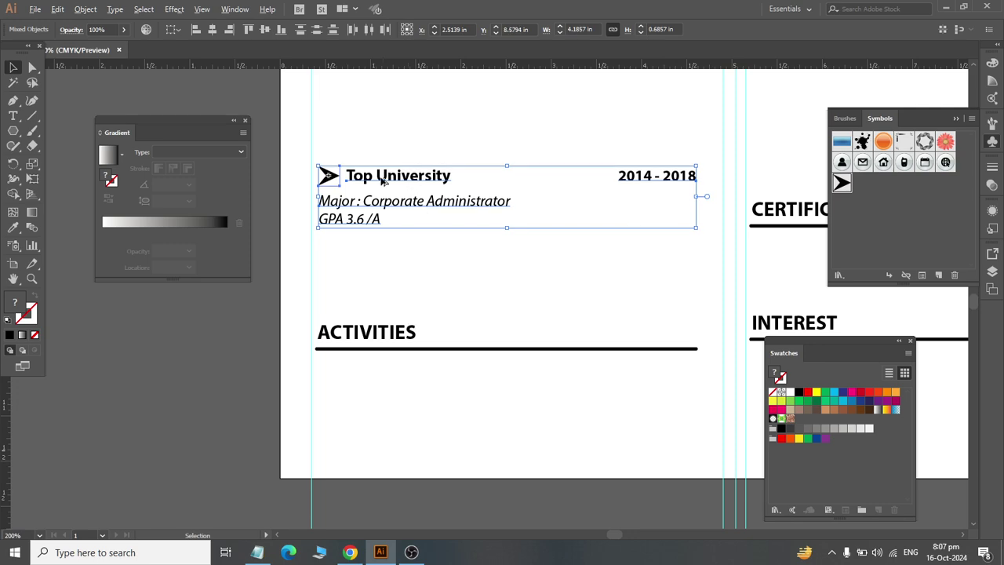
Step: Copy the second WORK EXPERIENCE entry to just beneath the ACTIVITIES underline and compare it with the reference CV
{"action": "left_click_drag", "start_coordinate": [383, 180], "coordinate": [382, 376]}
{"action": "left_click", "coordinate": [237, 335]}
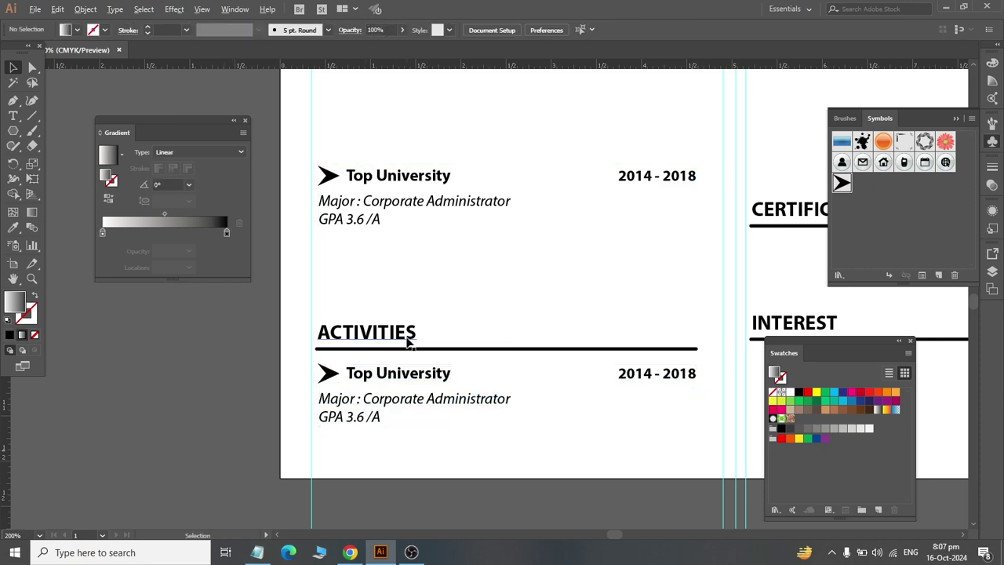
{"action": "key", "text": "alt+Tab"}
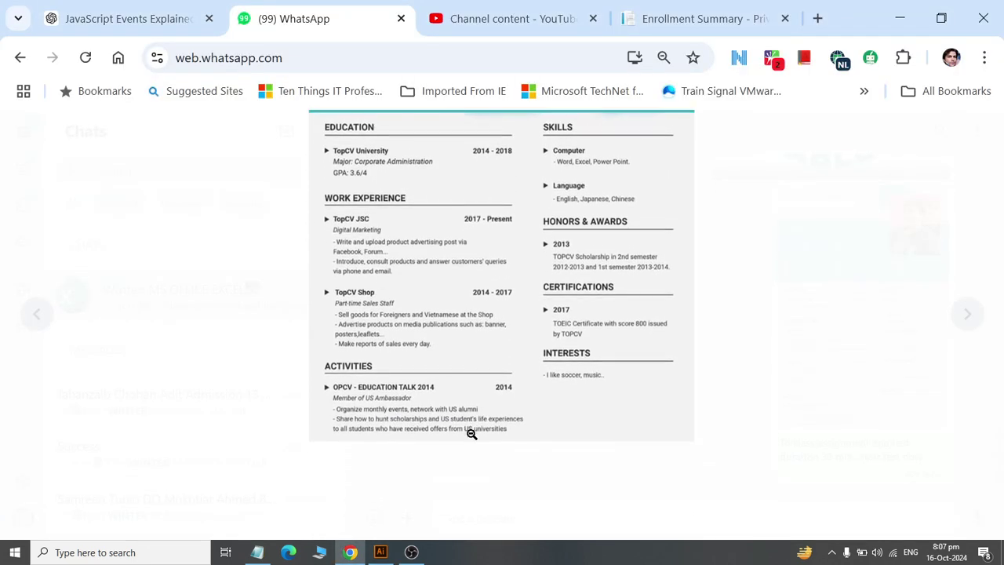
{"action": "key", "text": "alt+Tab"}
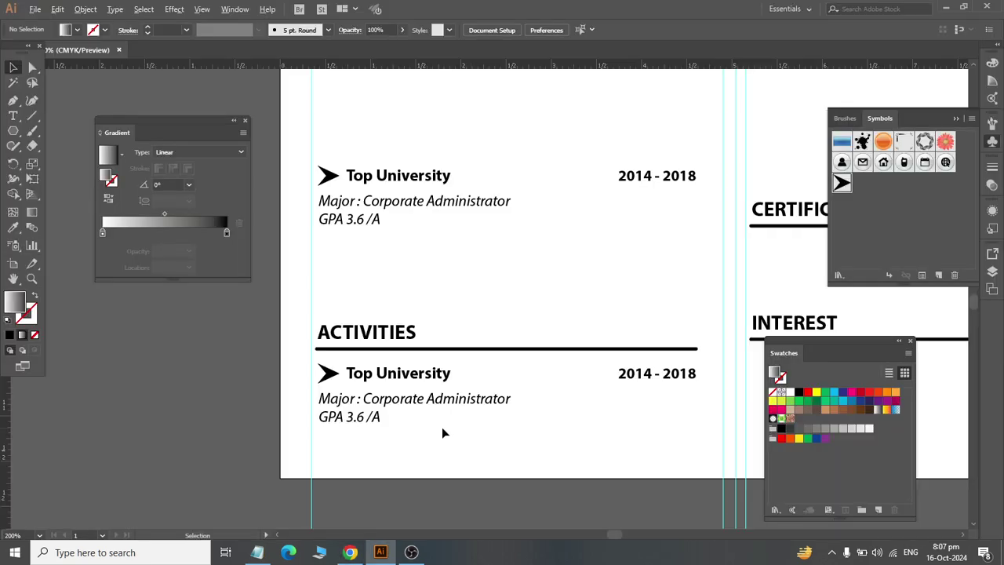
Step: Move the ACTIVITIES heading, its underline and its entry up together by about 0.06 in
{"action": "left_click_drag", "start_coordinate": [320, 299], "coordinate": [701, 463]}
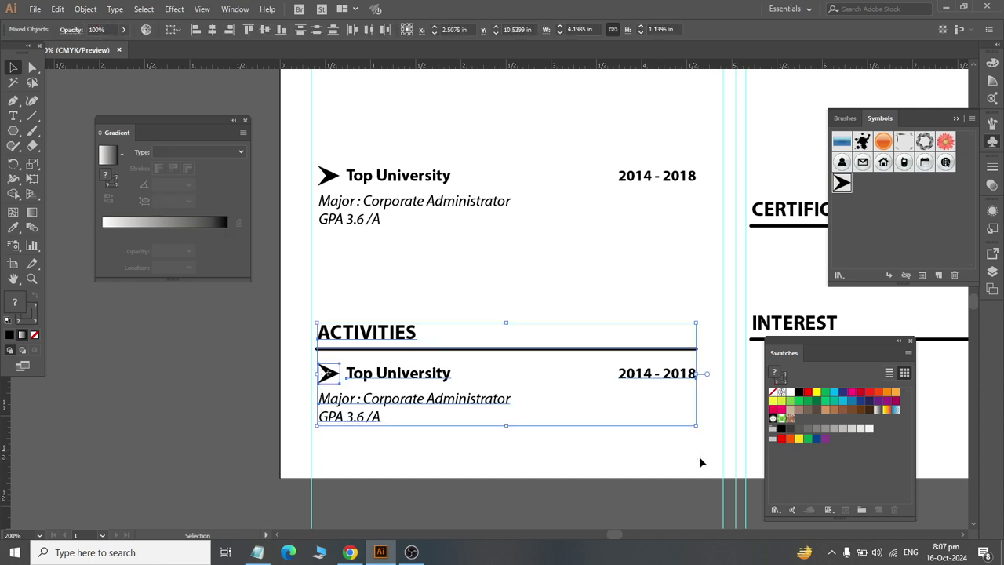
{"action": "key", "text": "Up"}
{"action": "key", "text": "Up"}
{"action": "key", "text": "Up"}
{"action": "key", "text": "Up"}
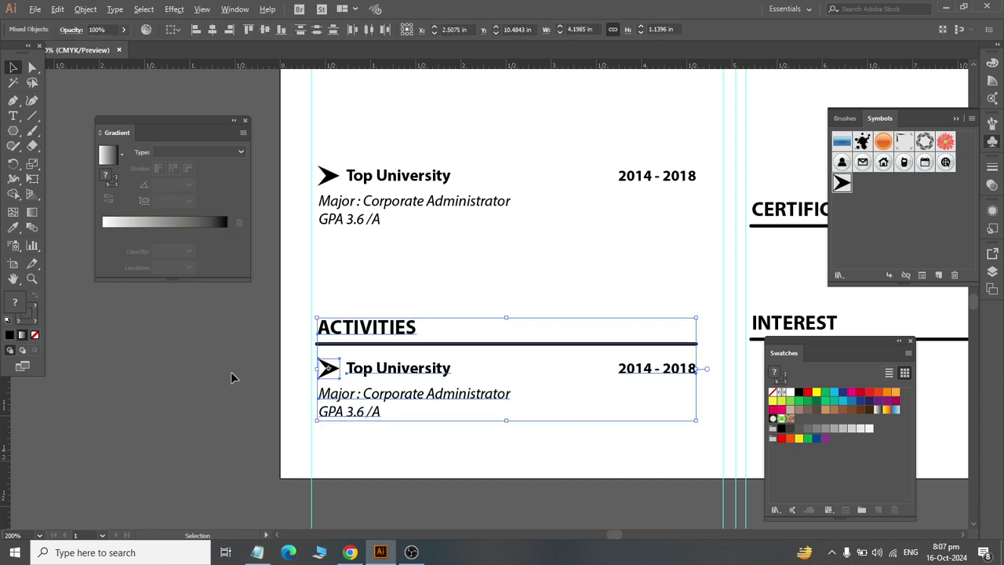
{"action": "left_click", "coordinate": [230, 376]}
Step: Compare the whole page's section layout with the reference CV, including the entries under SKILLS, HONORS & AWARDS and CERTIFICATIONS
{"action": "scroll", "coordinate": [446, 234], "scroll_direction": "up", "scroll_amount": 5}
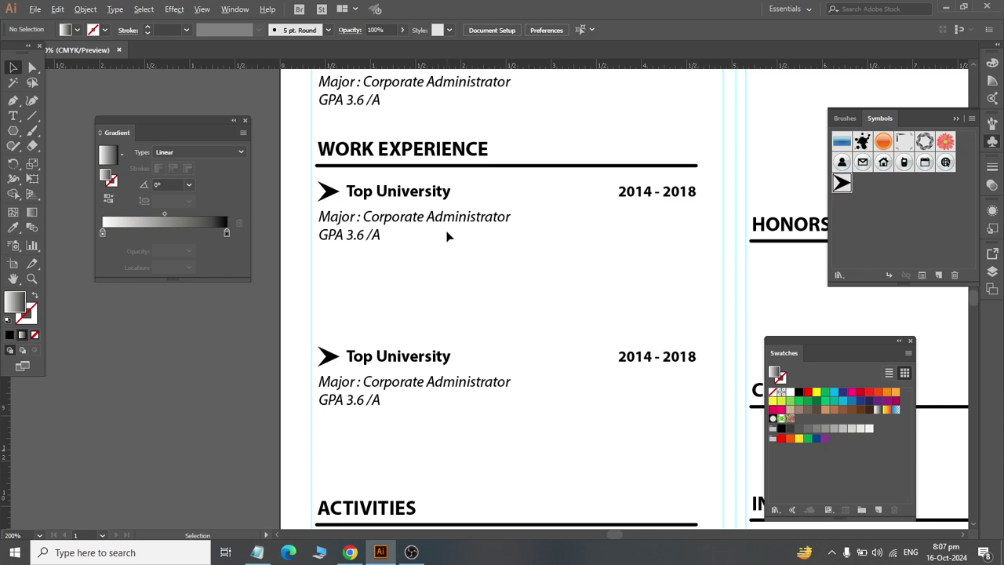
{"action": "scroll", "coordinate": [447, 235], "scroll_direction": "down", "scroll_amount": 2}
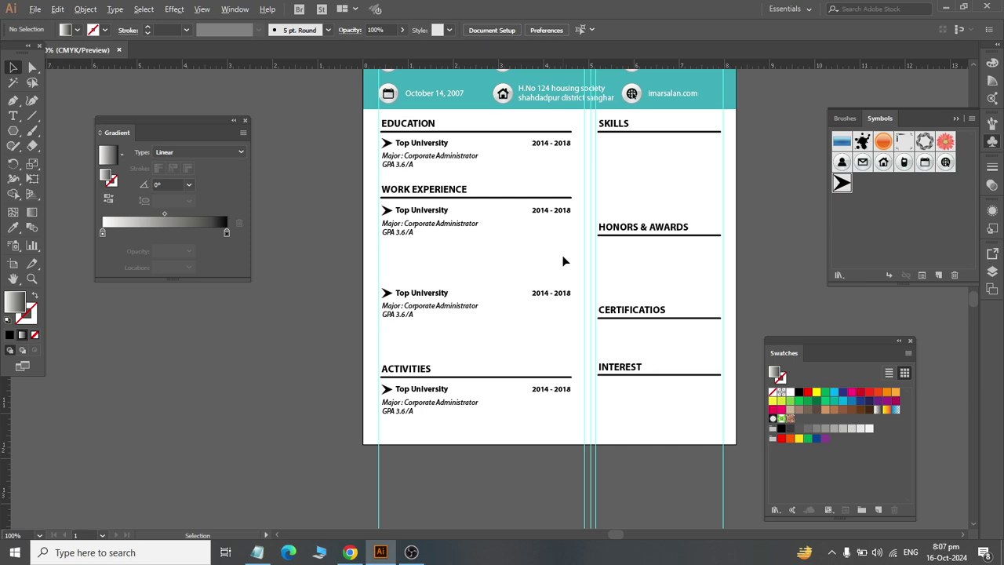
{"action": "key", "text": "alt+Tab"}
{"action": "scroll", "coordinate": [563, 257], "scroll_direction": "up", "scroll_amount": 1}
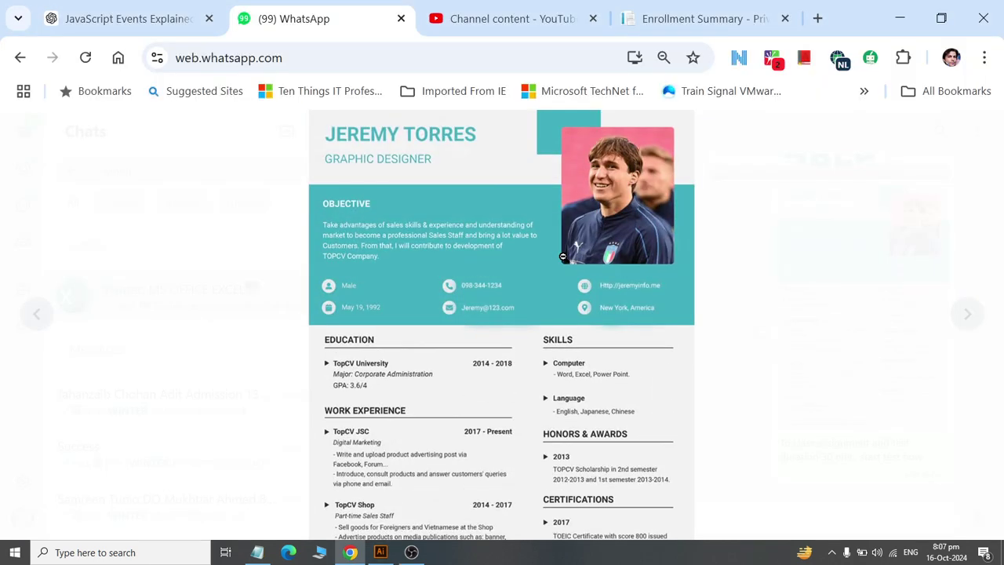
{"action": "scroll", "coordinate": [650, 417], "scroll_direction": "down", "scroll_amount": 5}
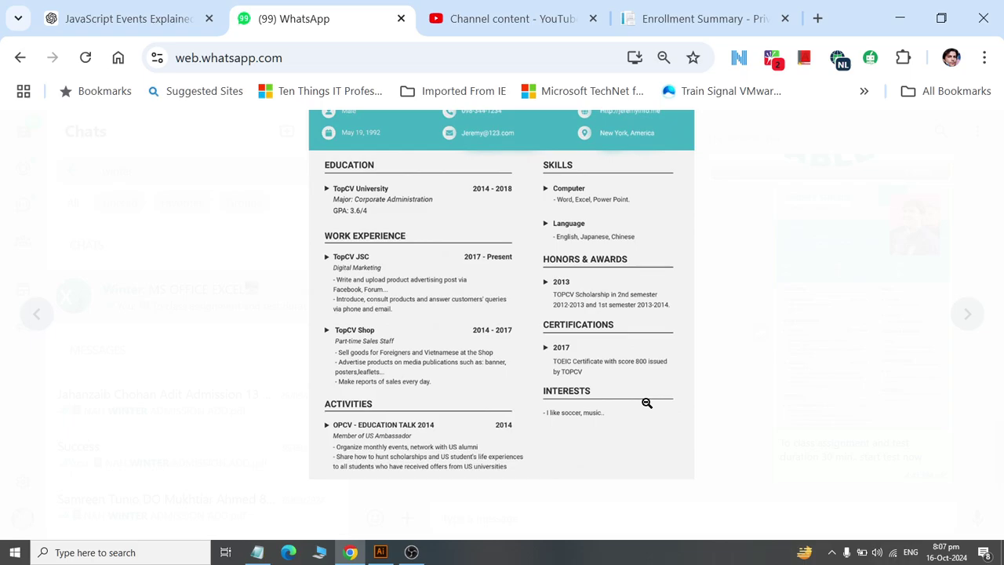
{"action": "key", "text": "alt+Tab"}
{"action": "key", "text": "alt+Tab"}
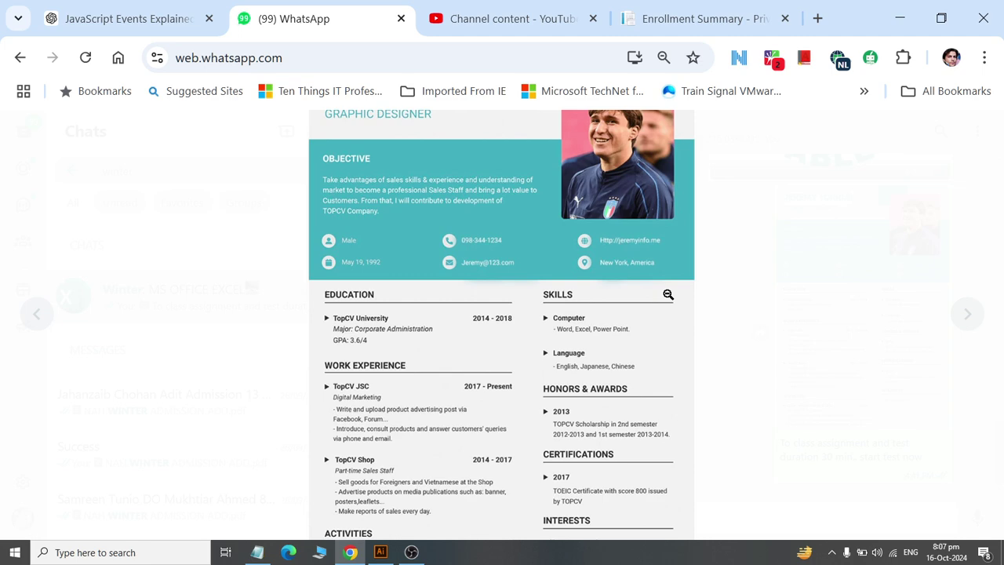
{"action": "key", "text": "alt+Tab"}
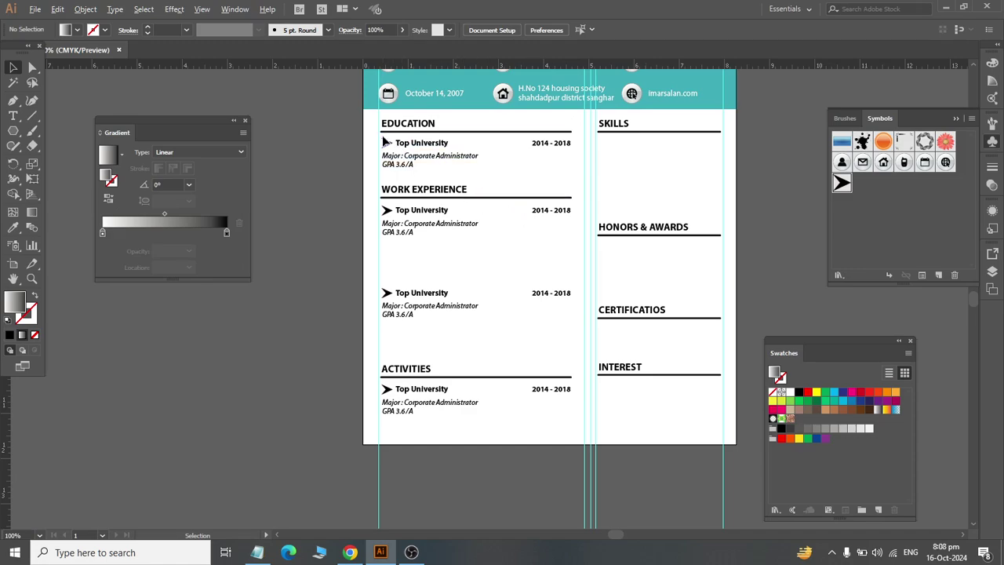
{"action": "key", "text": "alt+Tab"}
{"action": "scroll", "coordinate": [407, 188], "scroll_direction": "down", "scroll_amount": 3}
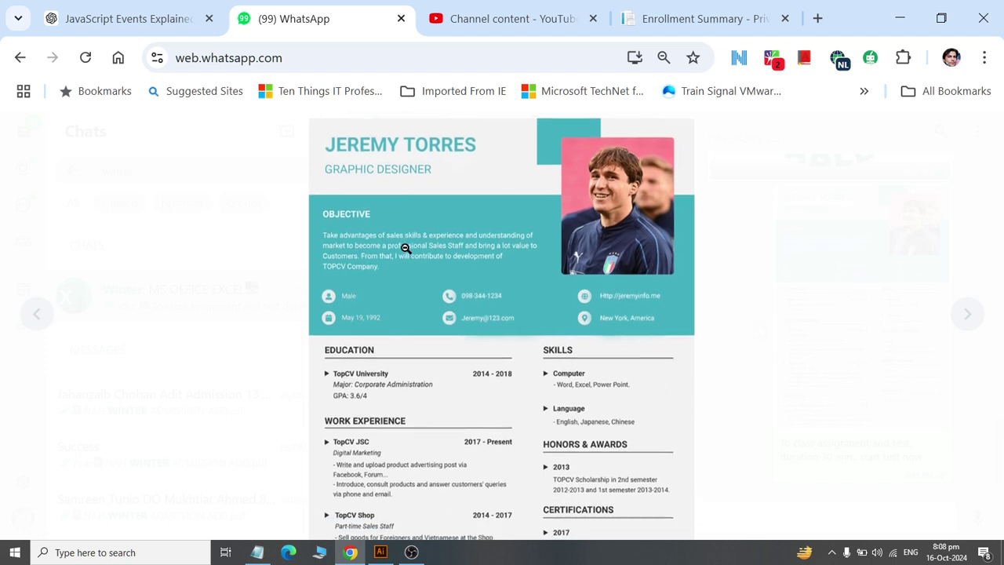
{"action": "key", "text": "alt+Tab"}
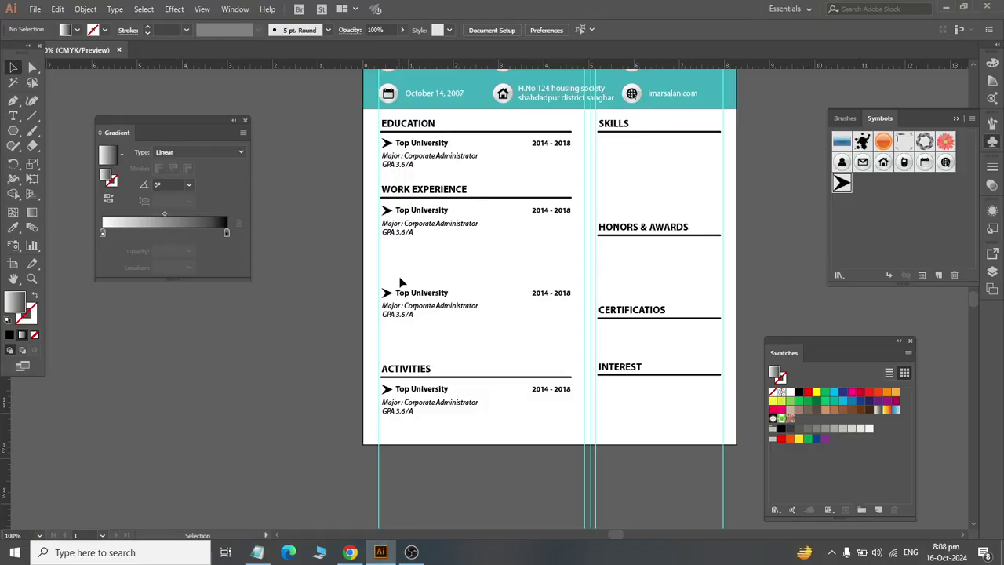
{"action": "scroll", "coordinate": [414, 160], "scroll_direction": "up", "scroll_amount": 3}
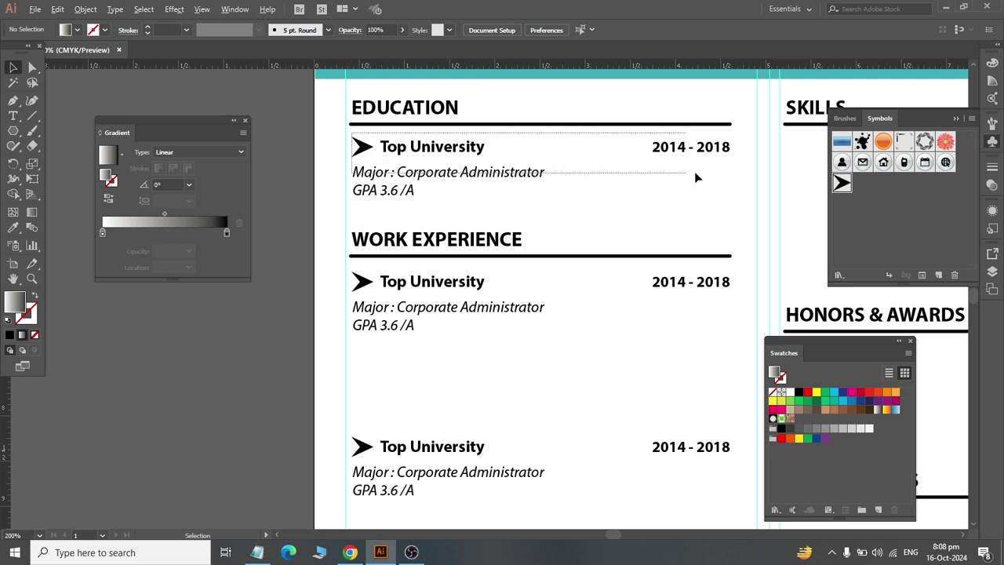
{"action": "left_click", "coordinate": [740, 166]}
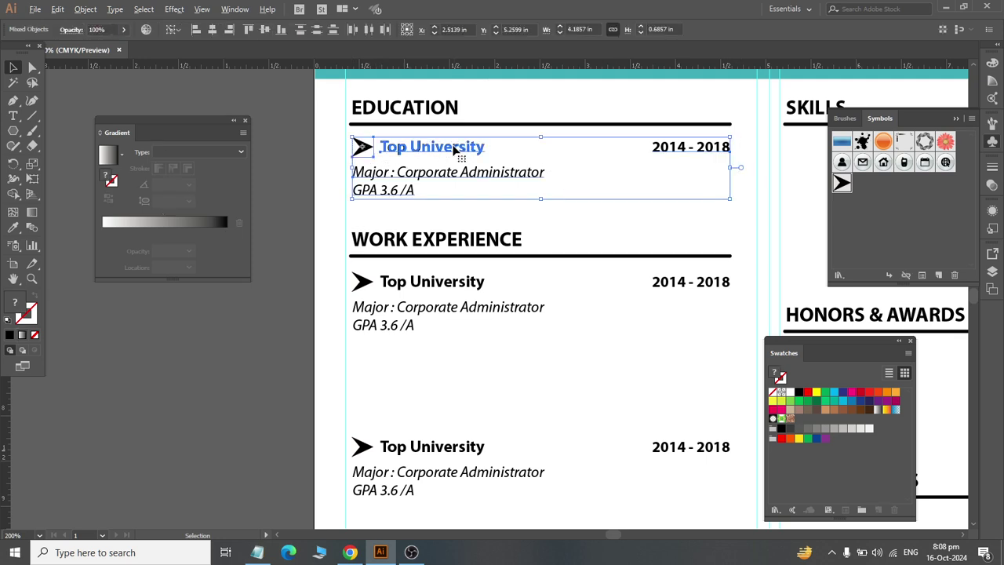
{"action": "left_click", "coordinate": [282, 153]}
{"action": "left_click", "coordinate": [361, 147]}
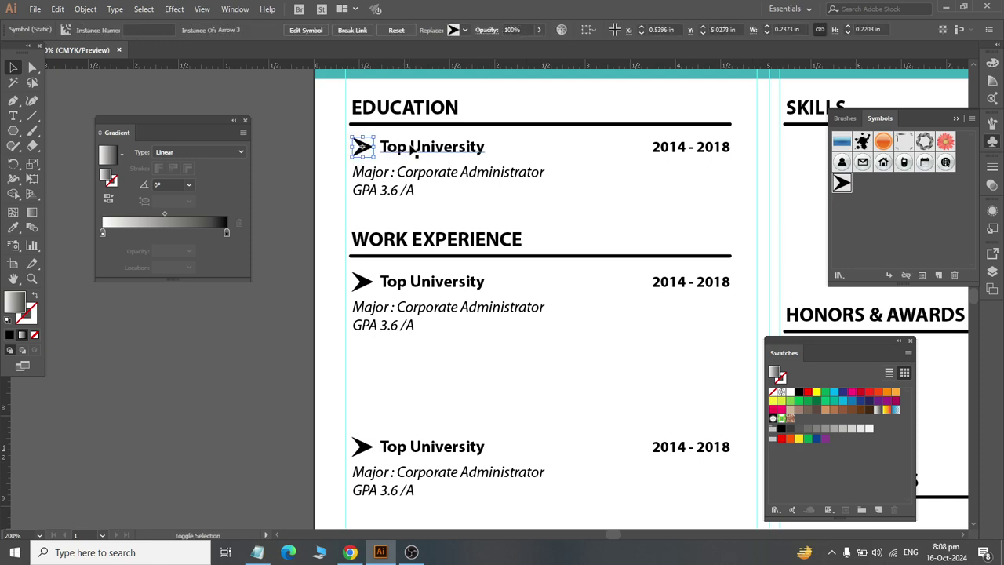
{"action": "left_click", "coordinate": [414, 149], "text": "shift"}
{"action": "scroll", "coordinate": [448, 164], "scroll_direction": "right", "scroll_amount": 3}
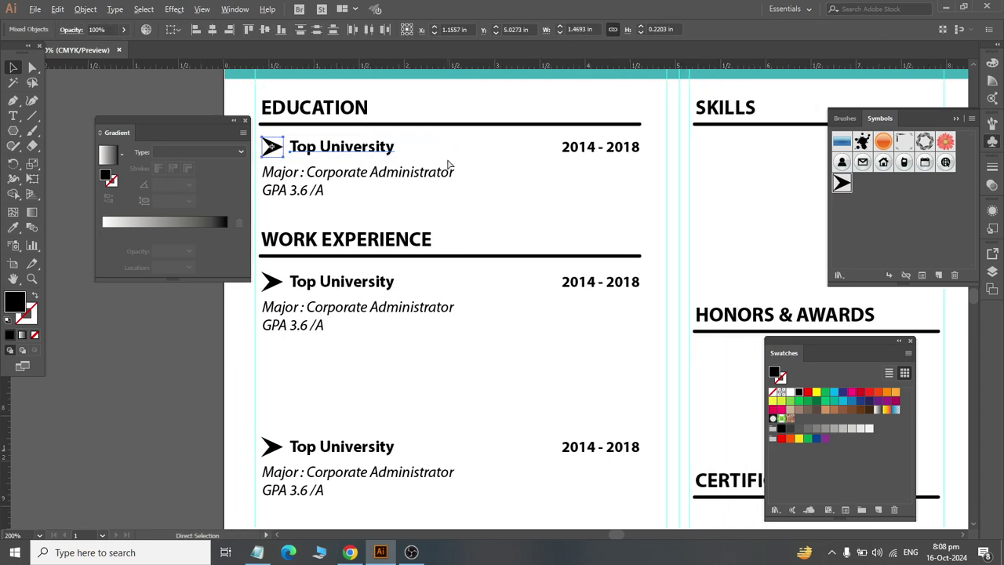
{"action": "scroll", "coordinate": [401, 183], "scroll_direction": "left", "scroll_amount": 3}
{"action": "key", "text": "v"}
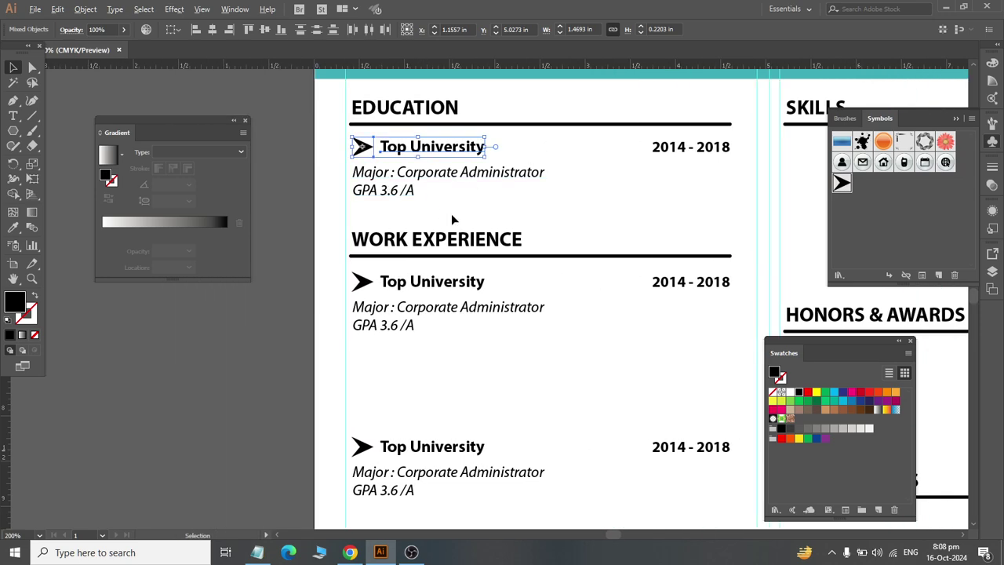
{"action": "left_click_drag", "start_coordinate": [453, 214], "coordinate": [357, 135]}
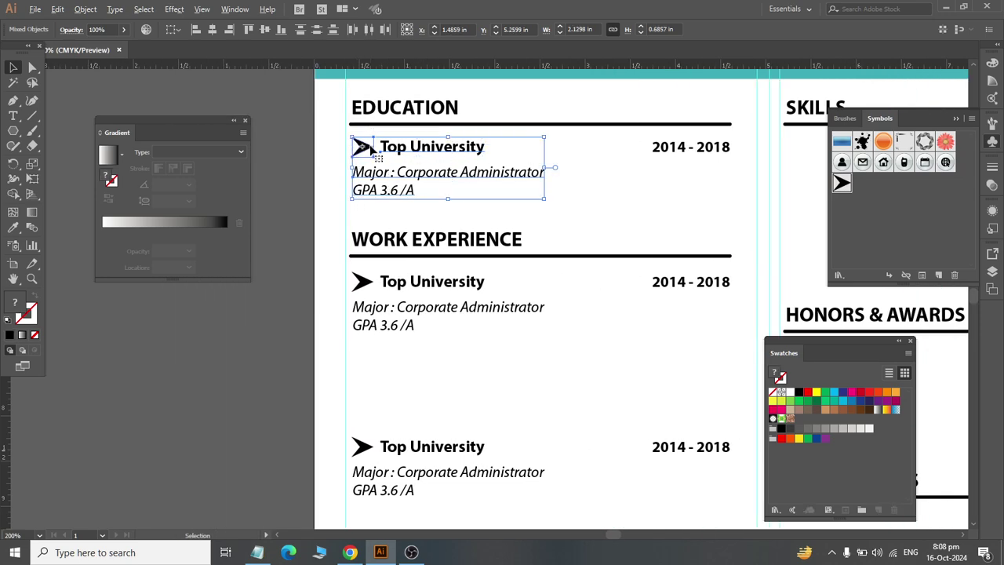
{"action": "scroll", "coordinate": [368, 149], "scroll_direction": "right", "scroll_amount": 3}
{"action": "scroll", "coordinate": [369, 150], "scroll_direction": "right", "scroll_amount": 2}
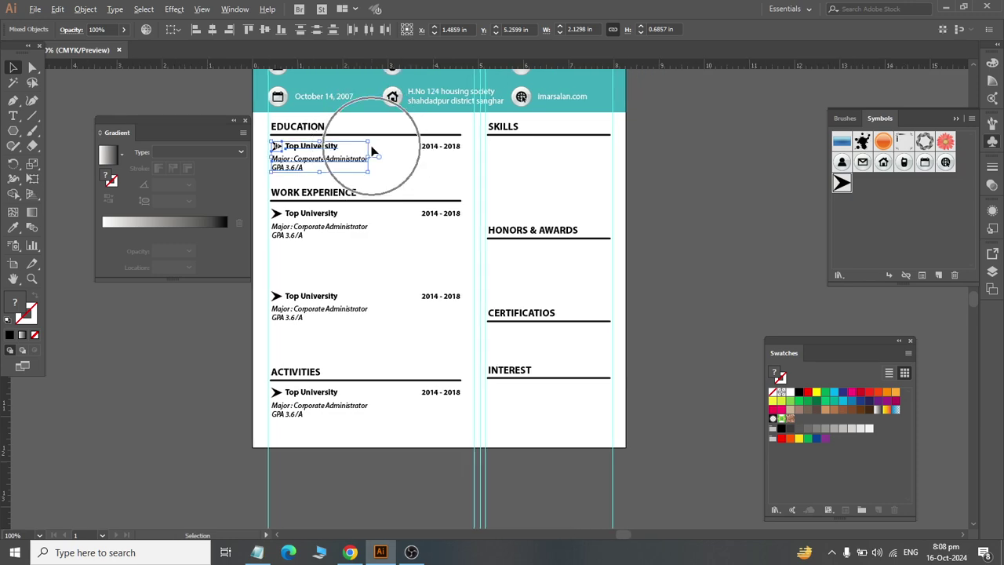
Step: Close the Gradient panel and copy the EDUCATION entry, without its dates, to just beneath the SKILLS underline
{"action": "left_click", "coordinate": [135, 115]}
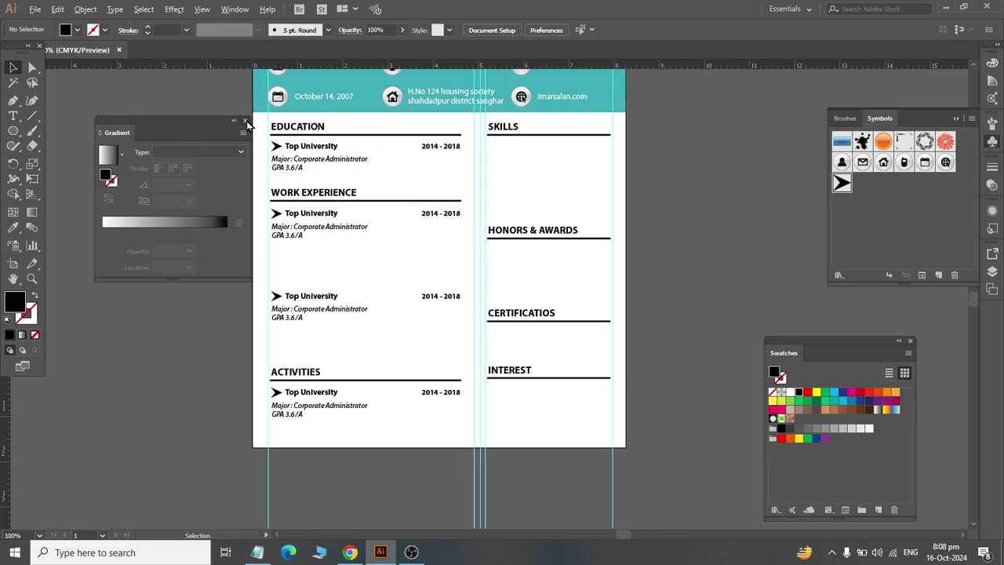
{"action": "left_click", "coordinate": [244, 121]}
{"action": "key", "text": "ctrl+plus"}
{"action": "left_click_drag", "start_coordinate": [433, 203], "coordinate": [604, 189]}
{"action": "scroll", "coordinate": [596, 190], "scroll_direction": "right", "scroll_amount": 4}
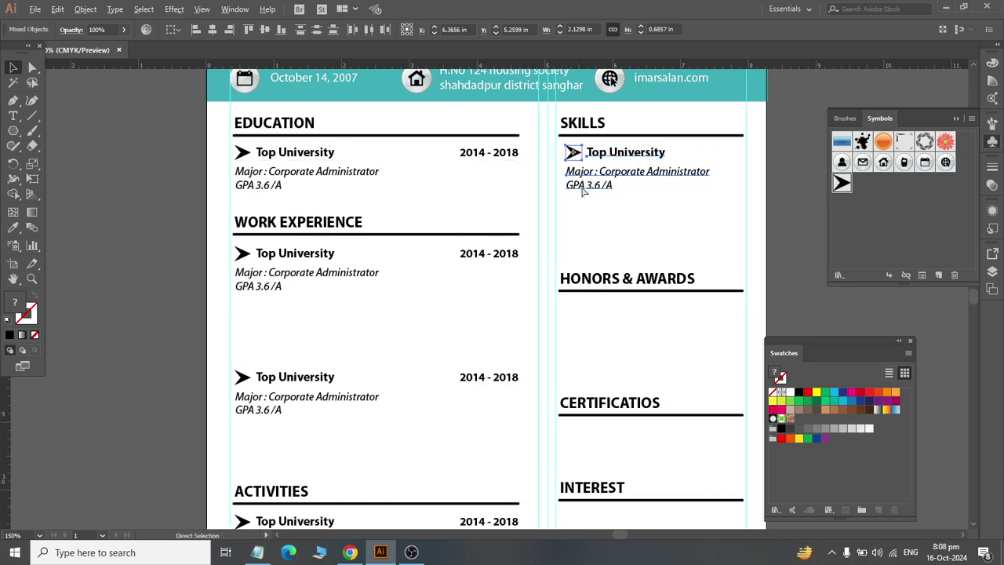
{"action": "scroll", "coordinate": [582, 192], "scroll_direction": "right", "scroll_amount": 2}
{"action": "left_click", "coordinate": [659, 152]}
Step: Check the SKILLS section of the reference CV and replace the copied entry's title with "Computer"
{"action": "scroll", "coordinate": [477, 157], "scroll_direction": "up", "scroll_amount": 3}
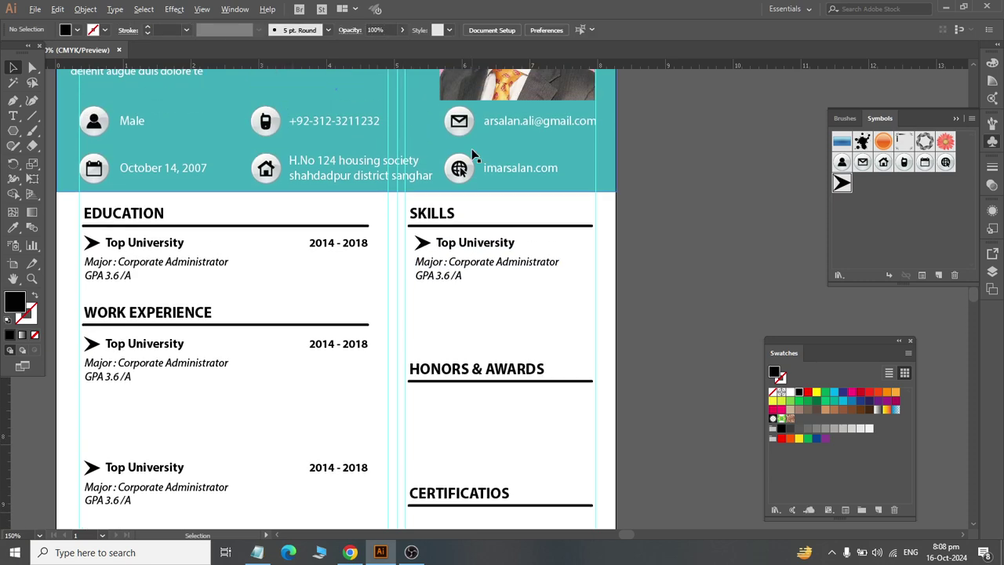
{"action": "key", "text": "alt+Tab"}
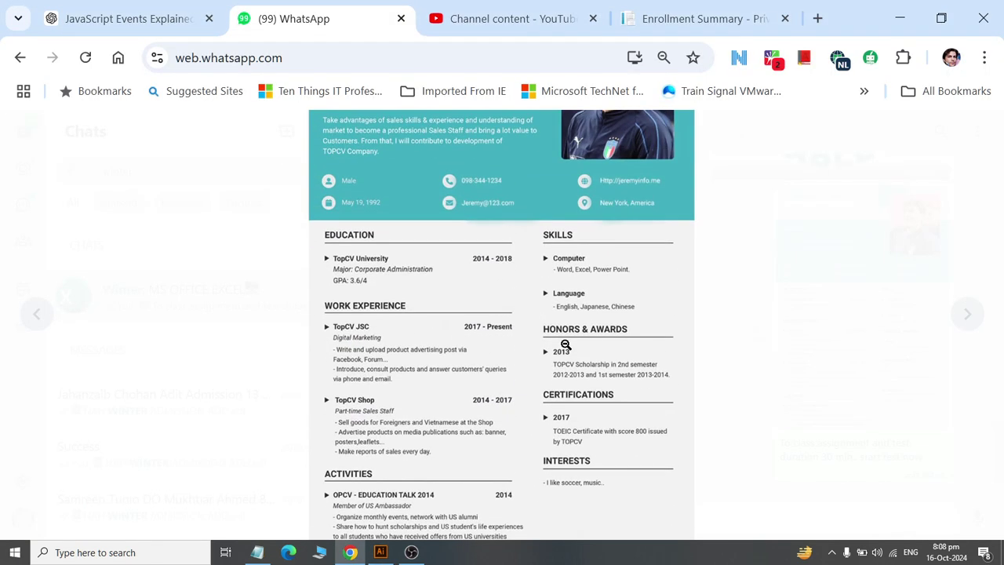
{"action": "key", "text": "alt+Tab"}
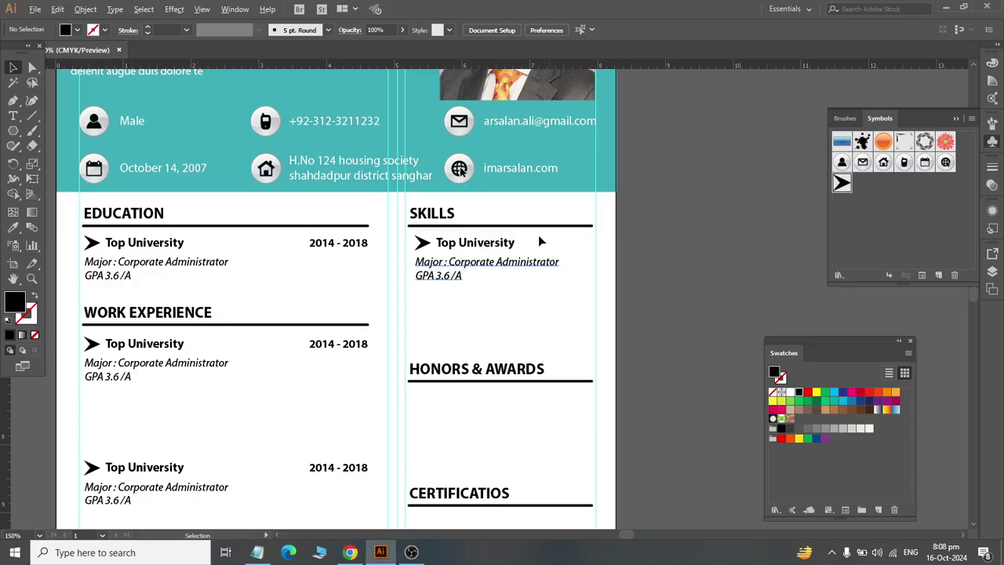
{"action": "triple_click", "coordinate": [475, 245]}
{"action": "type", "text": "Computer"}
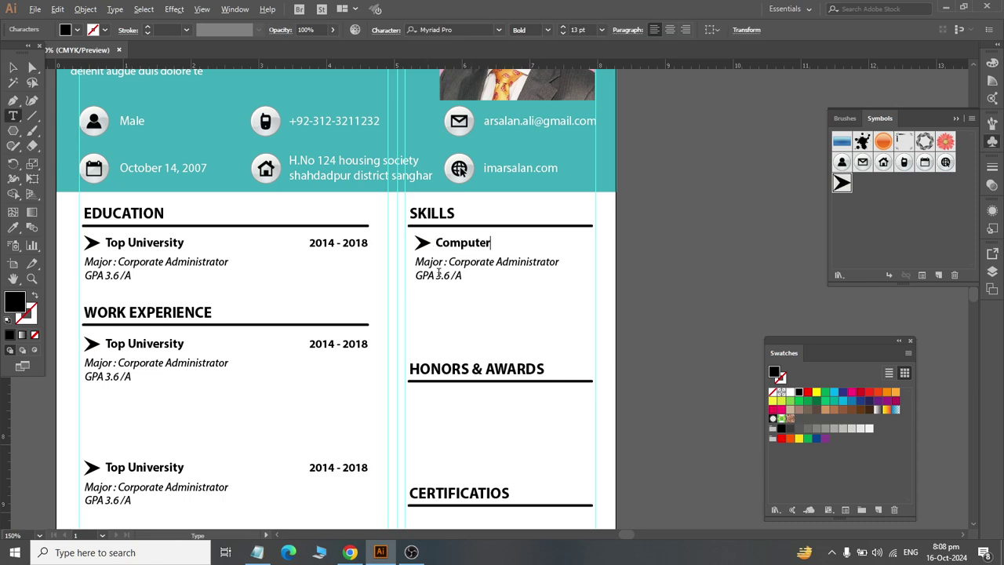
Step: Replace the details under Computer with "word, Excel, Powerpoint, Access" and, on a second line, "internet communuications"
{"action": "left_click", "coordinate": [448, 275]}
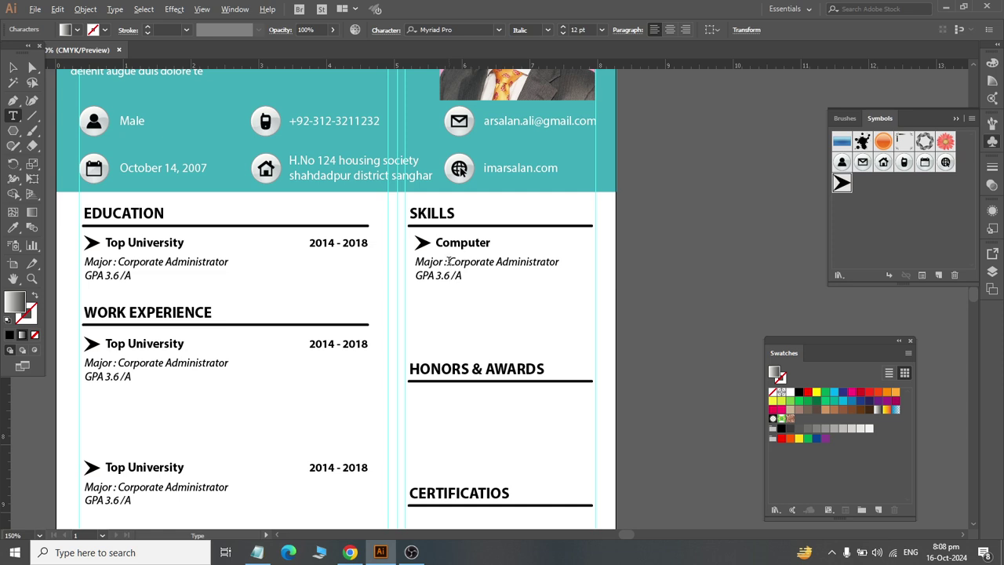
{"action": "triple_click", "coordinate": [449, 261]}
{"action": "type", "text": "word, Excel, Powerpoint, Access"}
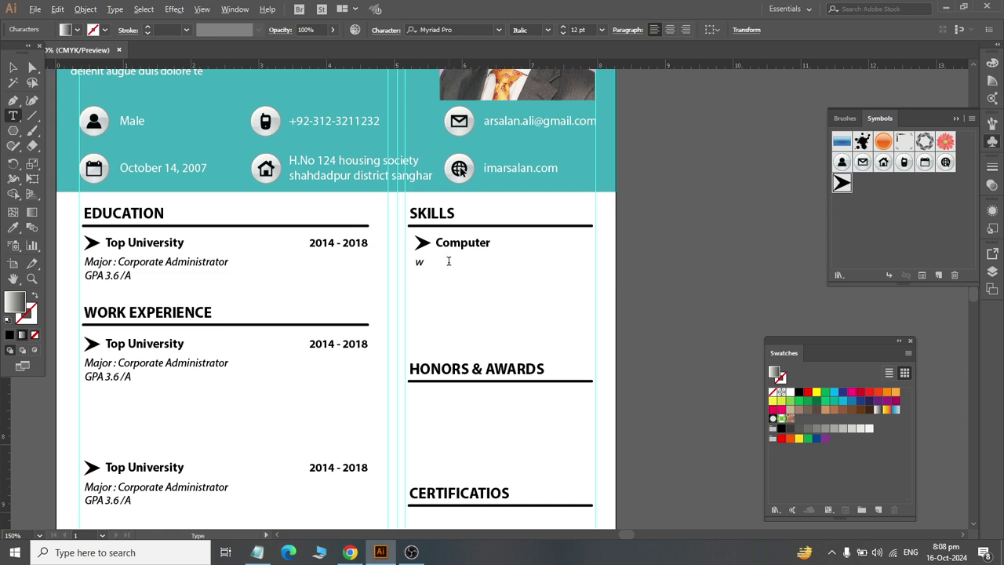
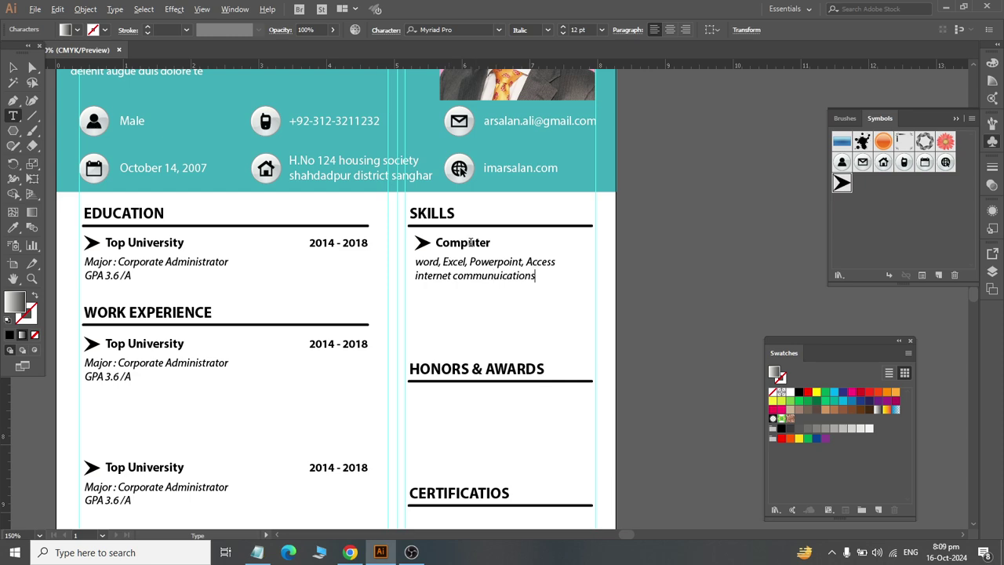
{"action": "key", "text": "Escape"}
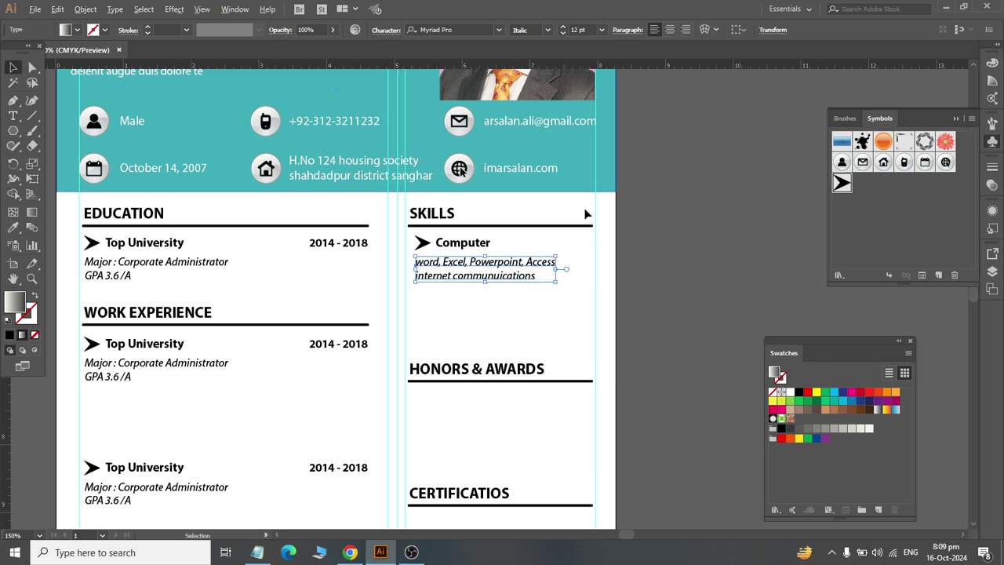
{"action": "left_click", "coordinate": [682, 274]}
Step: Indent the Computer entry's details about 0.4 in to the right, comparing the indentation with the reference CV
{"action": "key", "text": "alt+Tab"}
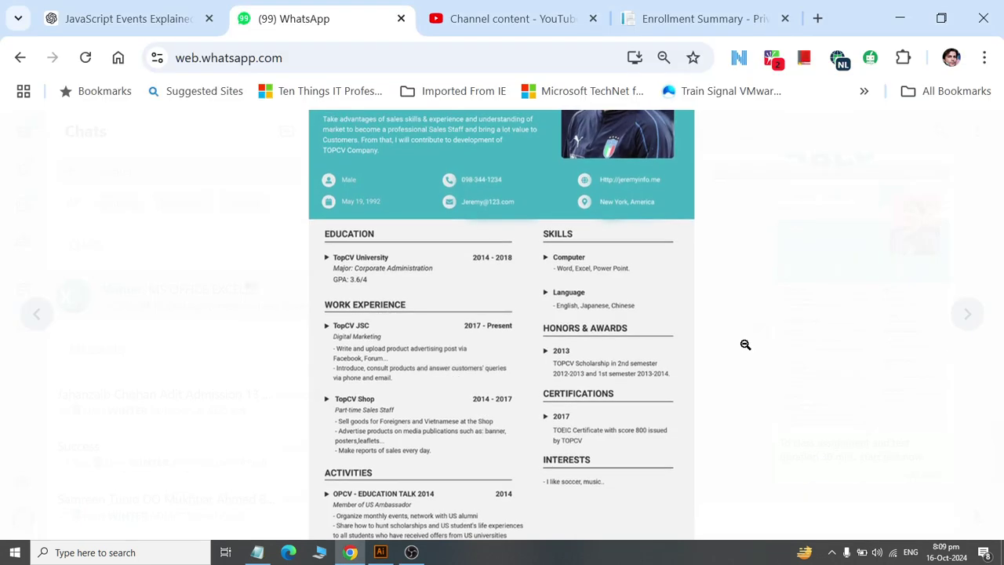
{"action": "key", "text": "alt+Tab"}
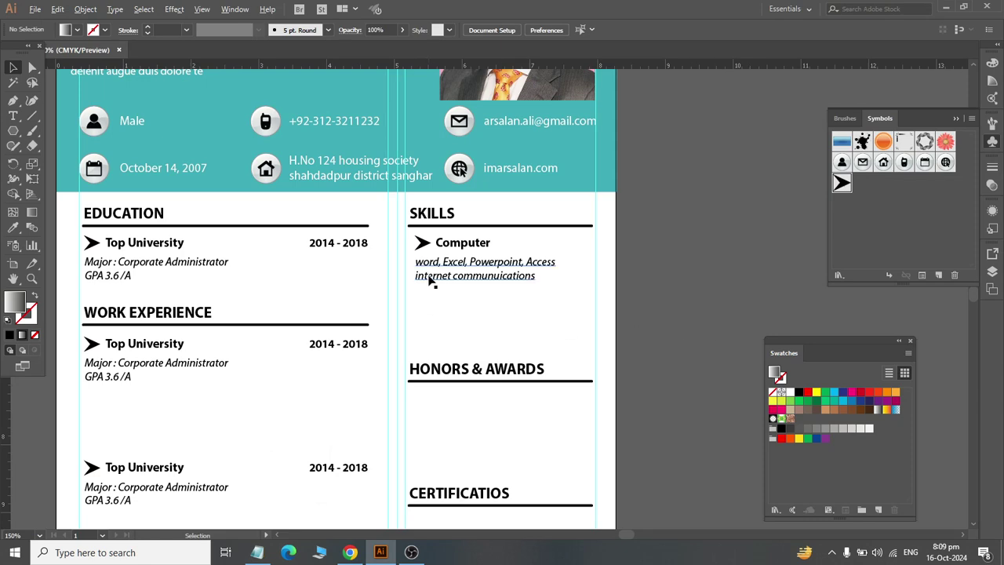
{"action": "left_click", "coordinate": [431, 283]}
{"action": "key", "text": "Right"}
{"action": "key", "text": "Right"}
{"action": "key", "text": "Right"}
{"action": "key", "text": "Right"}
{"action": "key", "text": "Right"}
{"action": "key", "text": "Right"}
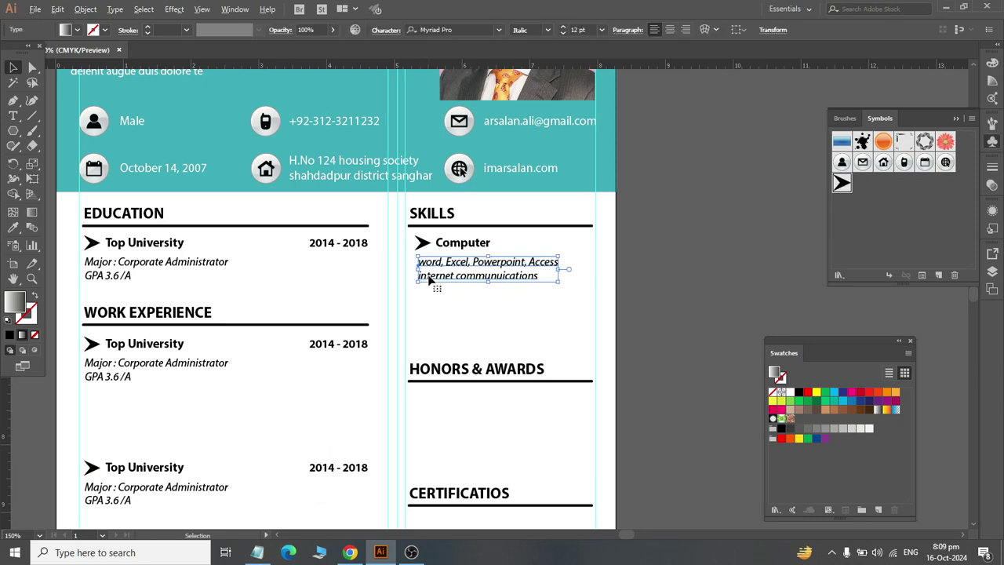
{"action": "key", "text": "Right"}
{"action": "key", "text": "Right"}
{"action": "key", "text": "Right"}
{"action": "key", "text": "Right"}
{"action": "key", "text": "Right"}
{"action": "key", "text": "Right"}
{"action": "key", "text": "Right"}
{"action": "key", "text": "Right"}
{"action": "key", "text": "Right"}
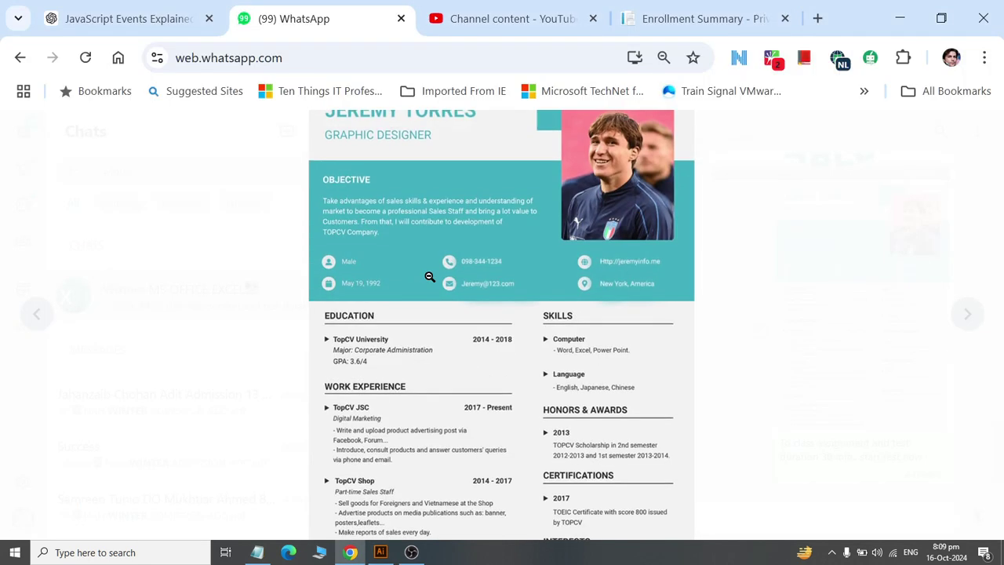
{"action": "key", "text": "Right"}
{"action": "key", "text": "Right"}
{"action": "key", "text": "Right"}
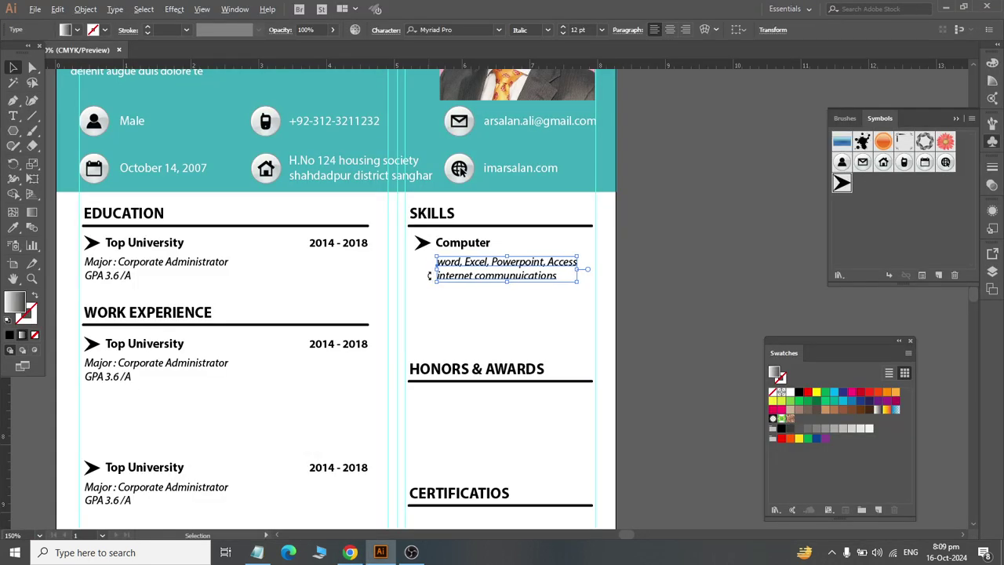
{"action": "key", "text": "Right"}
{"action": "key", "text": "Right"}
{"action": "key", "text": "Right"}
{"action": "key", "text": "Right"}
{"action": "key", "text": "Right"}
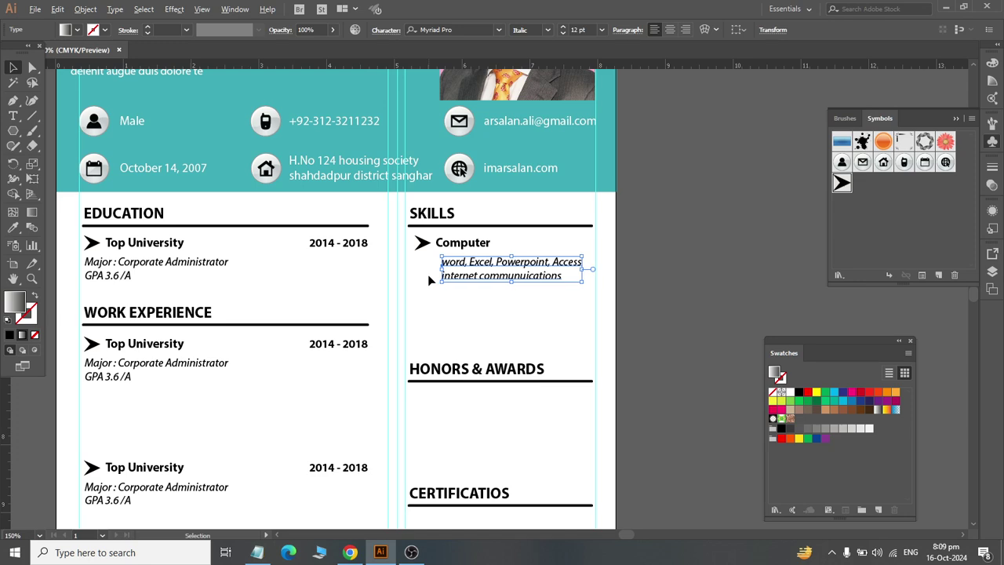
{"action": "key", "text": "alt+Tab"}
{"action": "key", "text": "alt+Tab"}
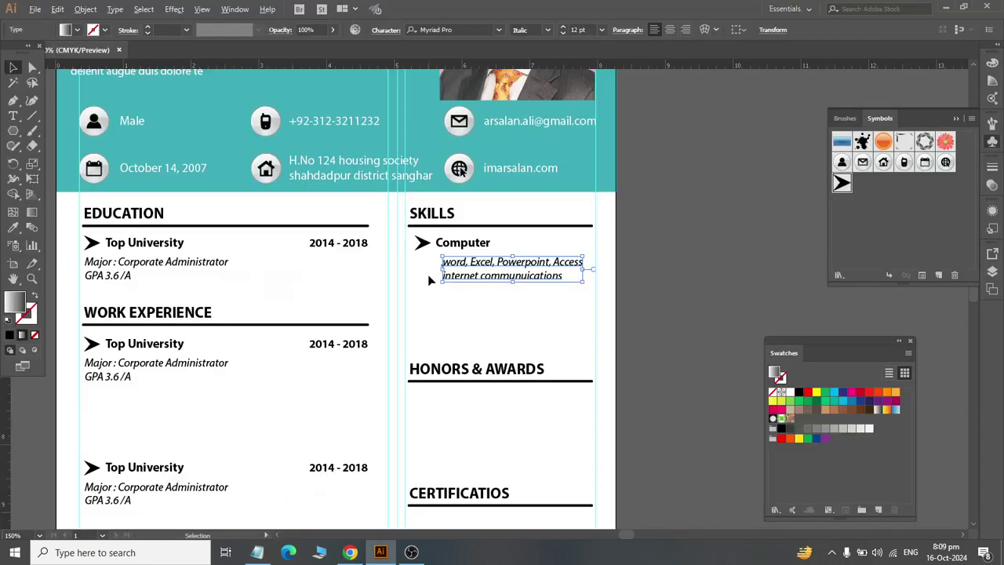
Step: Move the EDUCATION entry's major and GPA text about 0.3 in to the right, under its Top University title
{"action": "left_click", "coordinate": [127, 283]}
{"action": "left_click", "coordinate": [106, 269]}
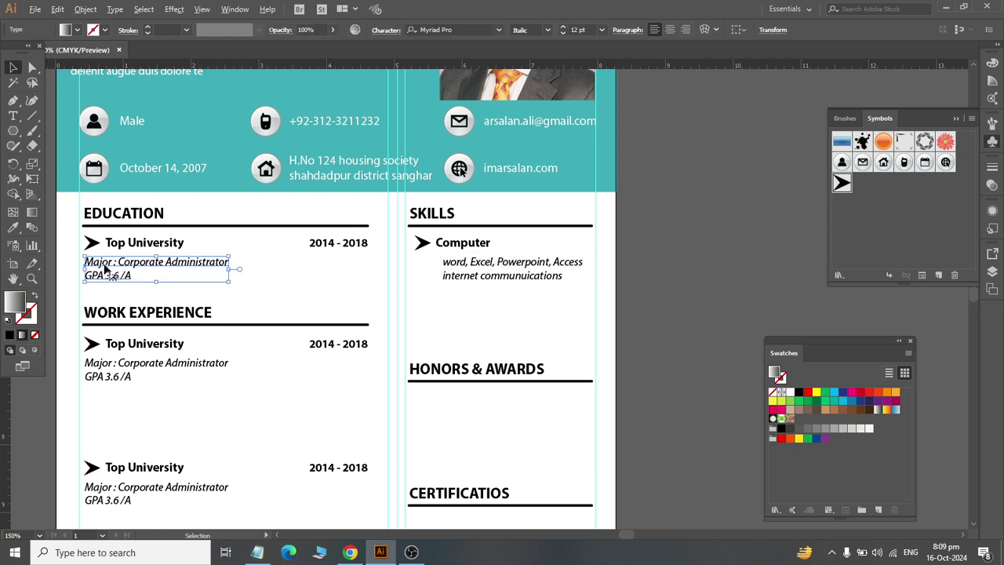
{"action": "key", "text": "Right"}
{"action": "key", "text": "Right"}
{"action": "key", "text": "Right"}
{"action": "key", "text": "Right"}
{"action": "key", "text": "Right"}
{"action": "key", "text": "Right"}
{"action": "key", "text": "Right"}
{"action": "key", "text": "Right"}
{"action": "key", "text": "Right"}
{"action": "key", "text": "Right"}
{"action": "key", "text": "Right"}
{"action": "key", "text": "Right"}
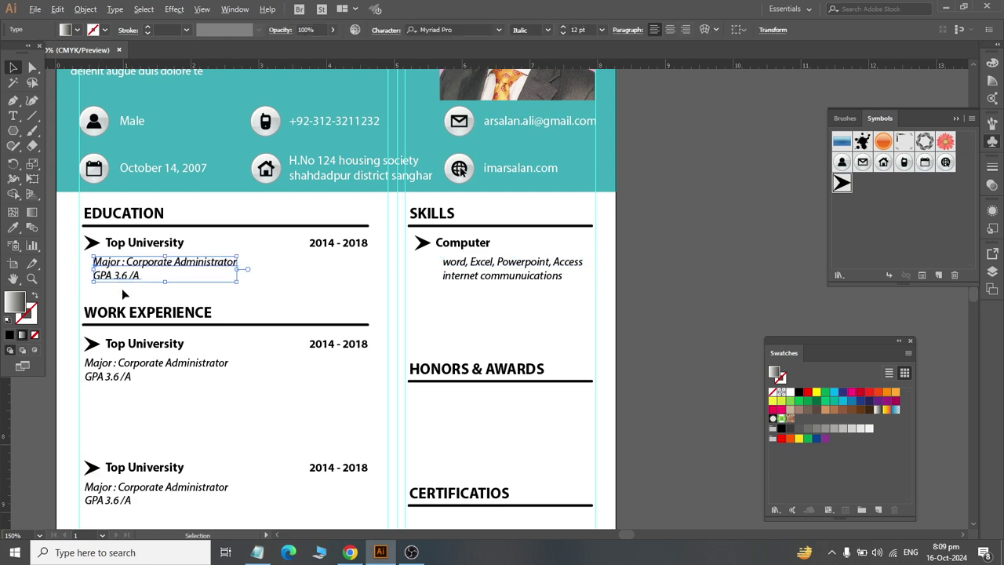
{"action": "key", "text": "Right"}
{"action": "key", "text": "Right"}
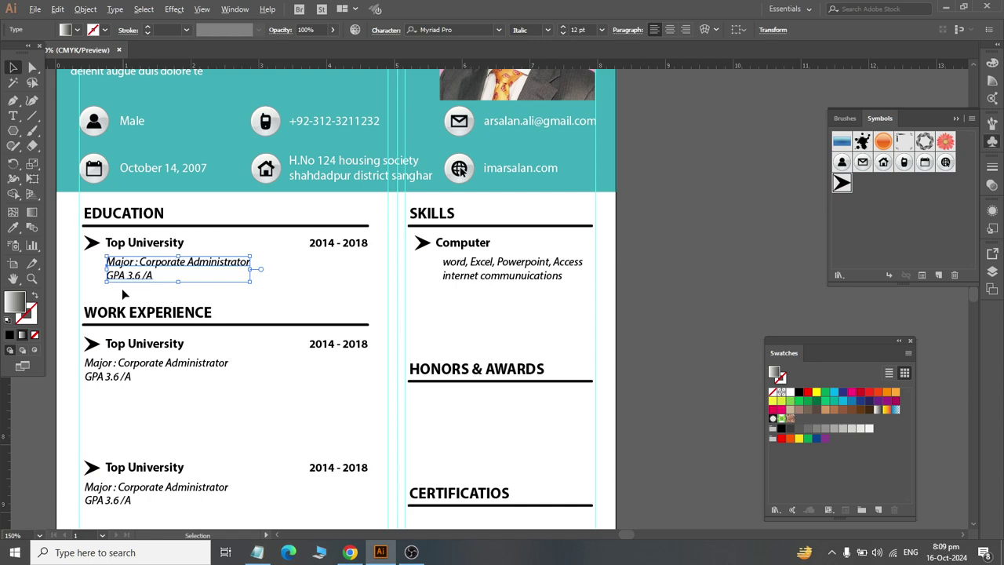
Step: Left-align the first WORK EXPERIENCE entry's details with its Top University title, using the title as the key object
{"action": "scroll", "coordinate": [117, 294], "scroll_direction": "down", "scroll_amount": 2}
{"action": "left_click", "coordinate": [120, 282]}
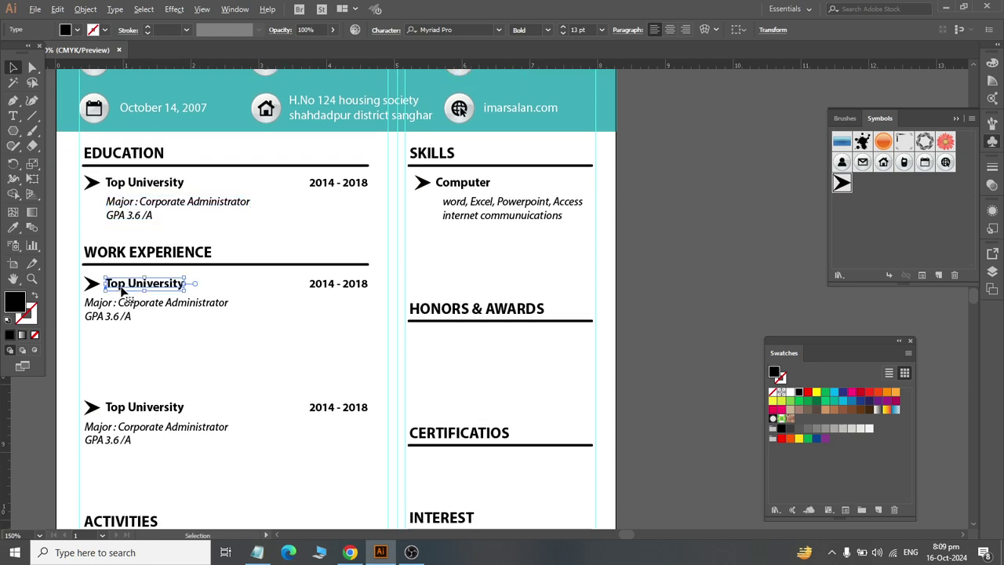
{"action": "scroll", "coordinate": [162, 168], "scroll_direction": "up", "scroll_amount": 1}
{"action": "scroll", "coordinate": [137, 178], "scroll_direction": "down", "scroll_amount": 3}
{"action": "scroll", "coordinate": [70, 231], "scroll_direction": "left", "scroll_amount": 3}
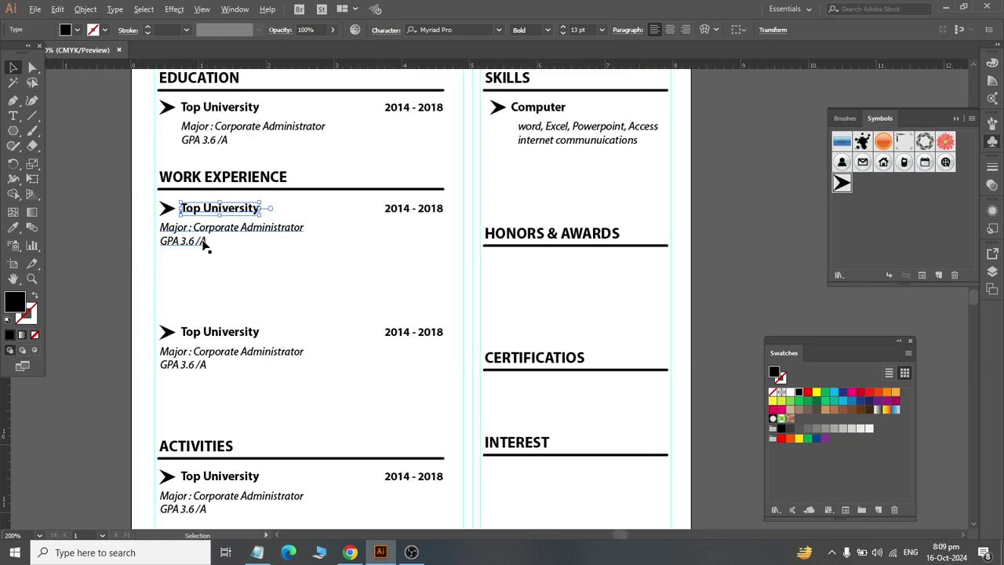
{"action": "scroll", "coordinate": [204, 243], "scroll_direction": "up", "scroll_amount": 2, "text": "alt"}
{"action": "left_click", "coordinate": [182, 222]}
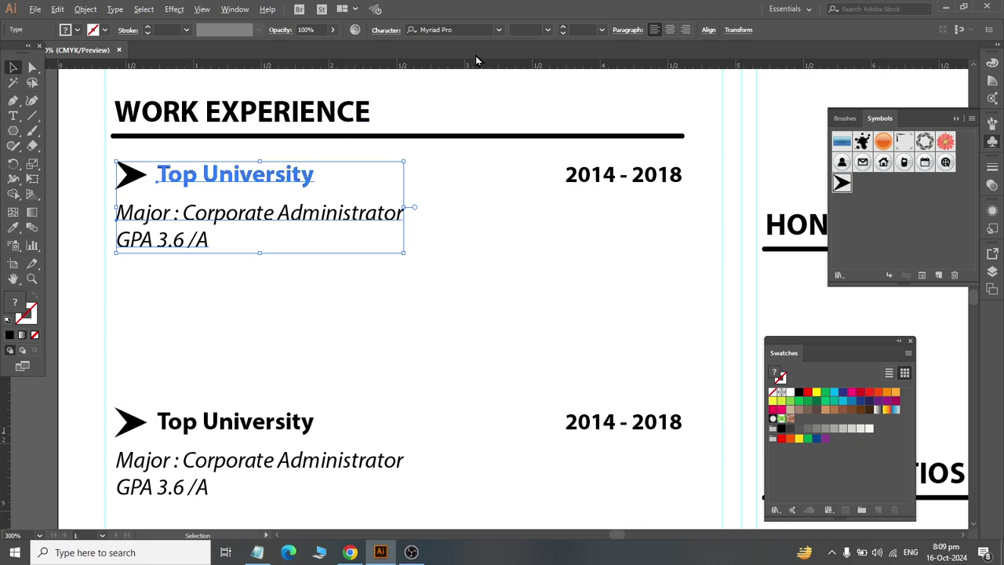
{"action": "left_click", "coordinate": [708, 30]}
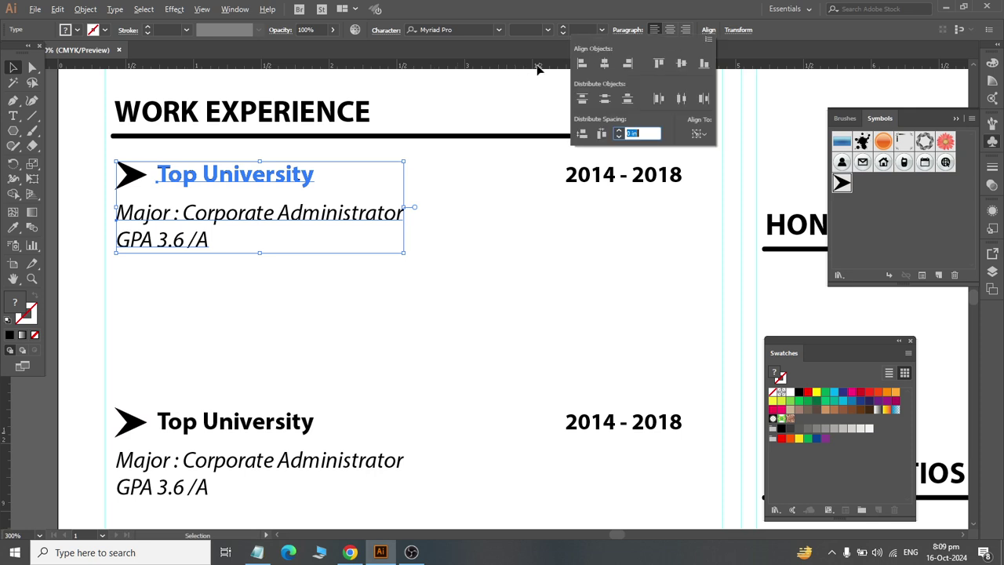
{"action": "left_click", "coordinate": [582, 64]}
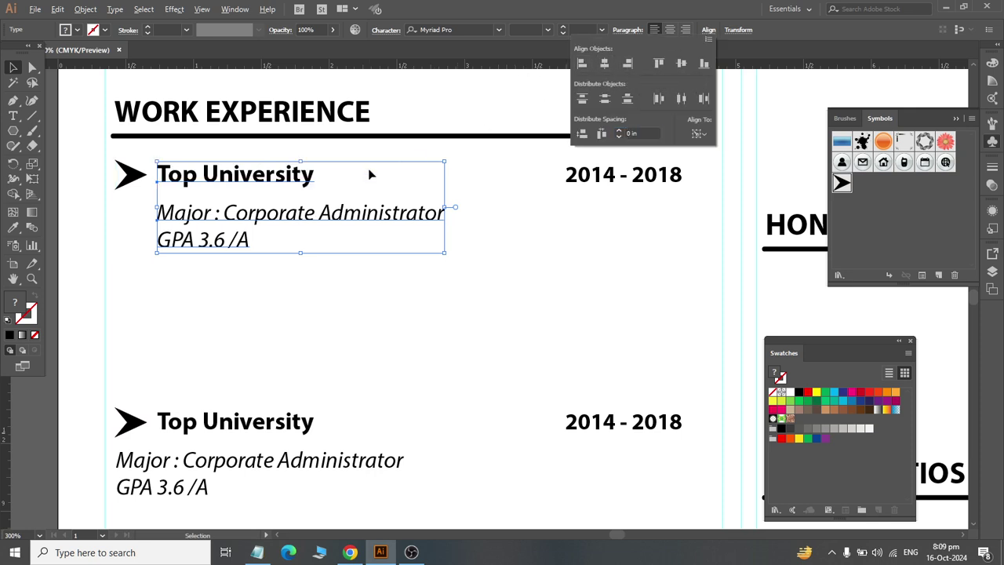
{"action": "left_click", "coordinate": [213, 180]}
Step: Left-align the EDUCATION entry's major and GPA text with its Top University title, using the title as the key object
{"action": "scroll", "coordinate": [213, 226], "scroll_direction": "up", "scroll_amount": 1}
{"action": "scroll", "coordinate": [213, 226], "scroll_direction": "up", "scroll_amount": 4}
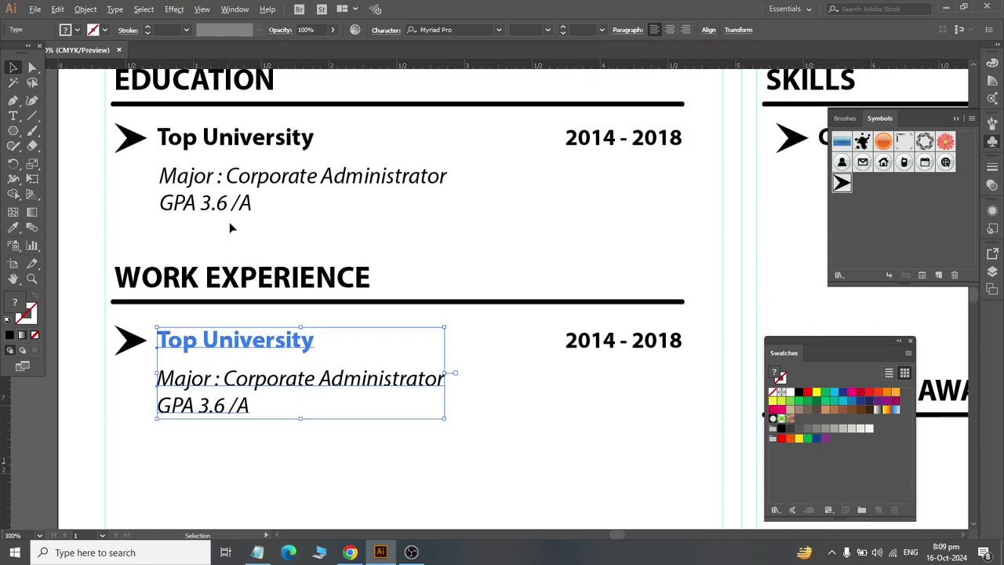
{"action": "left_click", "coordinate": [221, 251]}
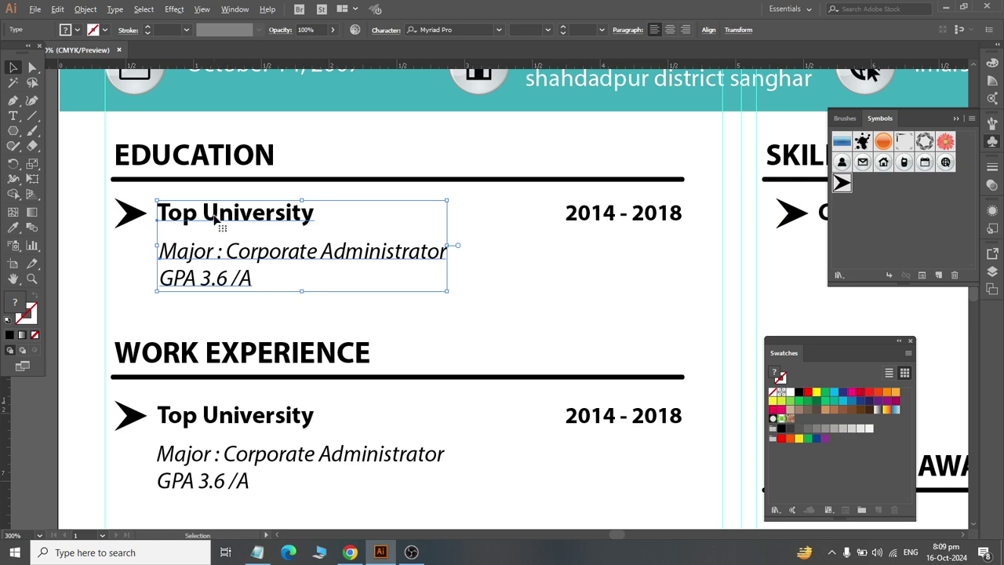
{"action": "left_click", "coordinate": [221, 215], "text": "shift"}
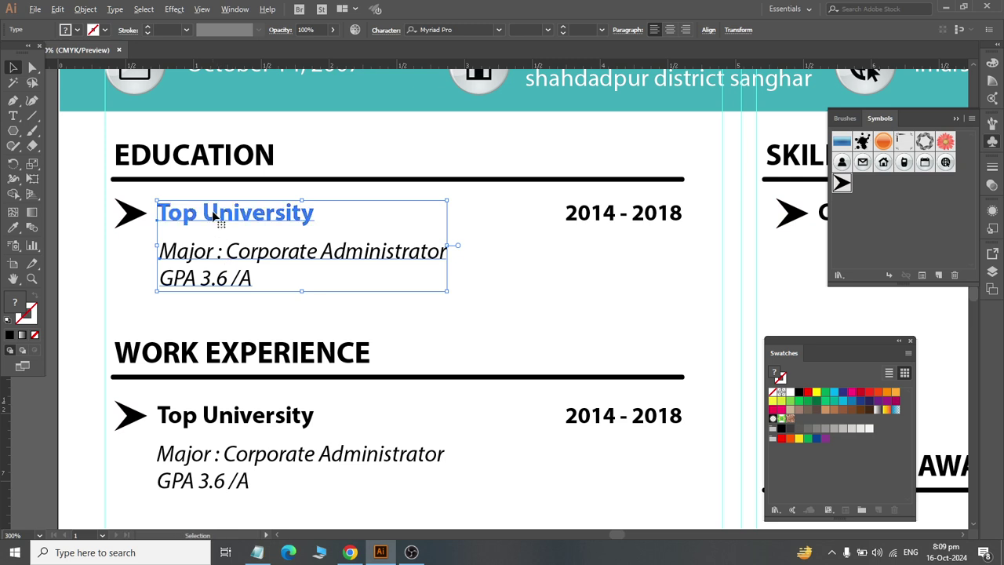
{"action": "left_click", "coordinate": [708, 30]}
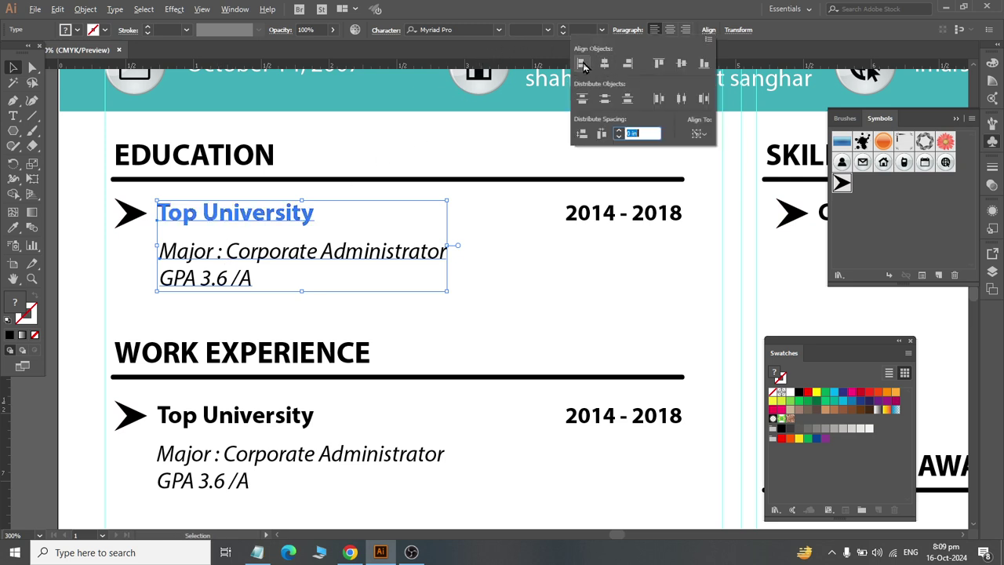
{"action": "left_click", "coordinate": [604, 64]}
Step: Left-align the second WORK EXPERIENCE entry's major and GPA text with its Top University title as the key object
{"action": "scroll", "coordinate": [381, 297], "scroll_direction": "down", "scroll_amount": 10}
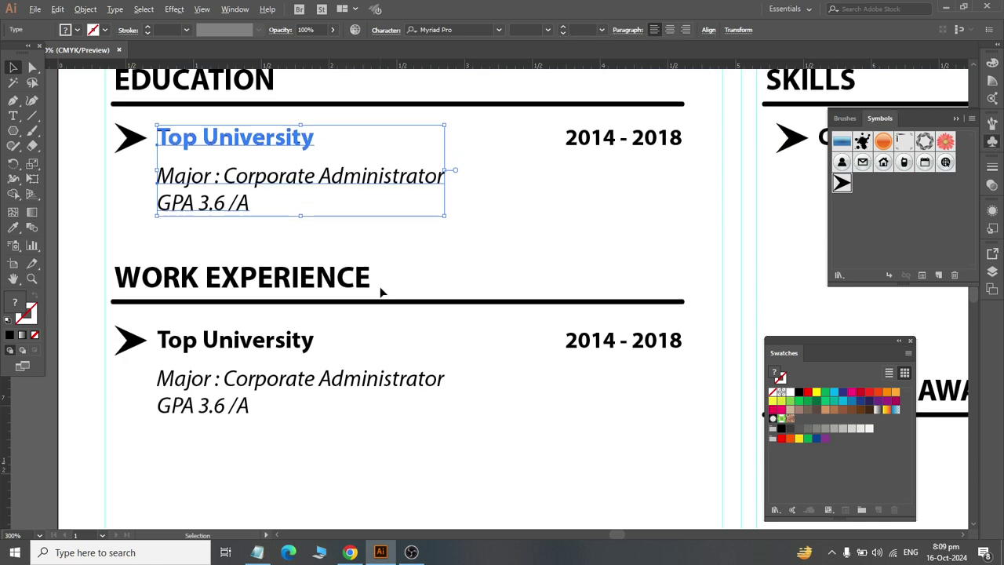
{"action": "scroll", "coordinate": [382, 295], "scroll_direction": "down", "scroll_amount": 2}
{"action": "left_click_drag", "start_coordinate": [256, 329], "coordinate": [206, 211]}
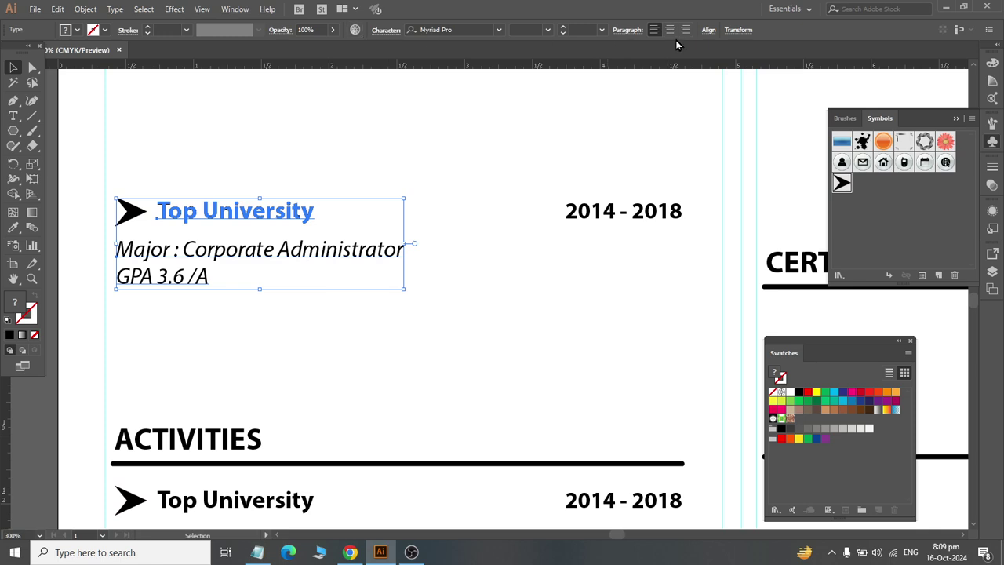
{"action": "left_click", "coordinate": [708, 30]}
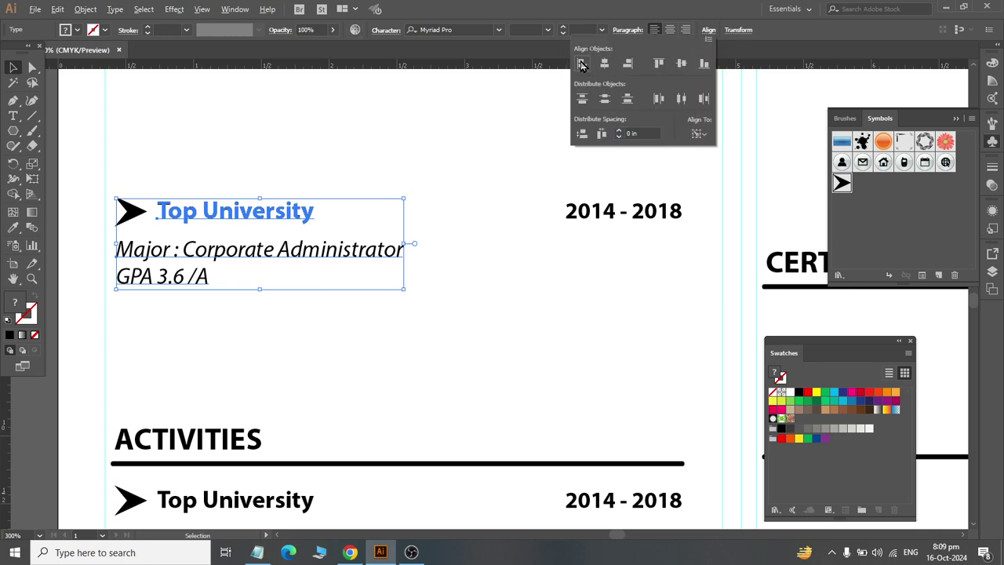
Step: Left-align the ACTIVITIES entry's major and GPA text with its Top University title as the key object
{"action": "scroll", "coordinate": [366, 326], "scroll_direction": "down", "scroll_amount": 5}
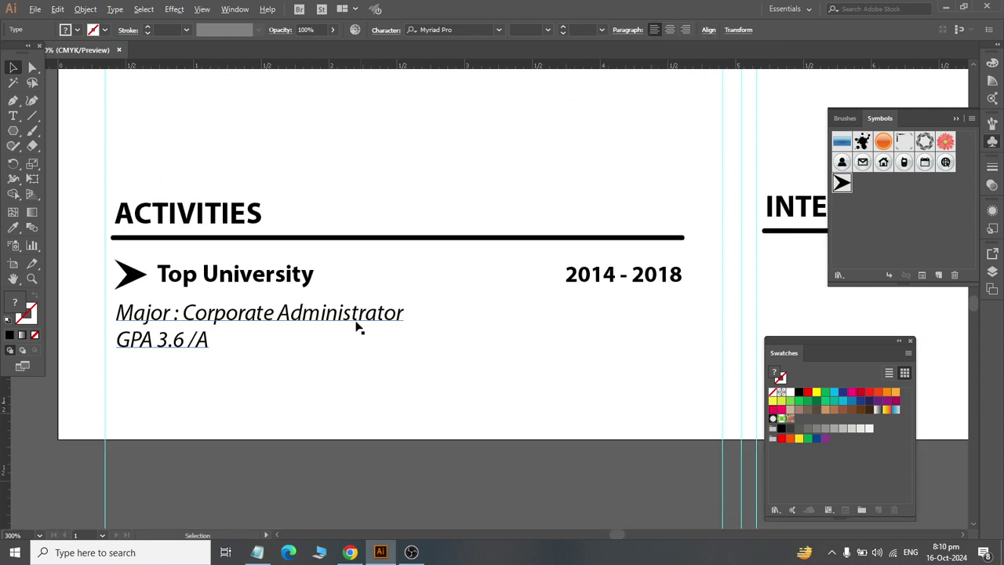
{"action": "left_click_drag", "start_coordinate": [282, 381], "coordinate": [179, 267]}
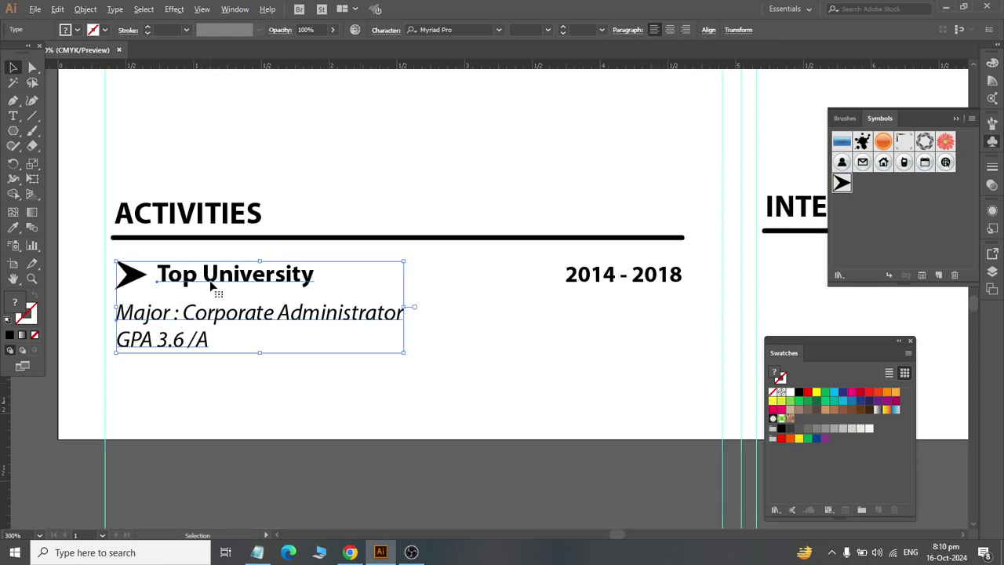
{"action": "left_click", "coordinate": [210, 284]}
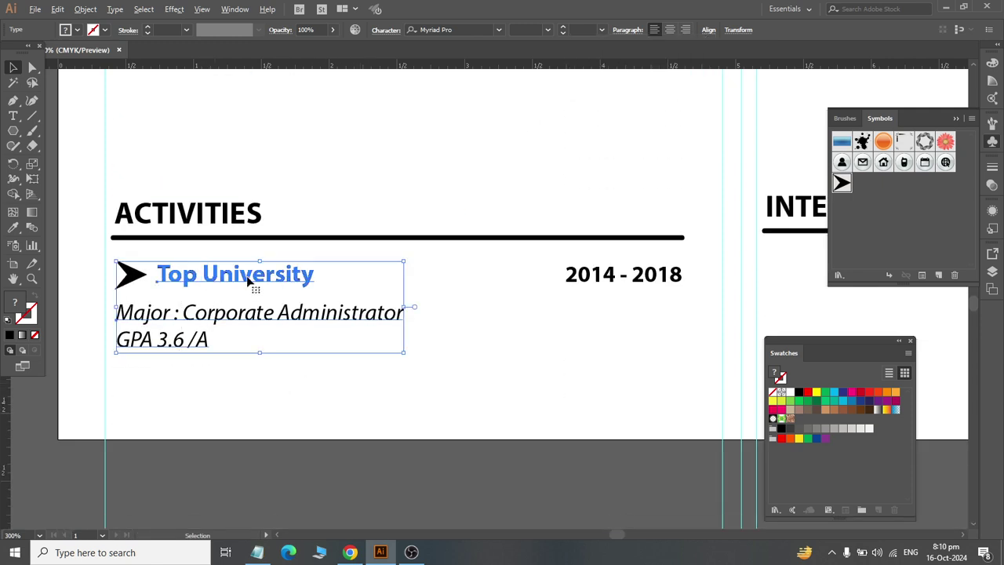
{"action": "left_click", "coordinate": [705, 29]}
{"action": "left_click", "coordinate": [582, 63]}
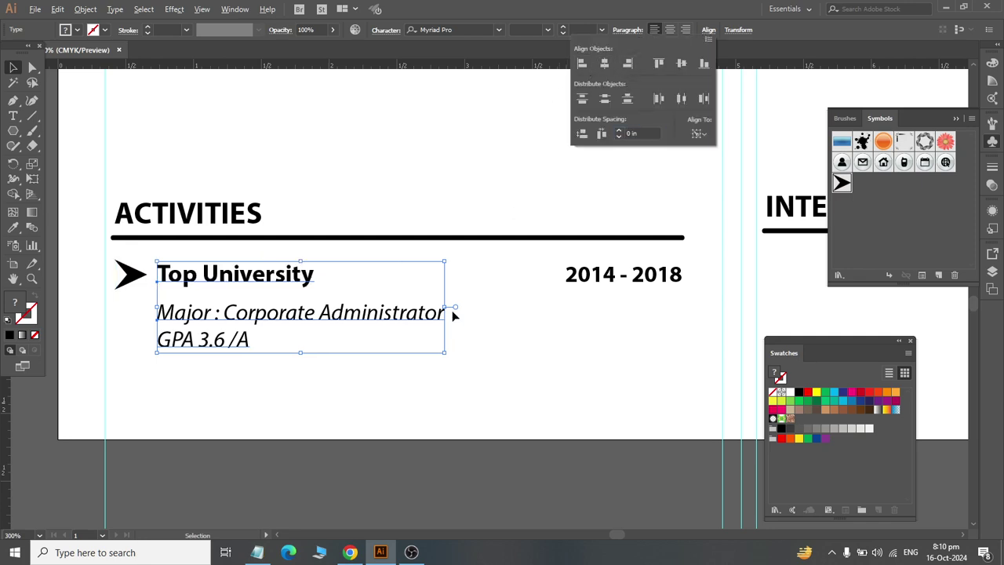
Step: Check the SKILLS section of the reference CV and duplicate the Computer entry, with its arrow and details, about 1 in below the original
{"action": "scroll", "coordinate": [429, 346], "scroll_direction": "down", "scroll_amount": 3}
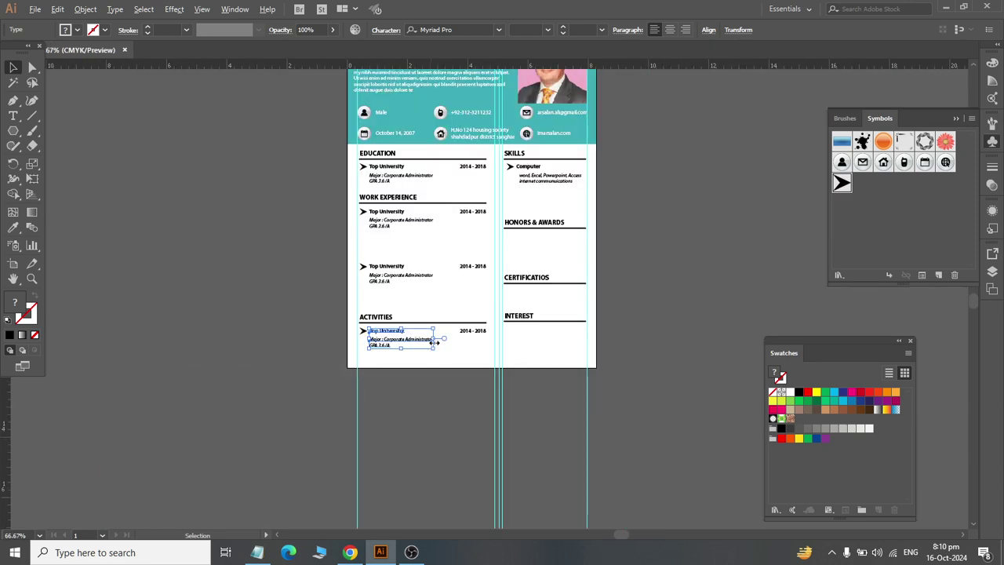
{"action": "scroll", "coordinate": [504, 258], "scroll_direction": "right", "scroll_amount": 2}
{"action": "scroll", "coordinate": [502, 196], "scroll_direction": "up", "scroll_amount": 1}
{"action": "scroll", "coordinate": [496, 137], "scroll_direction": "up", "scroll_amount": 3}
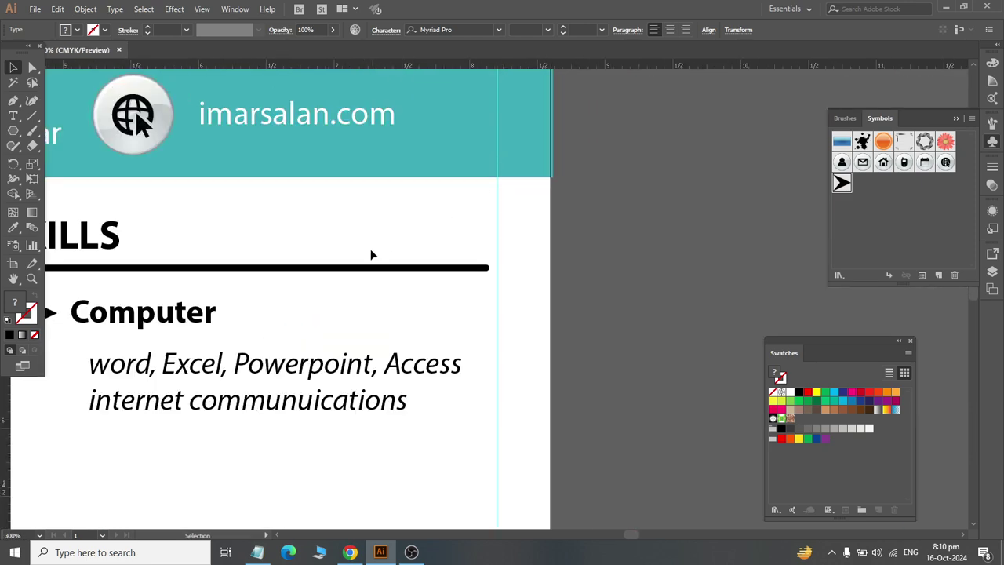
{"action": "scroll", "coordinate": [371, 249], "scroll_direction": "down", "scroll_amount": 2}
{"action": "key", "text": "alt+Tab"}
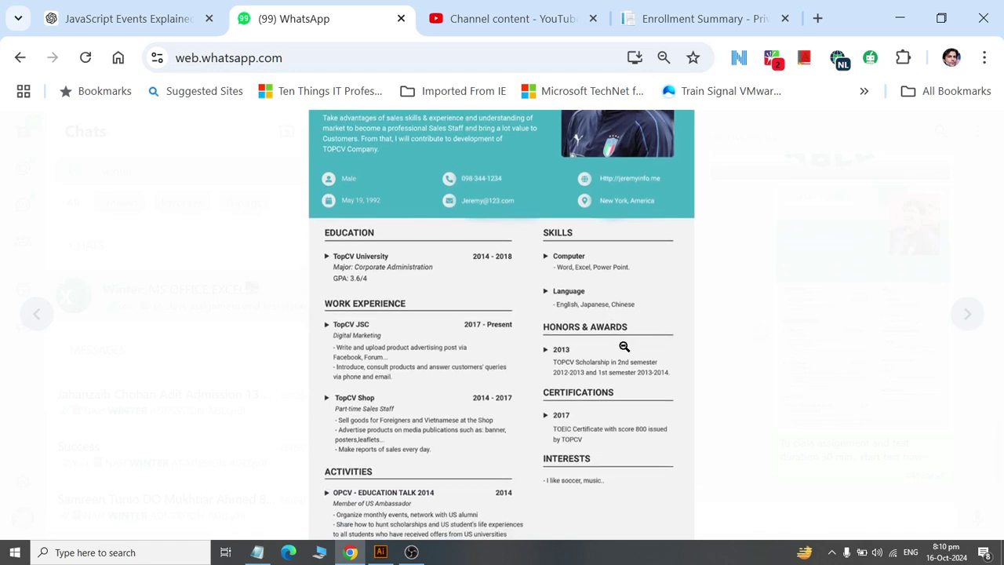
{"action": "key", "text": "alt+Tab"}
{"action": "left_click_drag", "start_coordinate": [351, 342], "coordinate": [276, 342]}
{"action": "left_click", "coordinate": [538, 337]}
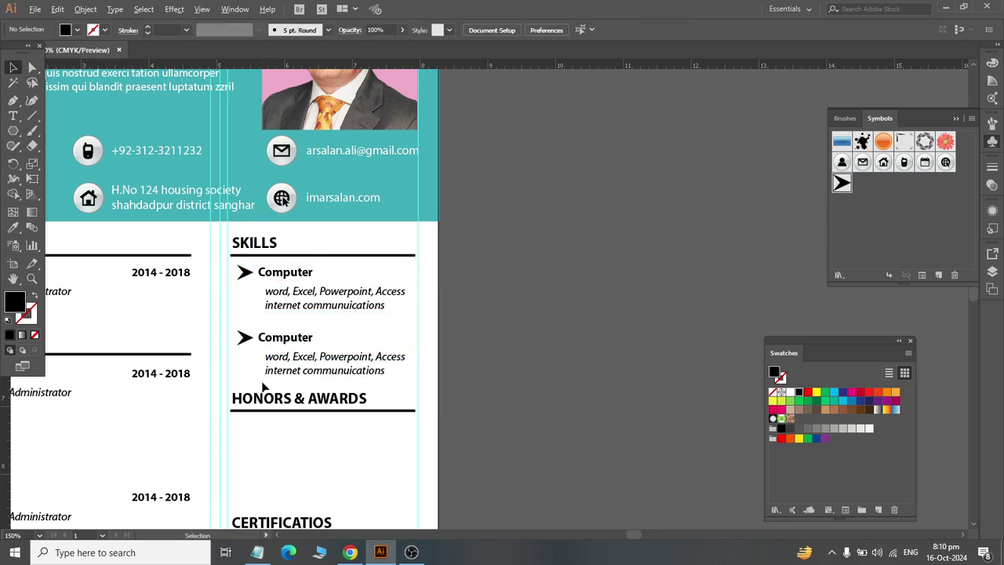
Step: Change the title of the copied SKILLS entry to "Languages"
{"action": "double_click", "coordinate": [287, 339]}
{"action": "double_click", "coordinate": [289, 336]}
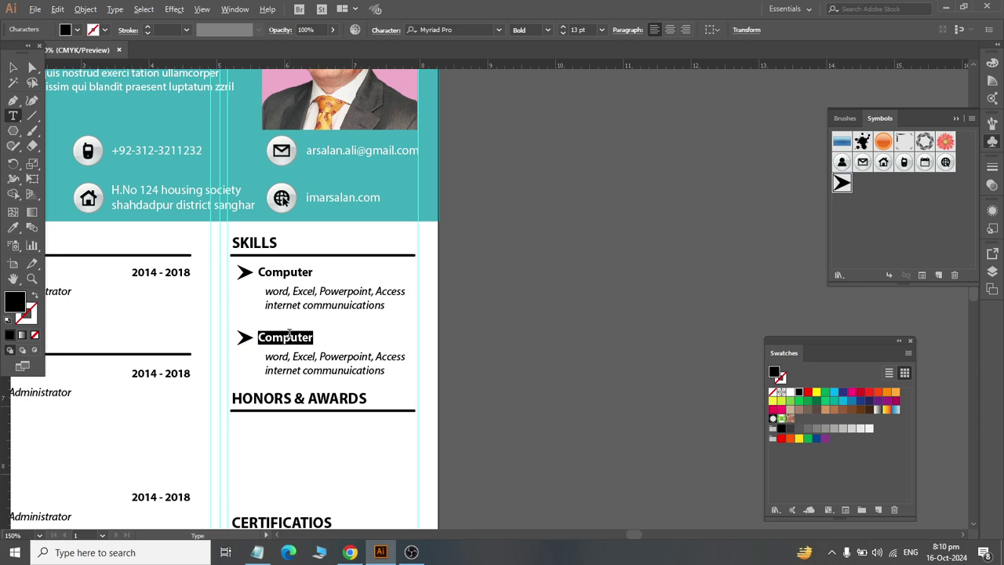
{"action": "type", "text": "Languages"}
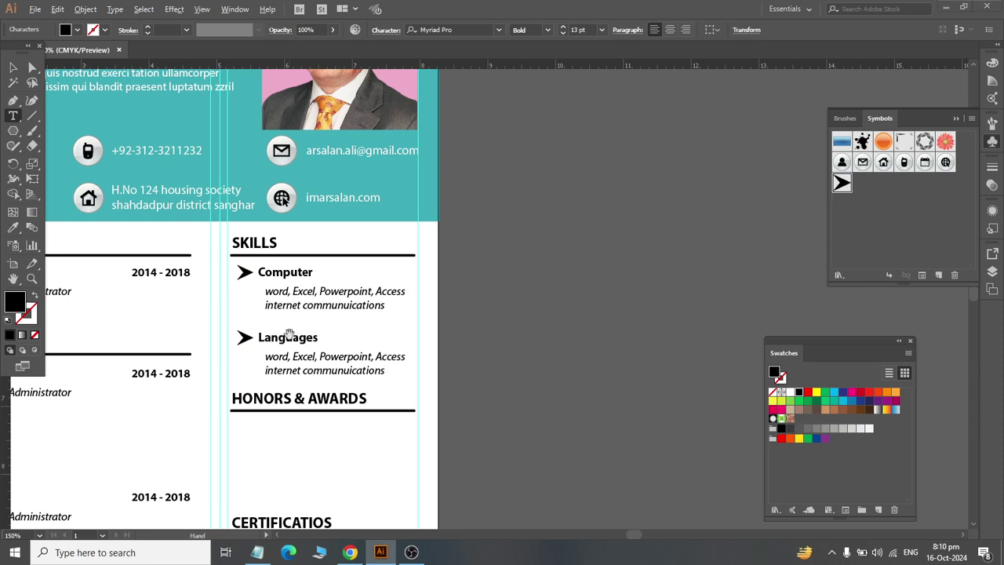
Step: Replace the details under Languages with "English, Janpinies , Chainies", consulting the reference CV for the languages
{"action": "key", "text": "alt+Tab"}
{"action": "key", "text": "alt+Tab"}
{"action": "triple_click", "coordinate": [296, 357]}
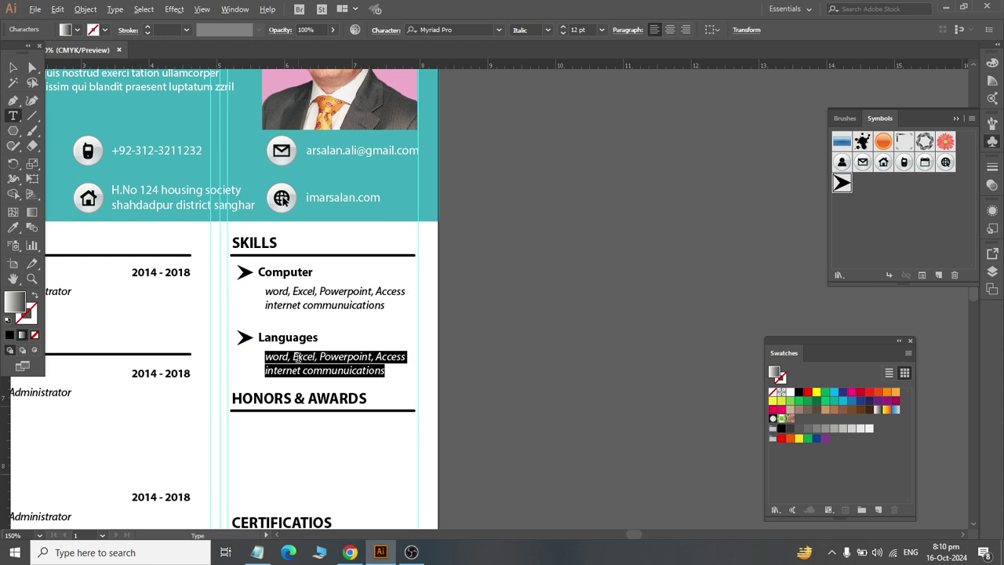
{"action": "type", "text": "Englis"}
{"action": "key", "text": "alt+Tab"}
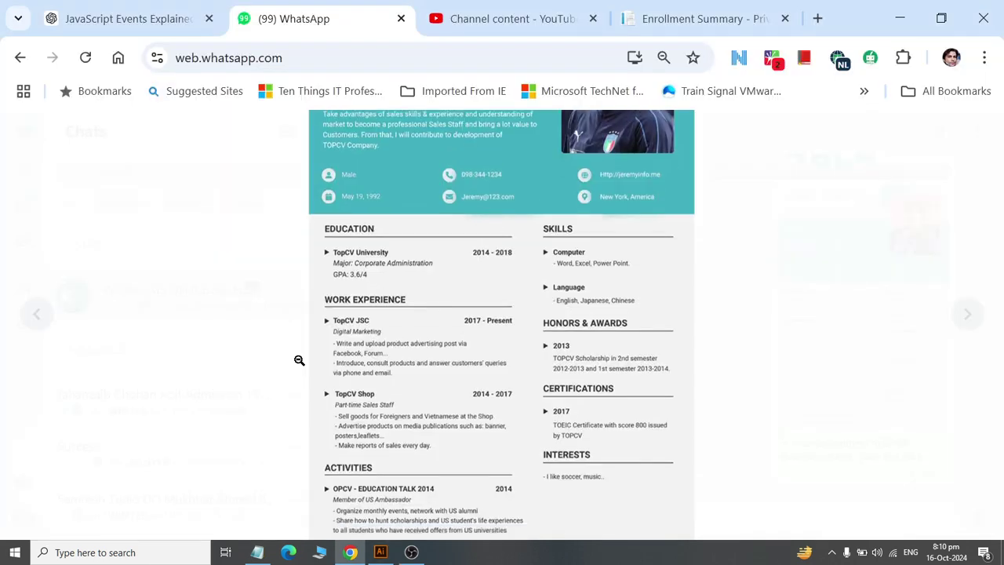
{"action": "key", "text": "alt+Tab"}
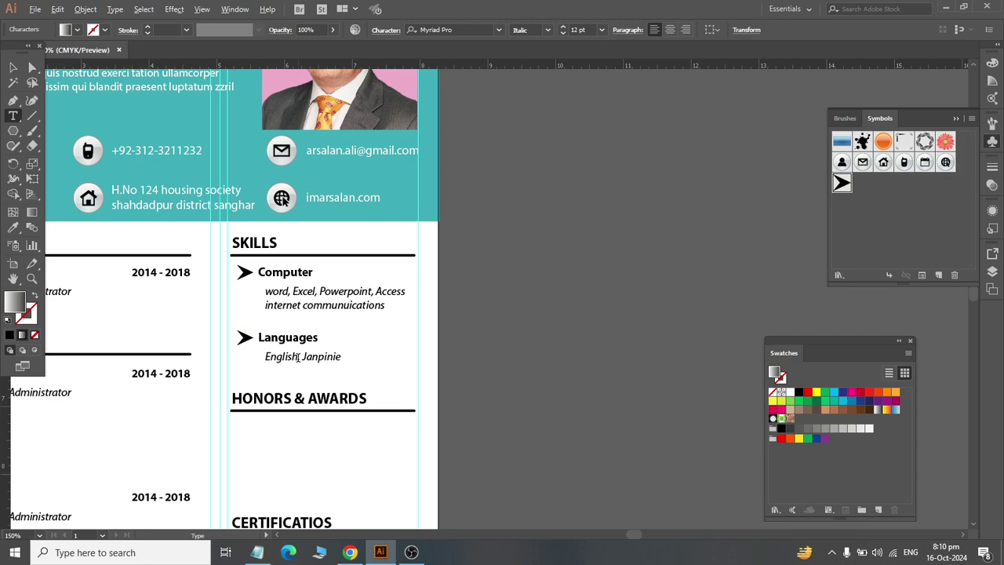
{"action": "type", "text": "Chainies"}
{"action": "key", "text": "Escape"}
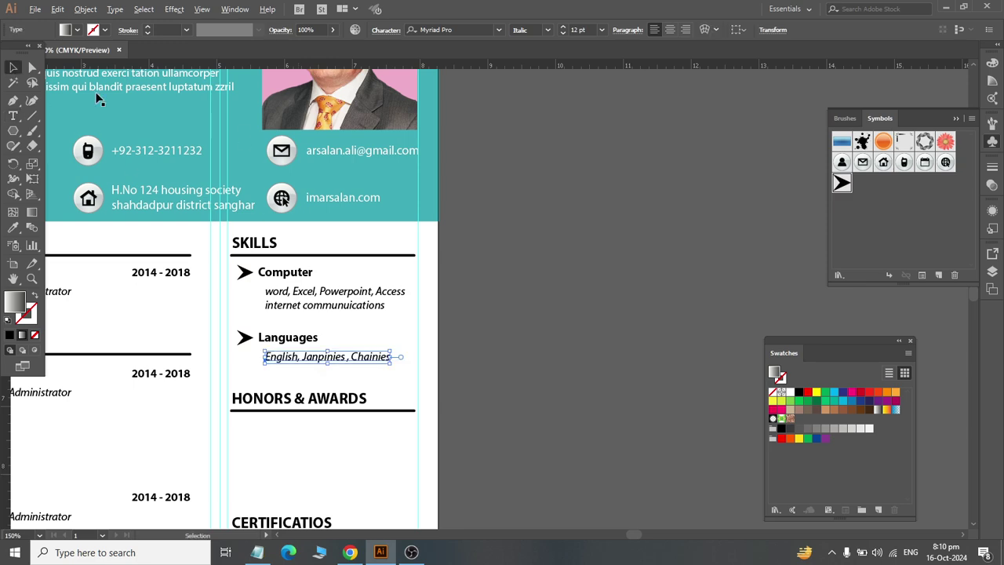
{"action": "left_click", "coordinate": [533, 293]}
Step: Move the HONORS & AWARDS heading and its line up about 0.15 in, closer to the Languages entry, after checking the reference CV
{"action": "key", "text": "alt+Tab"}
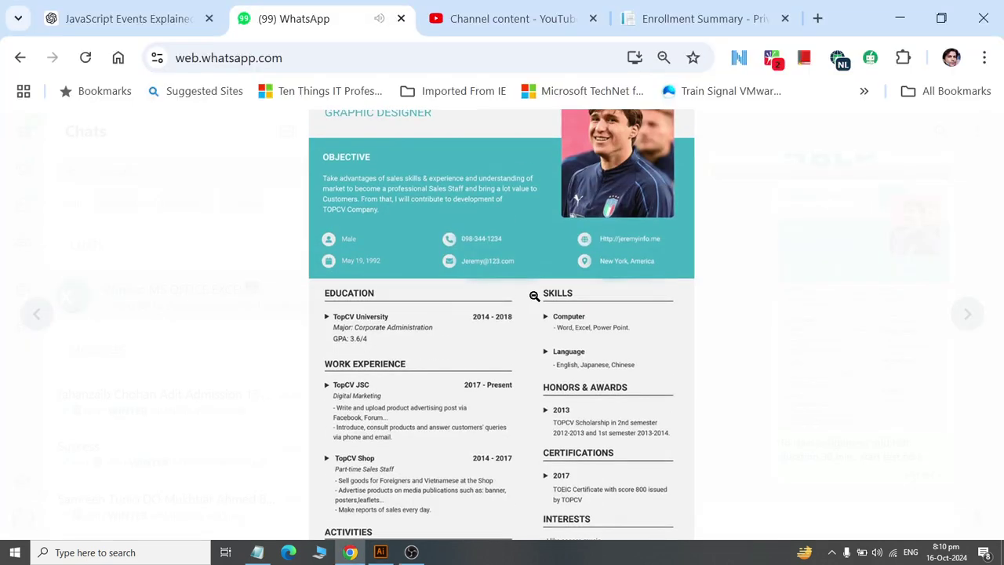
{"action": "key", "text": "alt+Tab"}
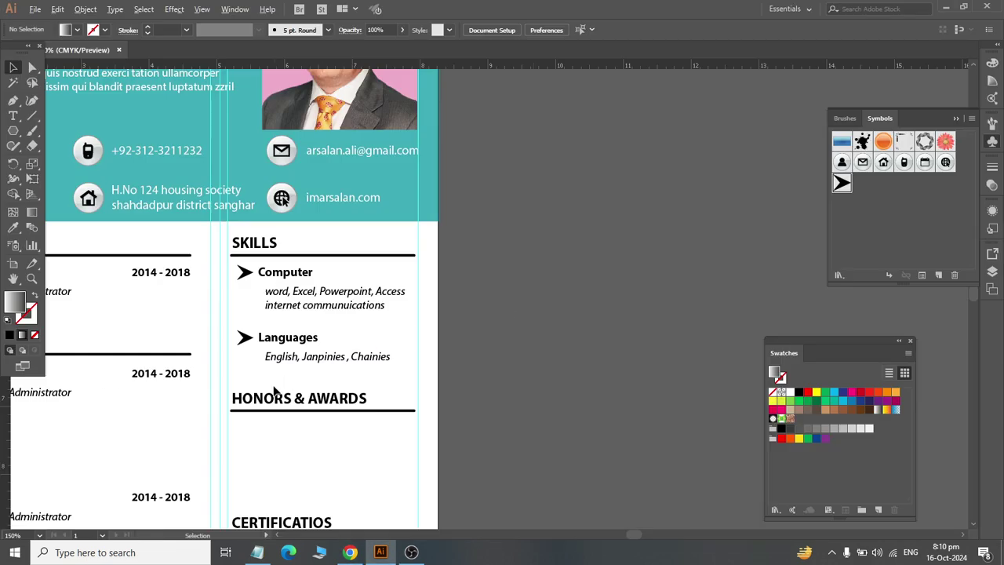
{"action": "left_click_drag", "start_coordinate": [287, 426], "coordinate": [259, 388]}
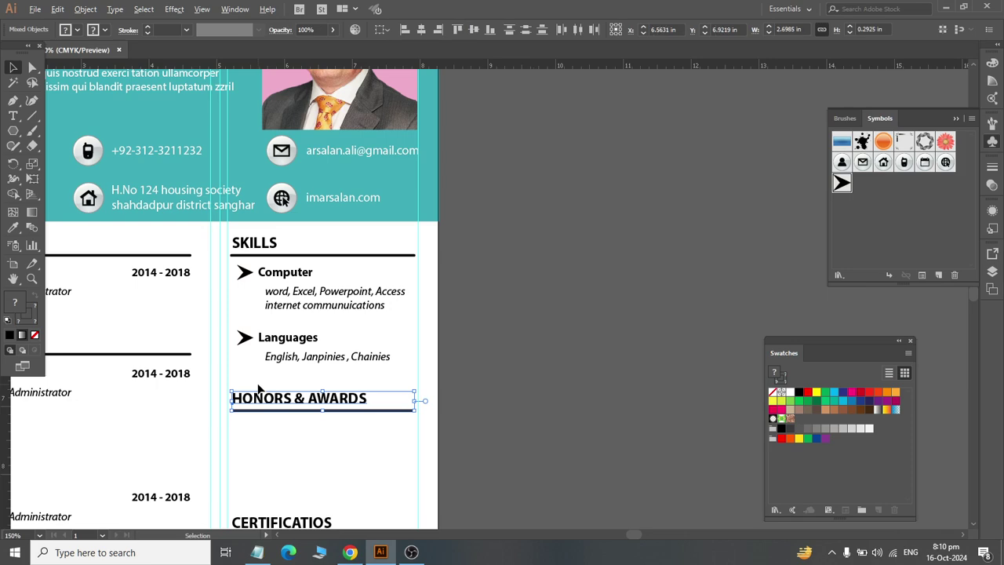
{"action": "key", "text": "Up"}
{"action": "key", "text": "Up"}
{"action": "key", "text": "Up"}
{"action": "key", "text": "Up"}
{"action": "key", "text": "Up"}
{"action": "key", "text": "Up"}
{"action": "key", "text": "Up"}
{"action": "key", "text": "Up"}
{"action": "key", "text": "Up"}
{"action": "key", "text": "Up"}
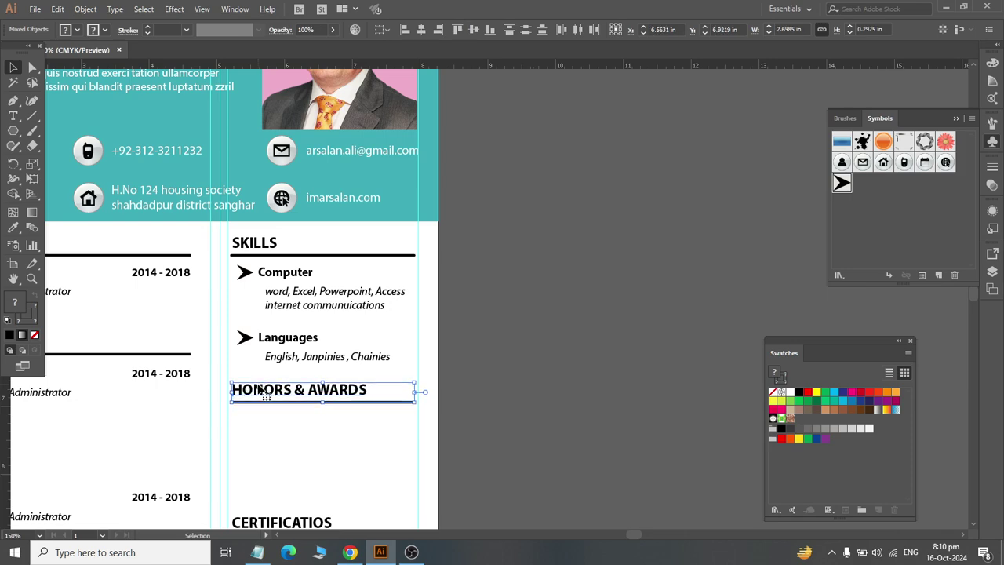
{"action": "left_click", "coordinate": [481, 341]}
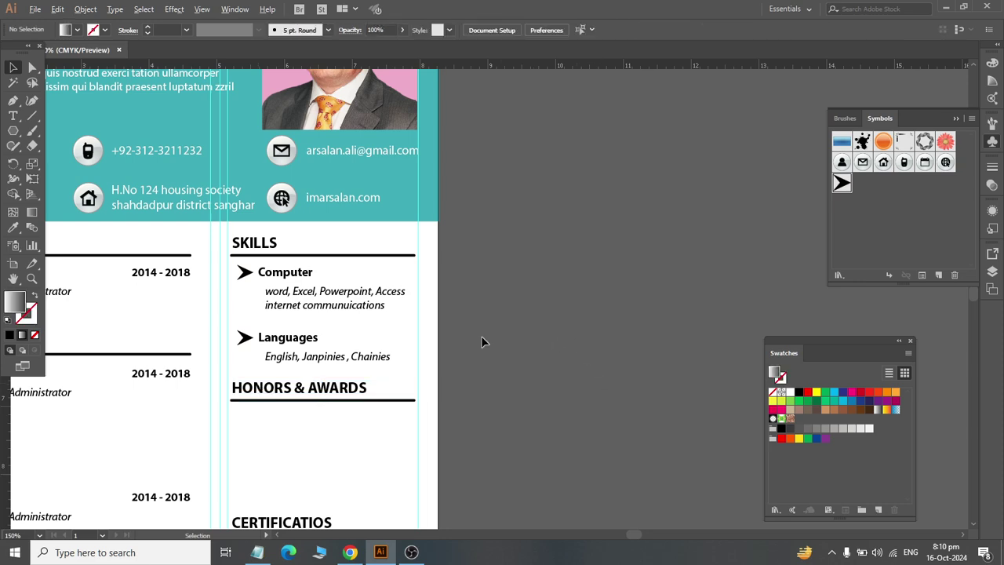
Step: Compare the arrows with the reference CV, open the arrow symbol for editing and shrink its artwork to about 0.24 × 0.22 in
{"action": "key", "text": "ctrl+0"}
{"action": "key", "text": "alt+Tab"}
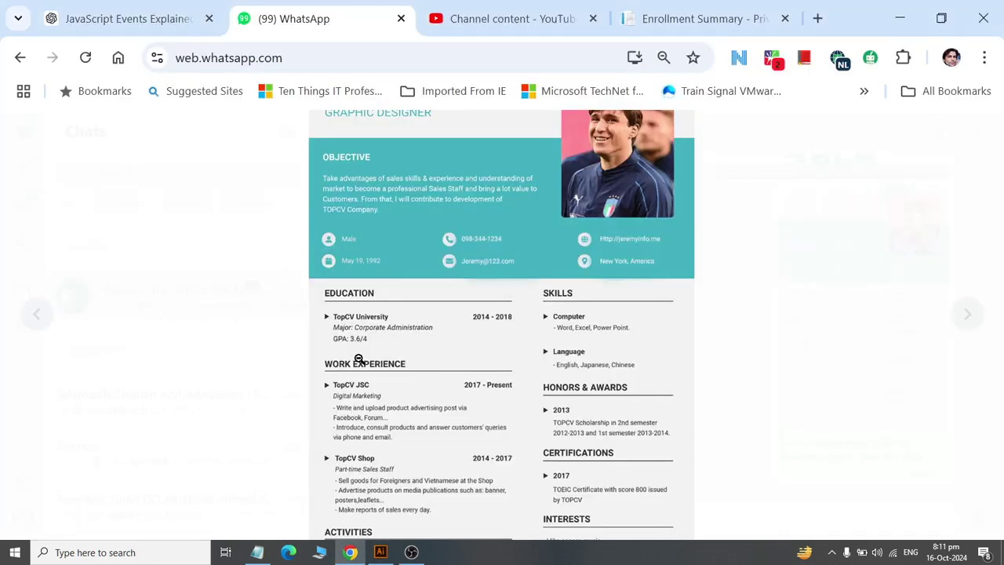
{"action": "key", "text": "alt+Tab"}
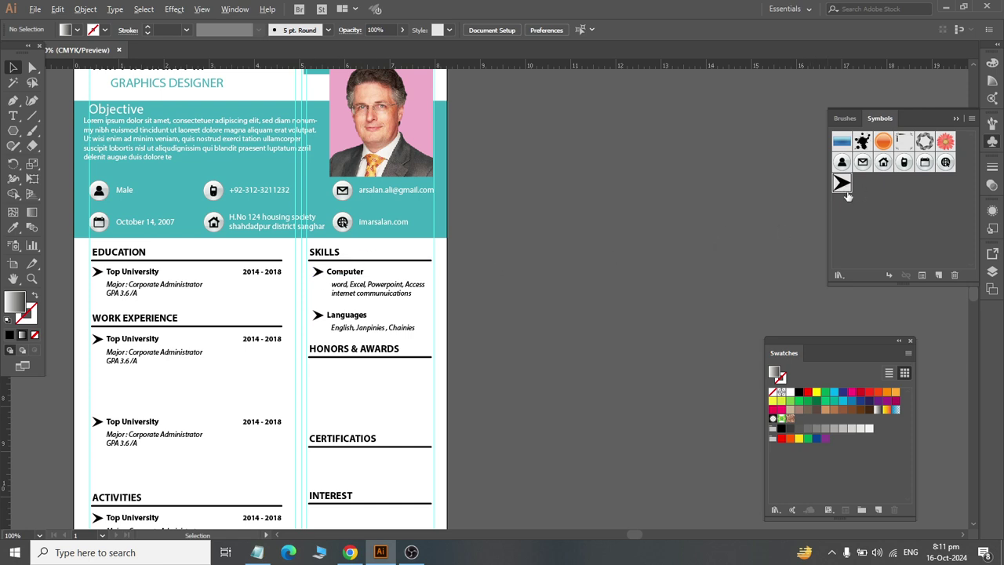
{"action": "left_click_drag", "start_coordinate": [842, 185], "coordinate": [679, 212]}
{"action": "scroll", "coordinate": [236, 189], "scroll_direction": "up", "scroll_amount": 2}
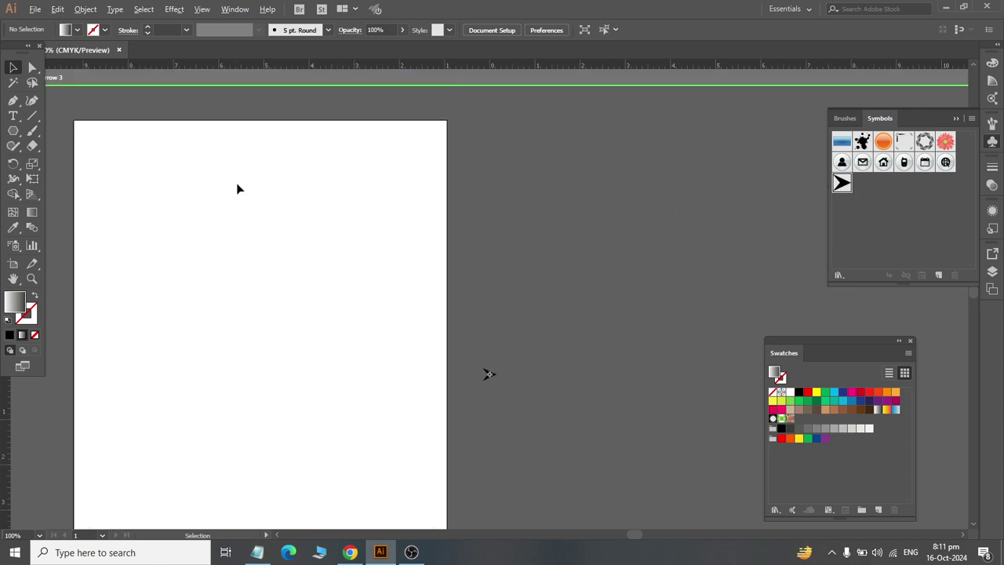
{"action": "scroll", "coordinate": [533, 425], "scroll_direction": "up", "scroll_amount": 4}
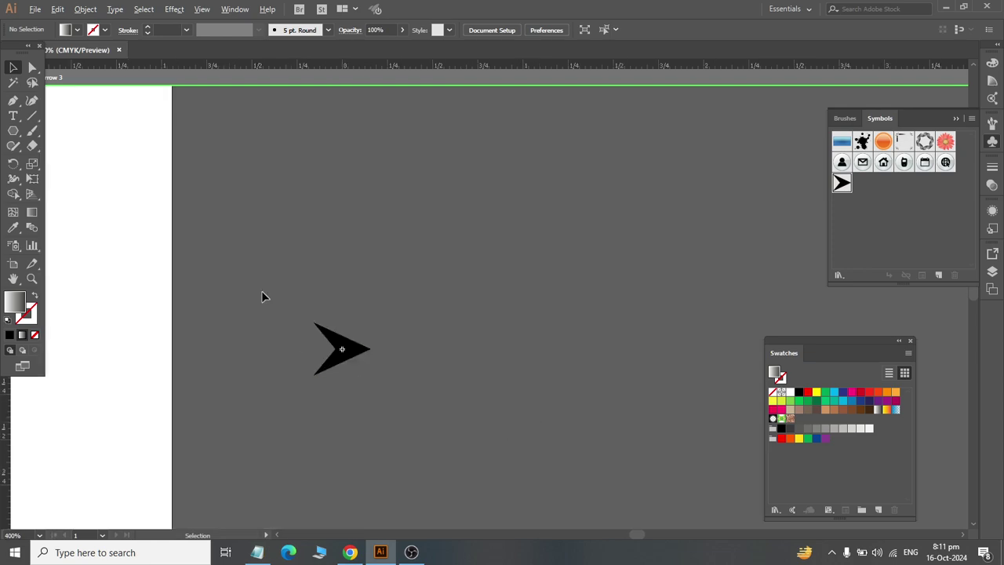
{"action": "left_click_drag", "start_coordinate": [263, 296], "coordinate": [413, 406]}
{"action": "left_click_drag", "start_coordinate": [372, 378], "coordinate": [363, 369]}
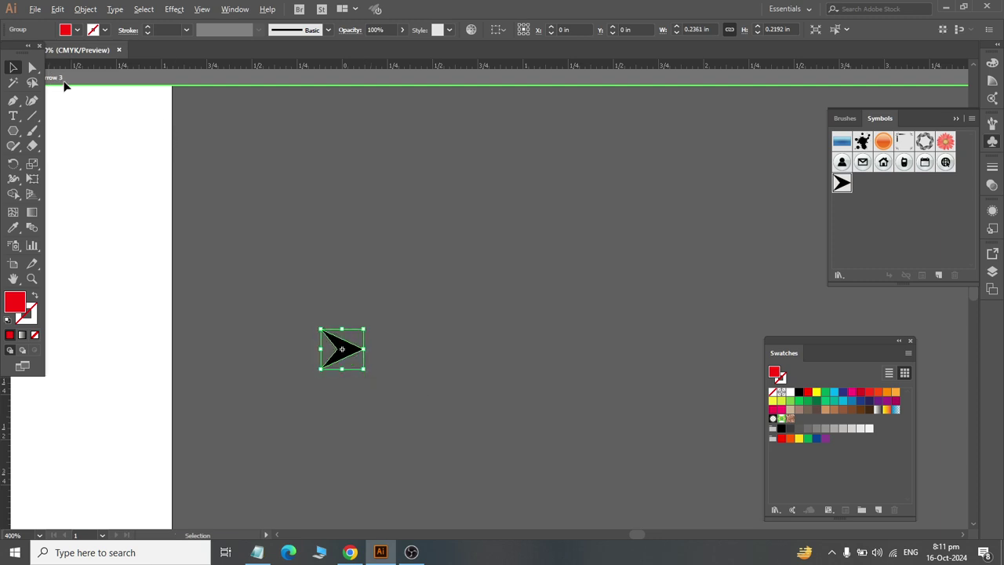
Step: Dock the floating toolbar and exit symbol editing, returning to a view of the whole CV artboard
{"action": "key", "text": "a"}
{"action": "scroll", "coordinate": [152, 184], "scroll_direction": "left", "scroll_amount": 8}
{"action": "scroll", "coordinate": [67, 98], "scroll_direction": "left", "scroll_amount": 3}
{"action": "key", "text": "v"}
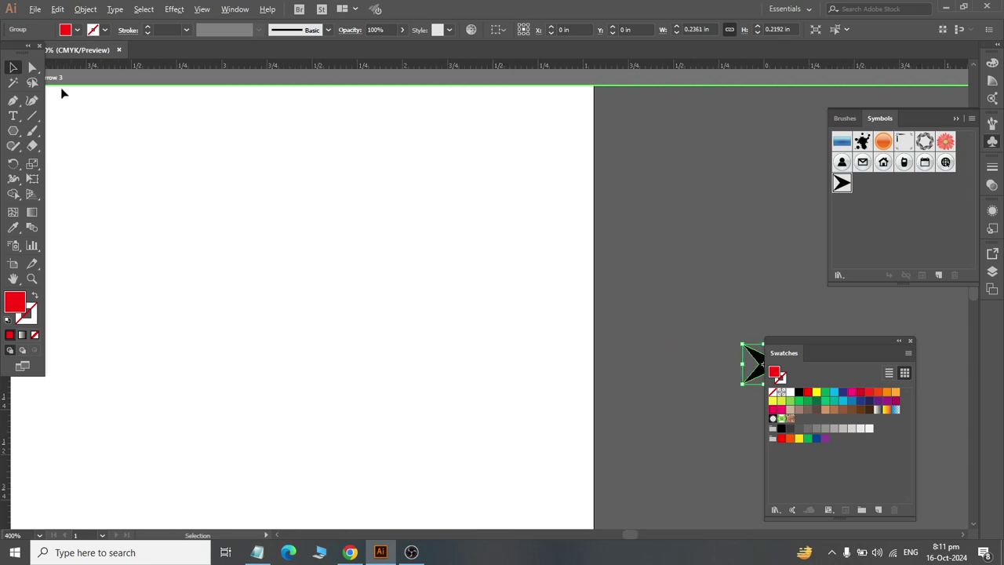
{"action": "left_click_drag", "start_coordinate": [24, 46], "coordinate": [7, 47]}
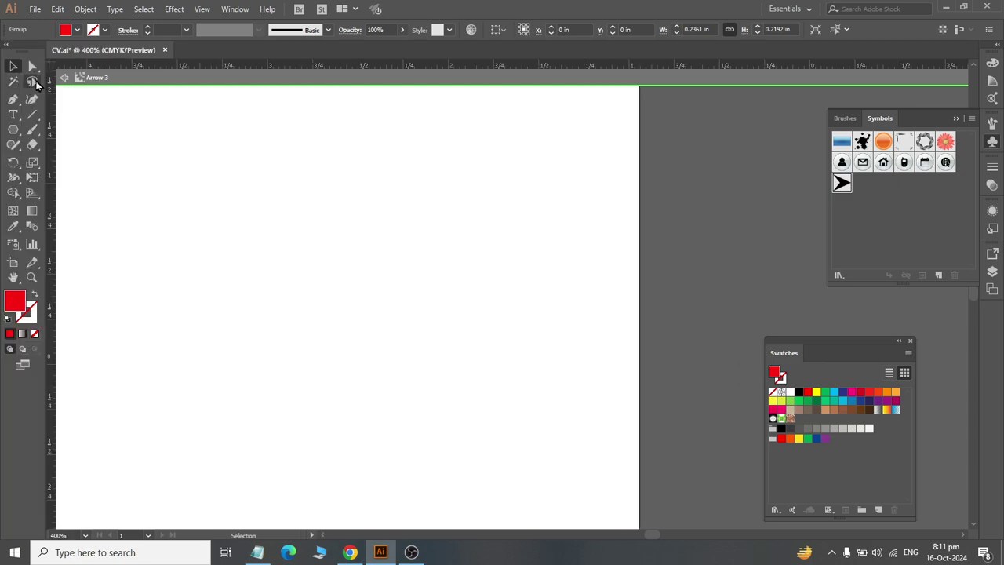
{"action": "left_click", "coordinate": [291, 276]}
{"action": "key", "text": "ctrl+alt+0"}
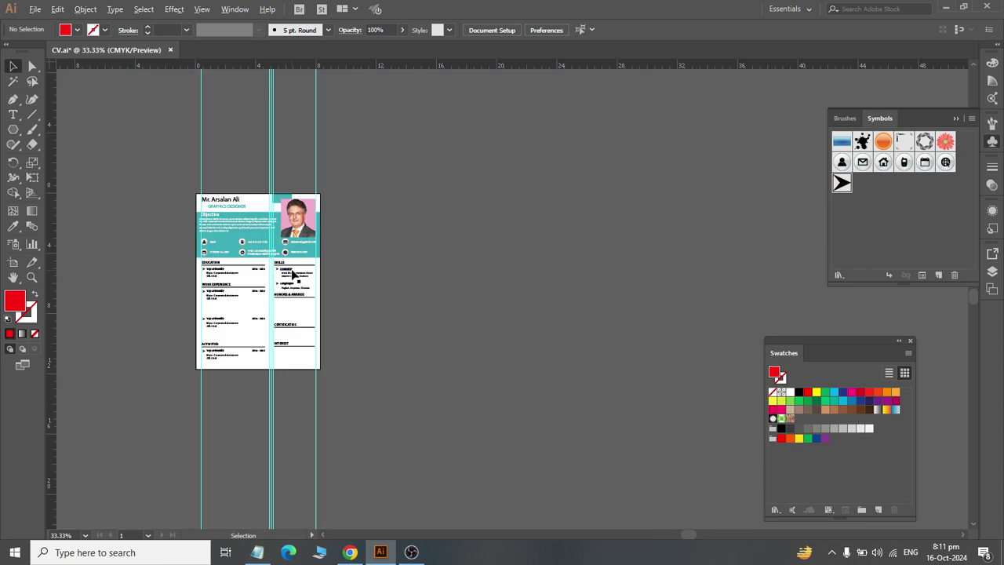
{"action": "key", "text": "ctrl+0"}
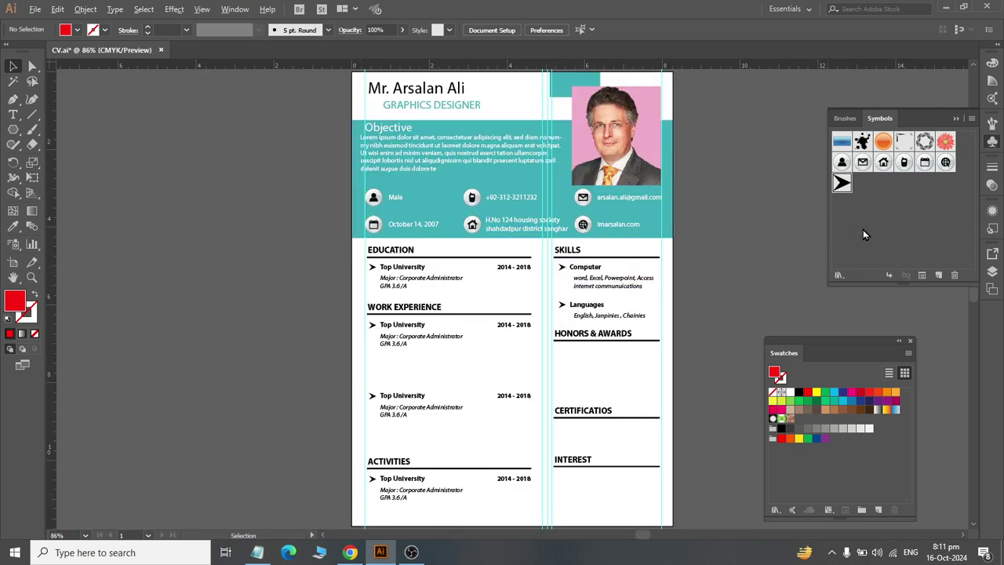
Step: Copy the Languages entry with its arrow and details to just below the HONORS & AWARDS line, consulting the reference CV
{"action": "left_click", "coordinate": [842, 183]}
{"action": "key", "text": "alt+Tab"}
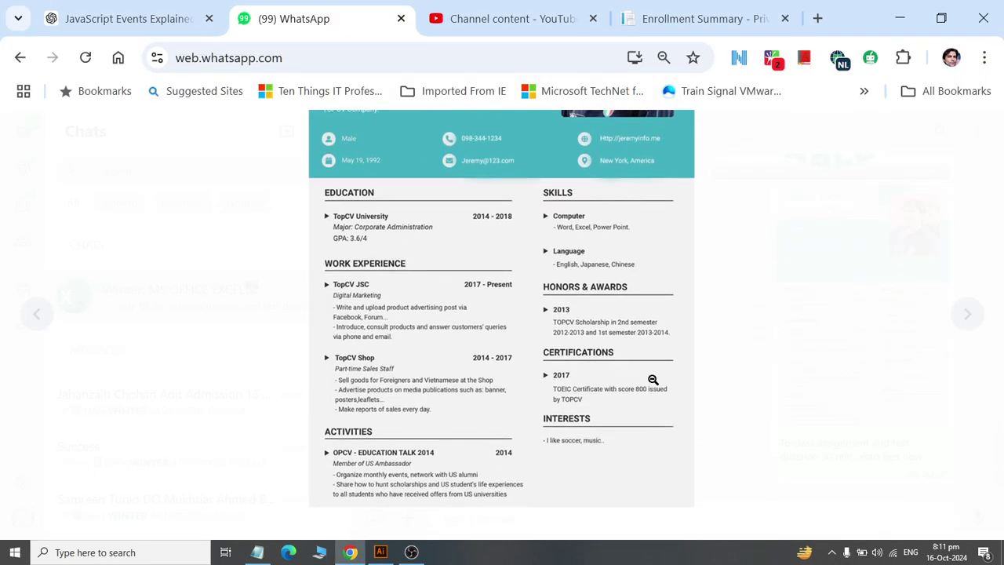
{"action": "key", "text": "alt+Tab"}
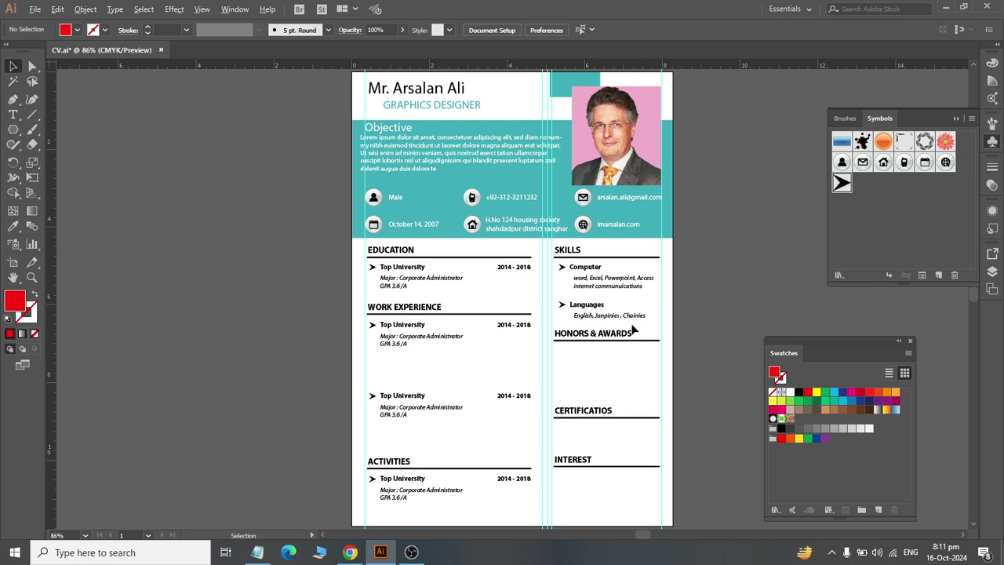
{"action": "scroll", "coordinate": [744, 338], "scroll_direction": "up", "scroll_amount": 3}
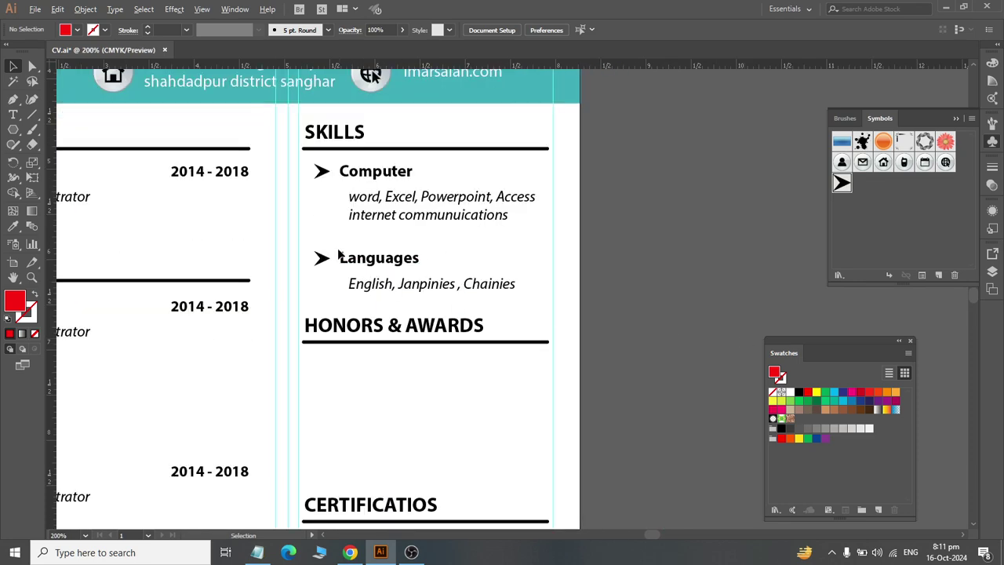
{"action": "scroll", "coordinate": [338, 281], "scroll_direction": "down", "scroll_amount": 2}
{"action": "scroll", "coordinate": [251, 332], "scroll_direction": "left", "scroll_amount": 4}
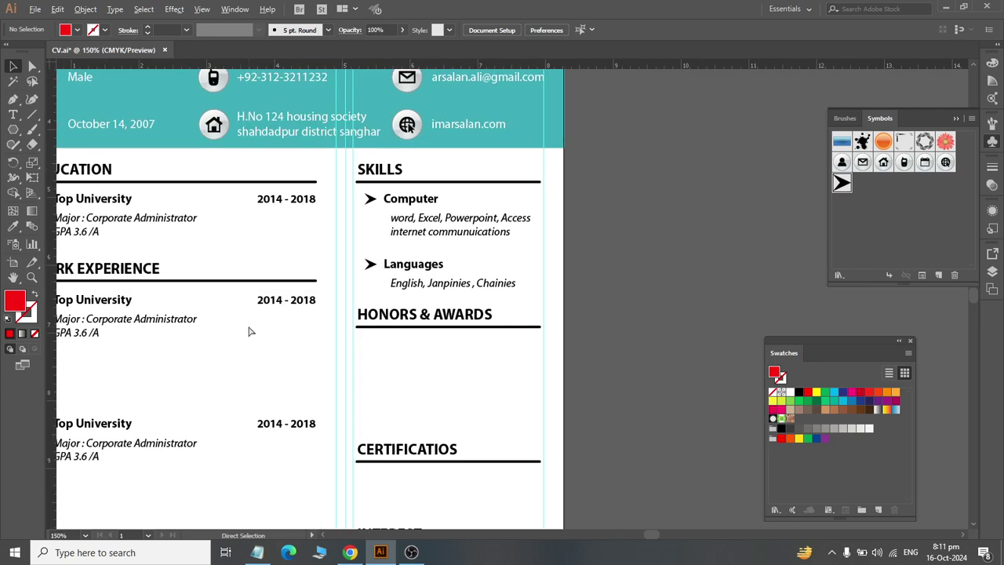
{"action": "scroll", "coordinate": [249, 331], "scroll_direction": "left", "scroll_amount": 1}
{"action": "key", "text": "alt+Tab"}
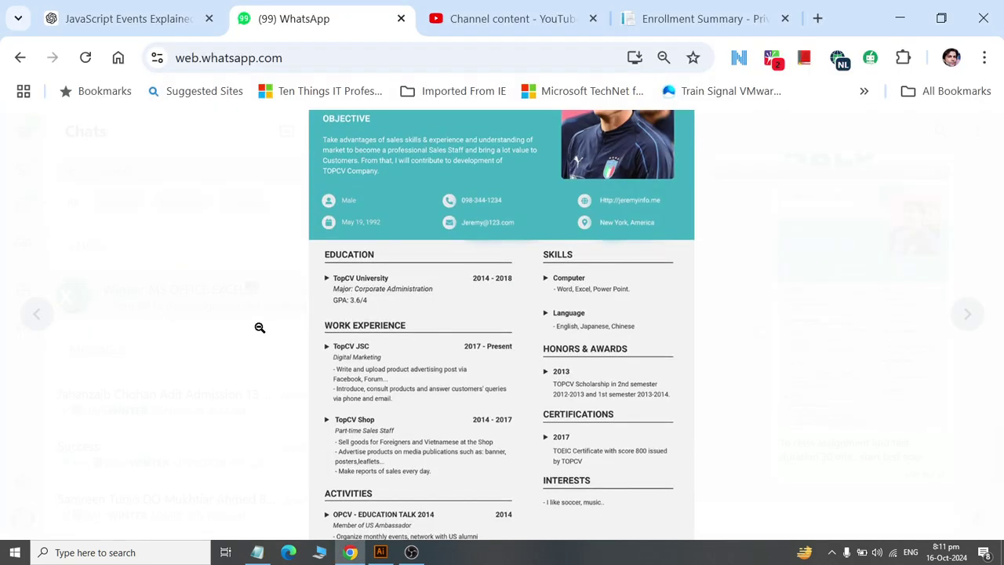
{"action": "key", "text": "alt+Tab"}
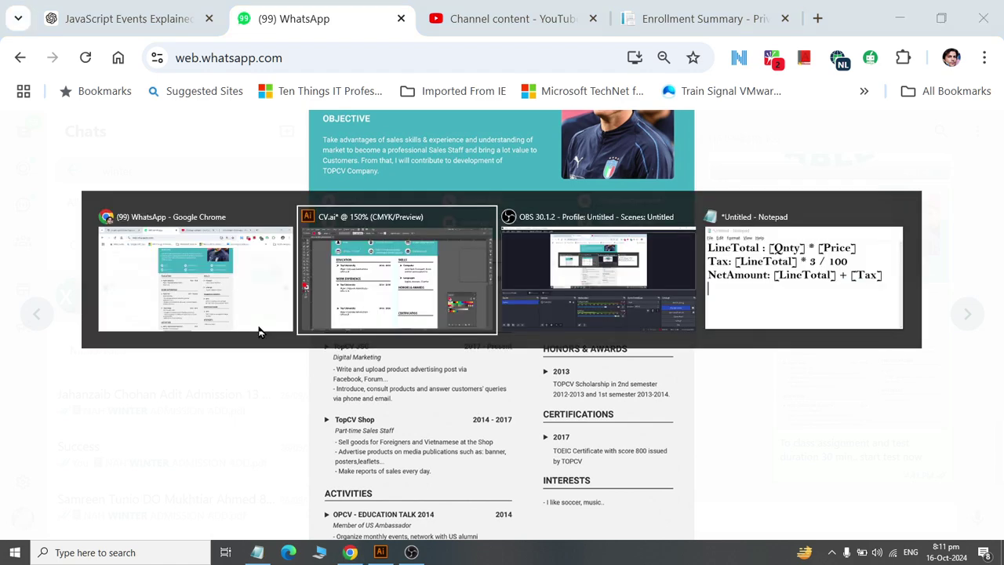
{"action": "left_click_drag", "start_coordinate": [561, 292], "coordinate": [677, 294]}
{"action": "left_click_drag", "start_coordinate": [552, 269], "coordinate": [561, 359]}
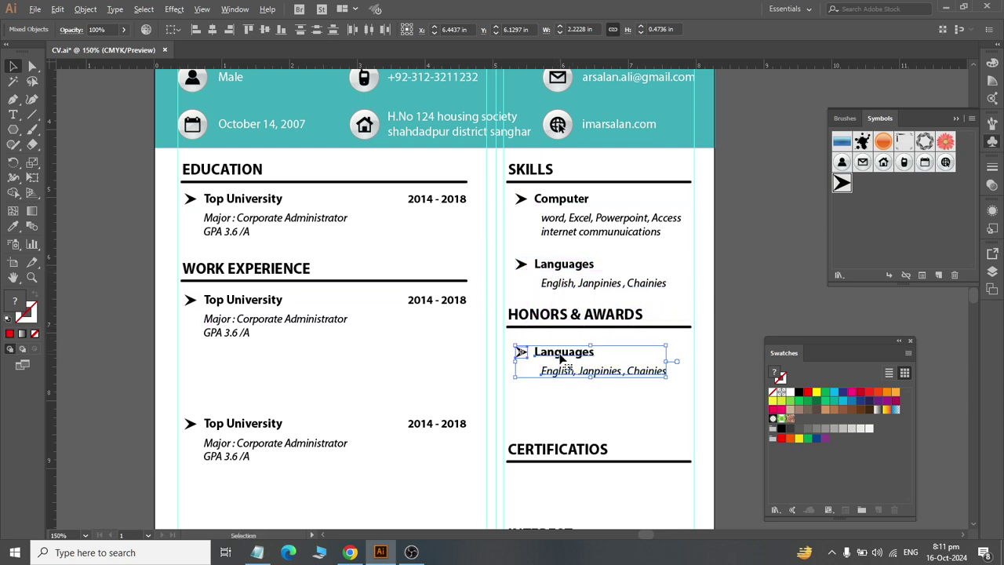
Step: Retitle the entry under HONORS & AWARDS "2013" and replace its details with "Top CV Scholar ship in Second Semester", following the reference CV
{"action": "double_click", "coordinate": [564, 352]}
{"action": "type", "text": "2013"}
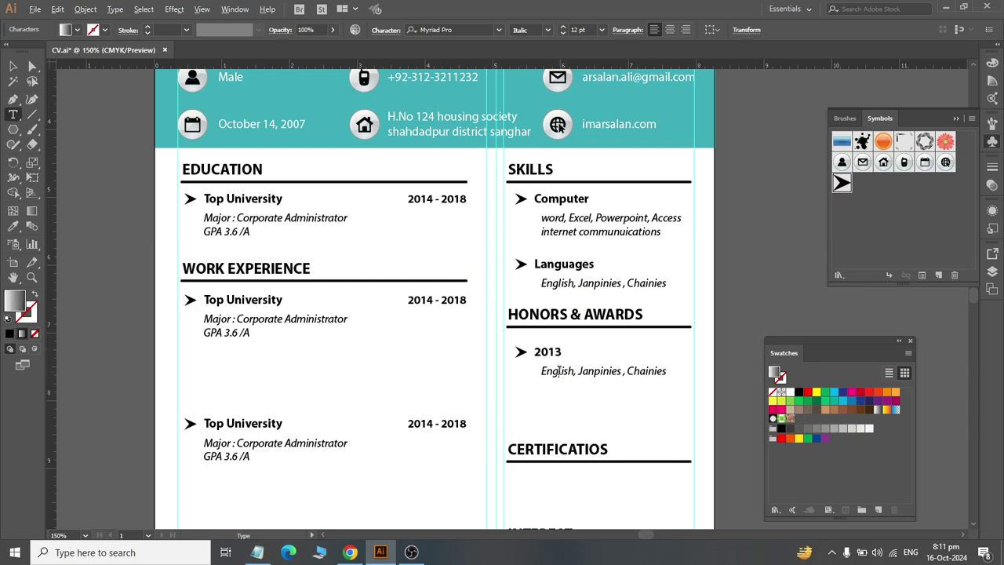
{"action": "triple_click", "coordinate": [558, 372]}
{"action": "key", "text": "alt+Tab"}
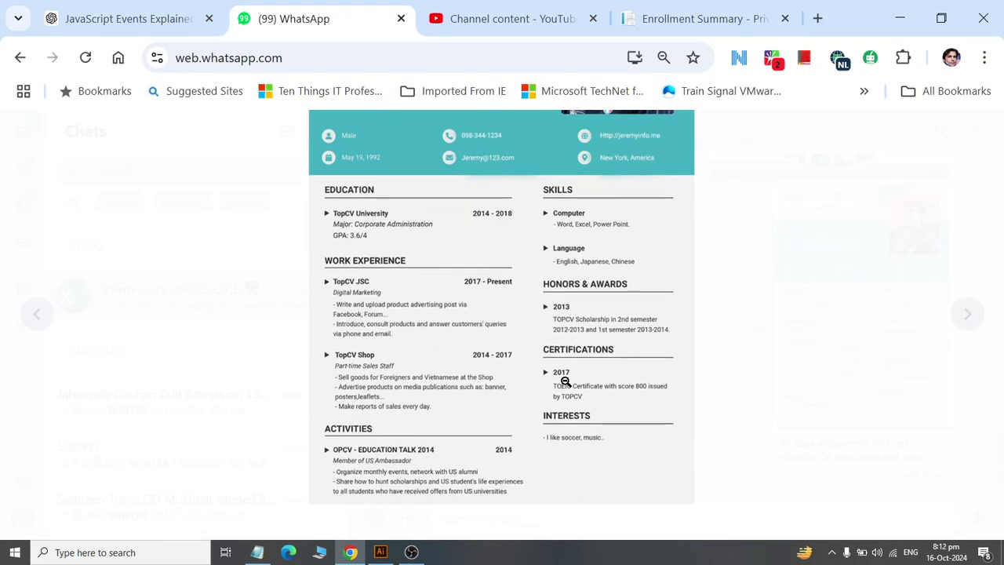
{"action": "key", "text": "alt+Tab"}
{"action": "type", "text": "t"}
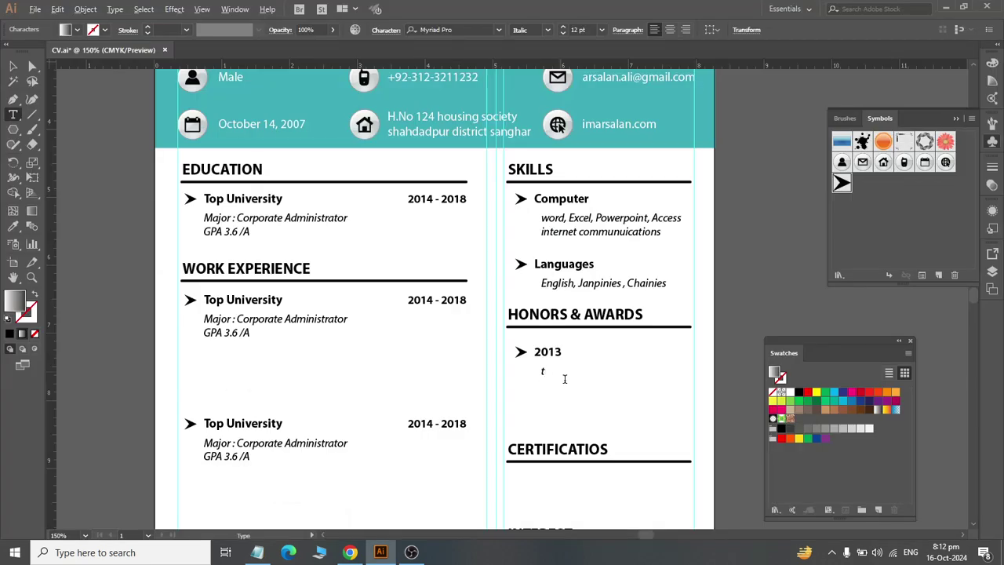
{"action": "type", "text": "opTop CV Scholar ship in Secon"}
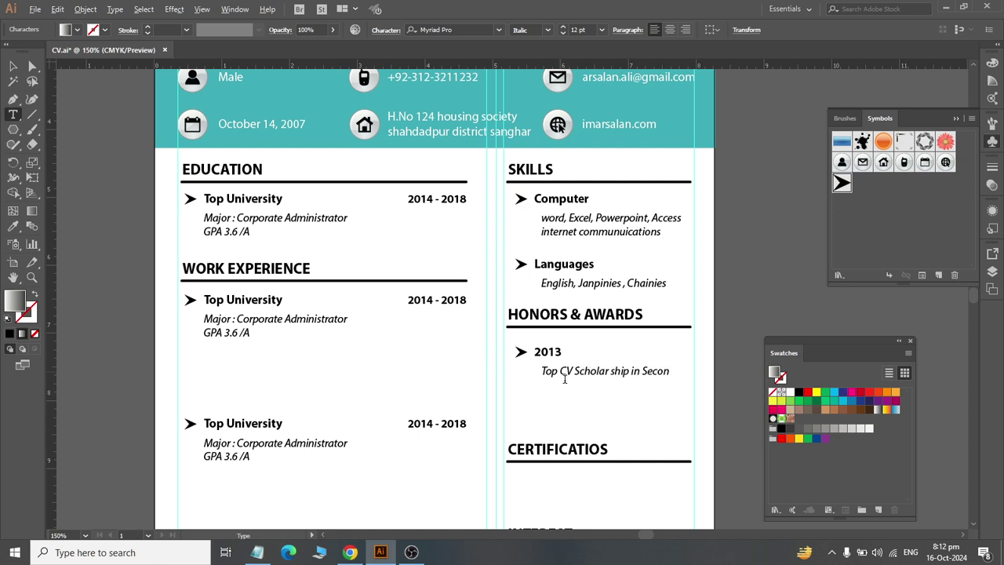
{"action": "type", "text": "d Semester"}
Step: Break the HONORS & AWARDS details line before "Semester" so the text fits within the column
{"action": "scroll", "coordinate": [564, 379], "scroll_direction": "right", "scroll_amount": 2}
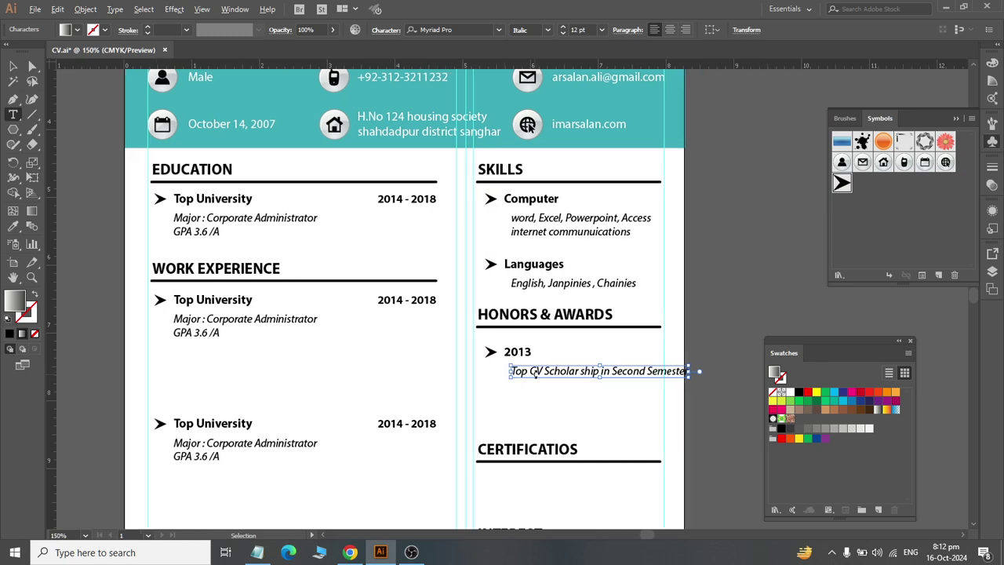
{"action": "key", "text": "Left"}
{"action": "key", "text": "Left"}
{"action": "key", "text": "Left"}
{"action": "key", "text": "Left"}
{"action": "key", "text": "Left"}
{"action": "key", "text": "Left"}
{"action": "key", "text": "Left"}
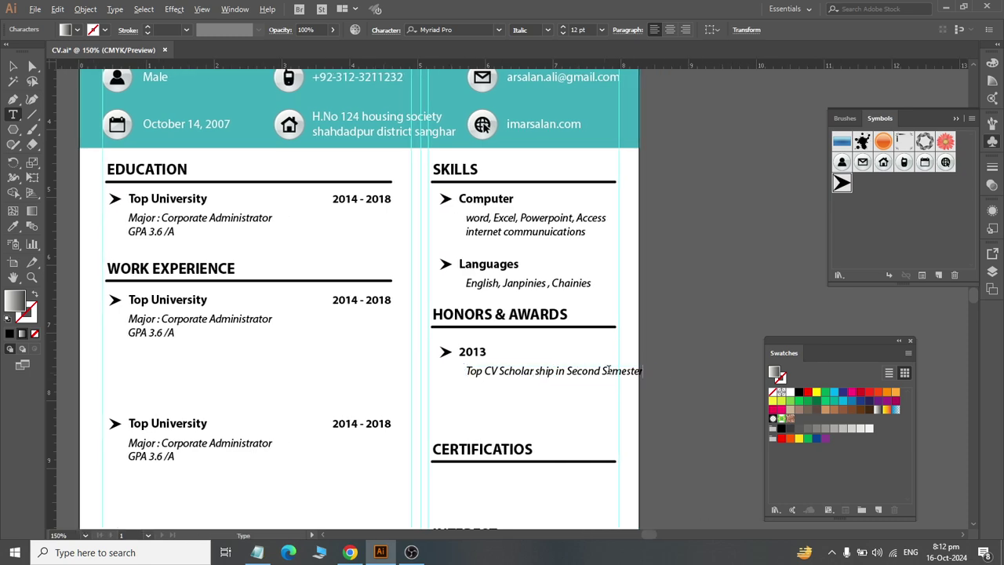
{"action": "key", "text": "shift+Left"}
{"action": "key", "text": "Right"}
{"action": "key", "text": "Return"}
Step: Add "2012 - 2013" after "Semester" in the HONORS & AWARDS details, checking the years in the reference CV
{"action": "key", "text": "alt+Tab"}
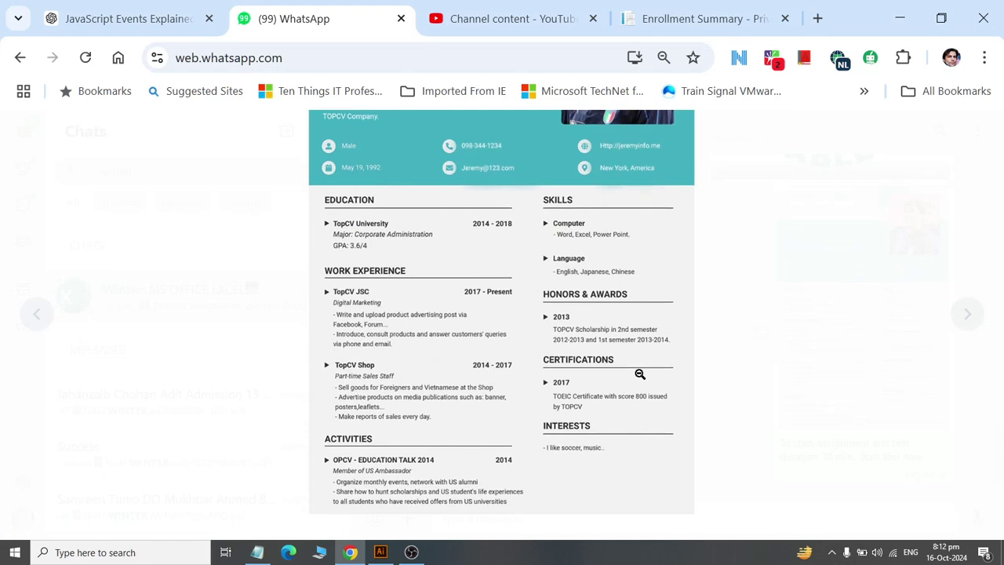
{"action": "key", "text": "alt+Tab"}
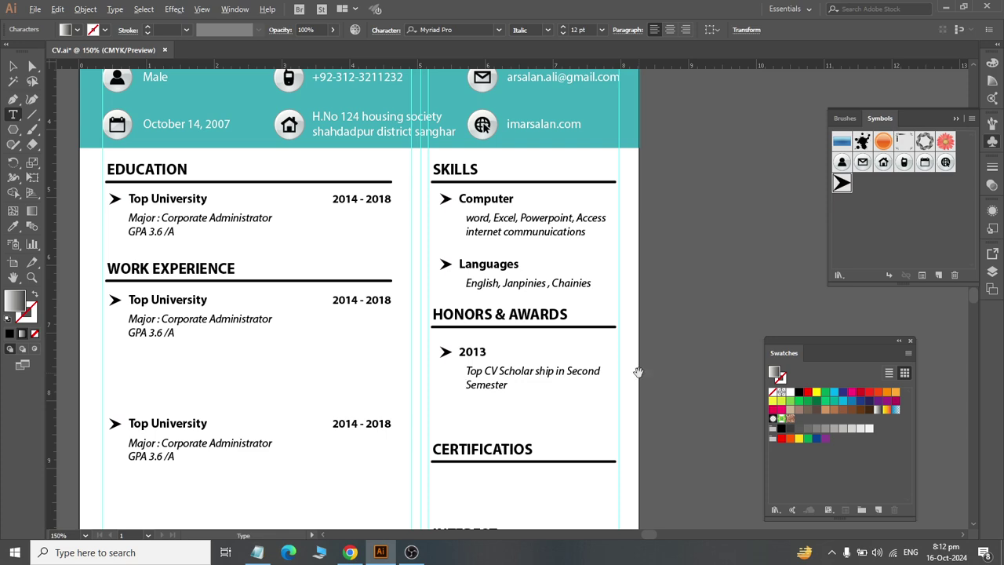
{"action": "key", "text": "alt+Tab"}
{"action": "key", "text": "alt+Tab"}
{"action": "key", "text": "alt+Tab"}
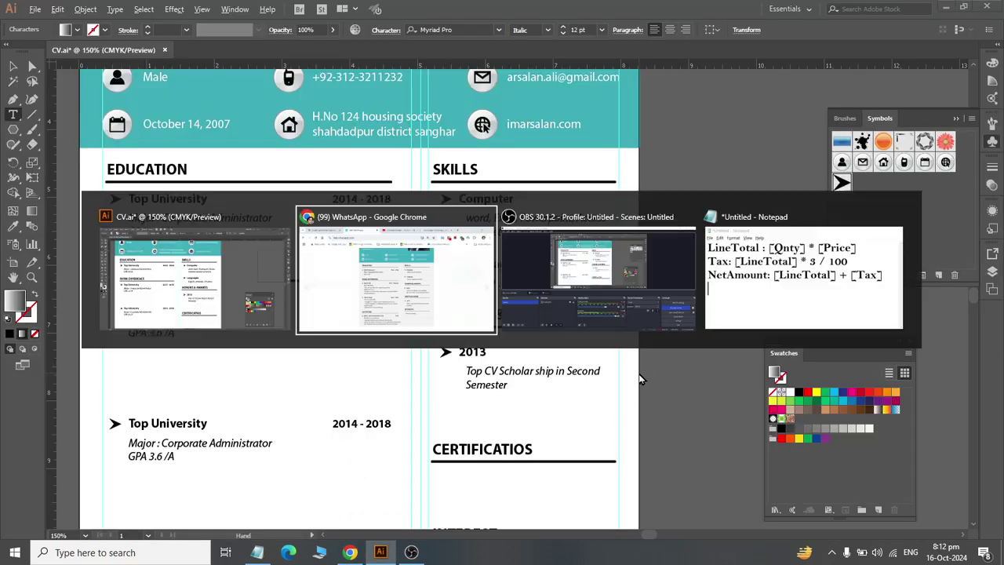
{"action": "key", "text": "alt+Tab"}
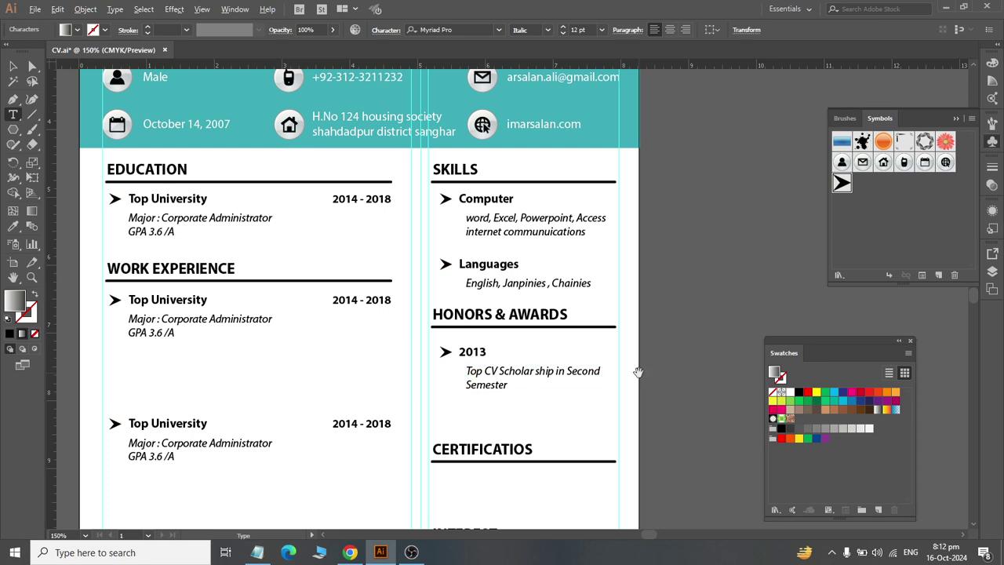
{"action": "key", "text": "alt+Tab"}
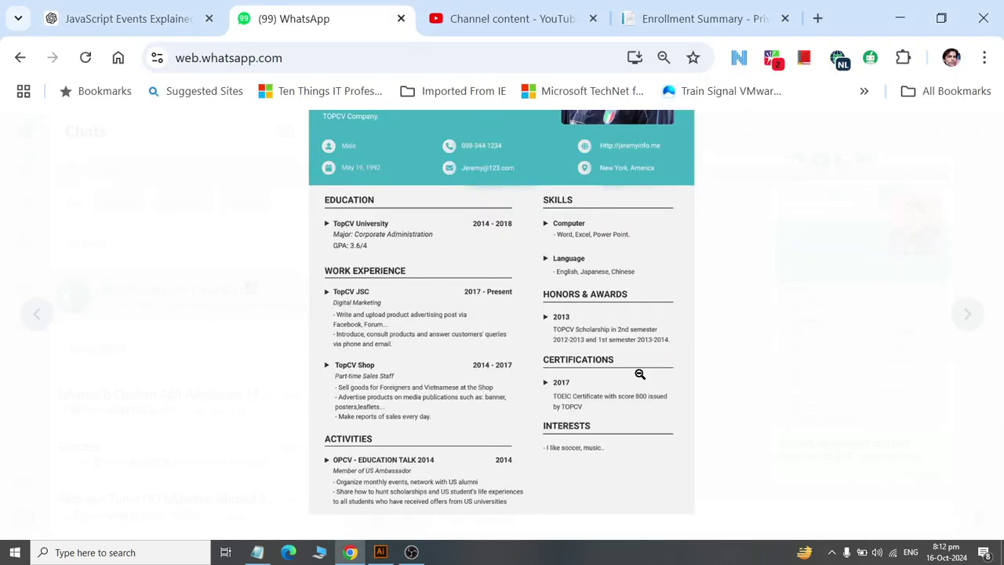
{"action": "key", "text": "alt+Tab"}
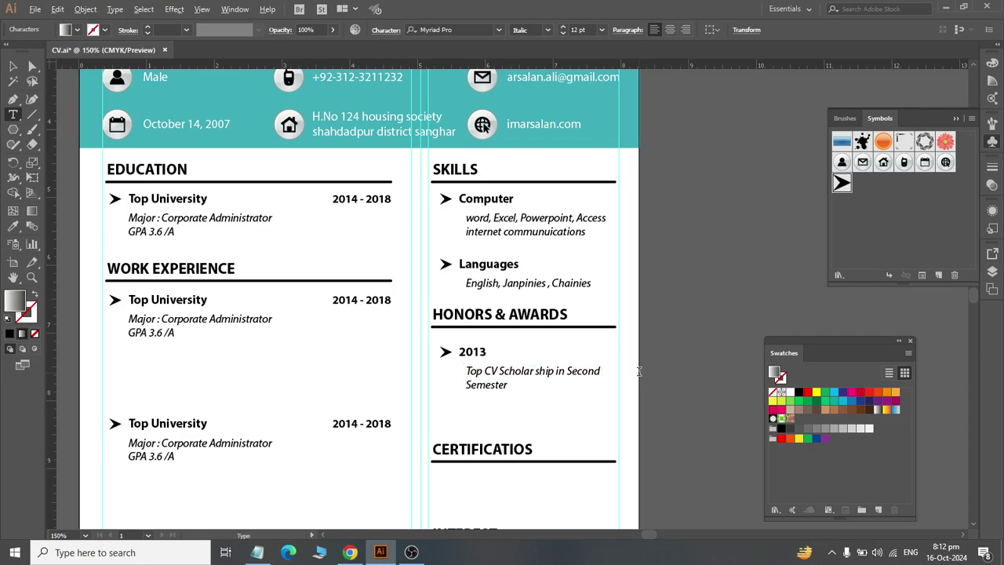
{"action": "key", "text": "alt+Tab"}
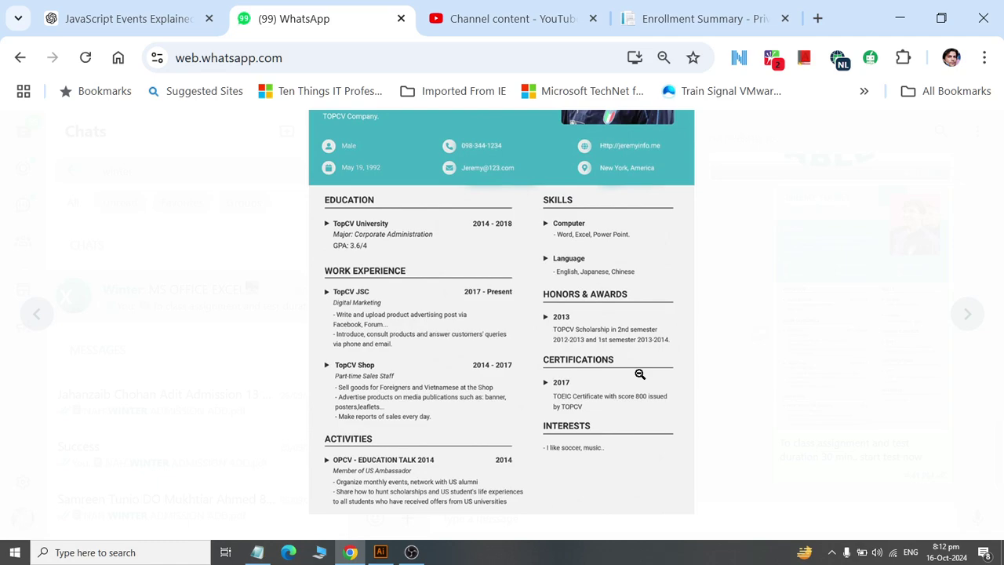
{"action": "key", "text": "alt+Tab"}
{"action": "key", "text": "alt+Tab"}
{"action": "key", "text": "alt+Tab"}
{"action": "key", "text": "BackSpace"}
{"action": "key", "text": "BackSpace"}
{"action": "key", "text": "BackSpace"}
{"action": "type", "text": "2012 -"}
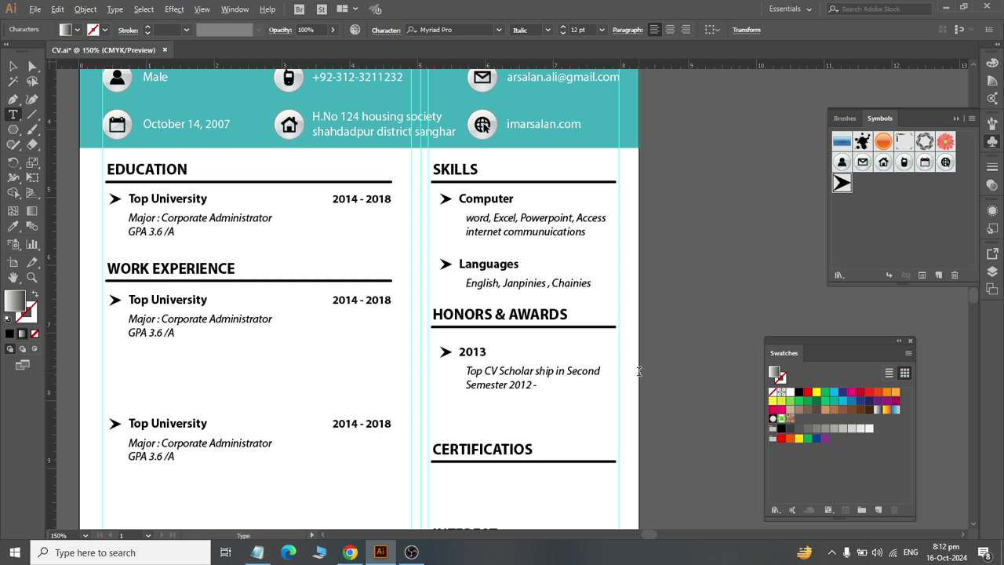
{"action": "type", "text": " 2013"}
Step: Complete the HONORS & AWARDS details with "and First Semester 2013 - 2014.", wrapped onto a third line, and deselect the text
{"action": "key", "text": "alt+Tab"}
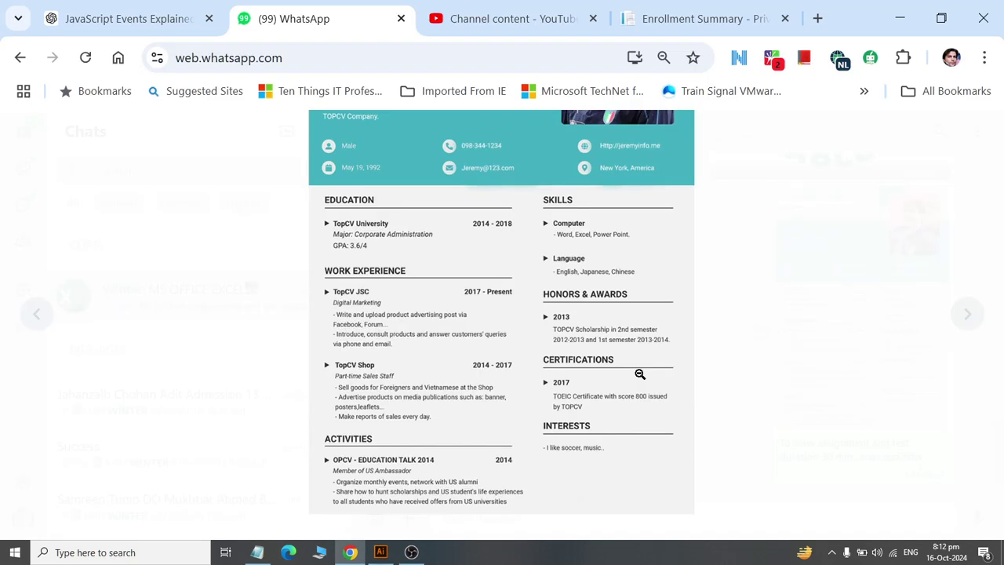
{"action": "key", "text": "alt+Tab"}
{"action": "type", "text": "a"}
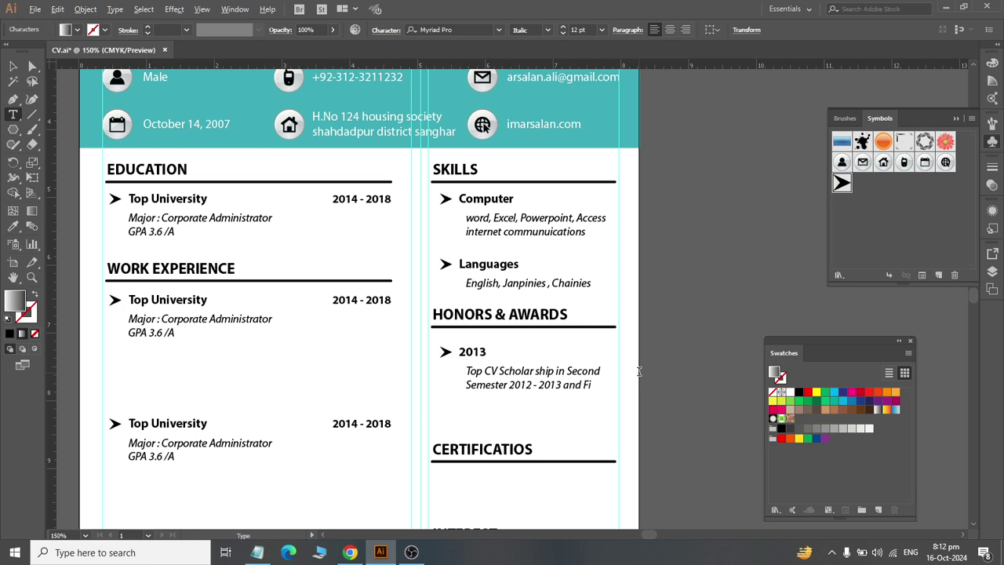
{"action": "type", "text": "nd First Semester 20"}
{"action": "type", "text": "13 - 2014."}
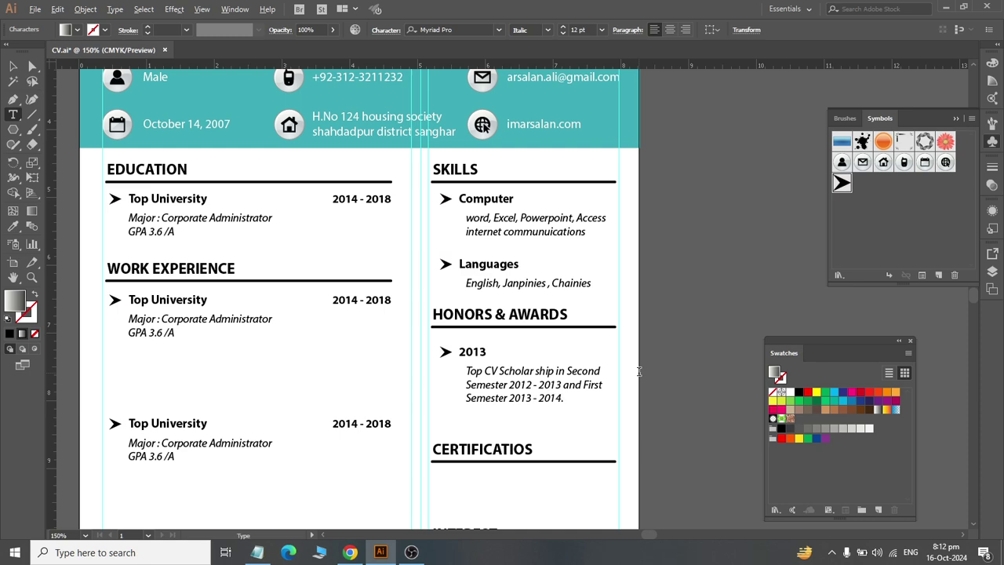
{"action": "key", "text": "alt+Tab"}
{"action": "key", "text": "alt+Tab"}
{"action": "left_click", "coordinate": [13, 67]}
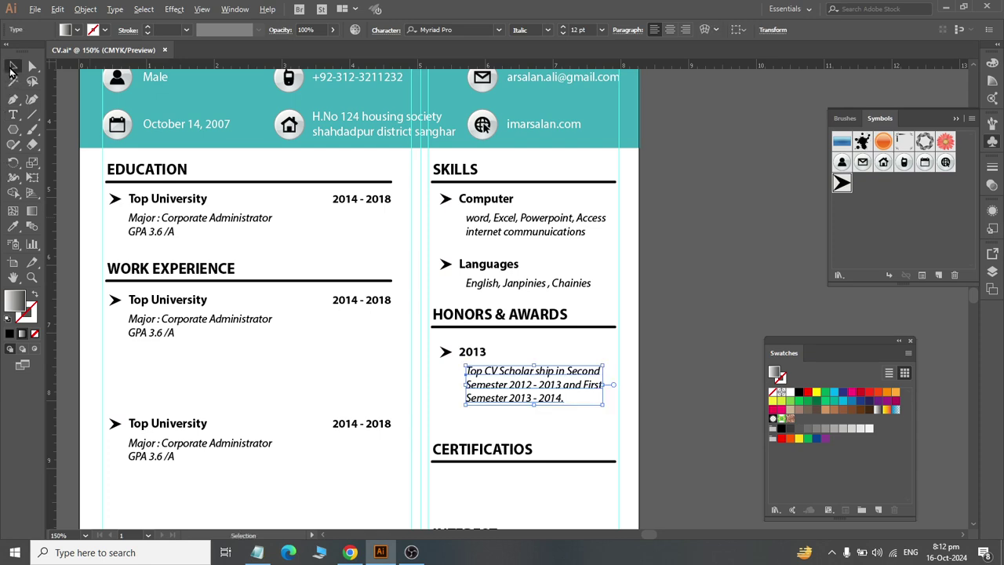
{"action": "left_click", "coordinate": [676, 216]}
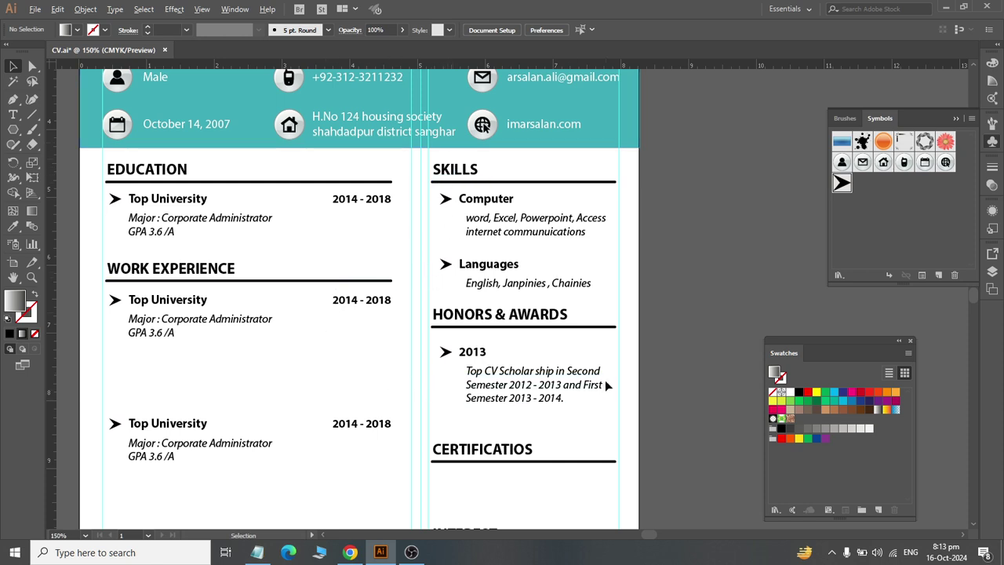
Step: Copy the 2013 entry with its arrow and details to just below the CERTIFICATIOS line, consulting the reference CV
{"action": "scroll", "coordinate": [604, 379], "scroll_direction": "down", "scroll_amount": 3}
{"action": "scroll", "coordinate": [598, 383], "scroll_direction": "down", "scroll_amount": 1}
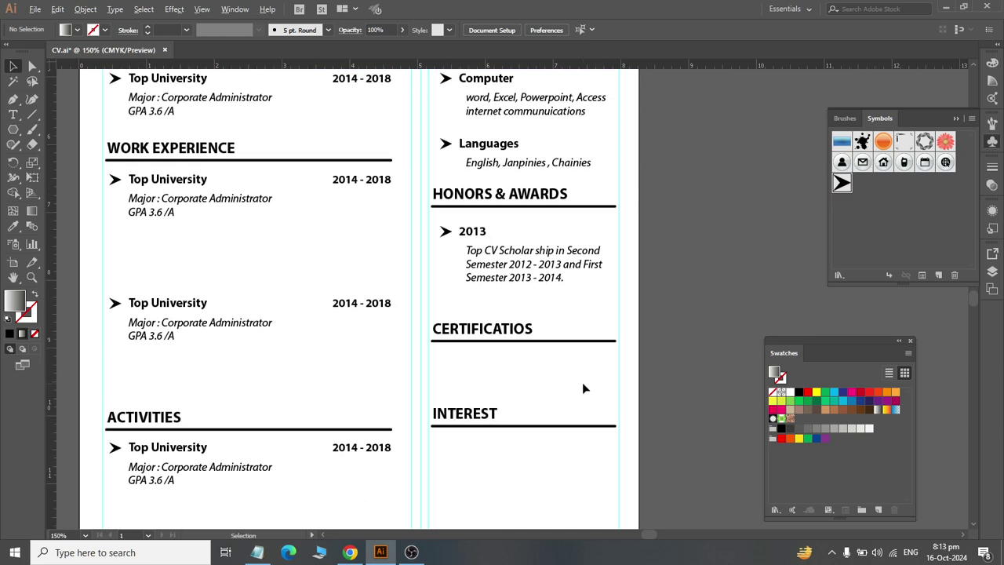
{"action": "key", "text": "alt+Tab"}
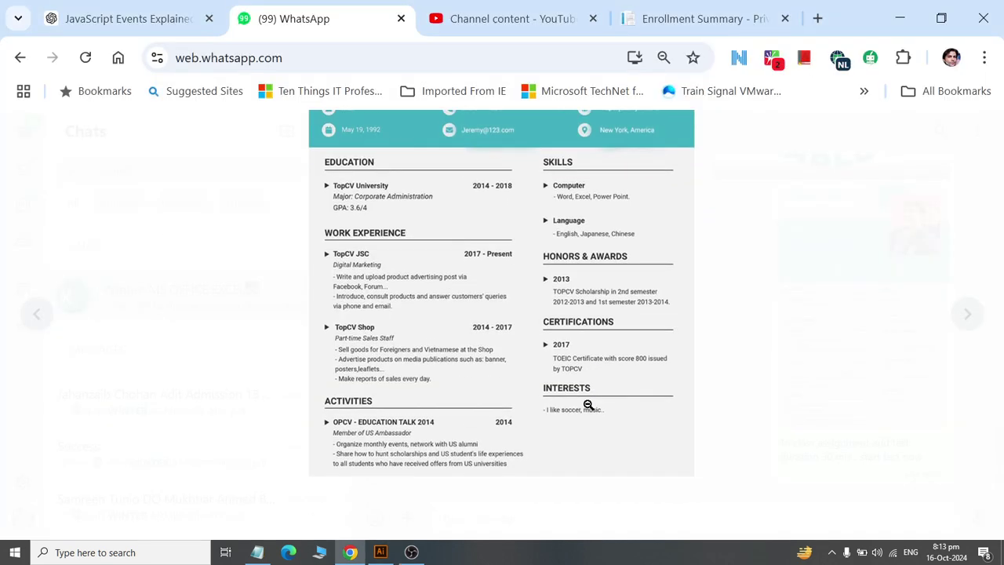
{"action": "key", "text": "alt+Tab"}
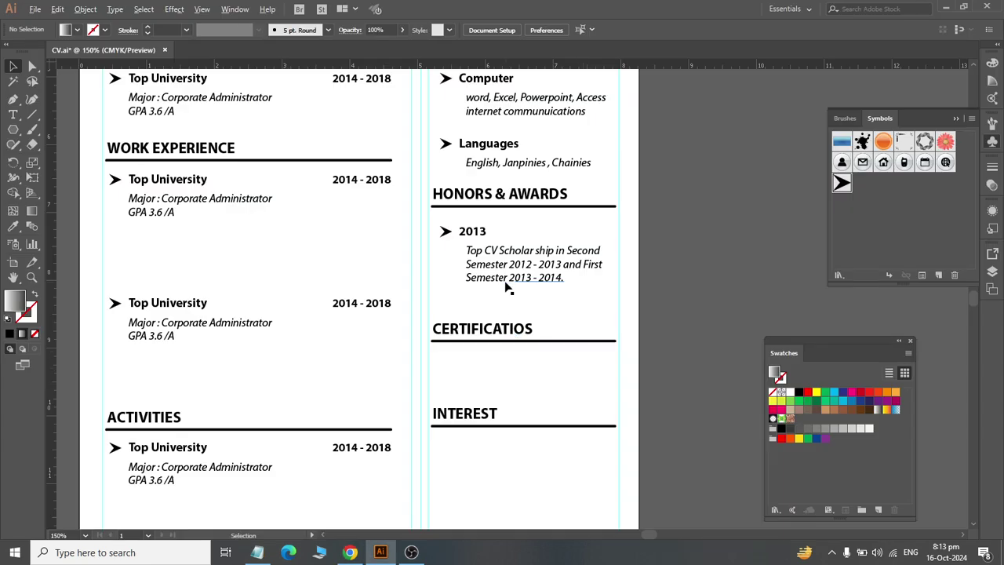
{"action": "left_click_drag", "start_coordinate": [547, 303], "coordinate": [440, 224]}
{"action": "left_click", "coordinate": [445, 231]}
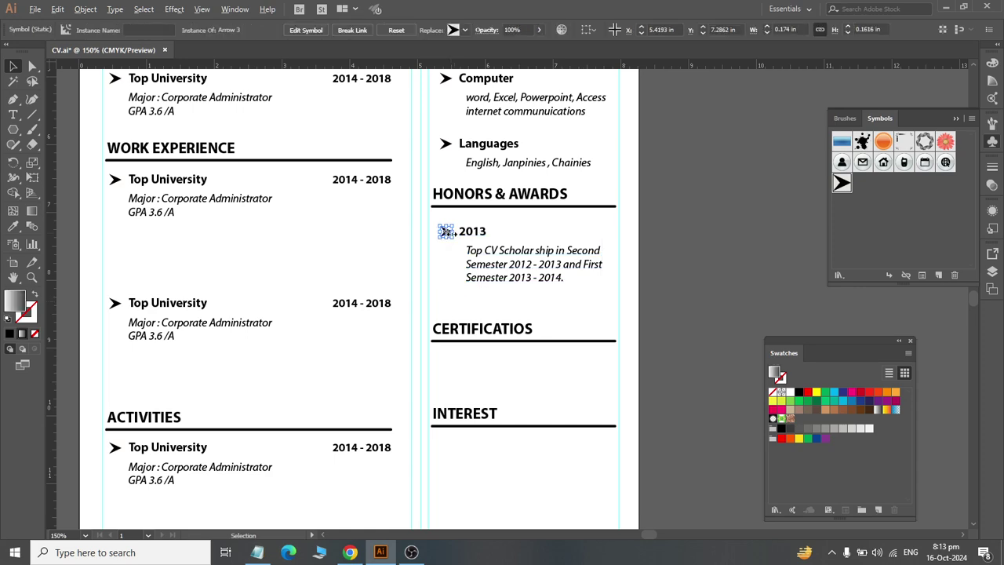
{"action": "left_click_drag", "start_coordinate": [547, 306], "coordinate": [464, 357]}
Step: Move the INTEREST heading and its line down about 0.2 in to clear the certification details
{"action": "left_click_drag", "start_coordinate": [463, 457], "coordinate": [436, 413]}
{"action": "key", "text": "Down"}
{"action": "key", "text": "Down"}
{"action": "key", "text": "Down"}
{"action": "key", "text": "Down"}
{"action": "key", "text": "Down"}
{"action": "key", "text": "Down"}
{"action": "key", "text": "Down"}
{"action": "key", "text": "Down"}
{"action": "key", "text": "Down"}
{"action": "key", "text": "Down"}
{"action": "key", "text": "Down"}
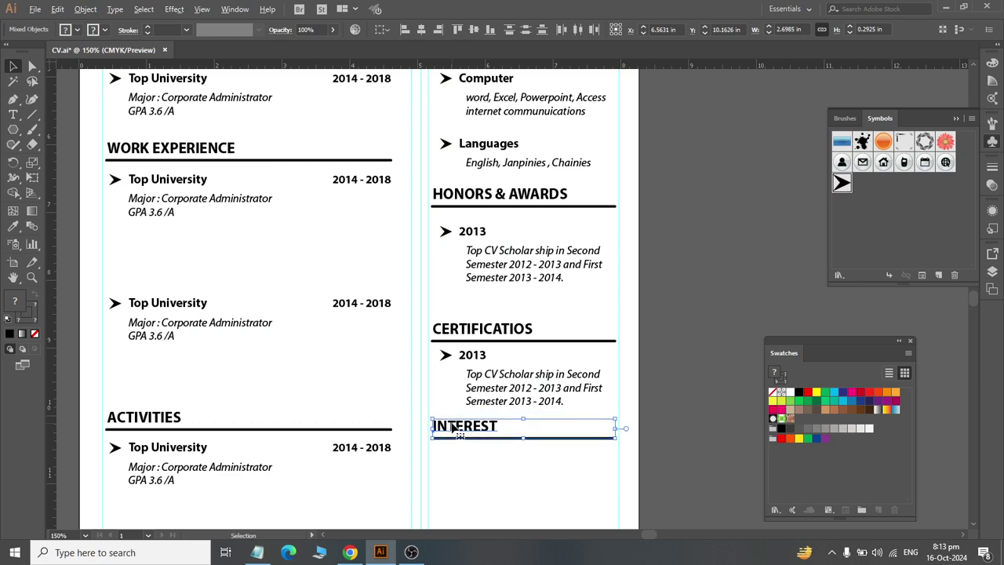
{"action": "key", "text": "t"}
{"action": "left_click", "coordinate": [508, 397]}
{"action": "triple_click", "coordinate": [508, 396]}
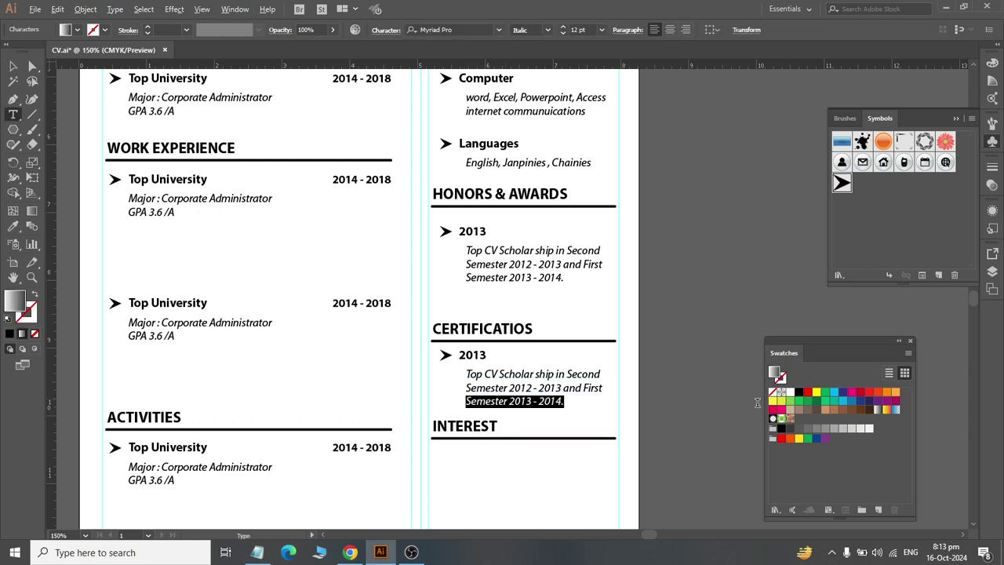
{"action": "left_click", "coordinate": [12, 66]}
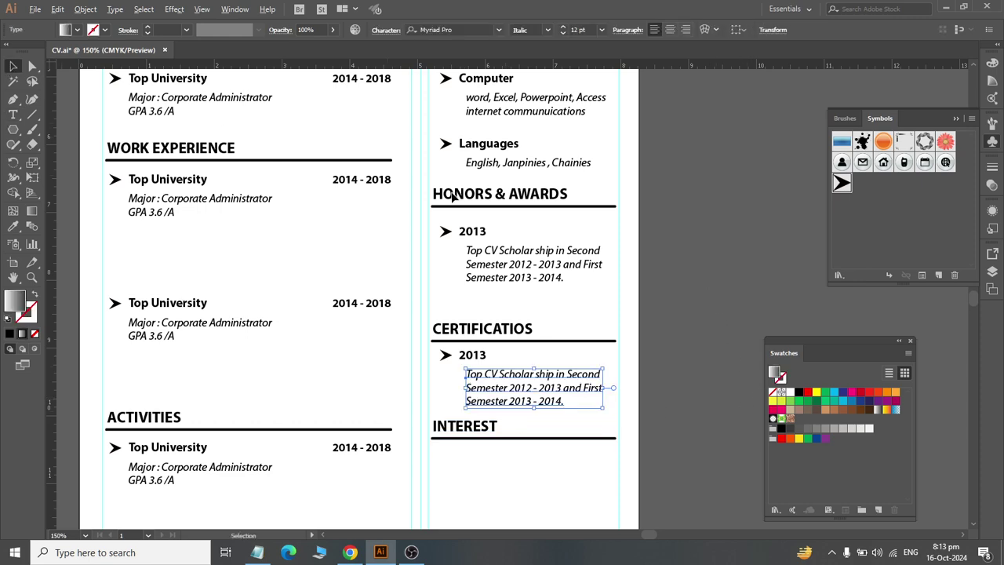
{"action": "left_click", "coordinate": [737, 327]}
Step: Copy the CERTIFICATIOS details text to just below the INTEREST line, consulting the reference CV
{"action": "scroll", "coordinate": [734, 329], "scroll_direction": "down", "scroll_amount": 3}
{"action": "key", "text": "alt+Tab"}
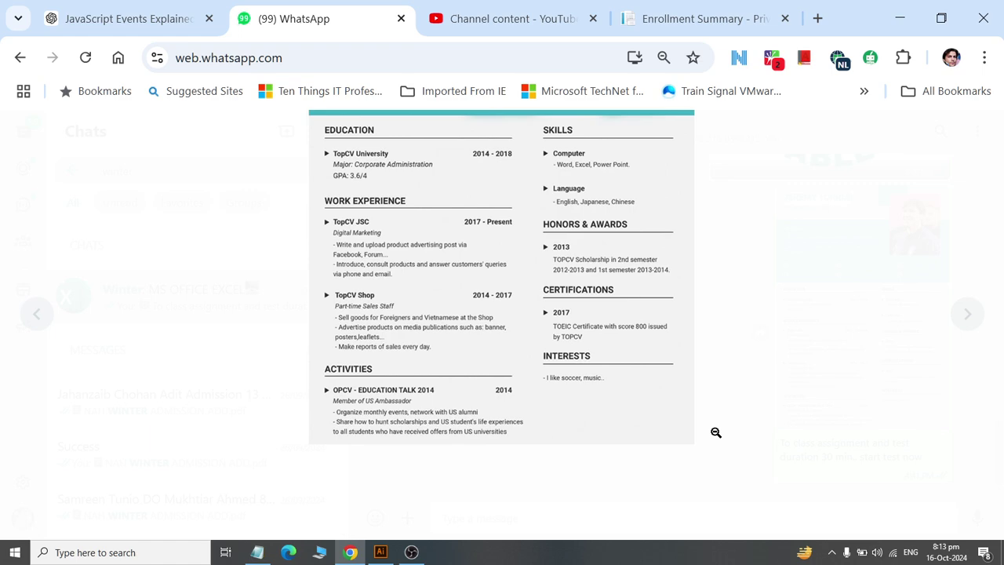
{"action": "key", "text": "alt+Tab"}
{"action": "key", "text": "alt+Tab"}
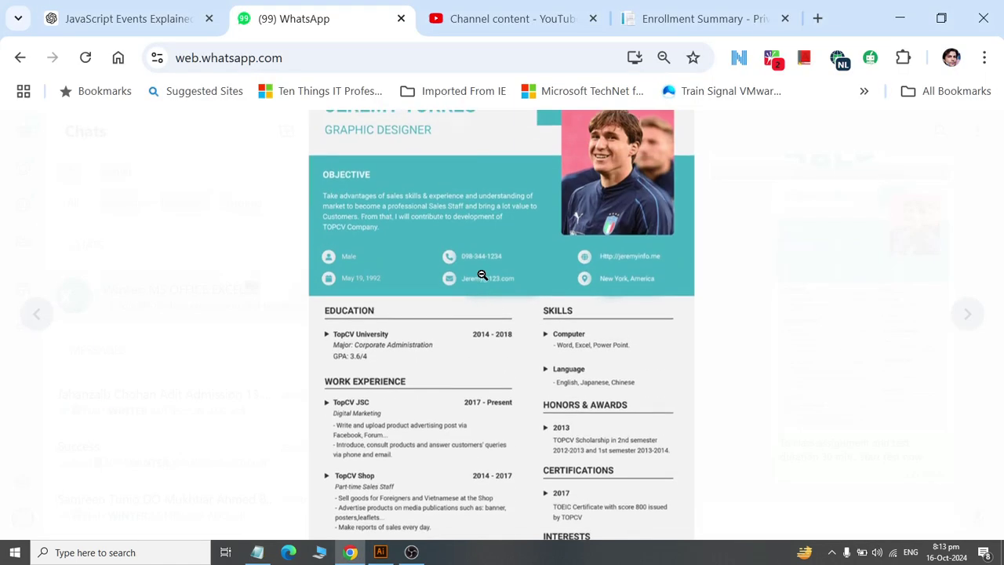
{"action": "key", "text": "alt+Tab"}
{"action": "key", "text": "alt+Tab"}
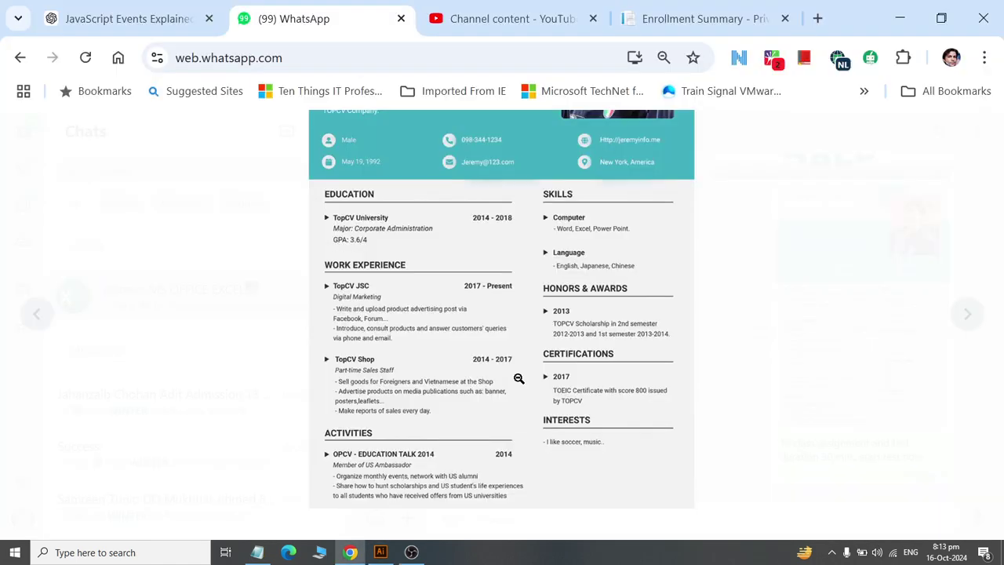
{"action": "key", "text": "alt+Tab"}
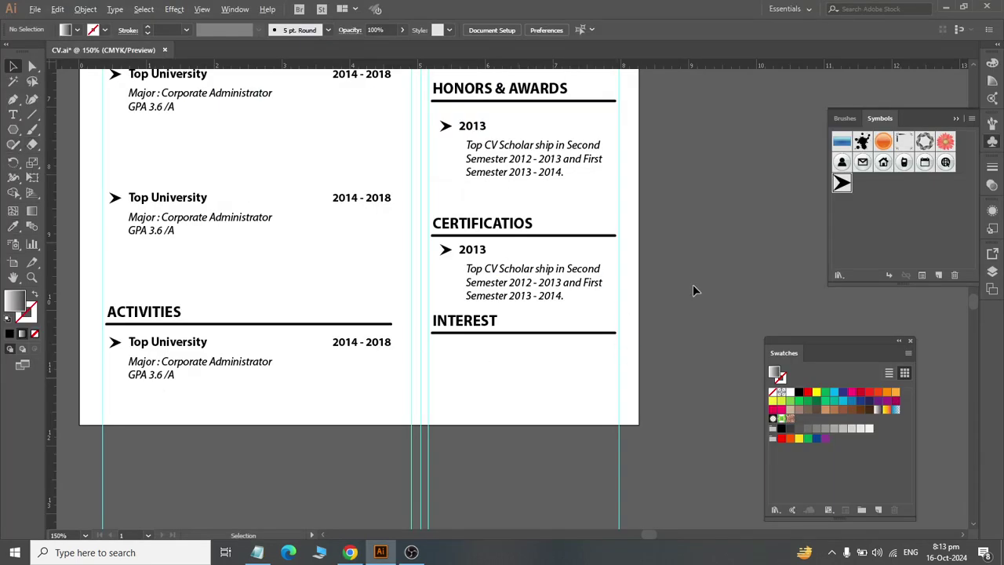
{"action": "left_click_drag", "start_coordinate": [492, 285], "coordinate": [491, 365]}
Step: Replace the copied text under INTEREST with "i like soccer, music and research." and deselect it
{"action": "double_click", "coordinate": [487, 362]}
{"action": "key", "text": "ctrl+a"}
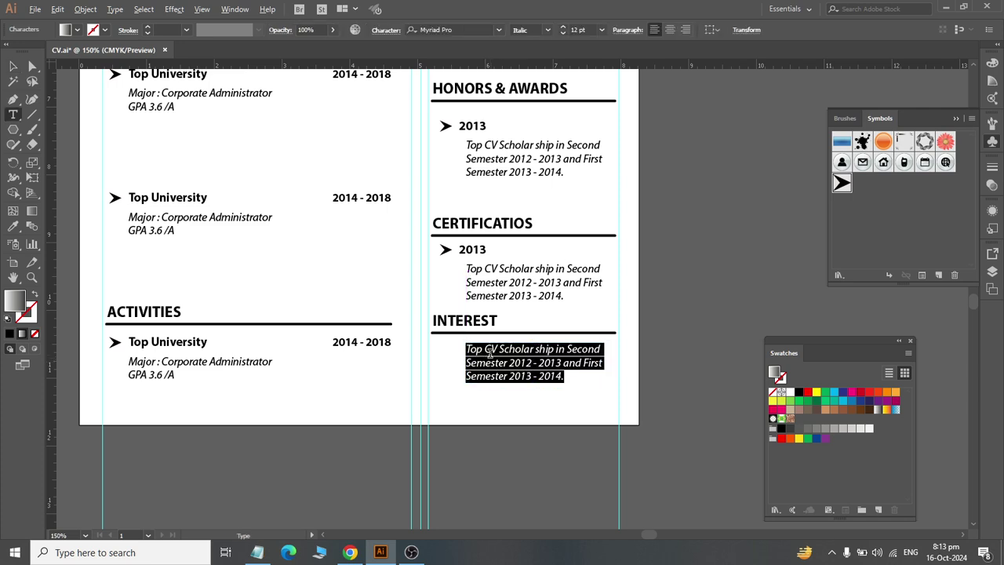
{"action": "type", "text": "i like soccer, music"}
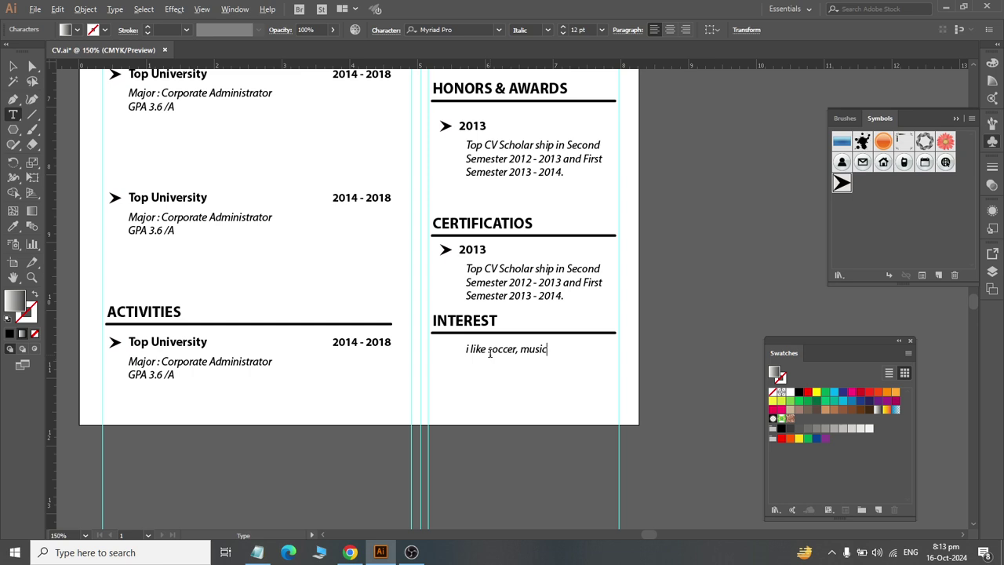
{"action": "type", "text": " and research."}
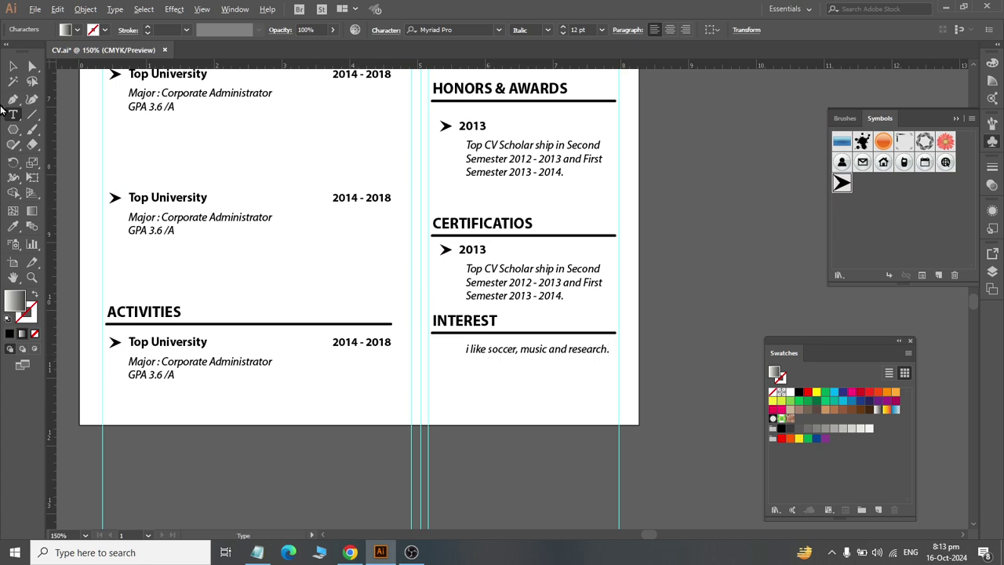
{"action": "left_click", "coordinate": [13, 68]}
{"action": "left_click", "coordinate": [530, 389]}
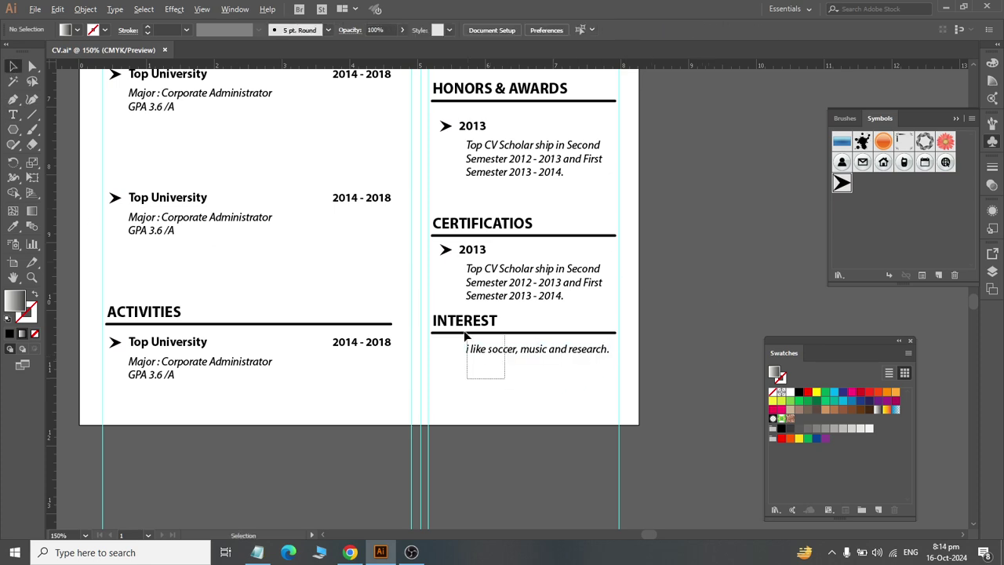
Step: Move the INTEREST heading, its line and text down about 0.17 in
{"action": "left_click_drag", "start_coordinate": [463, 330], "coordinate": [453, 324]}
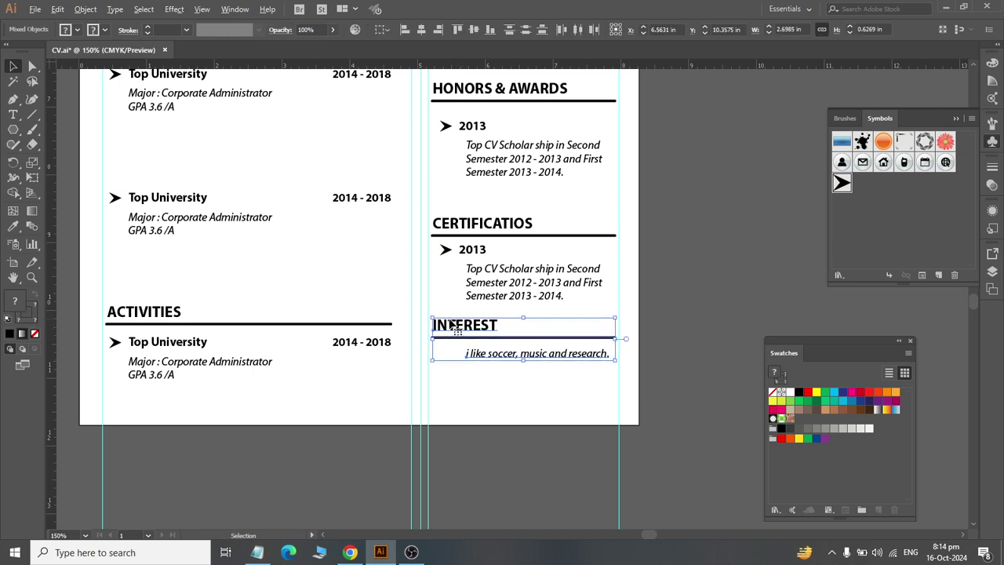
{"action": "key", "text": "Down"}
{"action": "key", "text": "Down"}
{"action": "key", "text": "Down"}
{"action": "key", "text": "Down"}
{"action": "key", "text": "Down"}
{"action": "key", "text": "Down"}
{"action": "key", "text": "Down"}
{"action": "key", "text": "Down"}
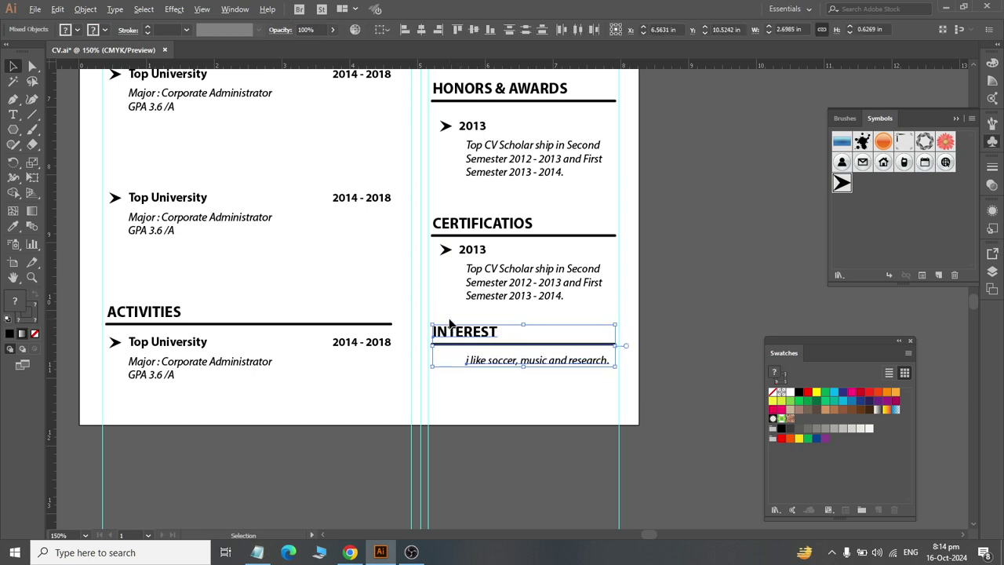
Step: Move the CERTIFICATIOS heading, line and 2013 entry down about 0.07 in and deselect them
{"action": "left_click_drag", "start_coordinate": [533, 314], "coordinate": [434, 215]}
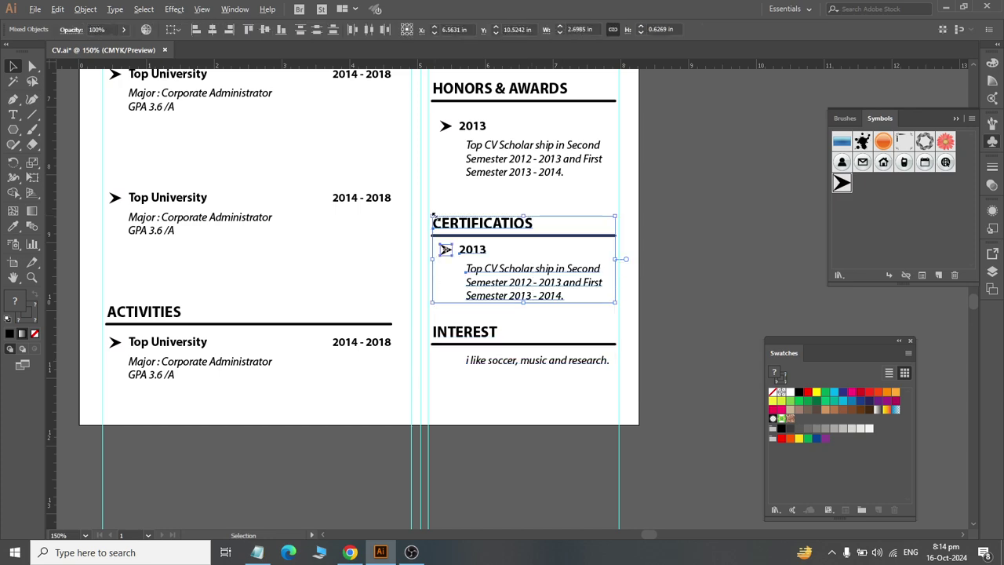
{"action": "key", "text": "Down"}
{"action": "key", "text": "Down"}
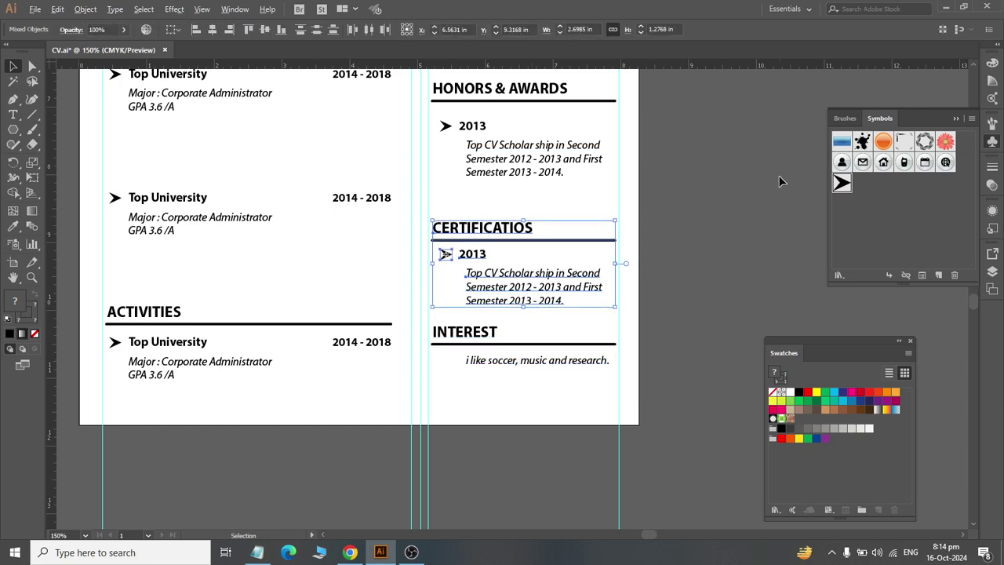
{"action": "left_click", "coordinate": [473, 195]}
Step: Move the HONORS & AWARDS heading, line, year and details down about 0.08 in, leaving out the arrow
{"action": "scroll", "coordinate": [471, 196], "scroll_direction": "up", "scroll_amount": 3}
{"action": "scroll", "coordinate": [469, 197], "scroll_direction": "up", "scroll_amount": 2}
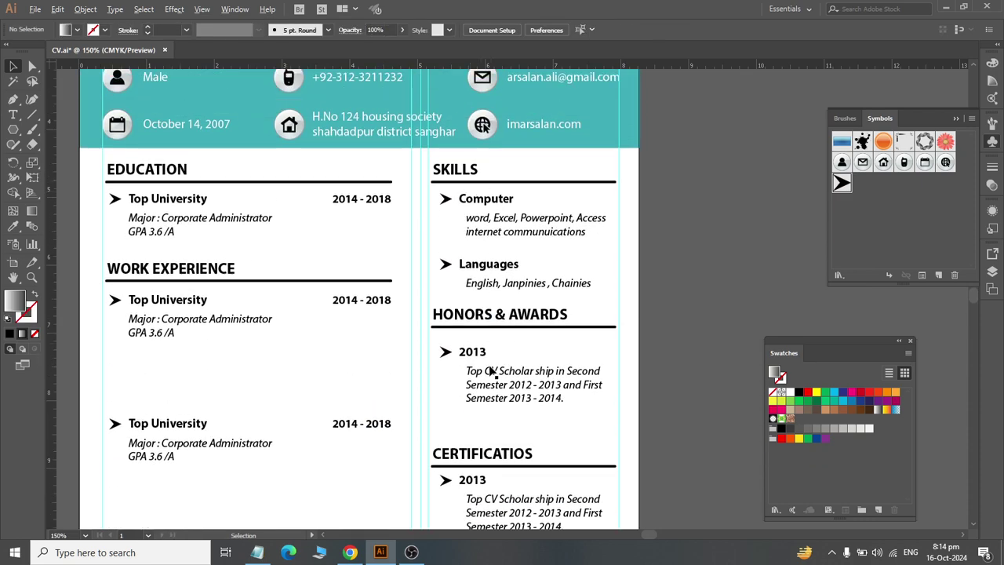
{"action": "left_click_drag", "start_coordinate": [533, 429], "coordinate": [444, 336]}
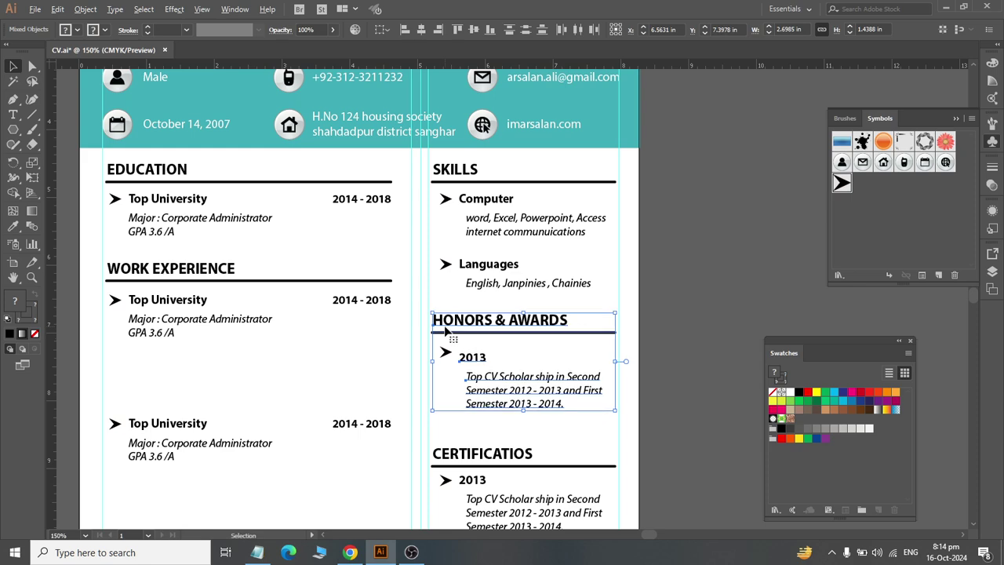
{"action": "left_click", "coordinate": [717, 280]}
Step: Clear all guides from the CV document
{"action": "scroll", "coordinate": [359, 217], "scroll_direction": "down", "scroll_amount": 2}
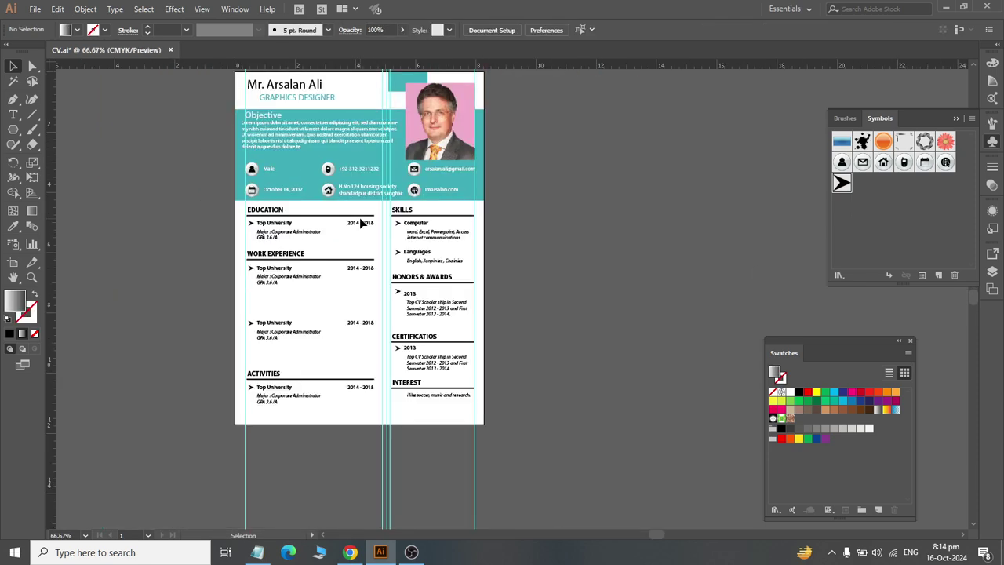
{"action": "scroll", "coordinate": [361, 130], "scroll_direction": "up", "scroll_amount": 1}
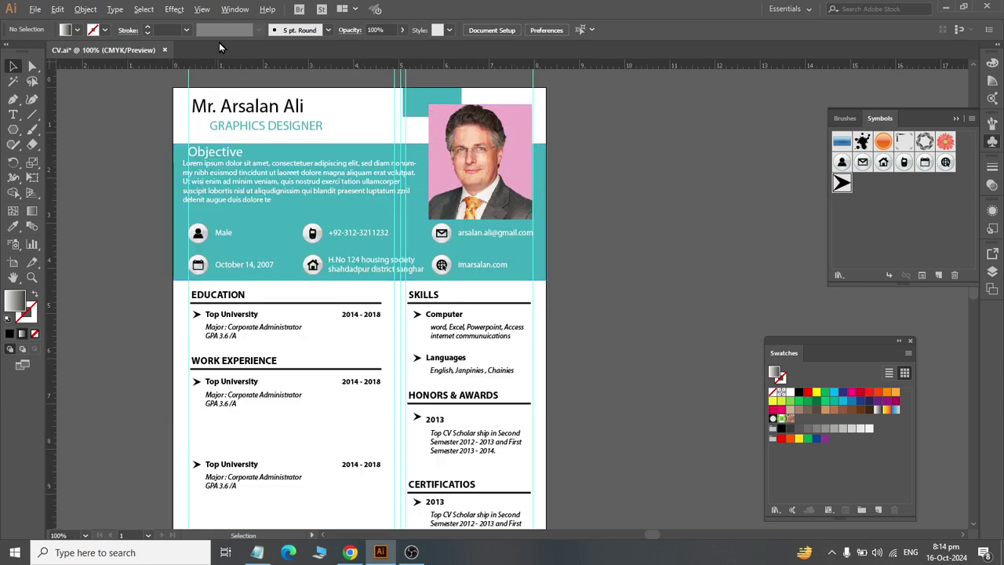
{"action": "left_click", "coordinate": [202, 9]}
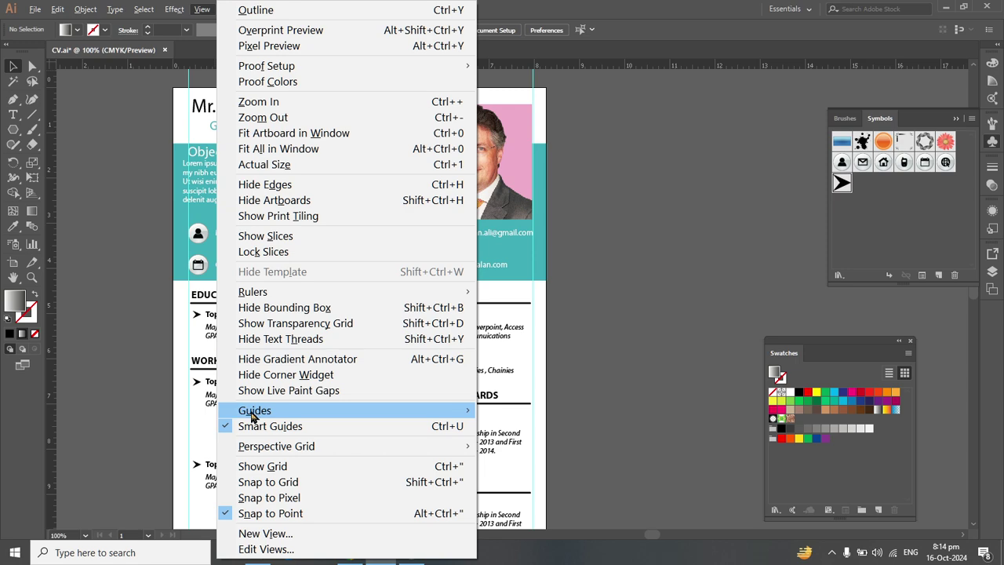
{"action": "mouse_move", "coordinate": [268, 412]}
{"action": "left_click", "coordinate": [592, 473]}
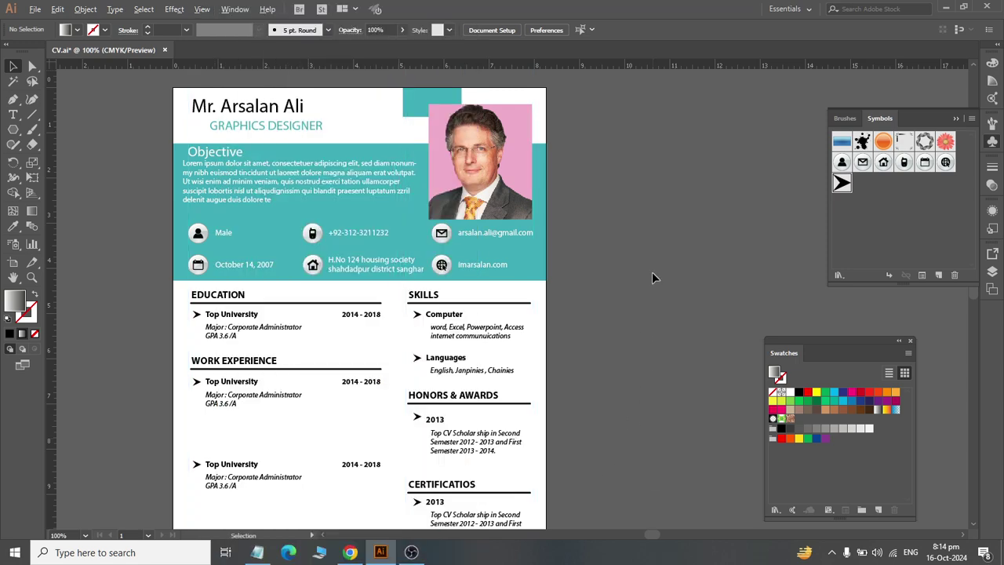
{"action": "key", "text": "ctrl+0"}
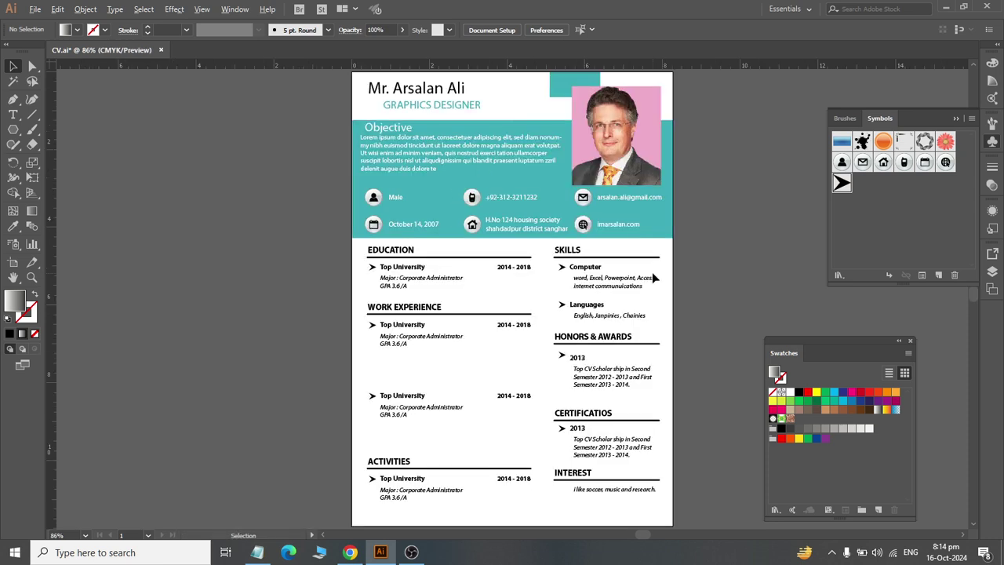
Step: Set the name heading at the top of the CV to the Bold style, checking the reference CV
{"action": "key", "text": "alt+Tab"}
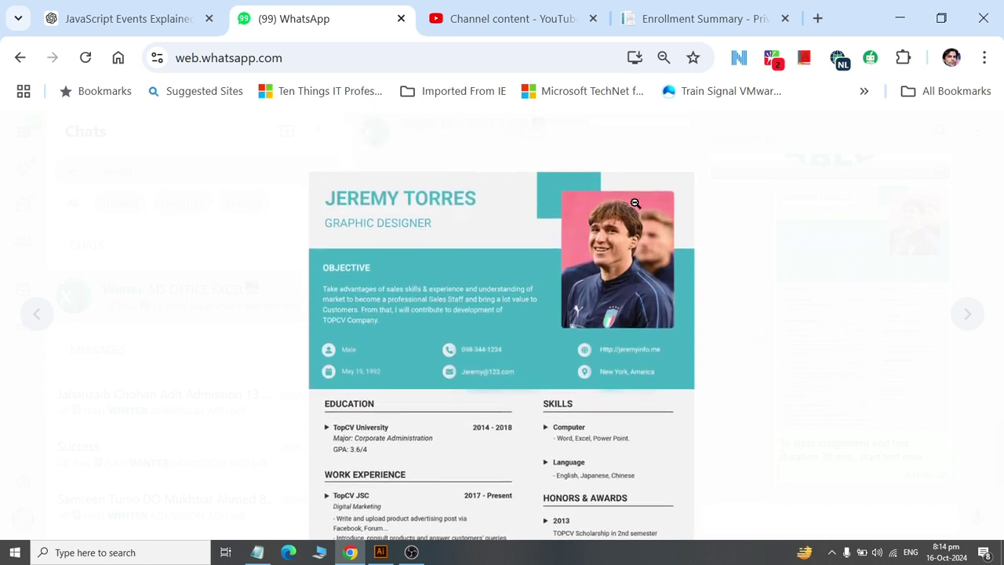
{"action": "key", "text": "alt+Tab"}
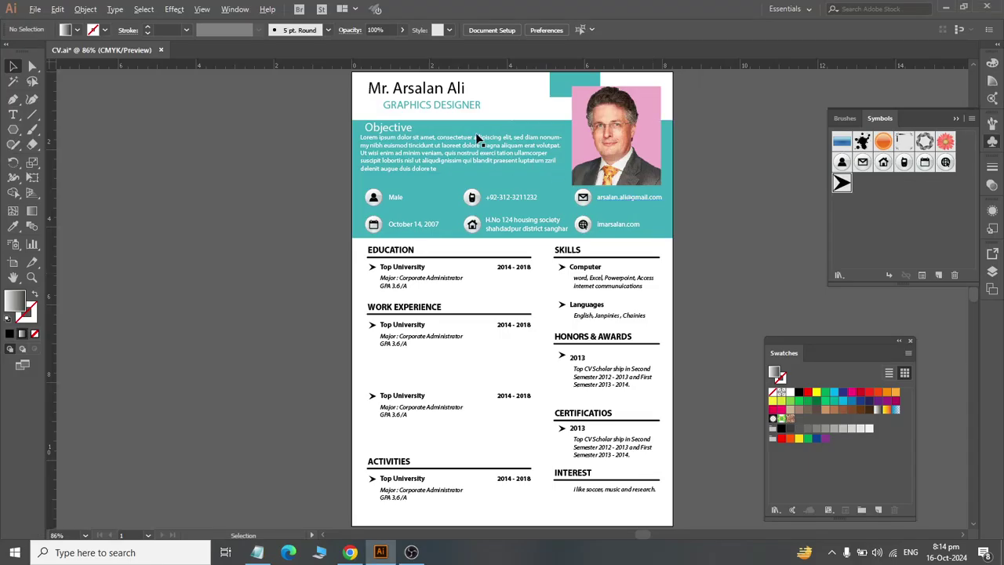
{"action": "left_click", "coordinate": [389, 90]}
{"action": "key", "text": "ctrl+plus"}
{"action": "key", "text": "ctrl+plus"}
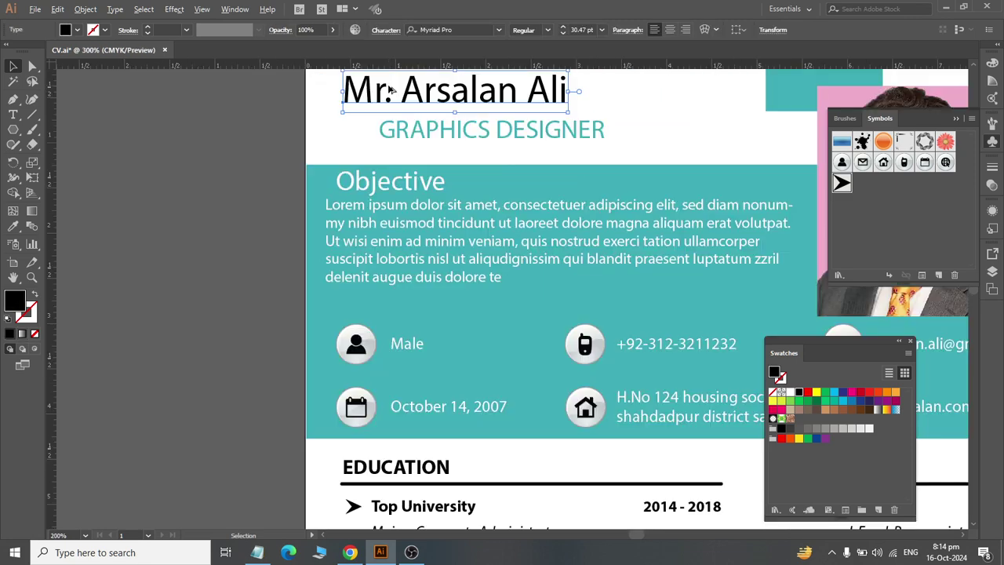
{"action": "left_click", "coordinate": [549, 30]}
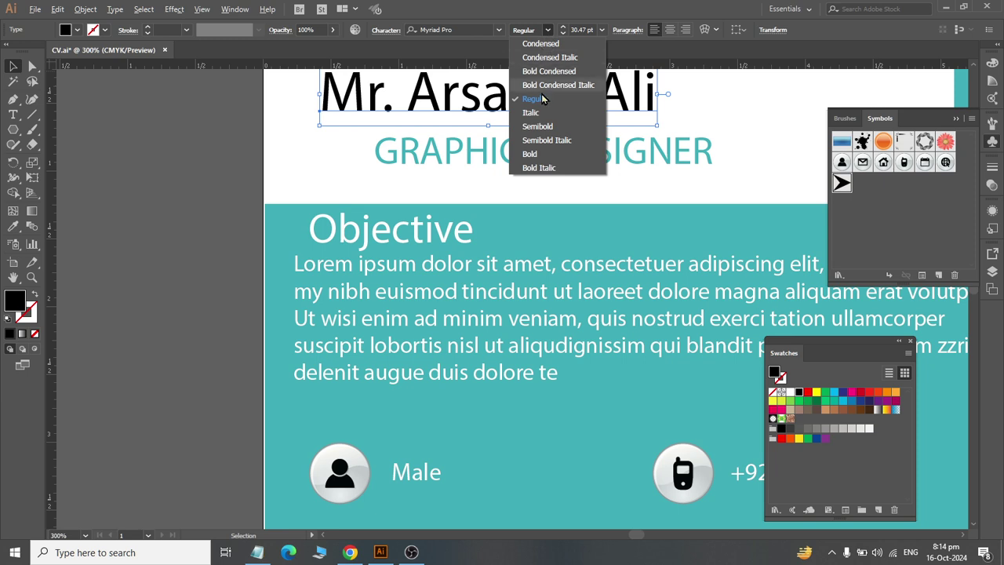
{"action": "left_click", "coordinate": [584, 140]}
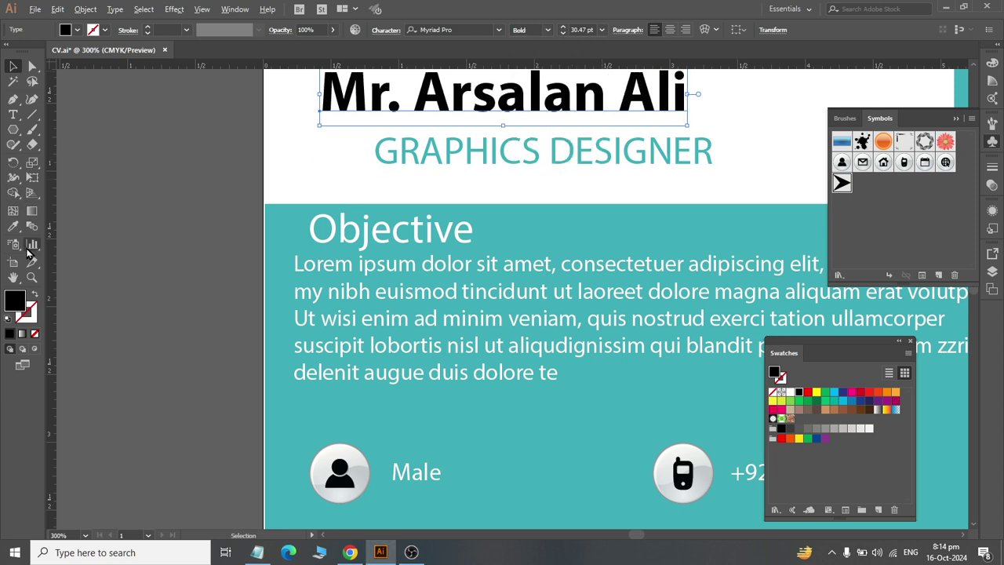
Step: Recolor the name heading with the teal sampled from the banner and deselect it
{"action": "left_click", "coordinate": [12, 226]}
{"action": "left_click", "coordinate": [340, 403]}
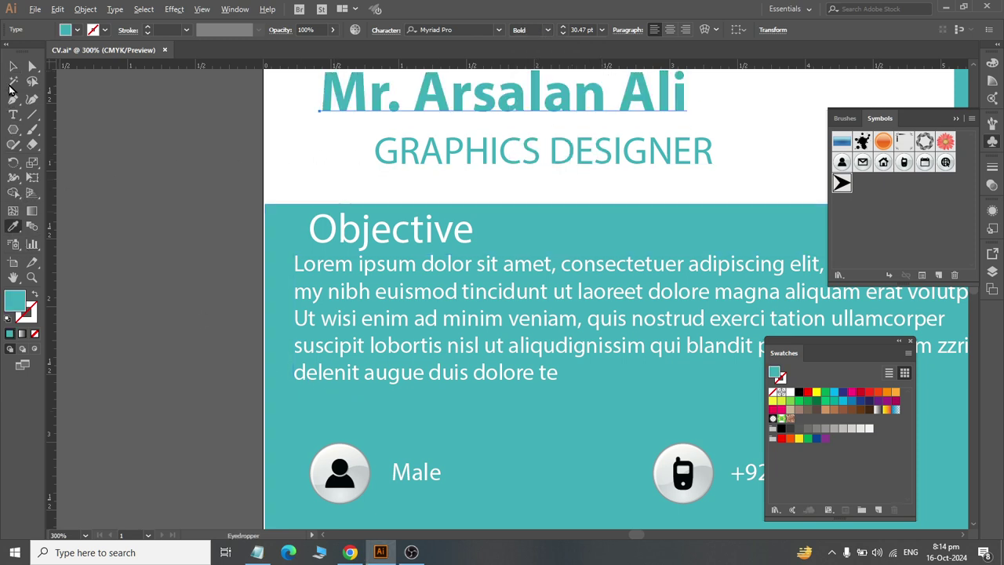
{"action": "left_click", "coordinate": [13, 67]}
{"action": "left_click", "coordinate": [155, 145]}
{"action": "key", "text": "ctrl+minus"}
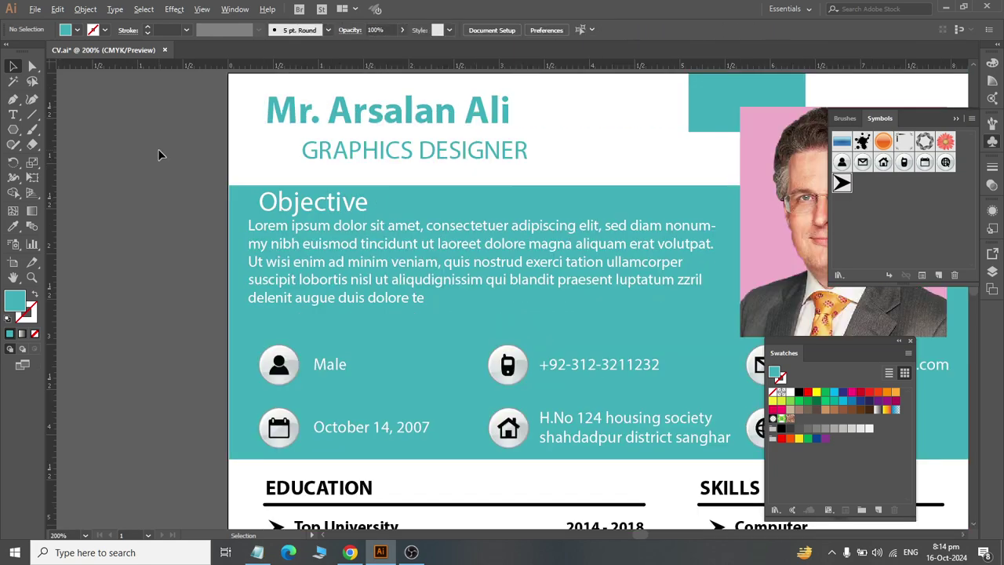
Step: Move the GRAPHICS DESIGNER title left about 0.4 in to align with the start of the name heading, and deselect it
{"action": "scroll", "coordinate": [159, 155], "scroll_direction": "down", "scroll_amount": 1}
{"action": "key", "text": "alt+Tab"}
{"action": "key", "text": "alt+Tab"}
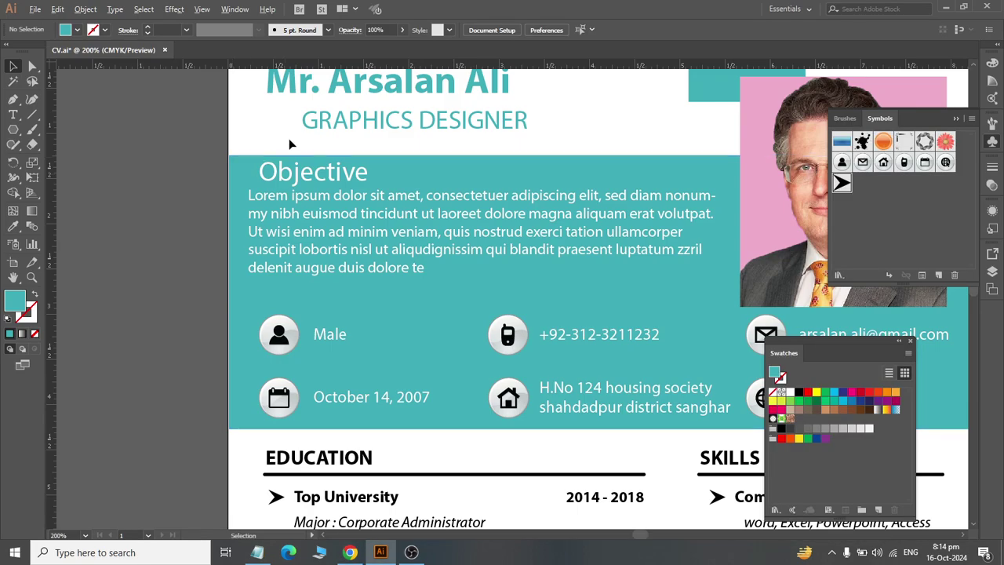
{"action": "left_click", "coordinate": [321, 128]}
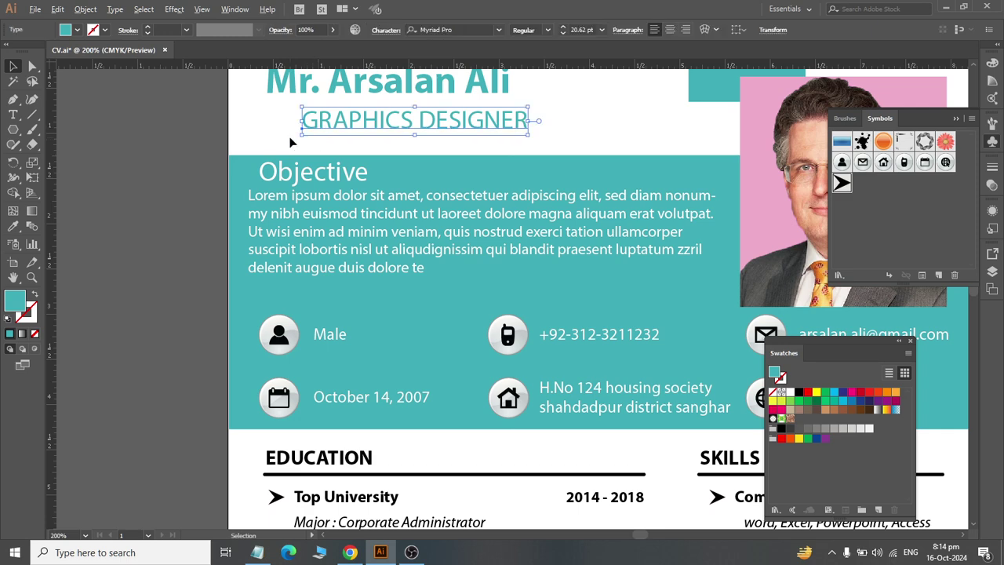
{"action": "key", "text": "Left"}
{"action": "key", "text": "Left"}
{"action": "key", "text": "Left"}
{"action": "key", "text": "Left"}
{"action": "key", "text": "Left"}
{"action": "key", "text": "Left"}
{"action": "key", "text": "Left"}
{"action": "key", "text": "Left"}
{"action": "key", "text": "Left"}
{"action": "key", "text": "Left"}
{"action": "key", "text": "Left"}
{"action": "key", "text": "Left"}
{"action": "key", "text": "Left"}
{"action": "key", "text": "Left"}
{"action": "key", "text": "Left"}
{"action": "key", "text": "Left"}
{"action": "key", "text": "Left"}
{"action": "key", "text": "Left"}
{"action": "key", "text": "Left"}
{"action": "key", "text": "Left"}
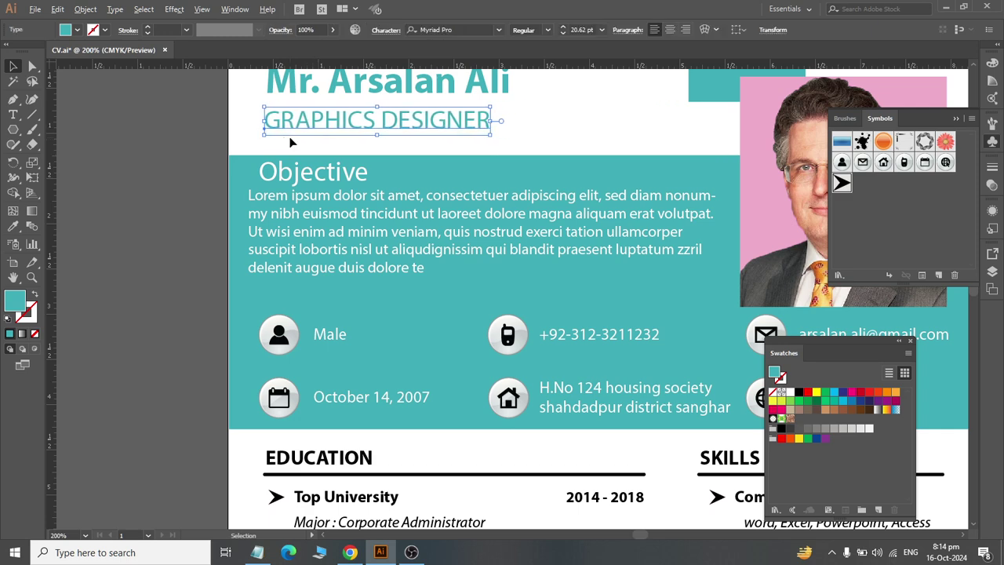
{"action": "key", "text": "Right"}
{"action": "key", "text": "Right"}
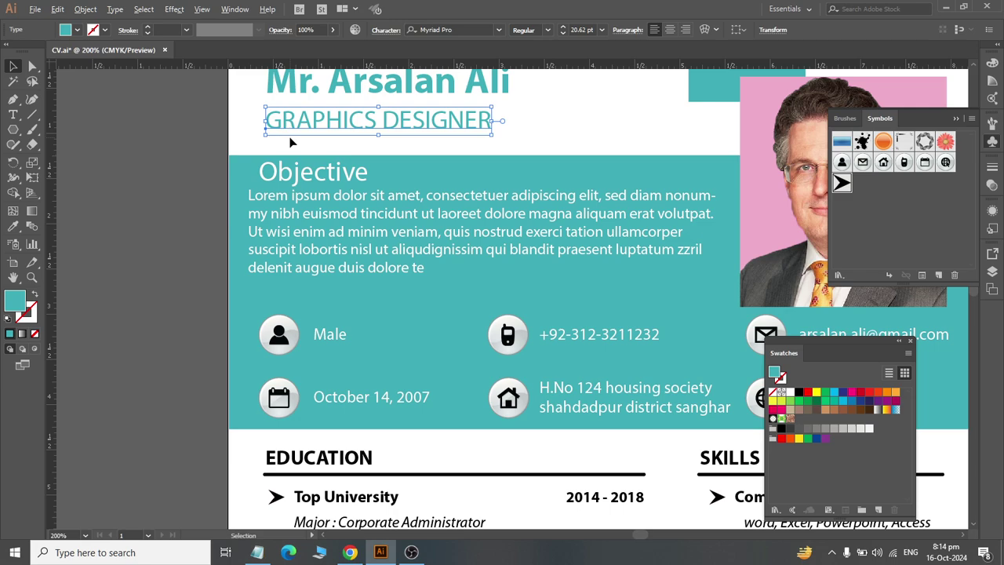
{"action": "key", "text": "ctrl+minus"}
{"action": "key", "text": "ctrl+minus"}
{"action": "left_click", "coordinate": [288, 195]}
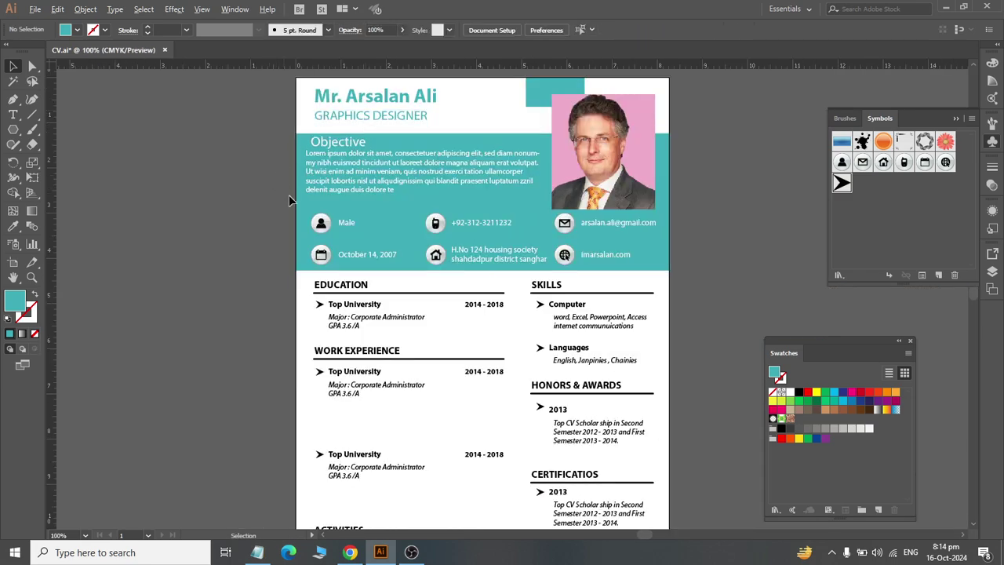
{"action": "scroll", "coordinate": [289, 195], "scroll_direction": "down", "scroll_amount": 3}
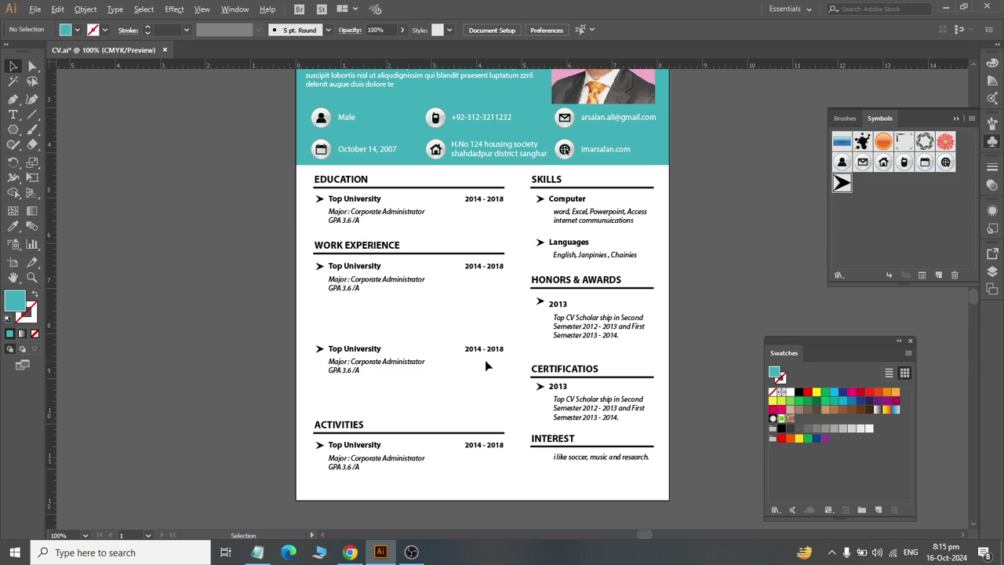
{"action": "scroll", "coordinate": [485, 359], "scroll_direction": "up", "scroll_amount": 3}
{"action": "scroll", "coordinate": [486, 352], "scroll_direction": "down", "scroll_amount": 1}
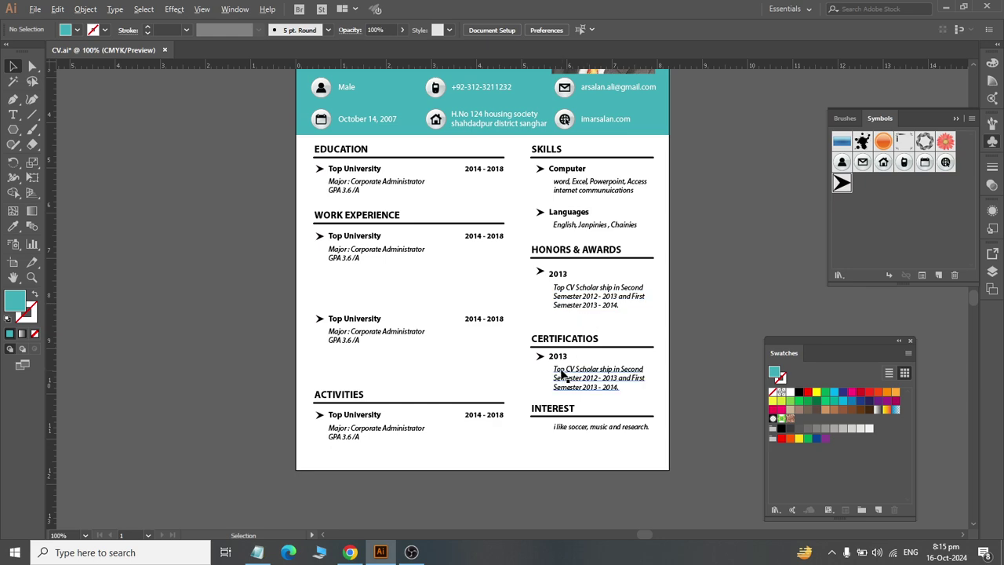
{"action": "scroll", "coordinate": [562, 374], "scroll_direction": "up", "scroll_amount": 2}
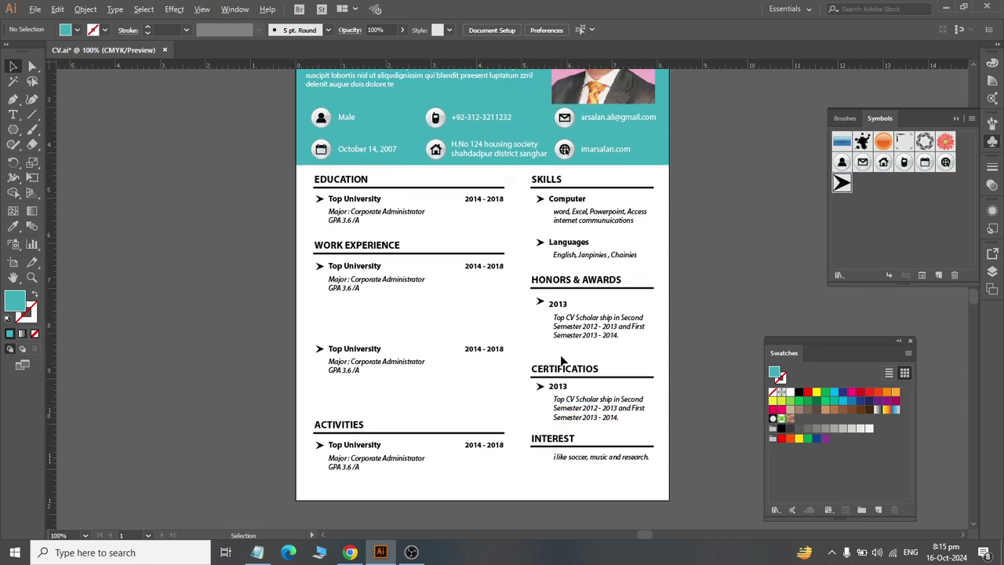